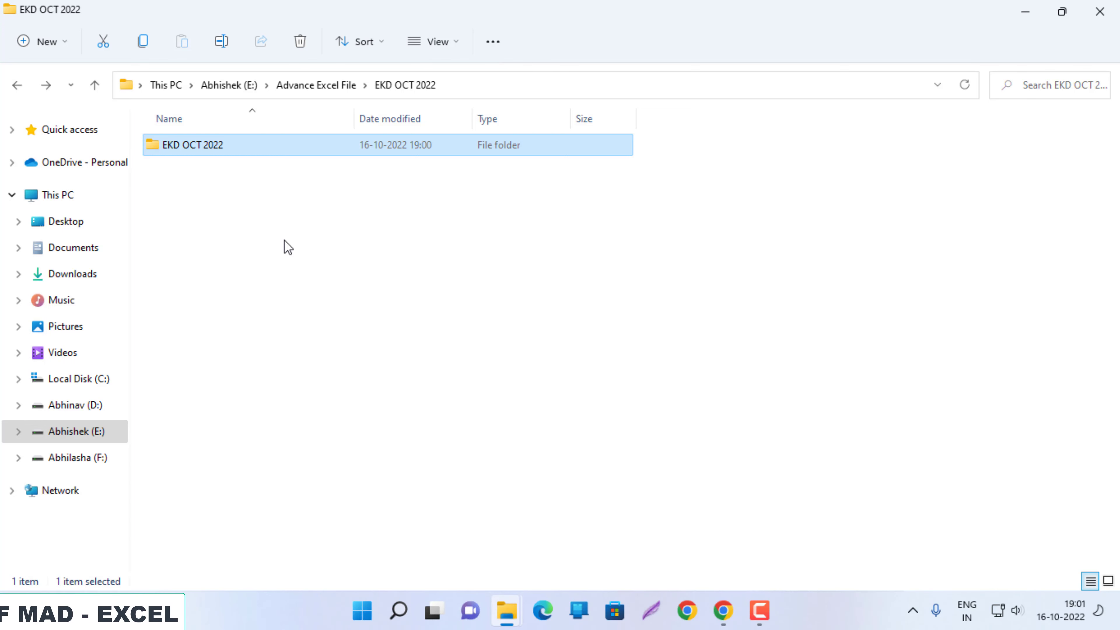
Open the EKD OCT 2022 folder, then open EXCEL KA DON OCT 2022.pdf to choose an app.
double_click(220, 147)
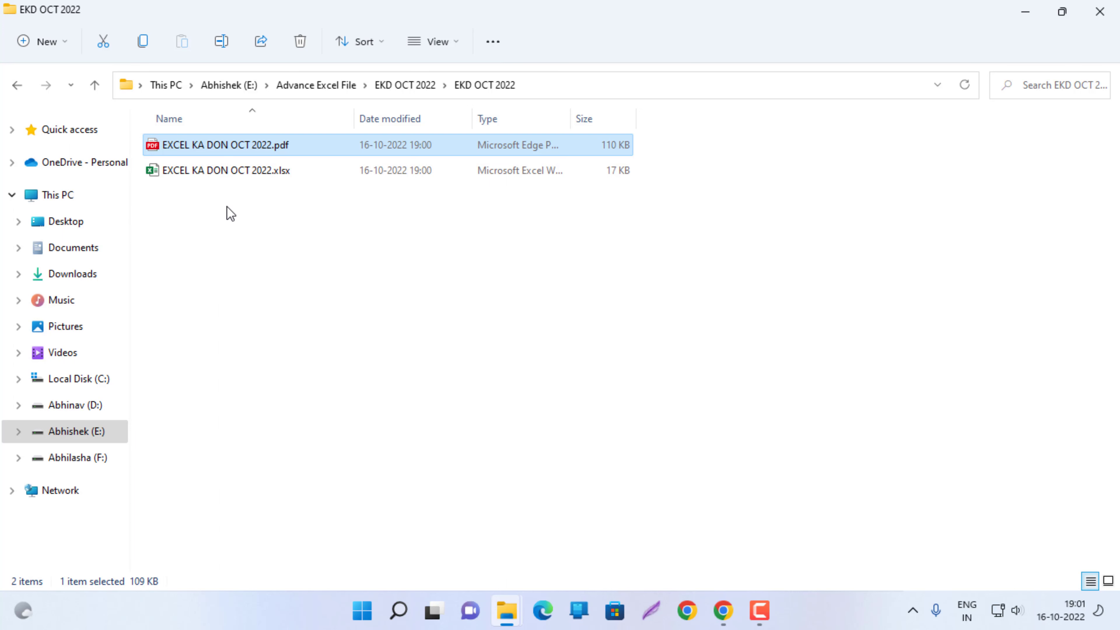
double_click(208, 148)
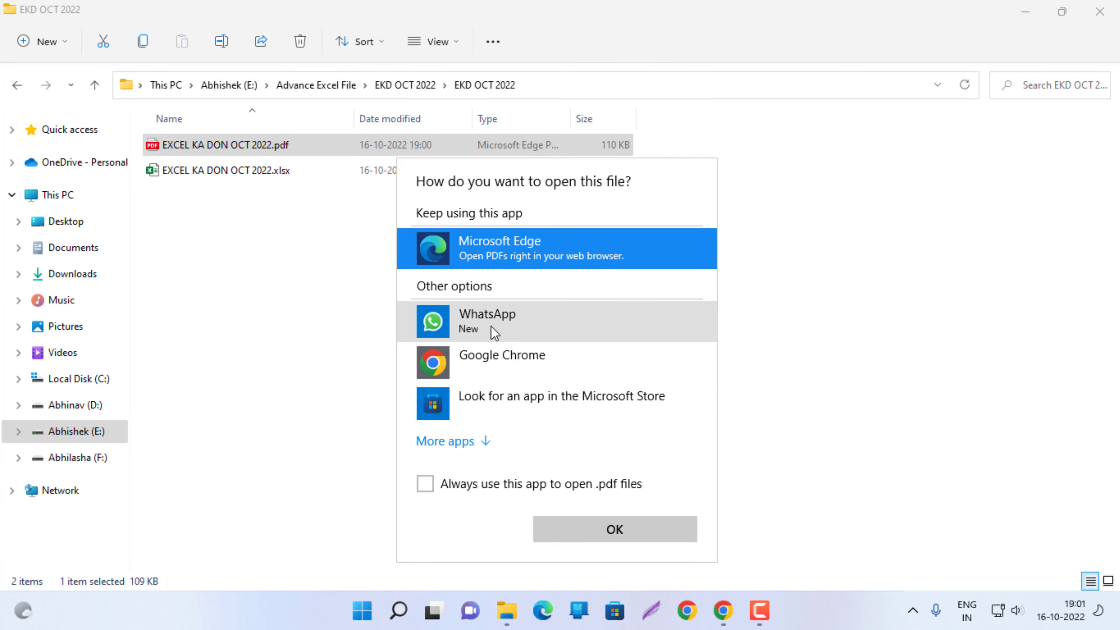
Open the exam PDF in Microsoft Edge and scroll through its task list.
click(590, 536)
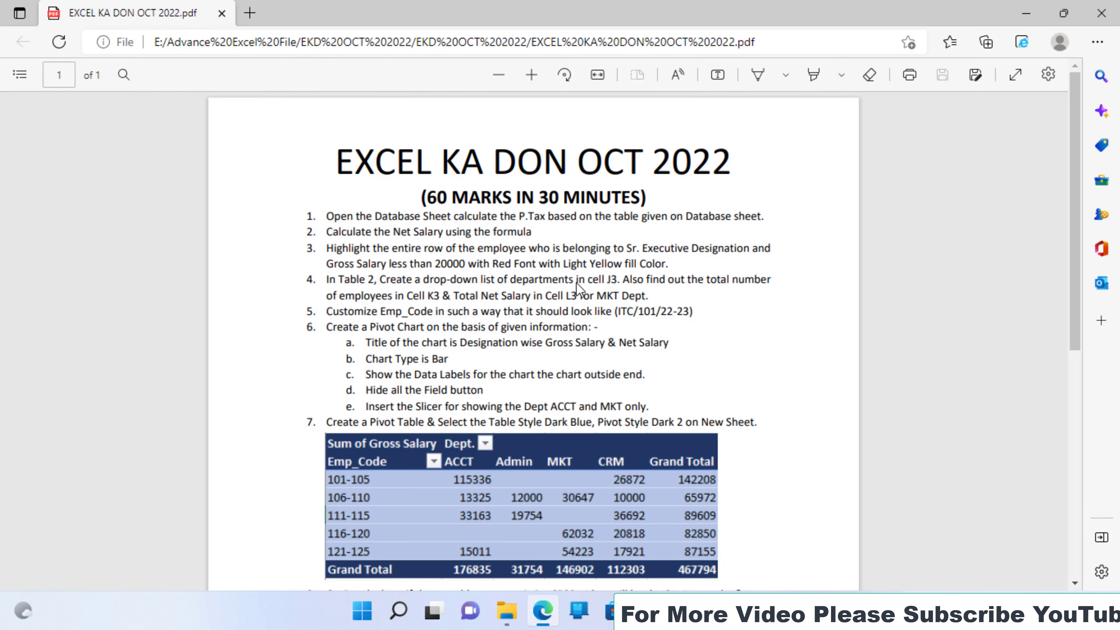
scroll(732, 312, up, 1)
scroll(732, 312, up, 1)
scroll(734, 313, up, 3)
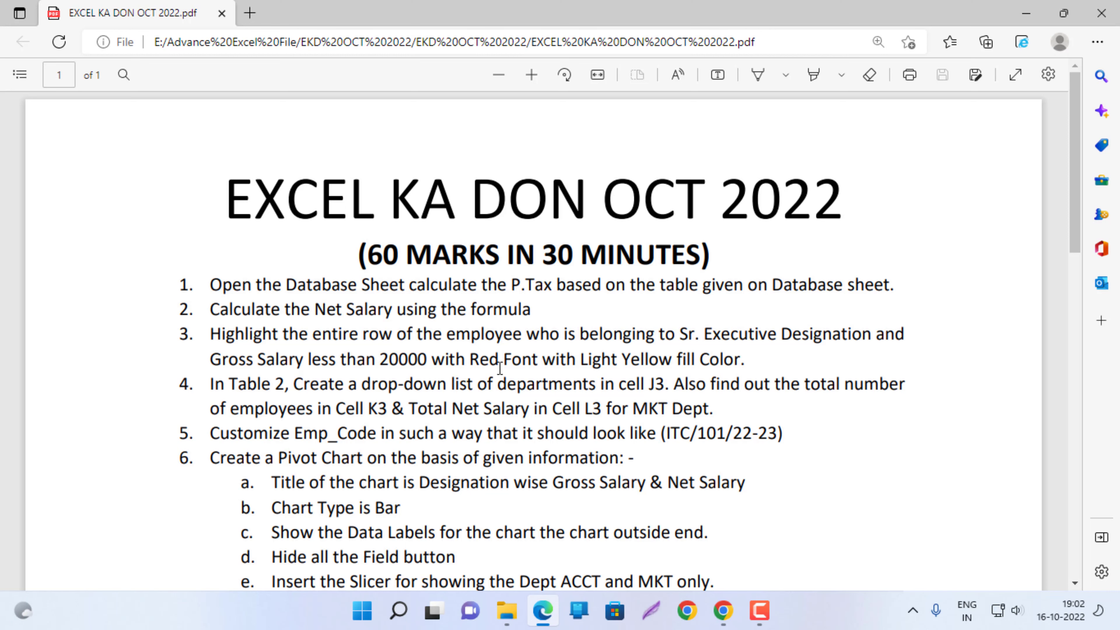
scroll(501, 367, down, 1)
scroll(504, 368, down, 2)
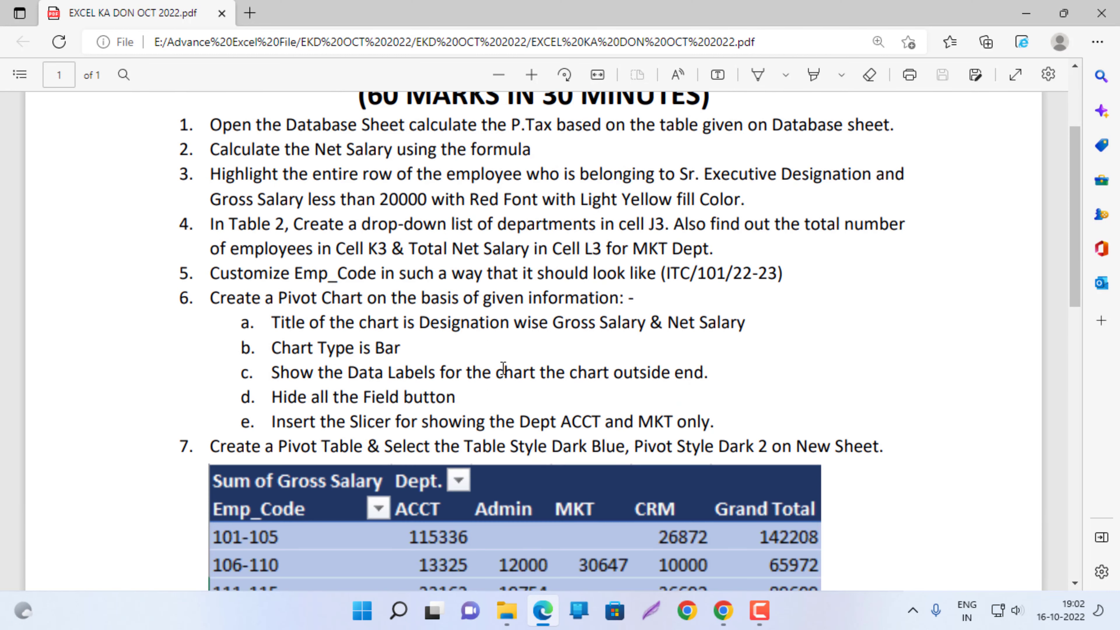
scroll(504, 368, down, 5)
scroll(503, 368, down, 2)
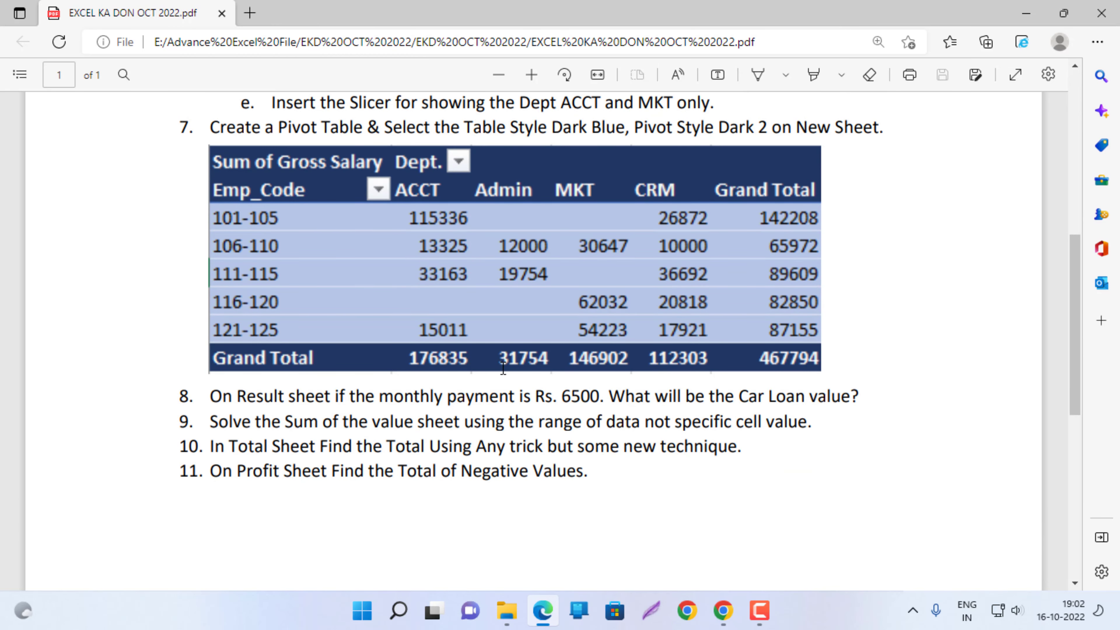
scroll(503, 367, up, 5)
scroll(503, 367, up, 5)
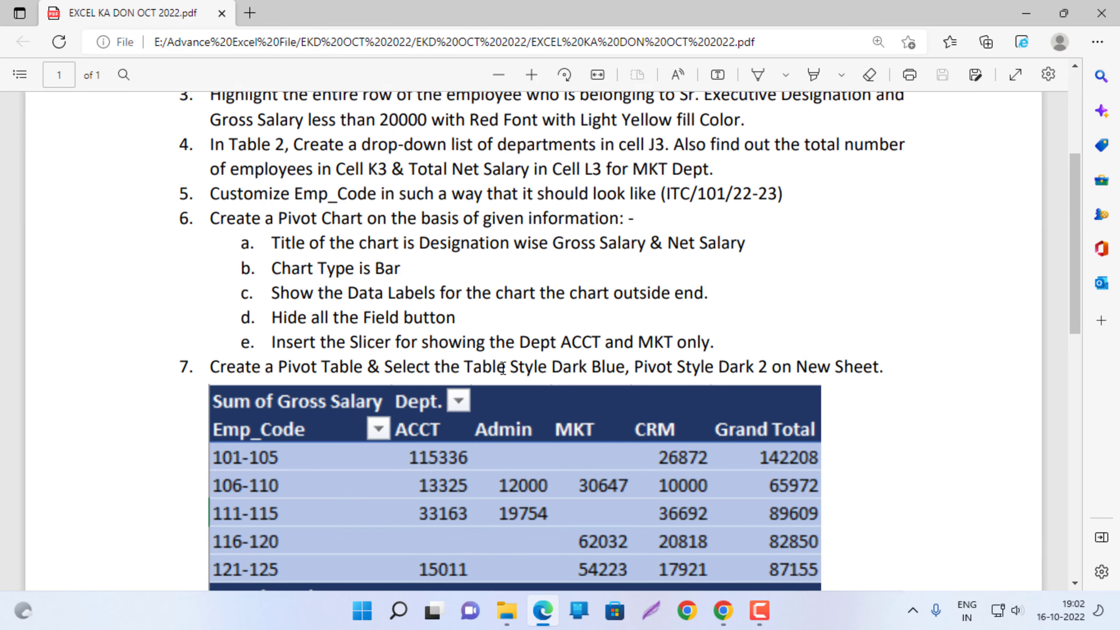
scroll(504, 367, up, 1)
scroll(503, 368, up, 2)
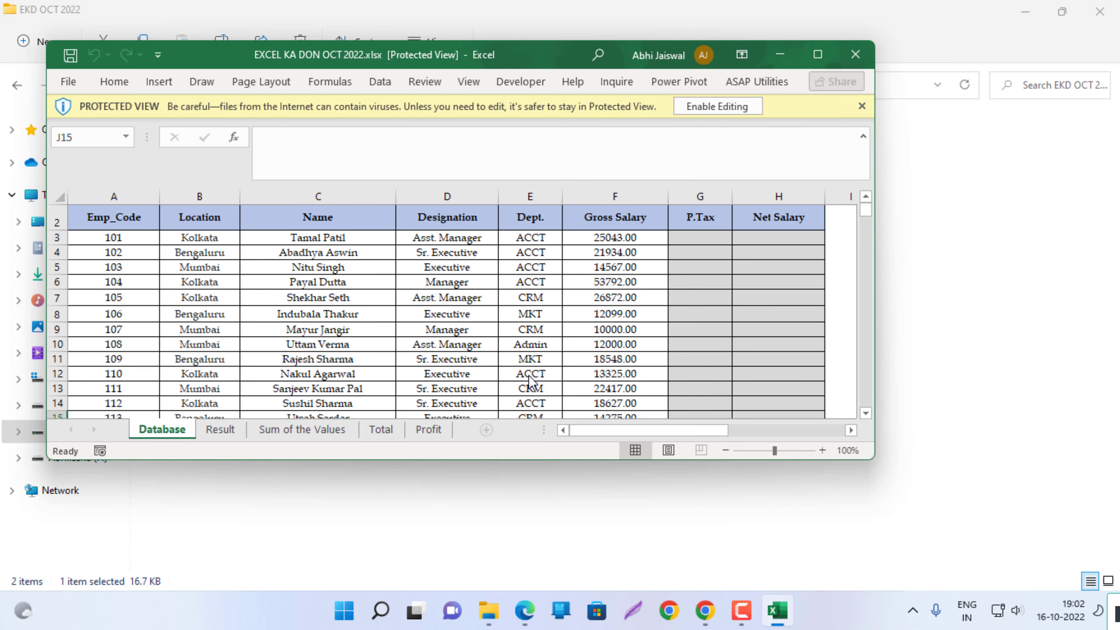
Enable editing, maximize, and review the Result, Sum of the Values, Total, Profit and Database sheets.
click(818, 54)
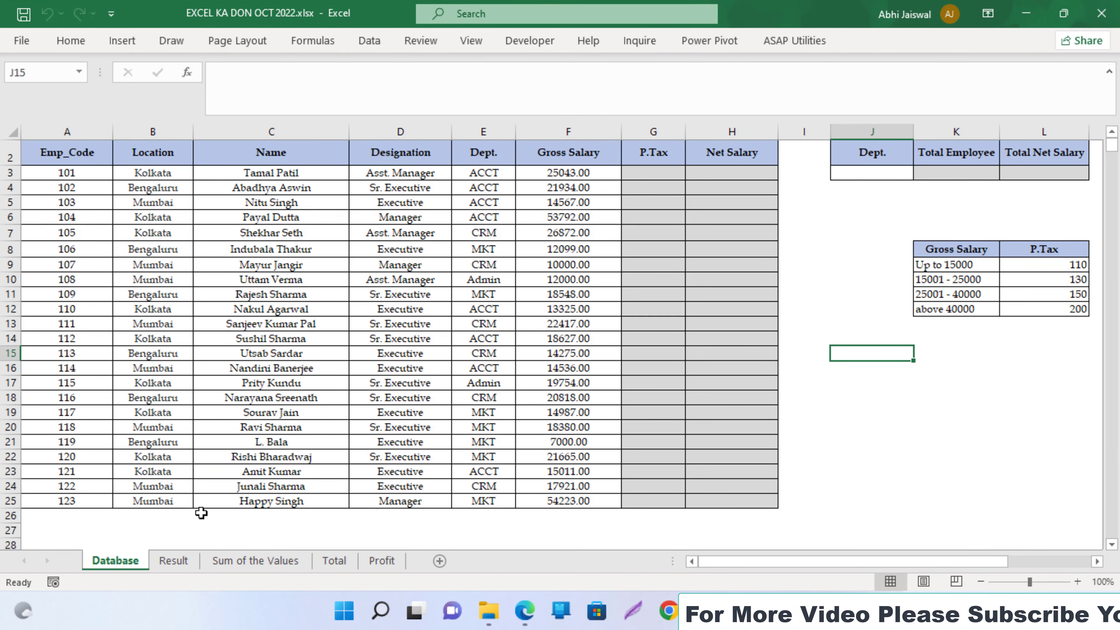
click(176, 561)
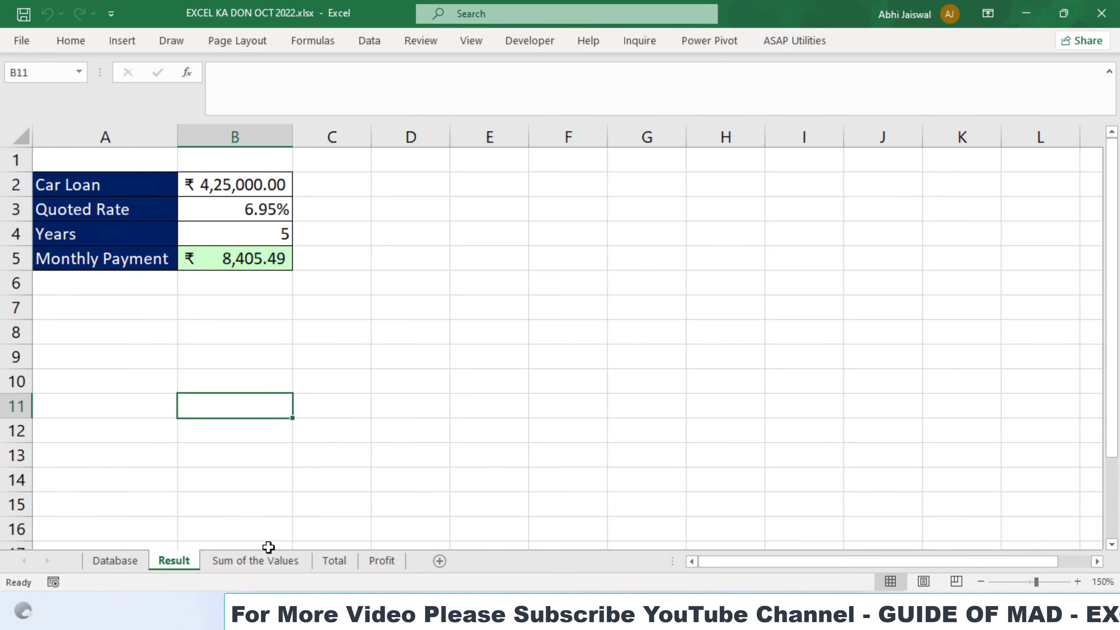
click(264, 561)
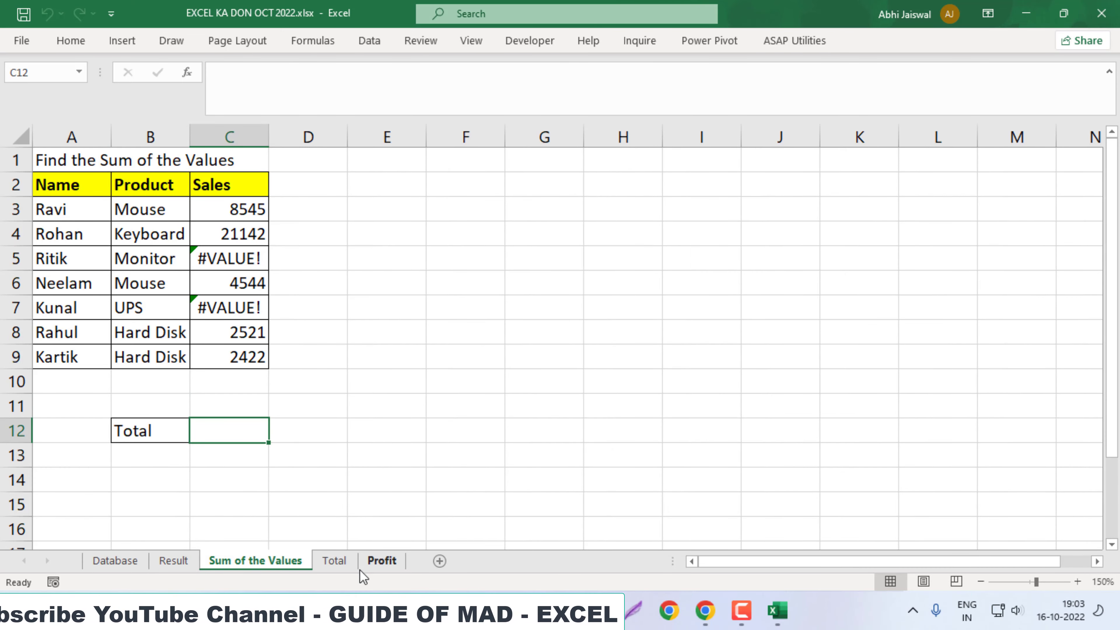
click(334, 561)
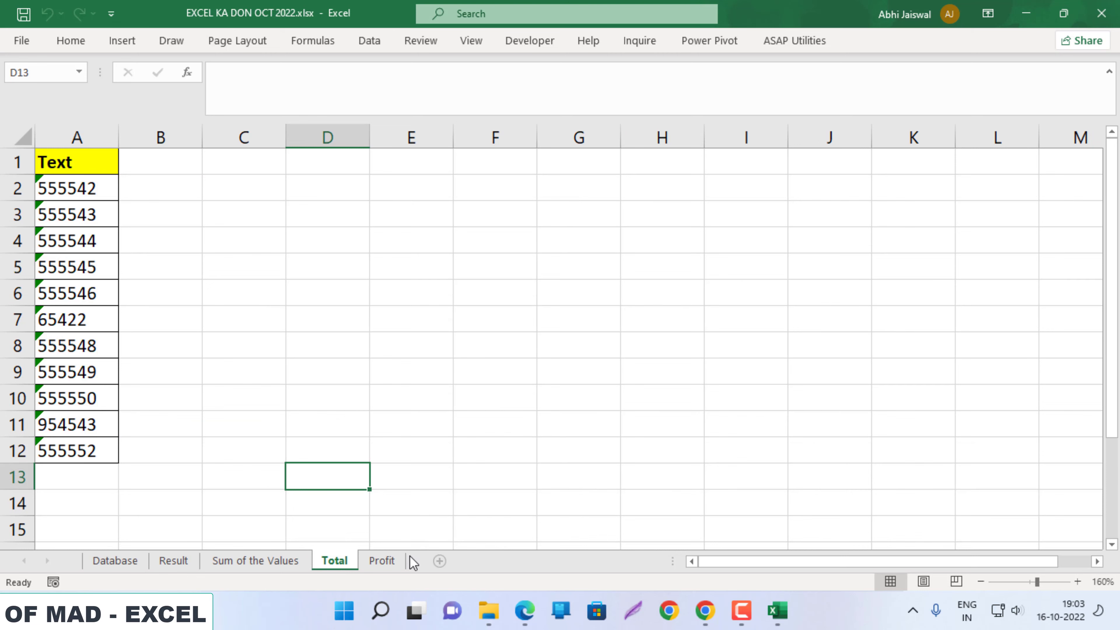
click(383, 561)
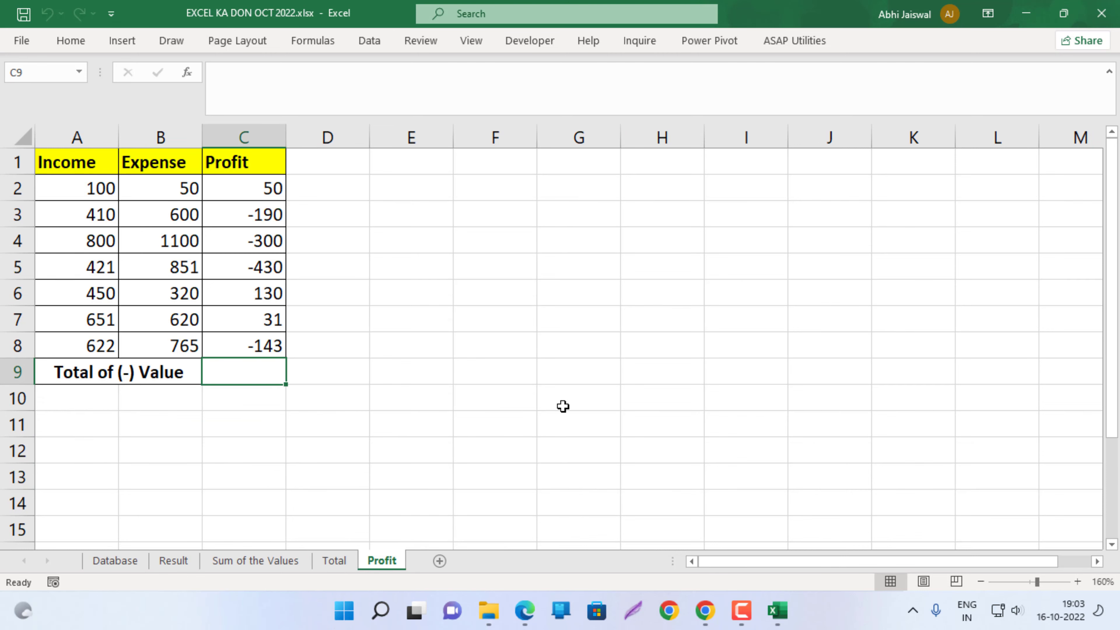
click(133, 566)
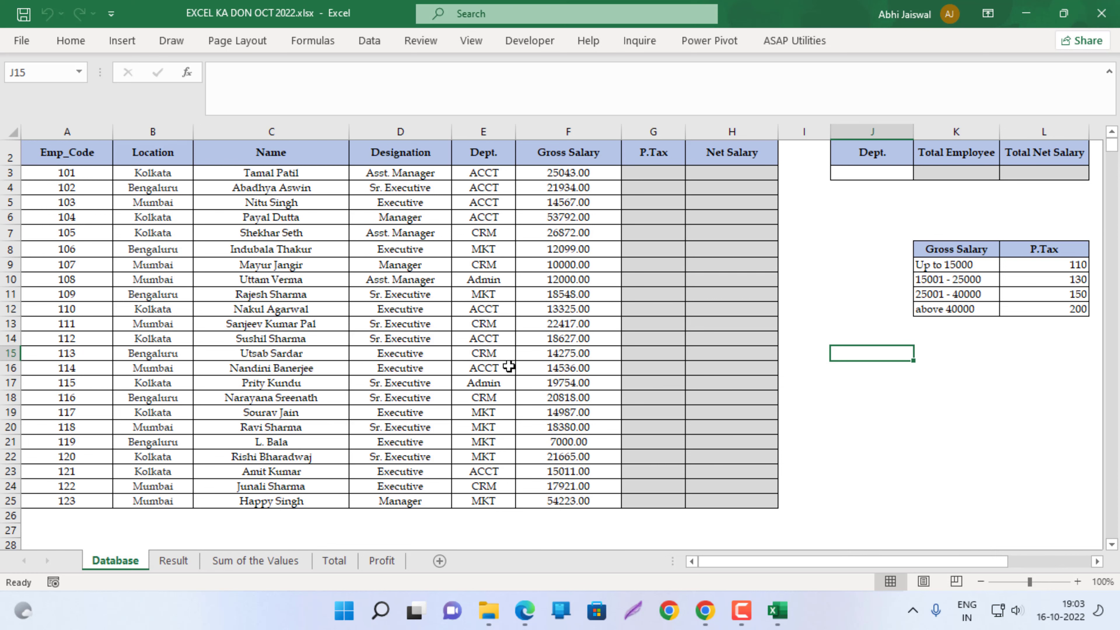
click(532, 611)
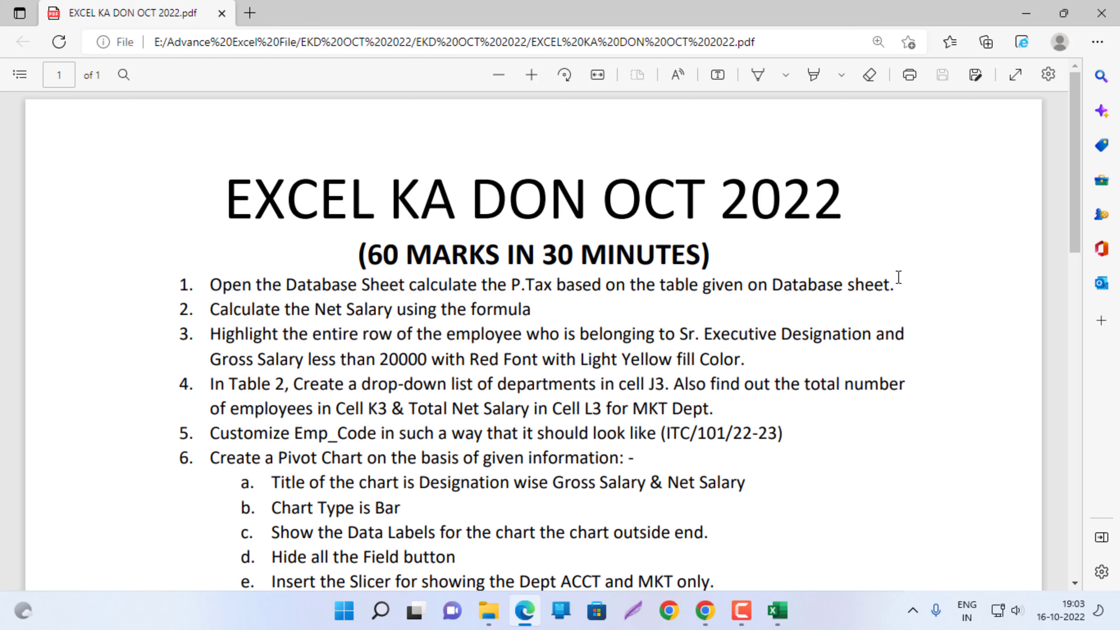
Return to Excel, select the P.Tax slab table K8:L12, then select cell G3.
key(alt+Tab)
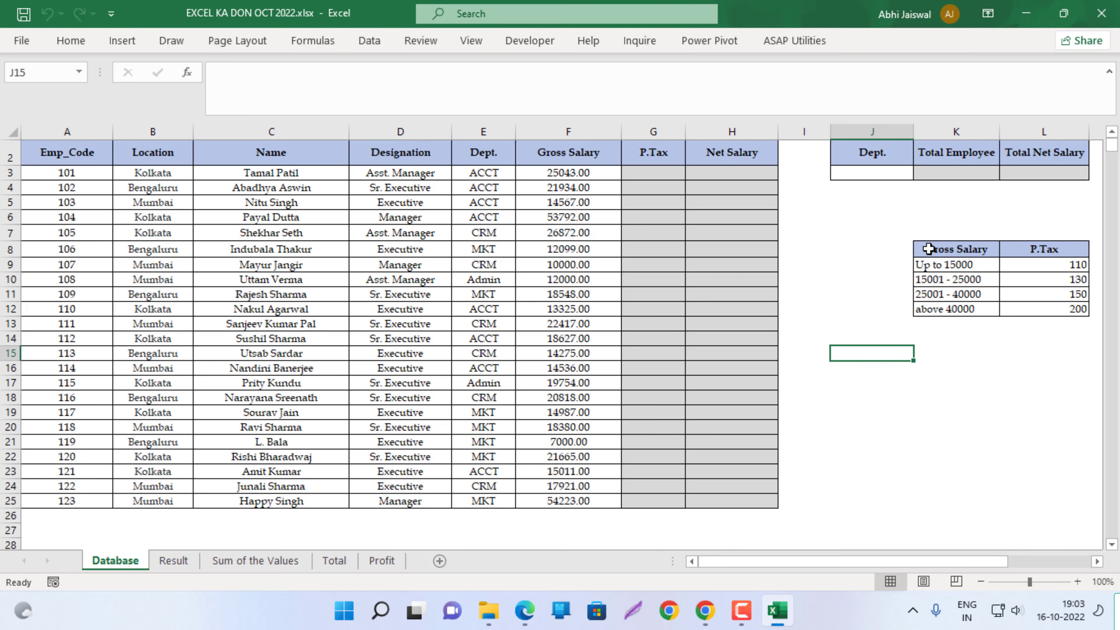
drag(926, 250, 989, 311)
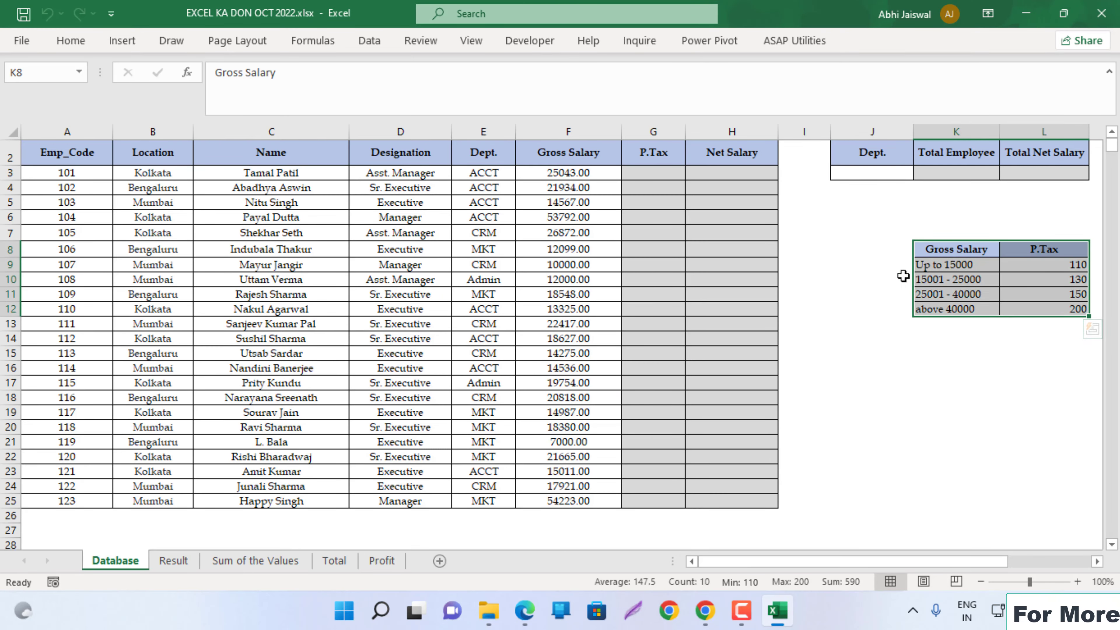
click(654, 178)
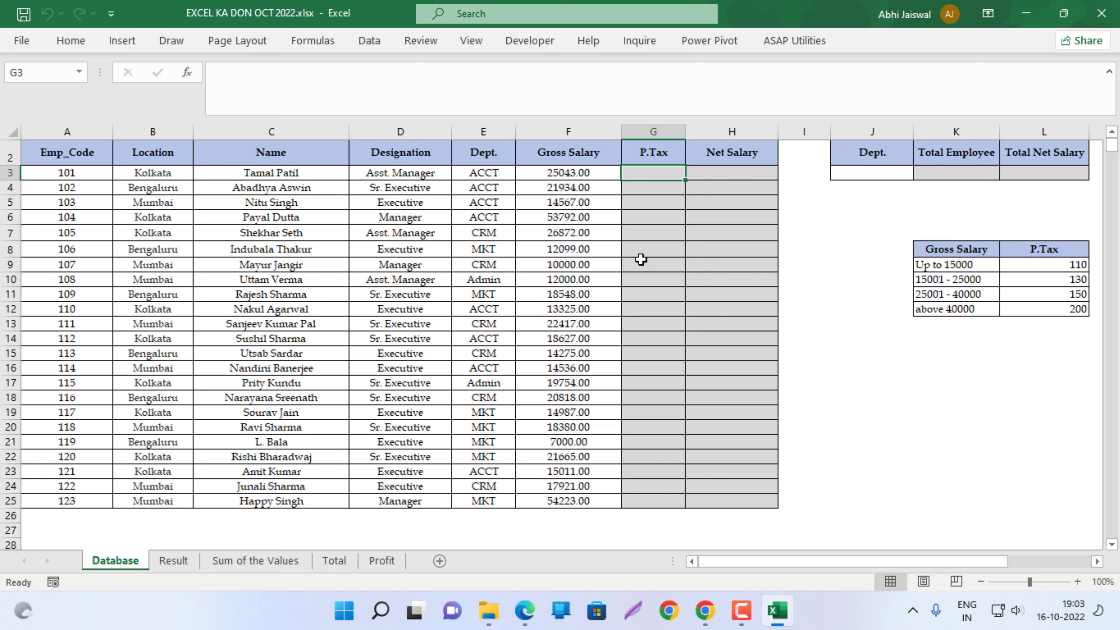
Enter a nested IF/AND P.Tax formula in G3 (110/130/150/200 by F3 slab), returning 150.
text(=IF()
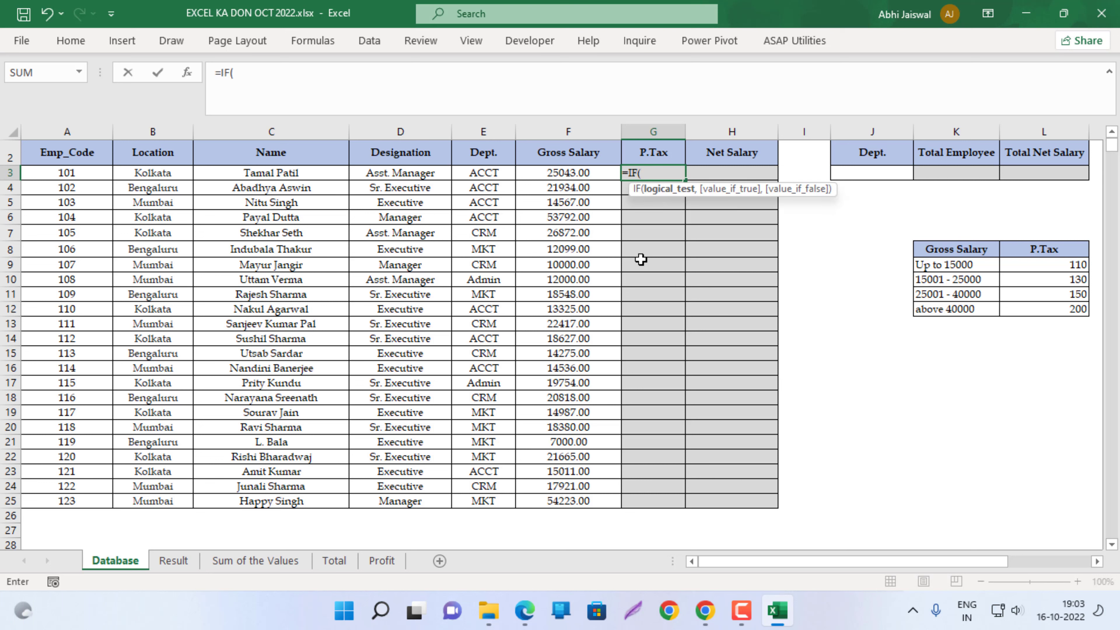
key(Left)
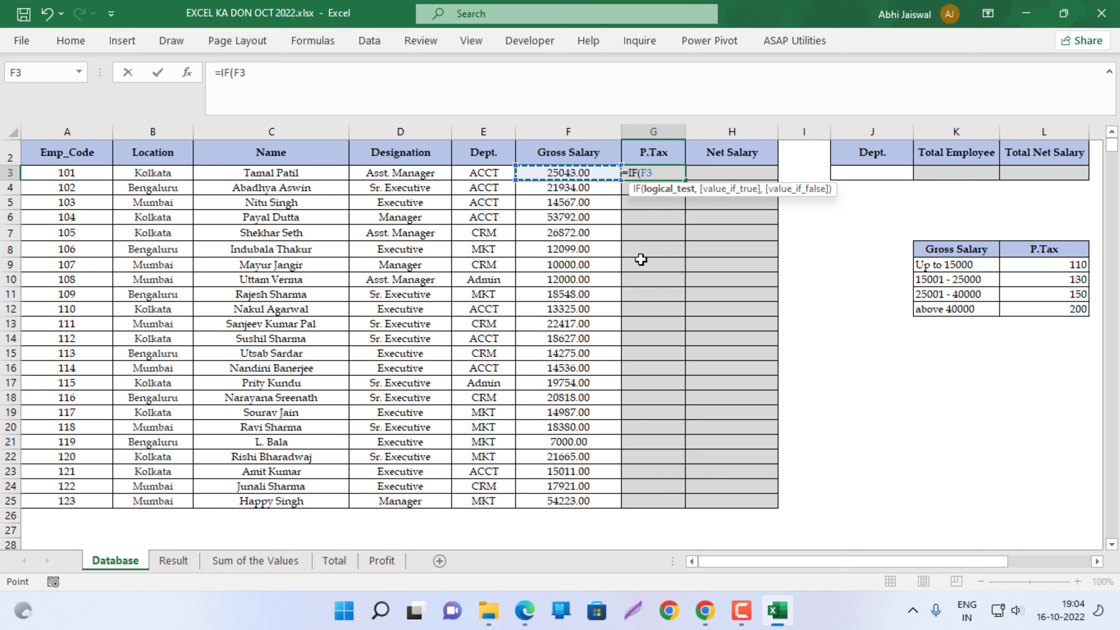
text(<=)
text(15000)
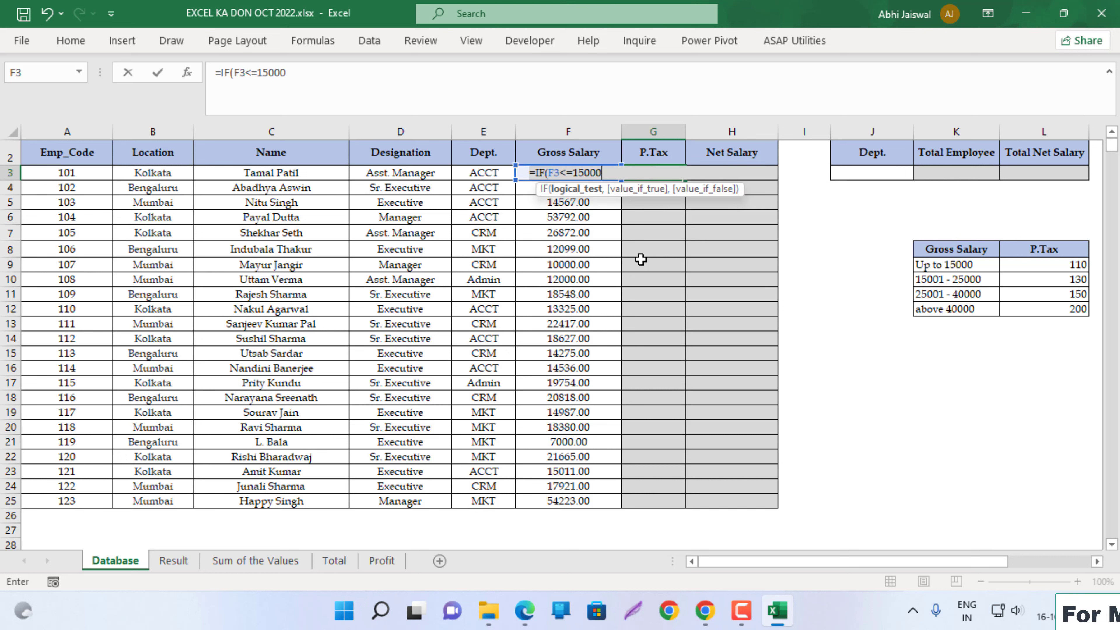
text(,)
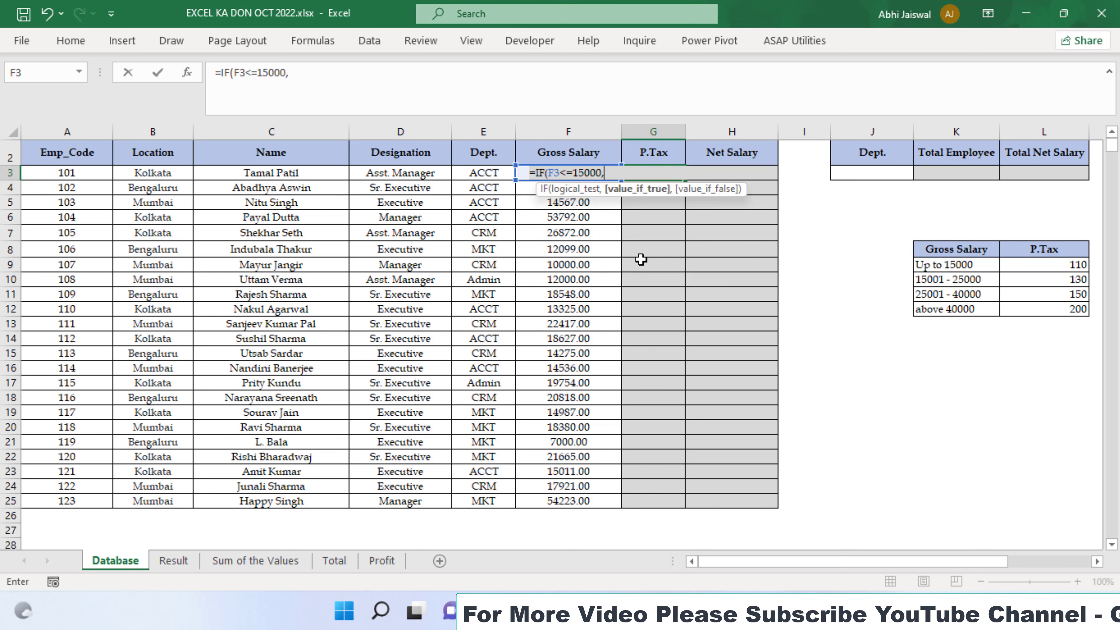
text(11)
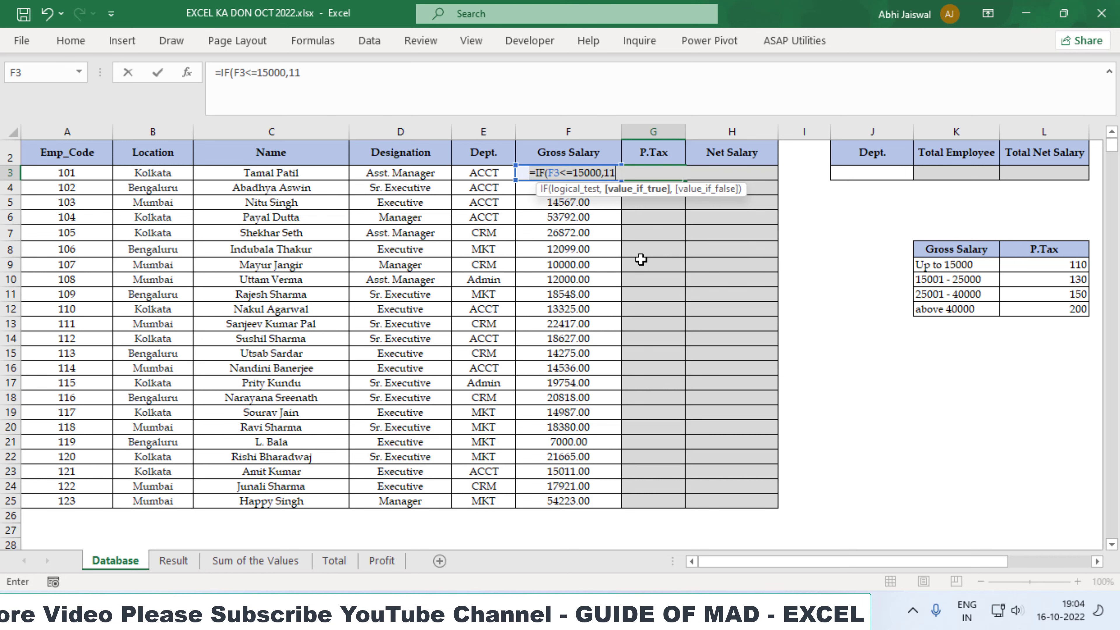
text(0,)
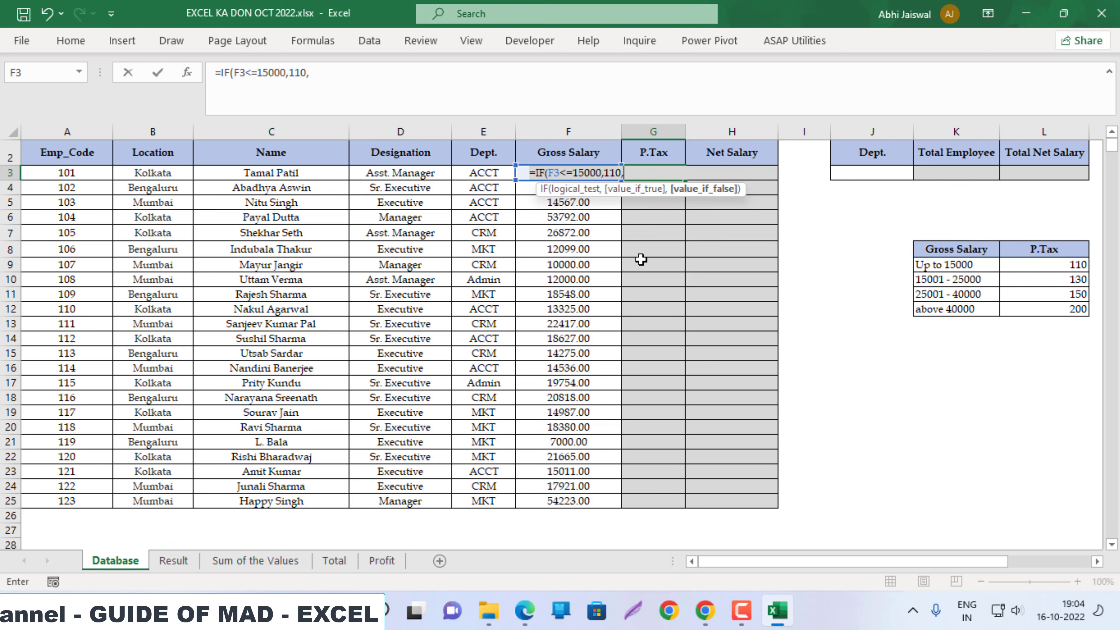
text(IF()
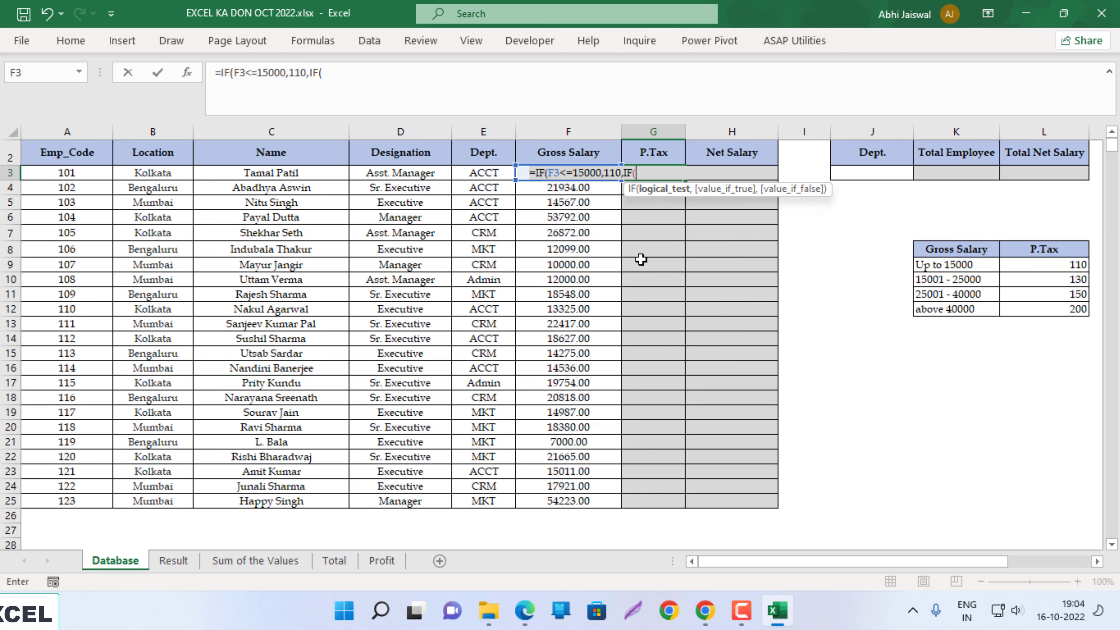
text(and)
key(Tab)
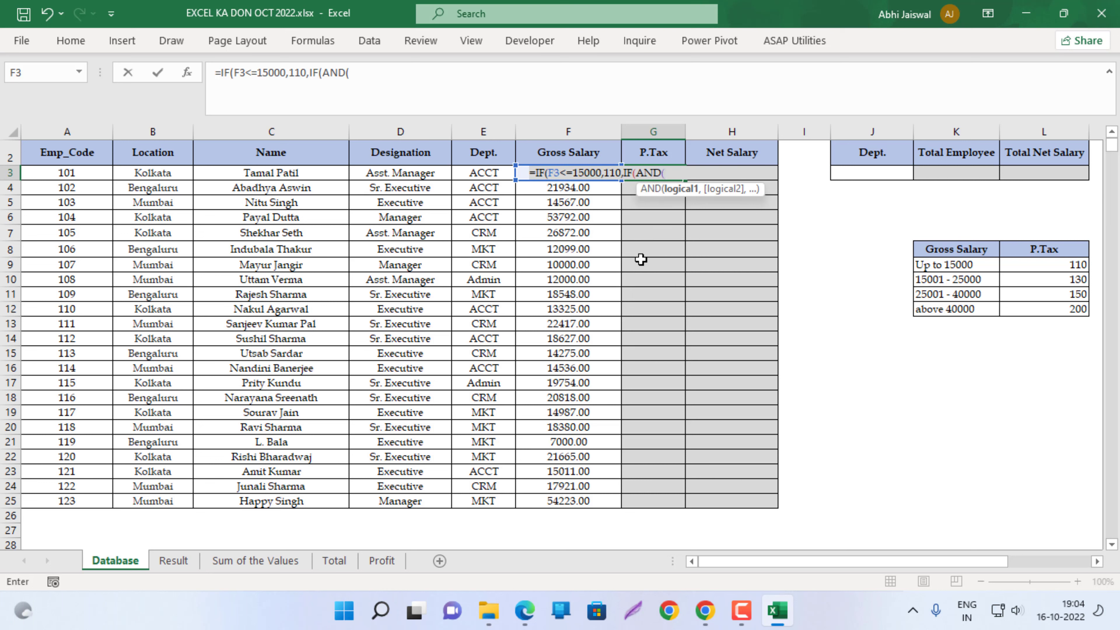
key(Left)
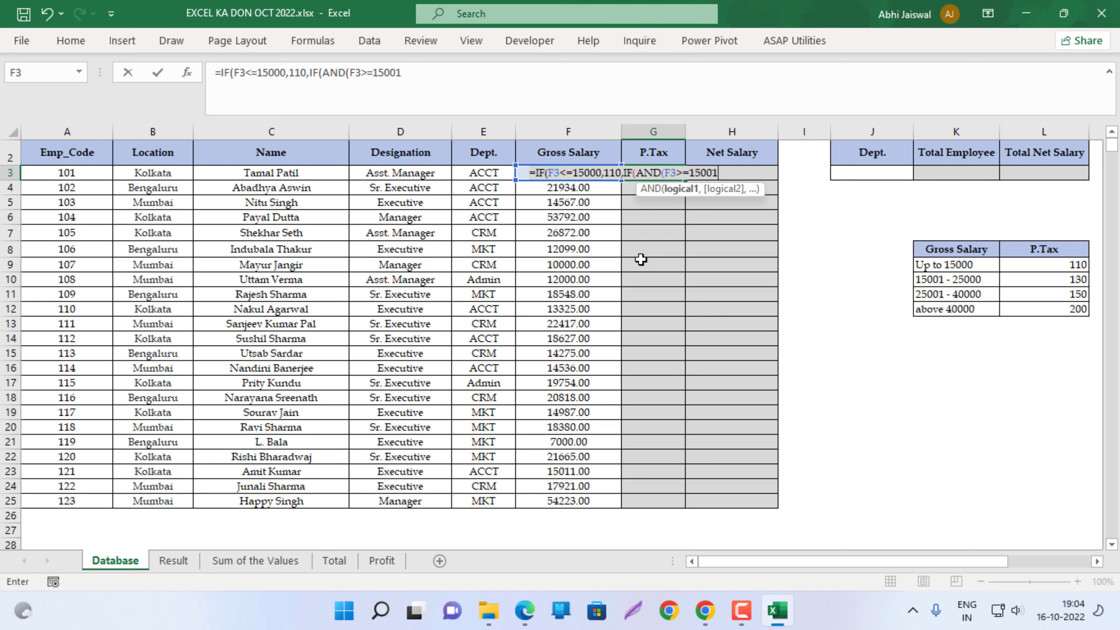
text(,)
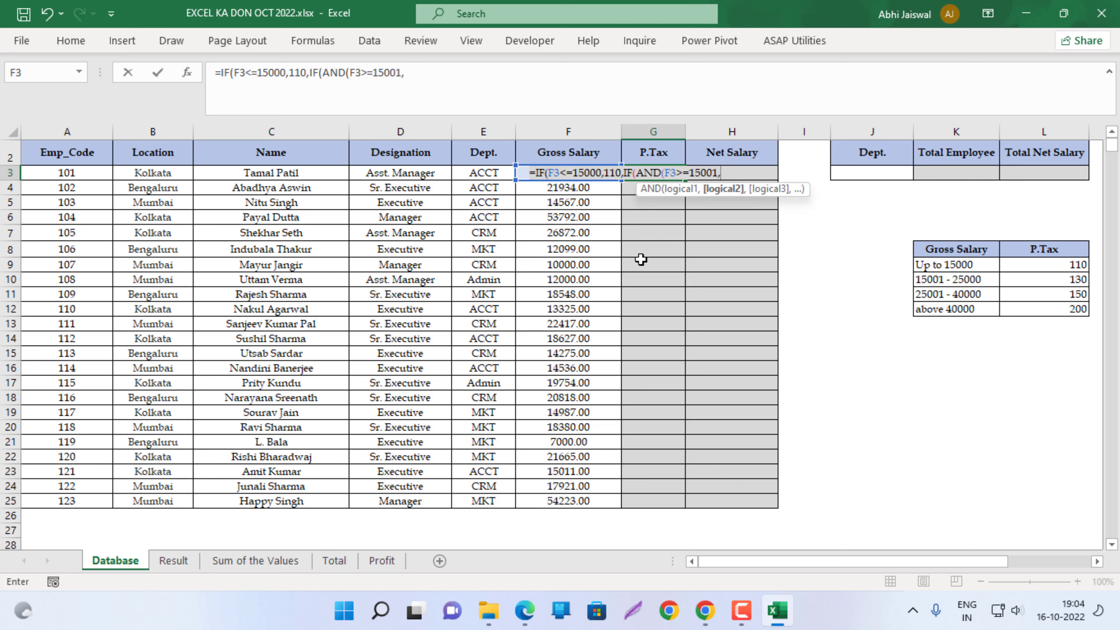
key(Left)
key(Right)
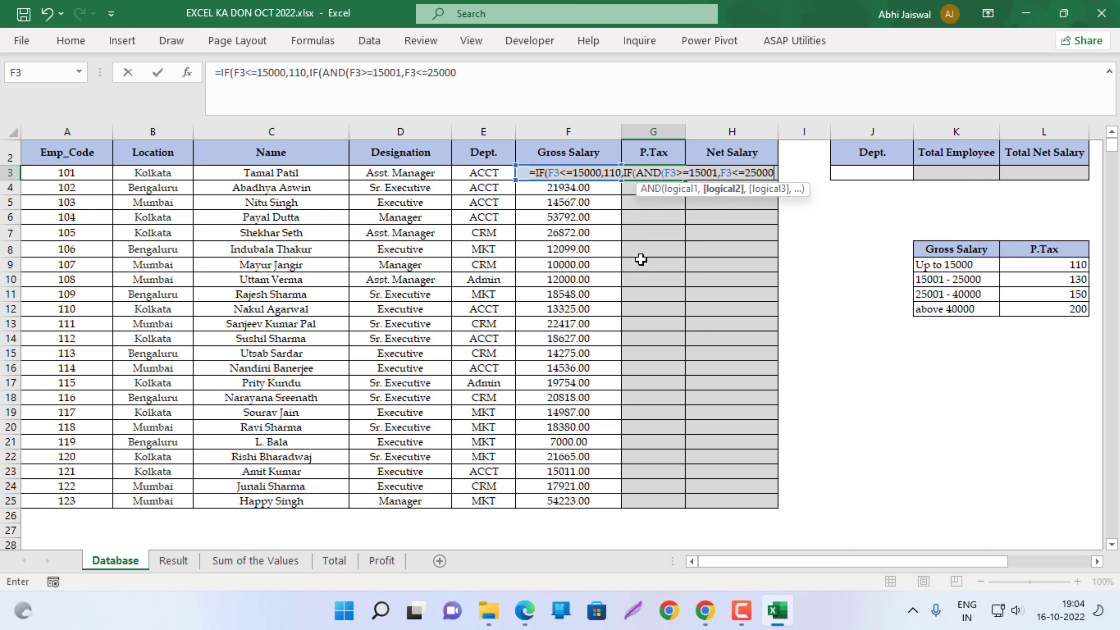
text())
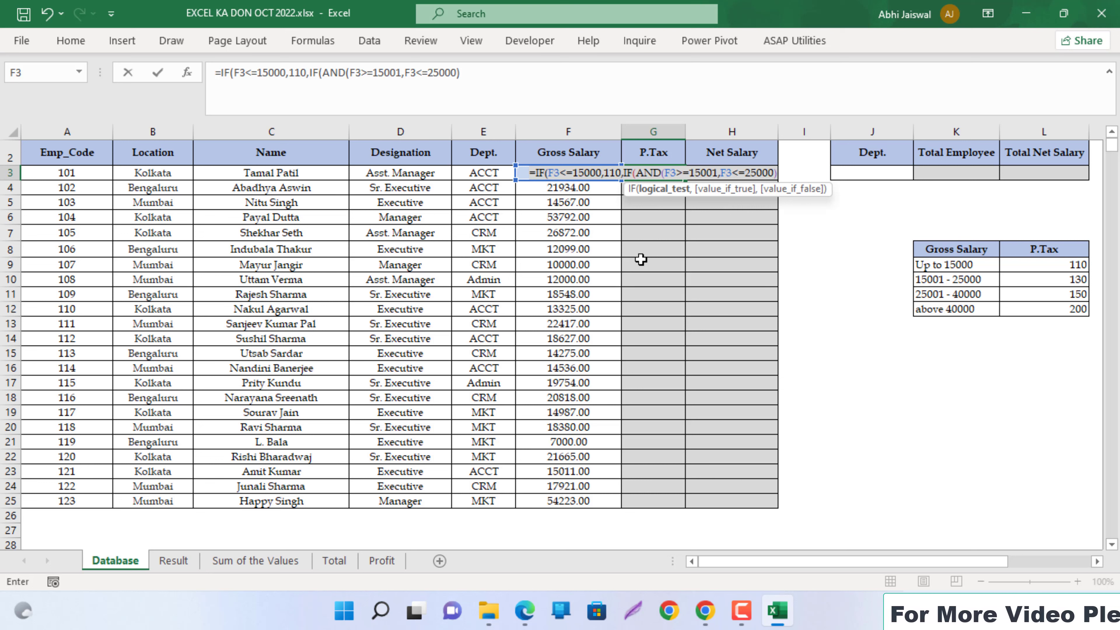
text(.)
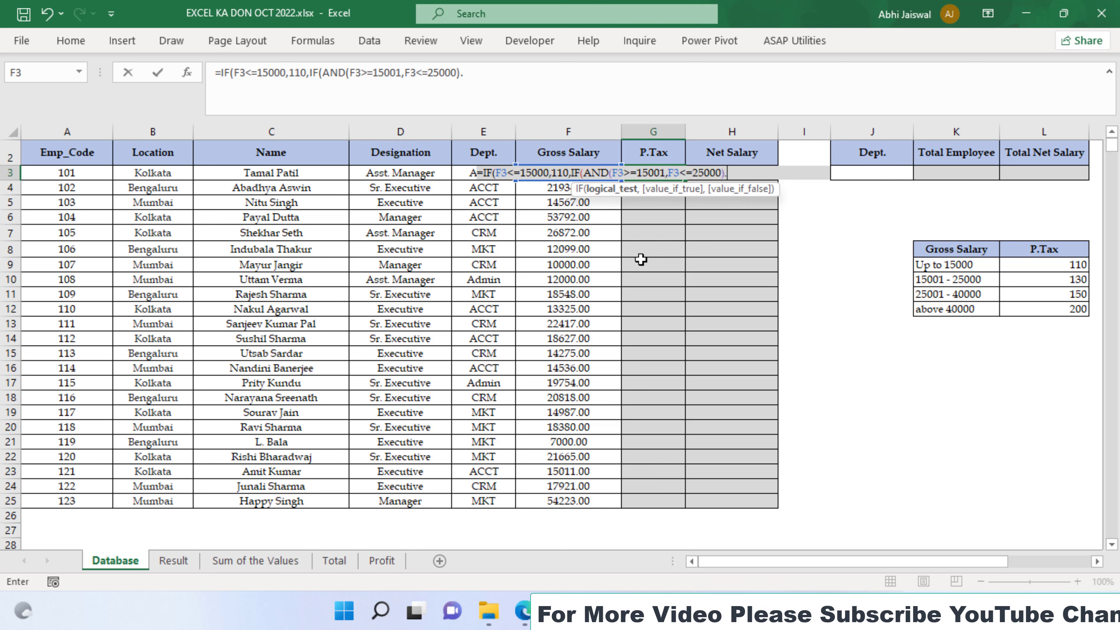
key(BackSpace)
text(,)
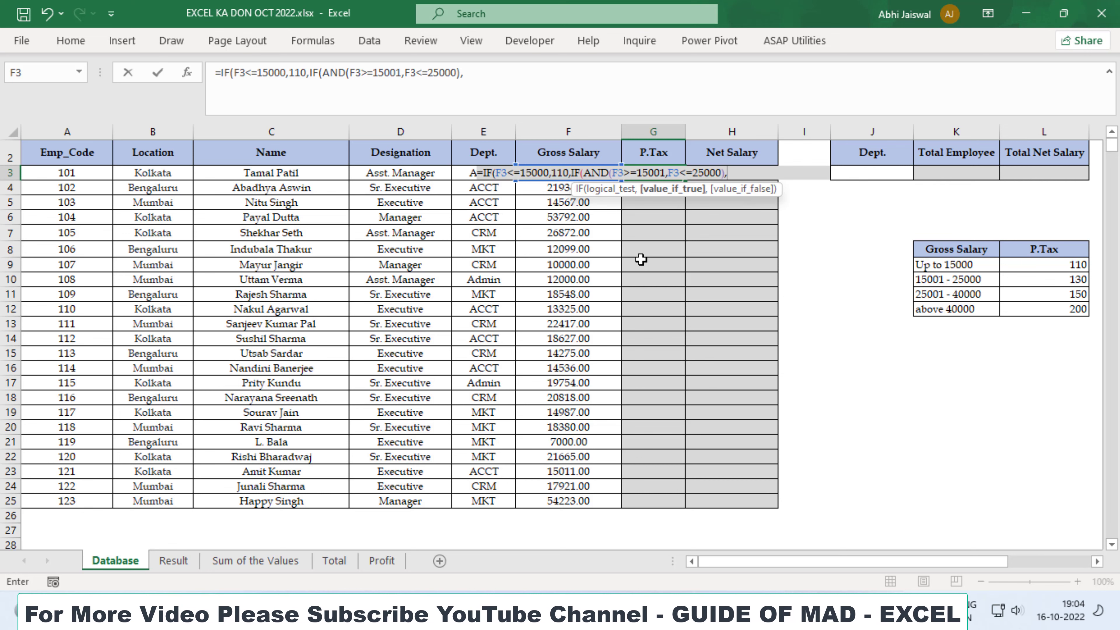
text(130)
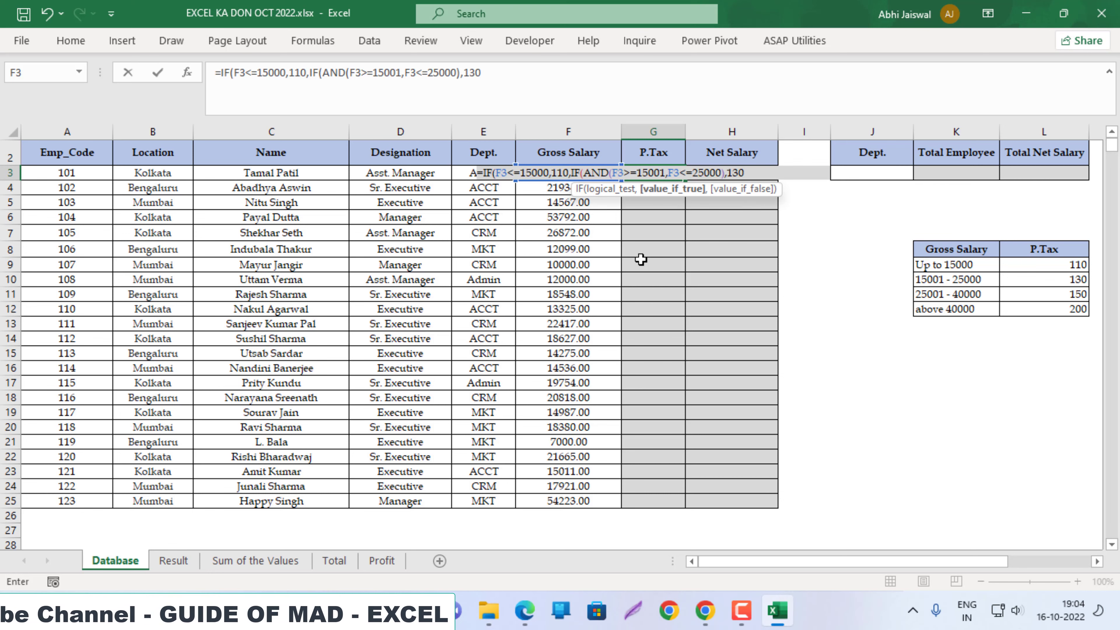
text(,IF)
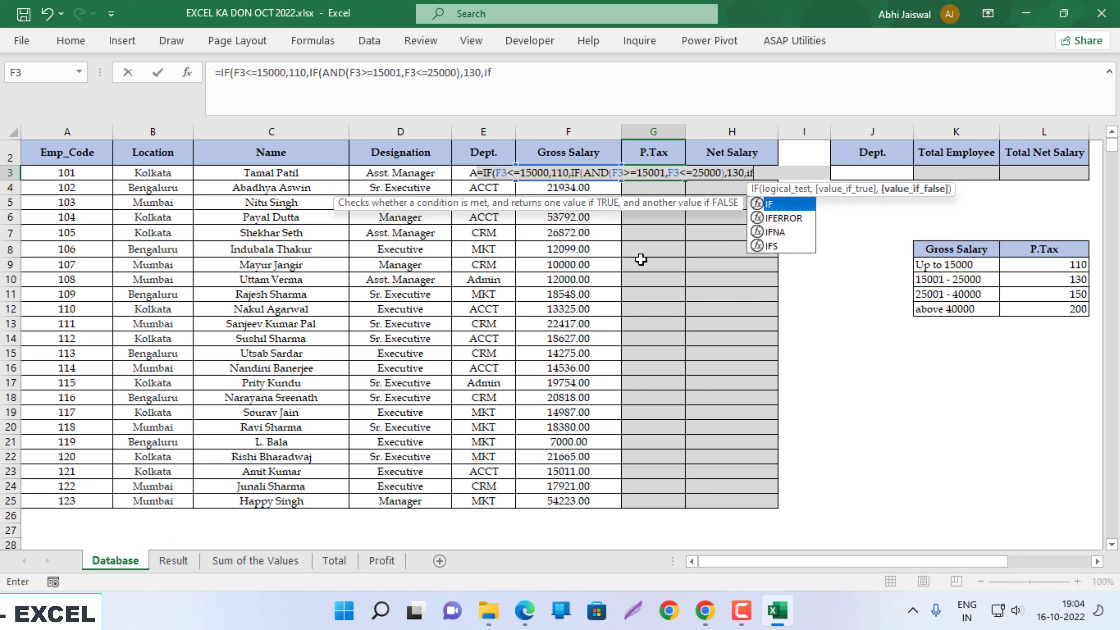
text((AND(f3>=25)
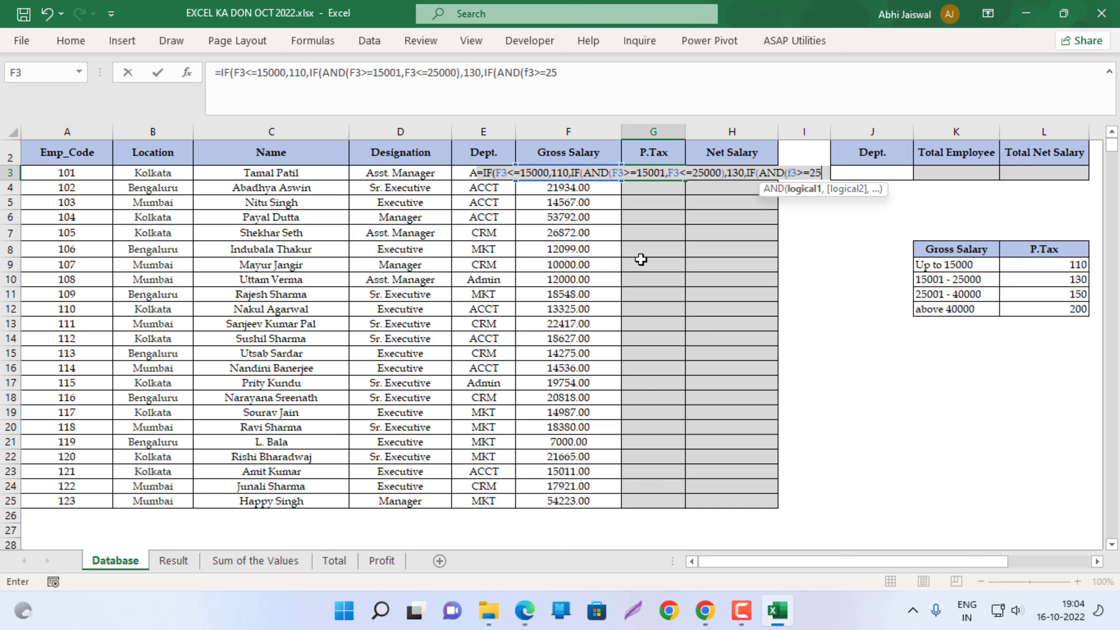
text(001,)
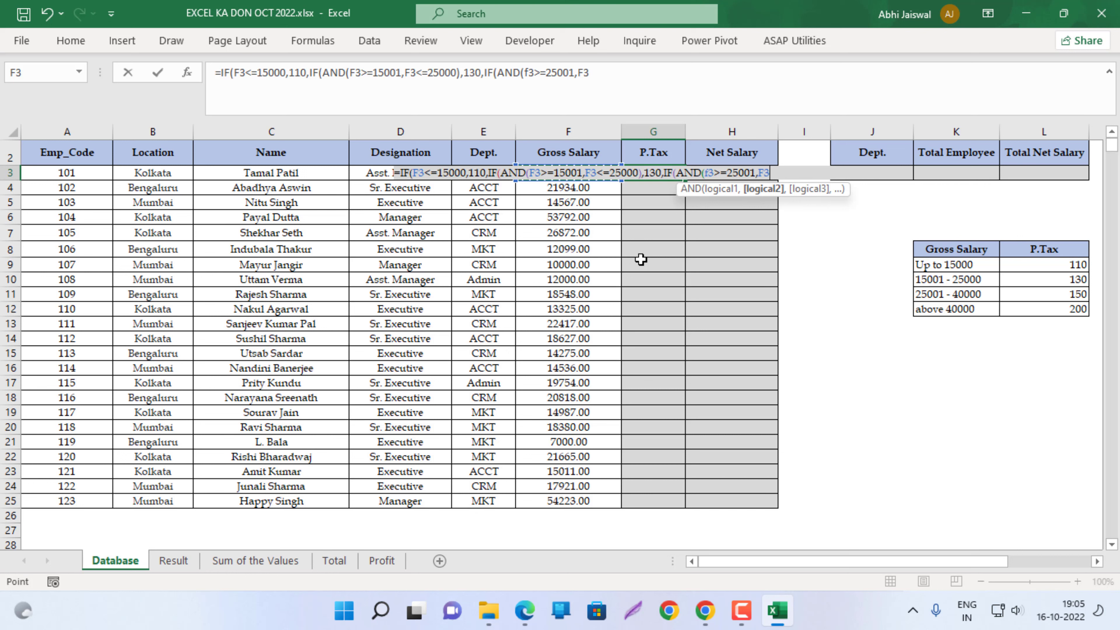
text(<=4)
text(000)
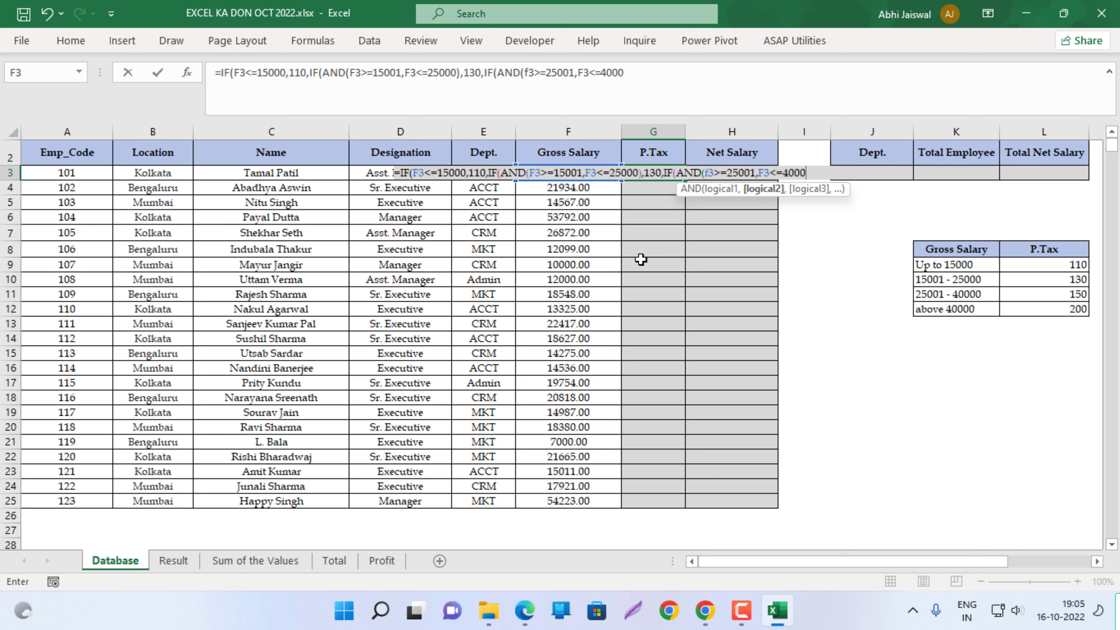
text(0)
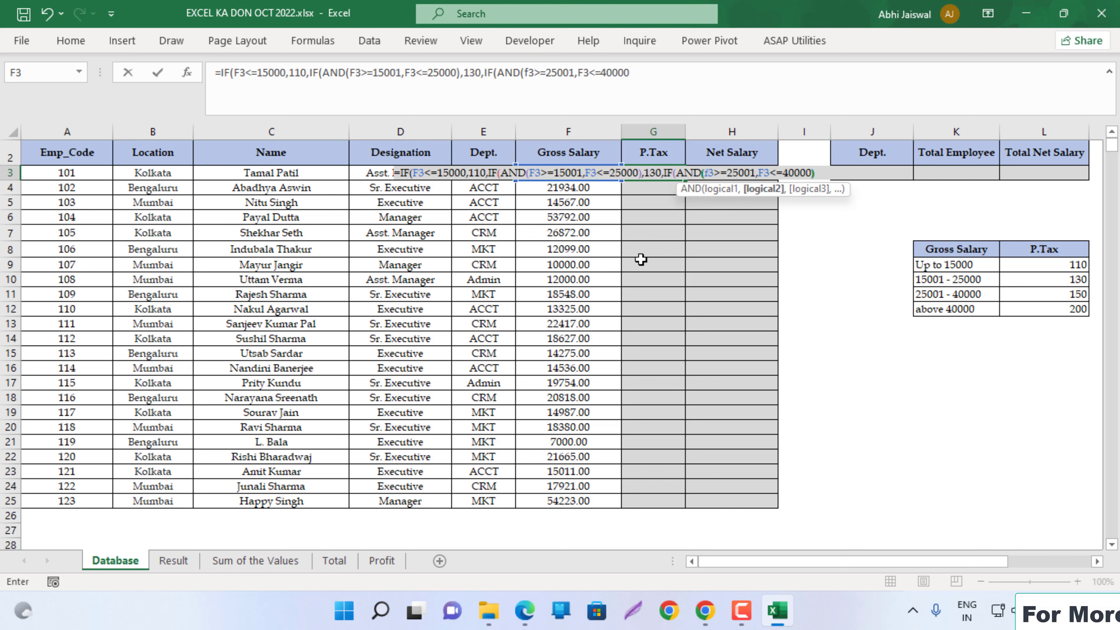
text())
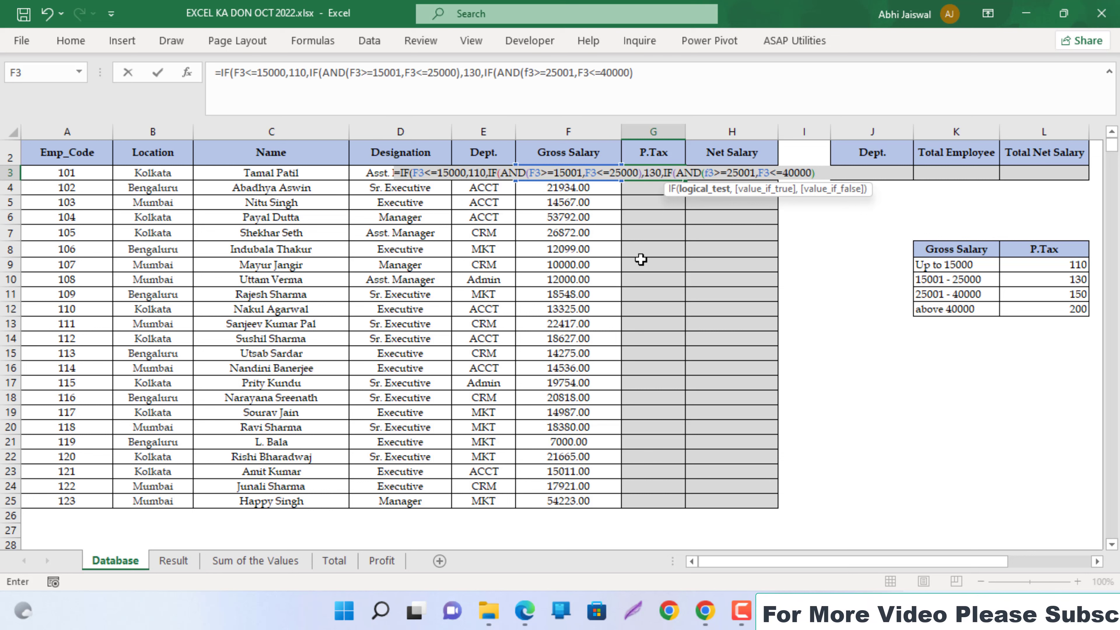
text(,)
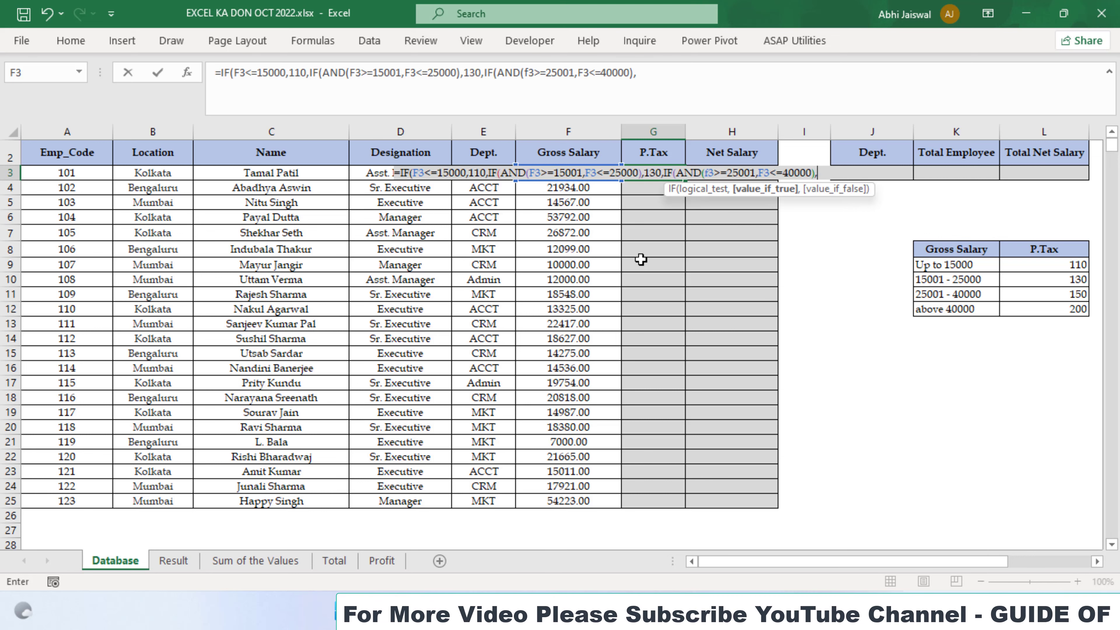
text(150)
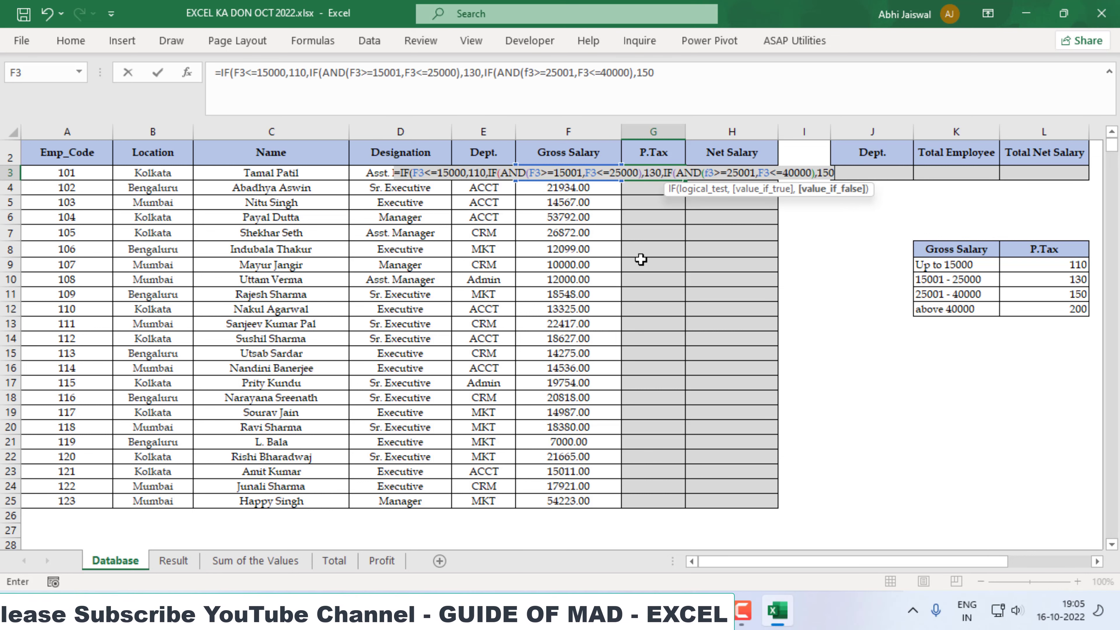
text(,IF(F3>40)
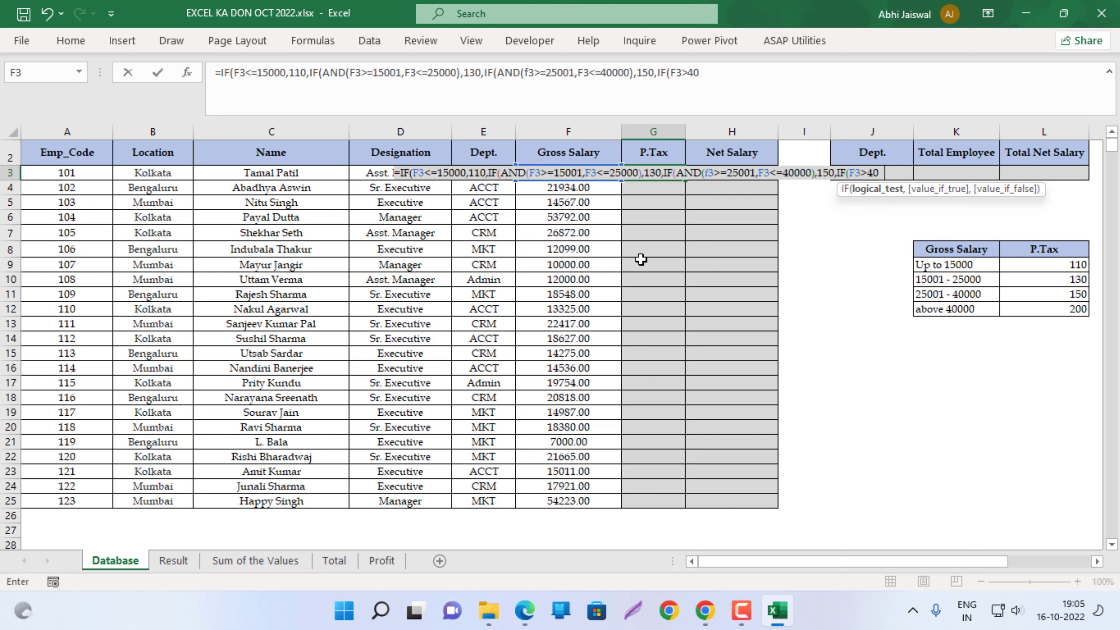
text(000,20)
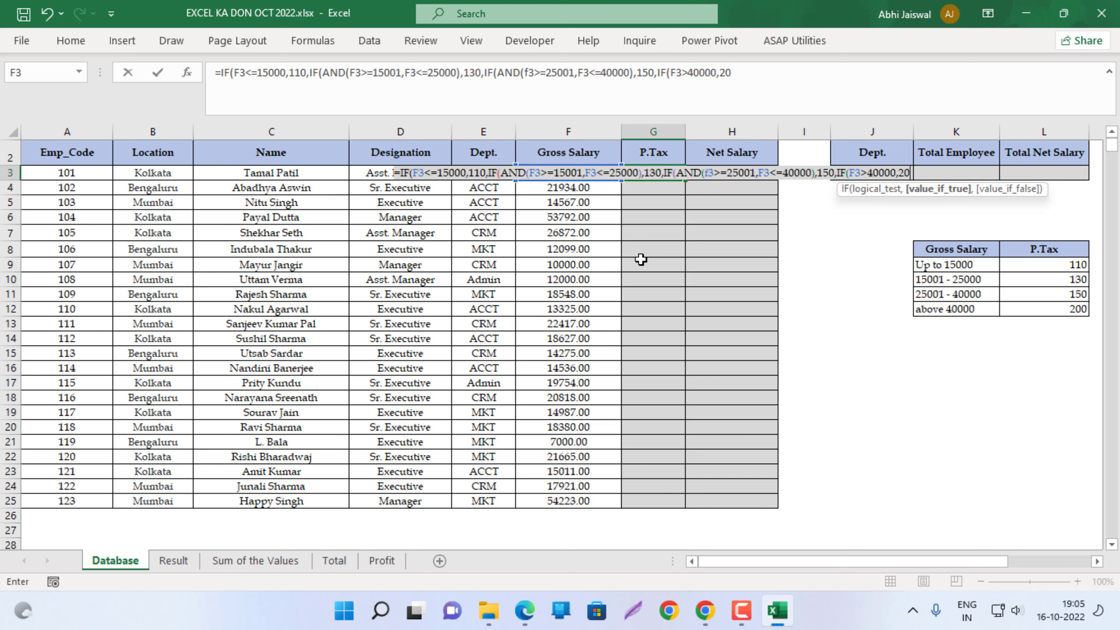
text(0,0)
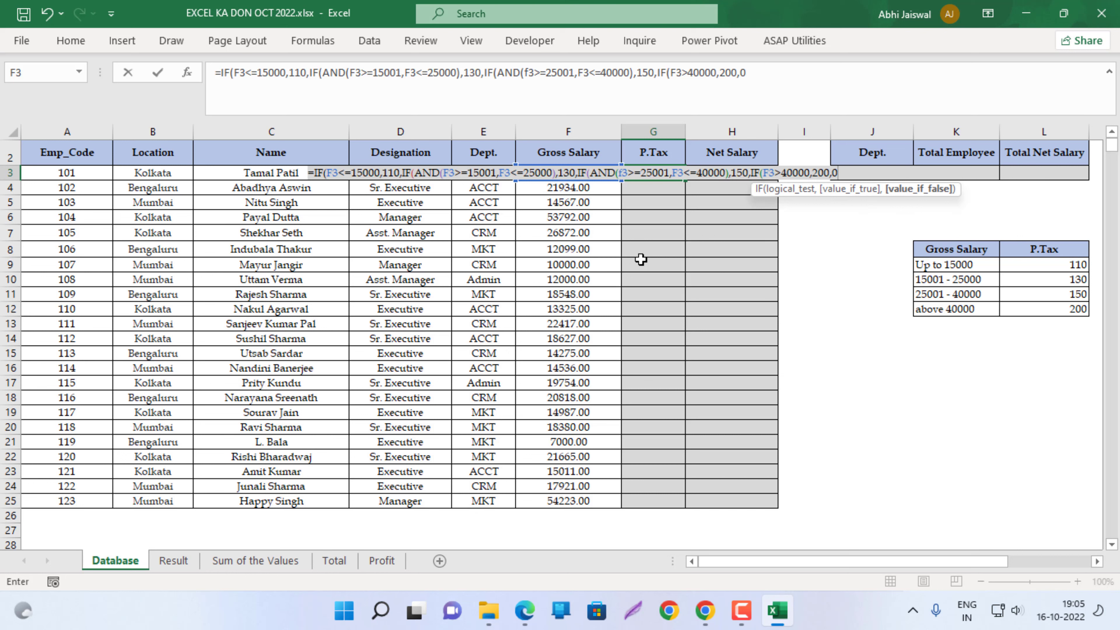
key(Return)
key(Return)
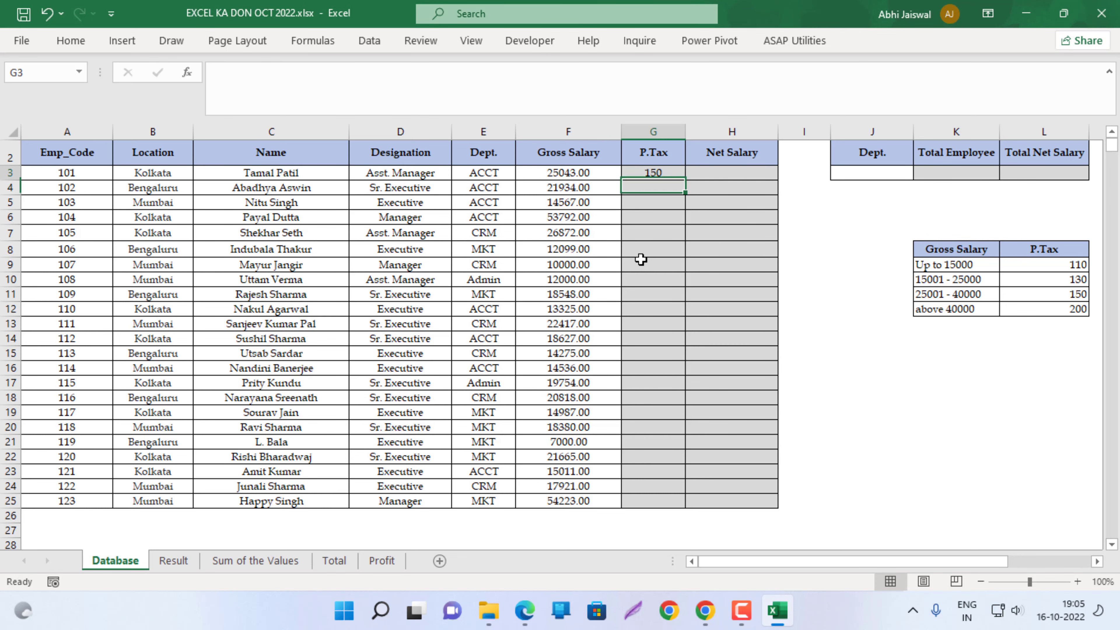
key(Up)
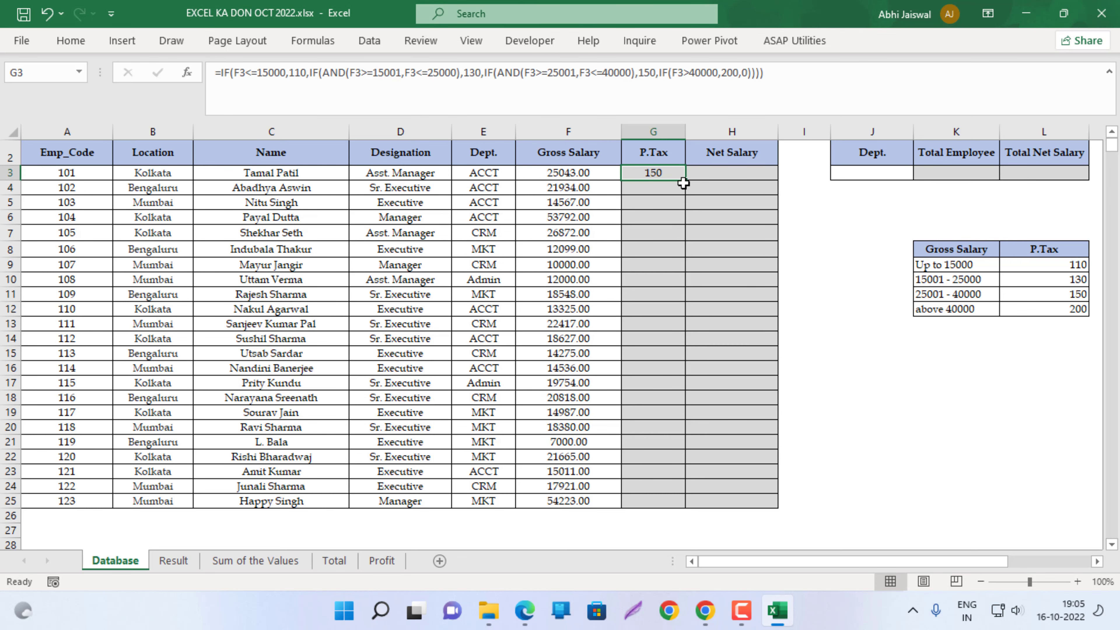
Fill the G3 P.Tax formula down to G25 and check the 53792 salary gets 200.
double_click(685, 180)
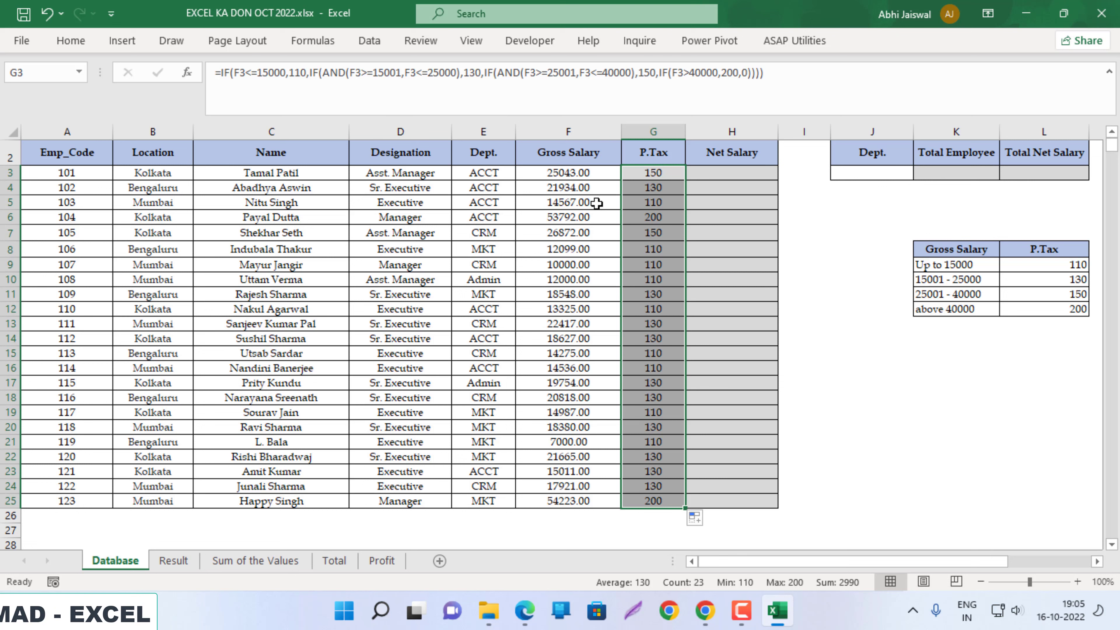
click(563, 221)
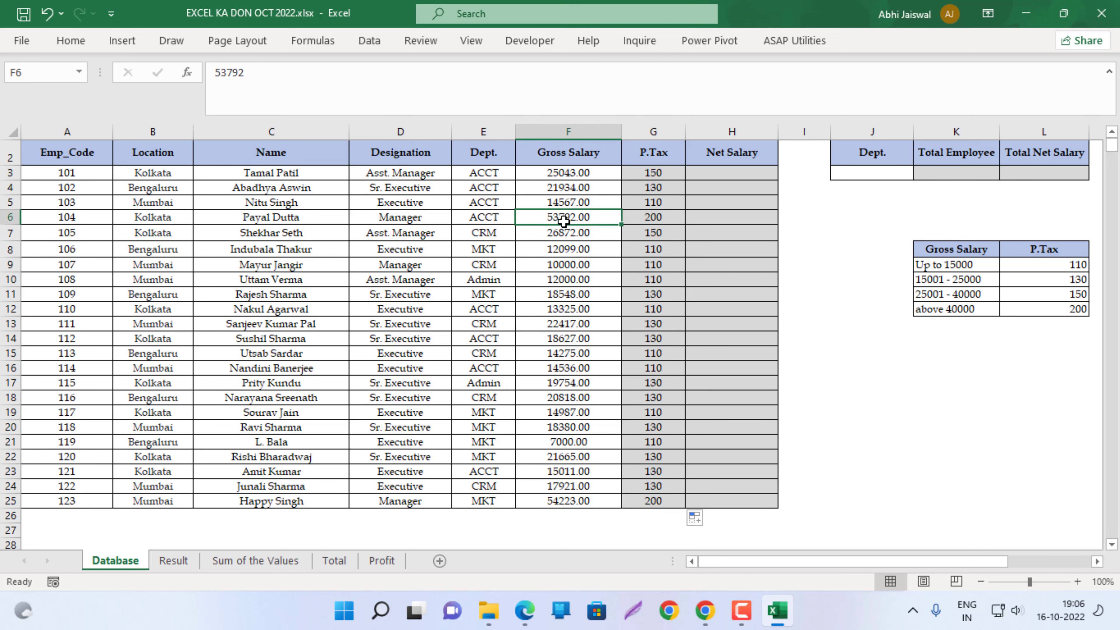
Turn on AutoFilter and filter Gross Salary to 15000 or less, showing 9 of 23 rows.
click(375, 239)
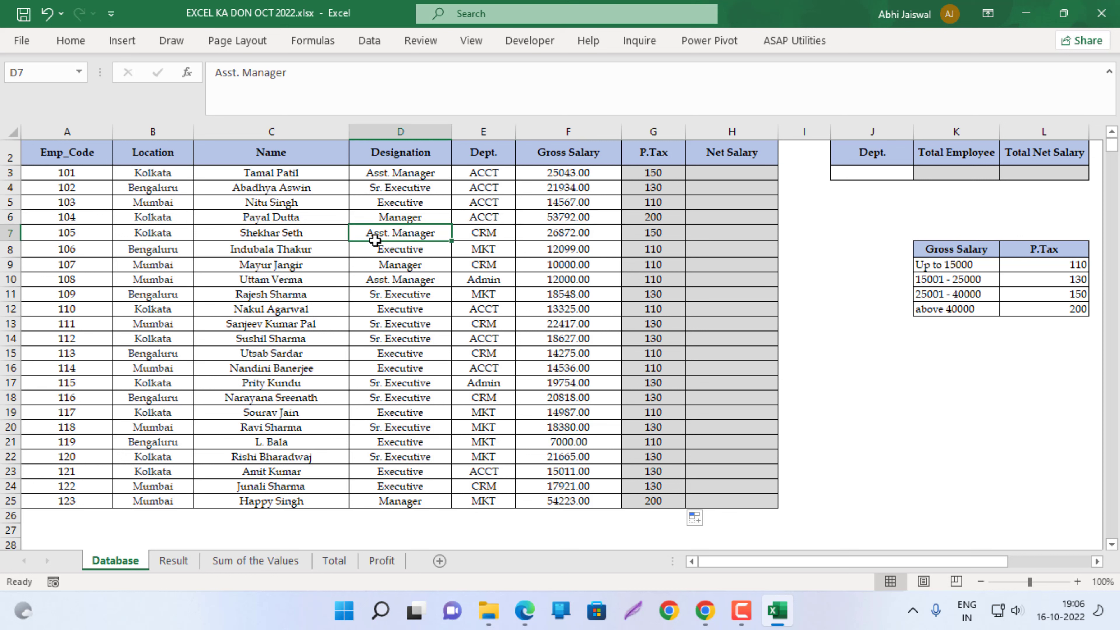
key(ctrl+shift+l)
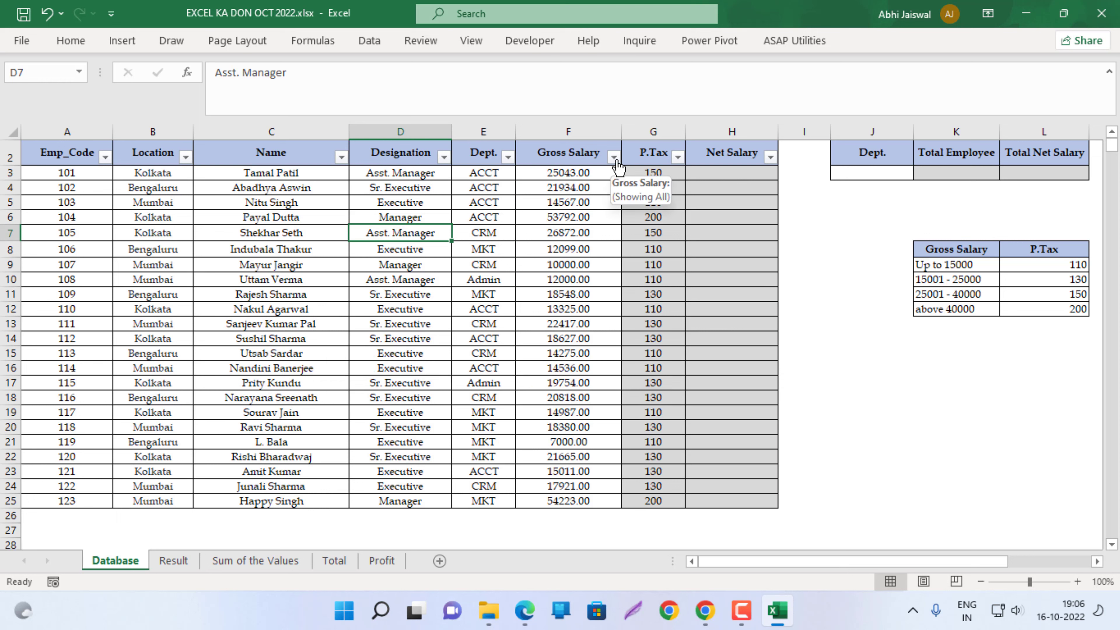
click(614, 157)
mouse_move(490, 307)
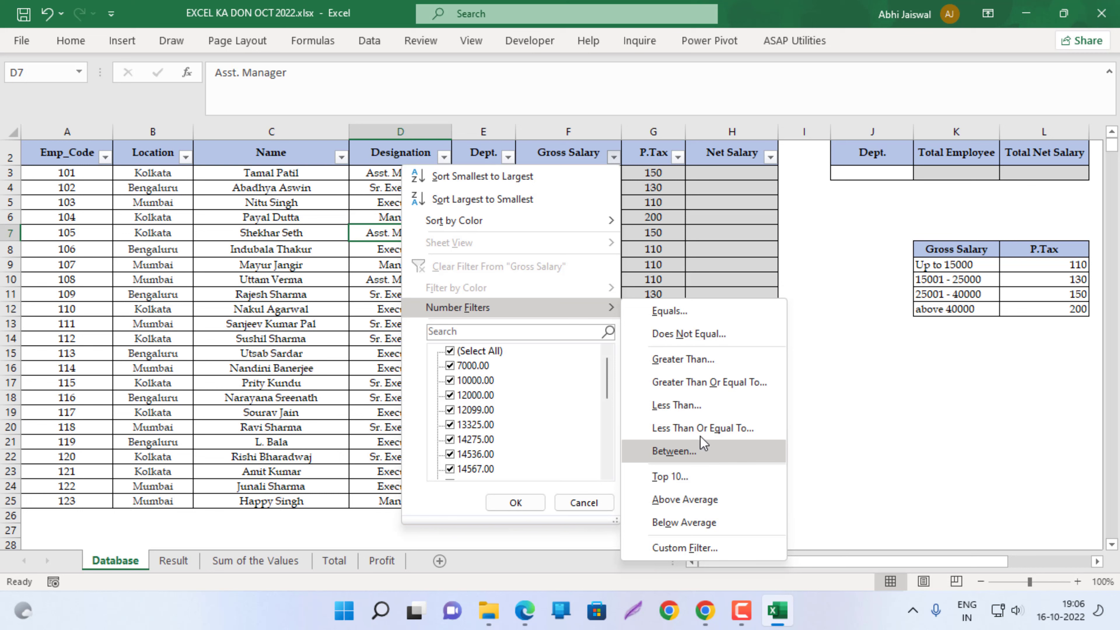
click(700, 426)
text(15000)
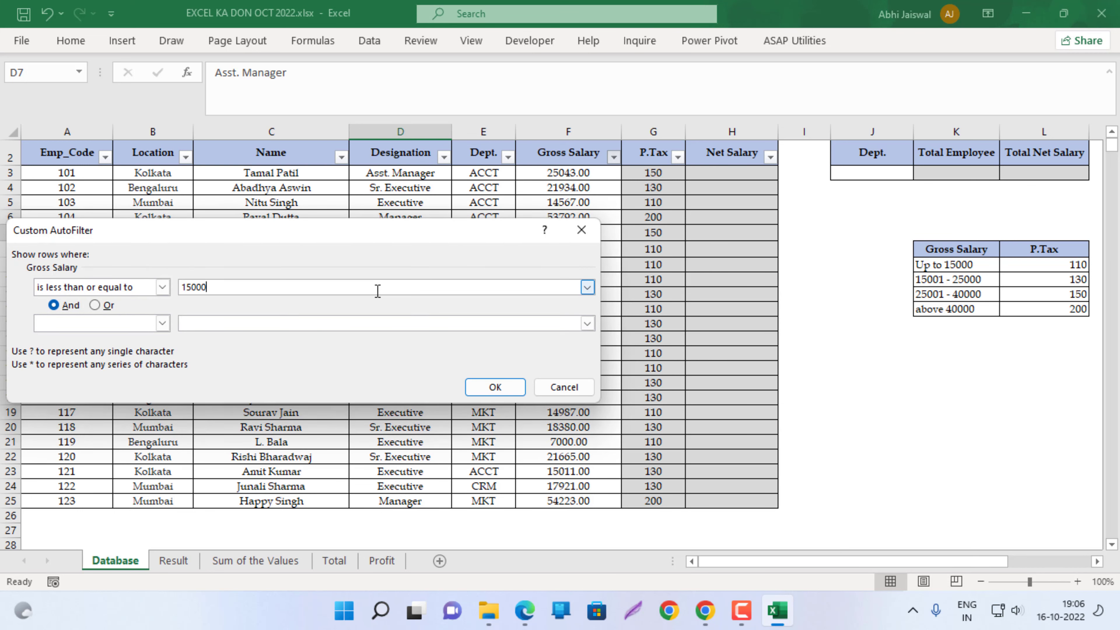
key(Return)
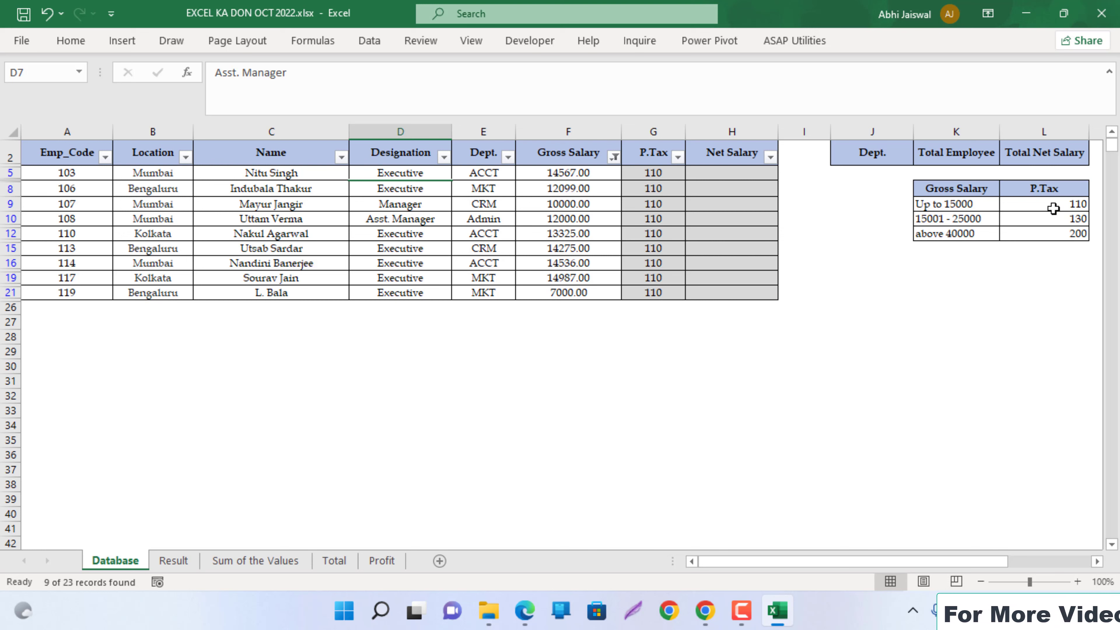
Overwrite G5 with 110, undo it to restore the formula, then remove the filter.
drag(755, 172, 751, 300)
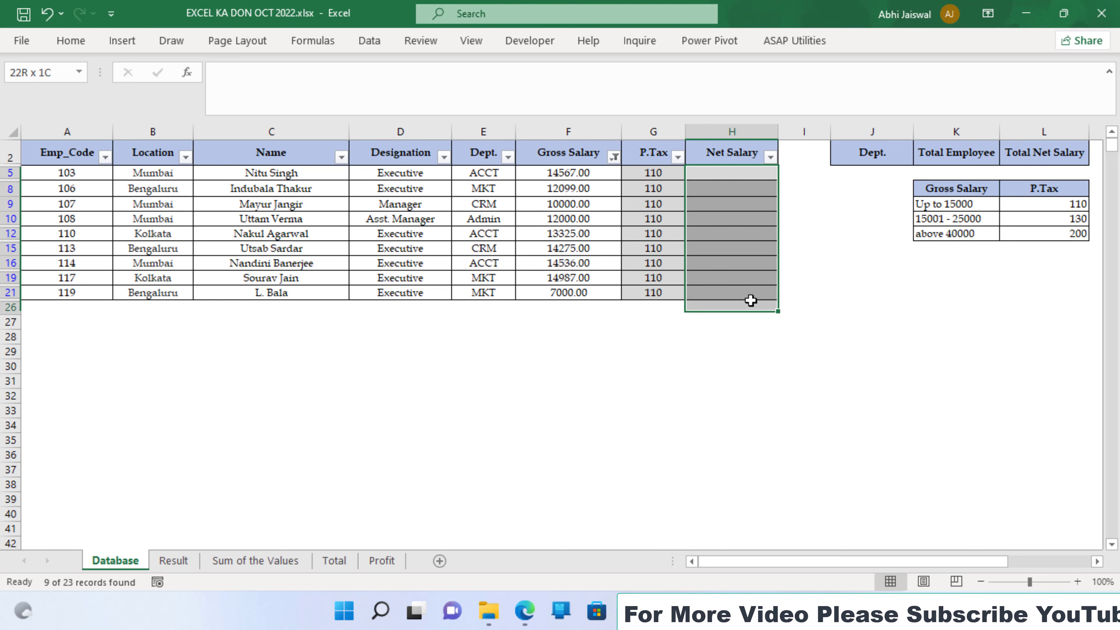
drag(657, 173, 658, 189)
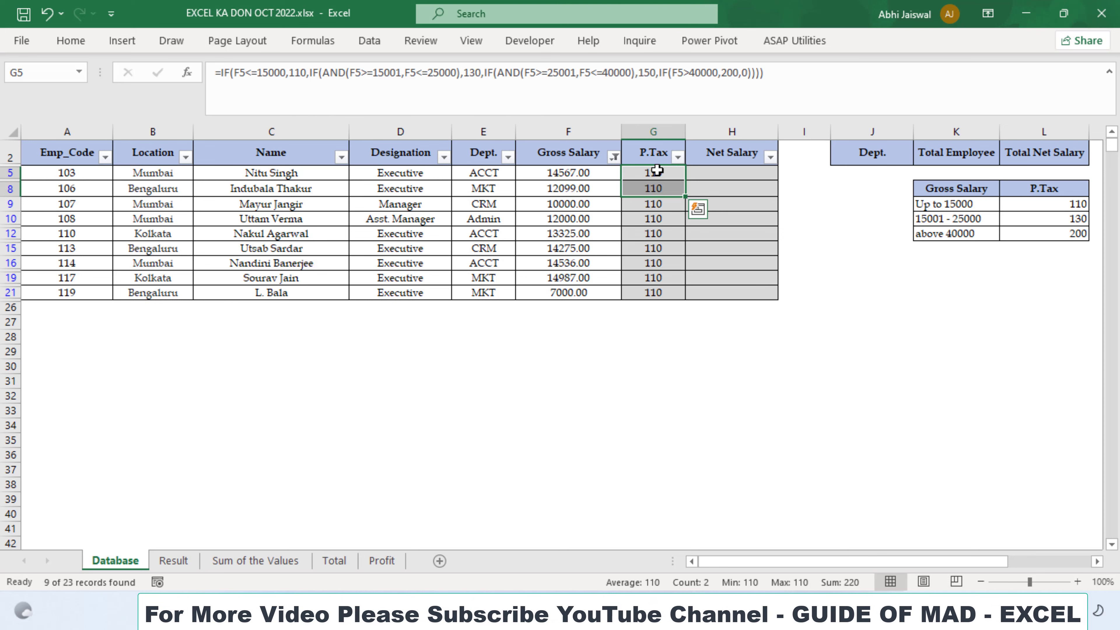
click(657, 172)
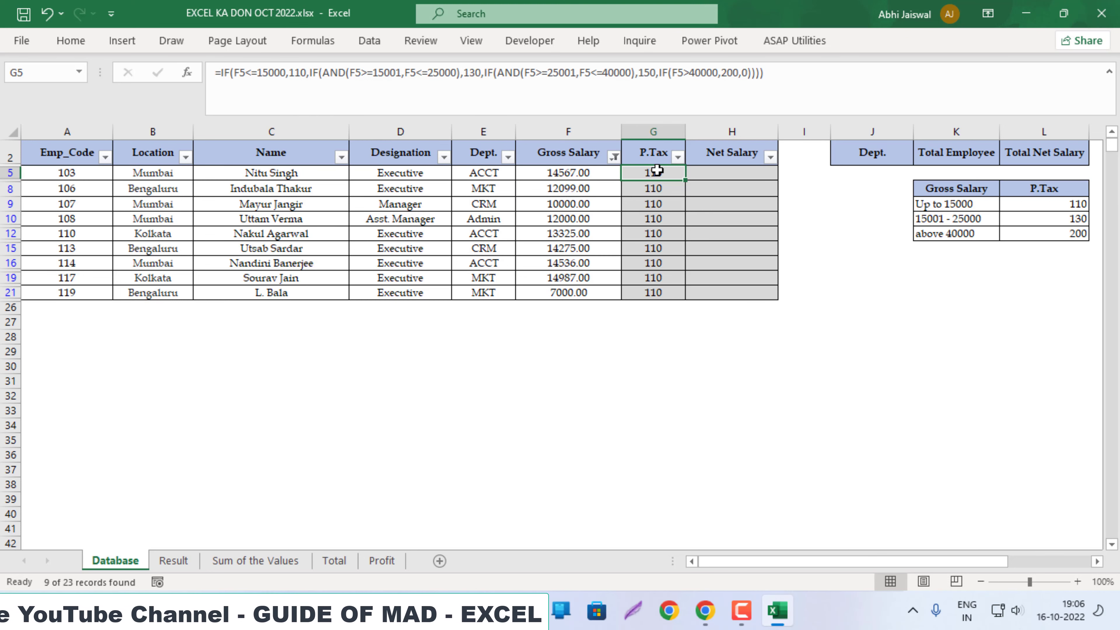
text(110)
key(Return)
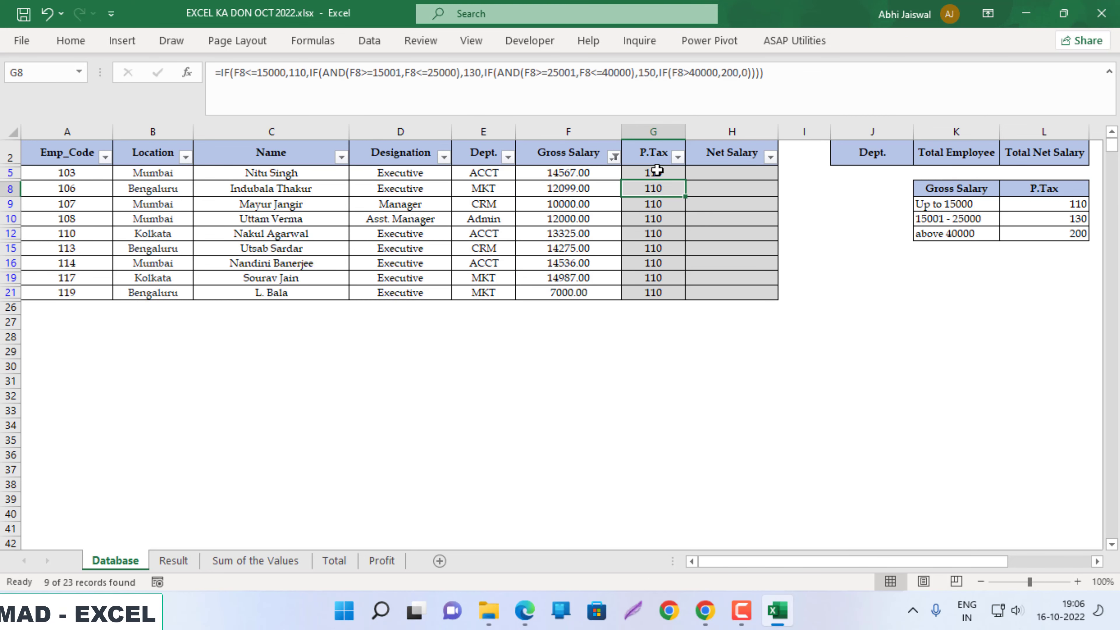
click(658, 172)
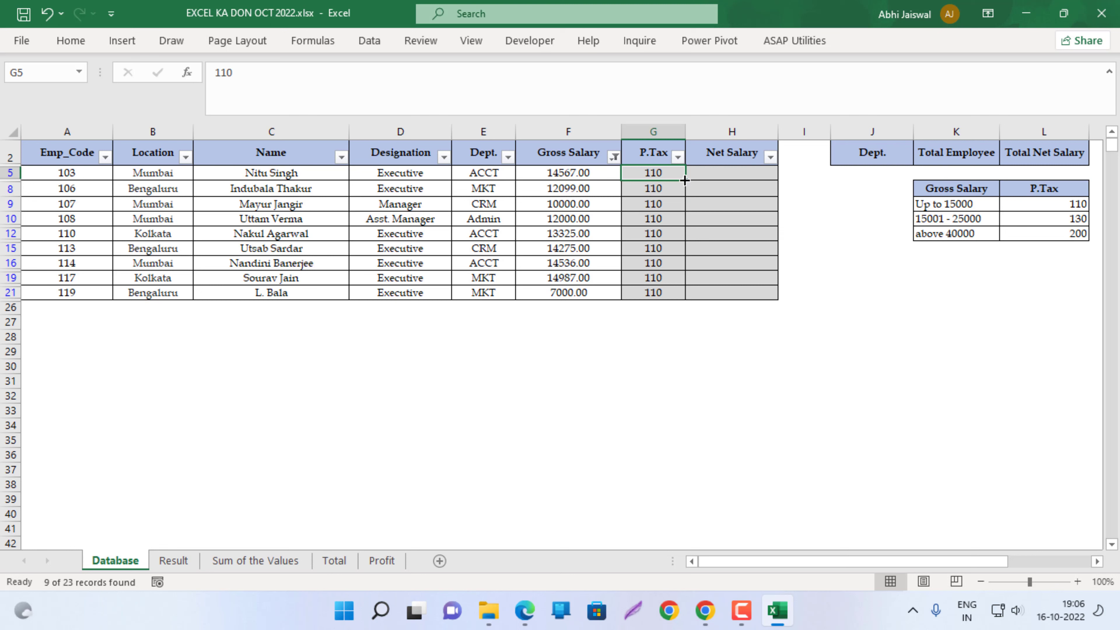
key(ctrl+z)
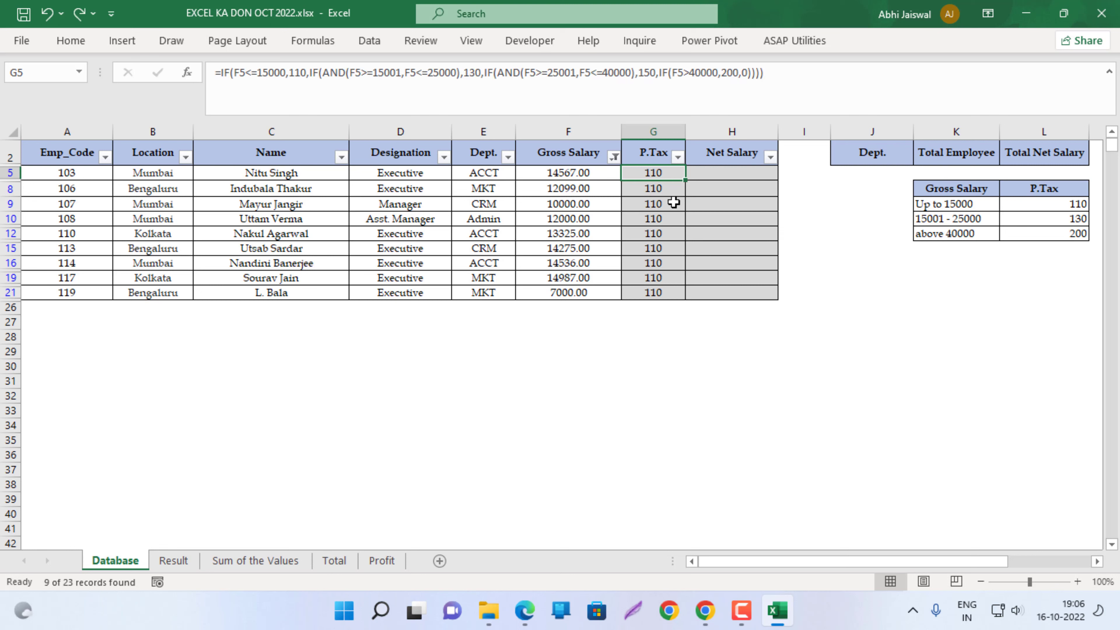
click(567, 186)
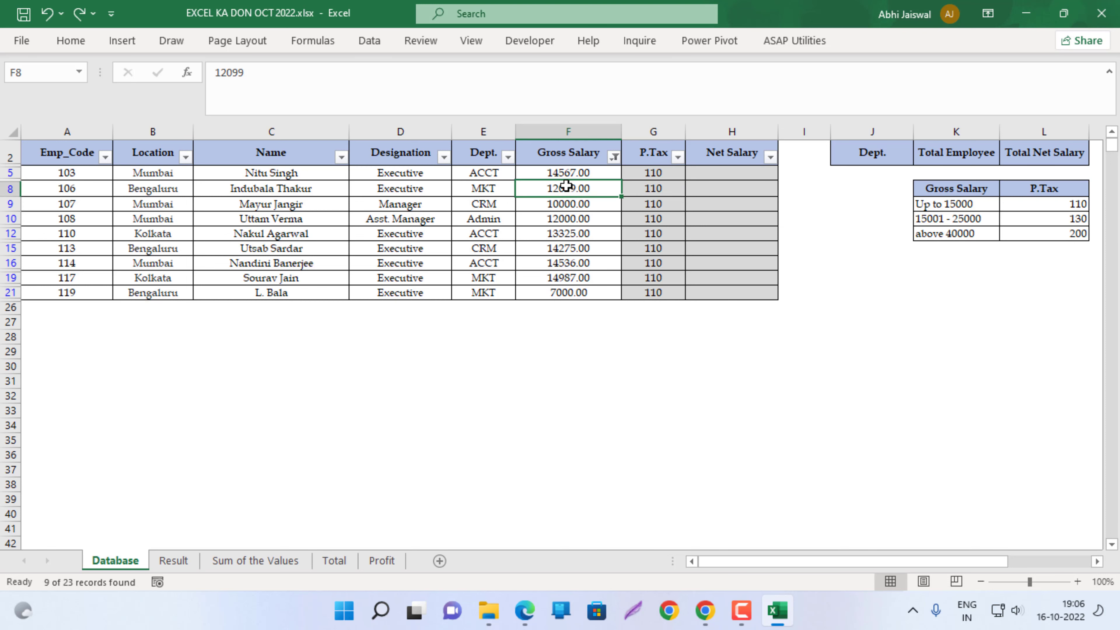
key(ctrl+shift+l)
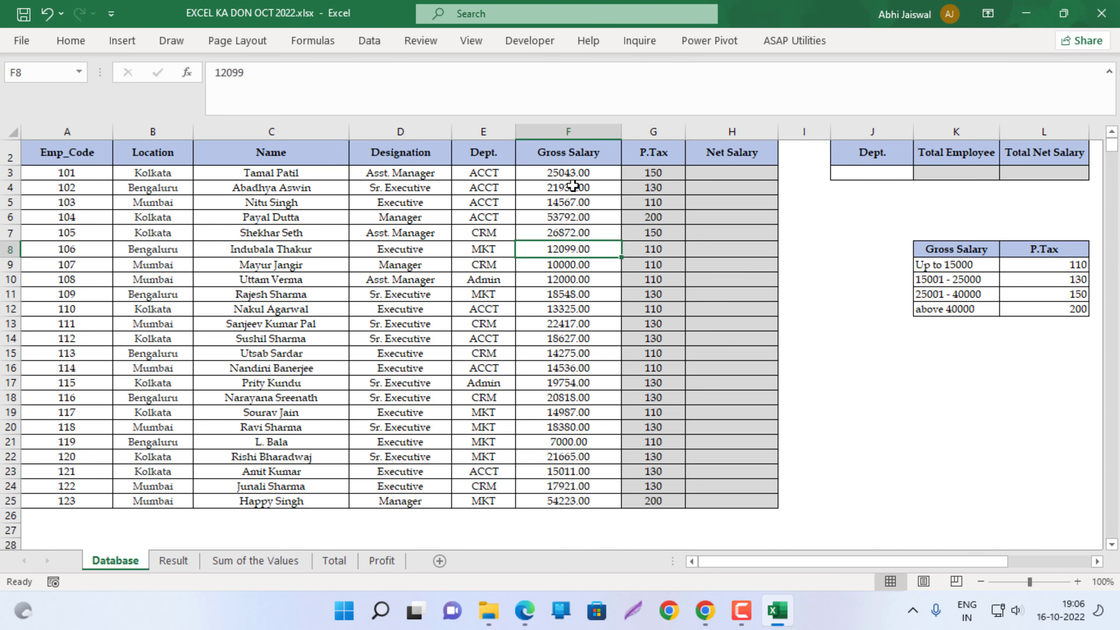
Re-enable AutoFilter and filter Gross Salary between 15001 and 25000, showing 10 employees.
key(ctrl+shift+l)
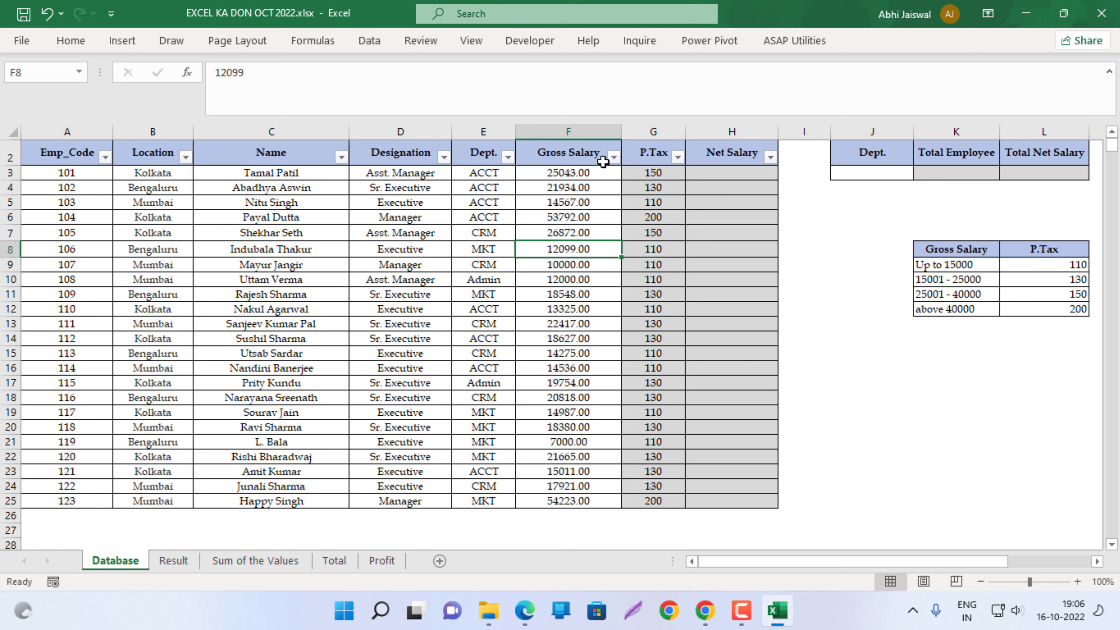
click(614, 157)
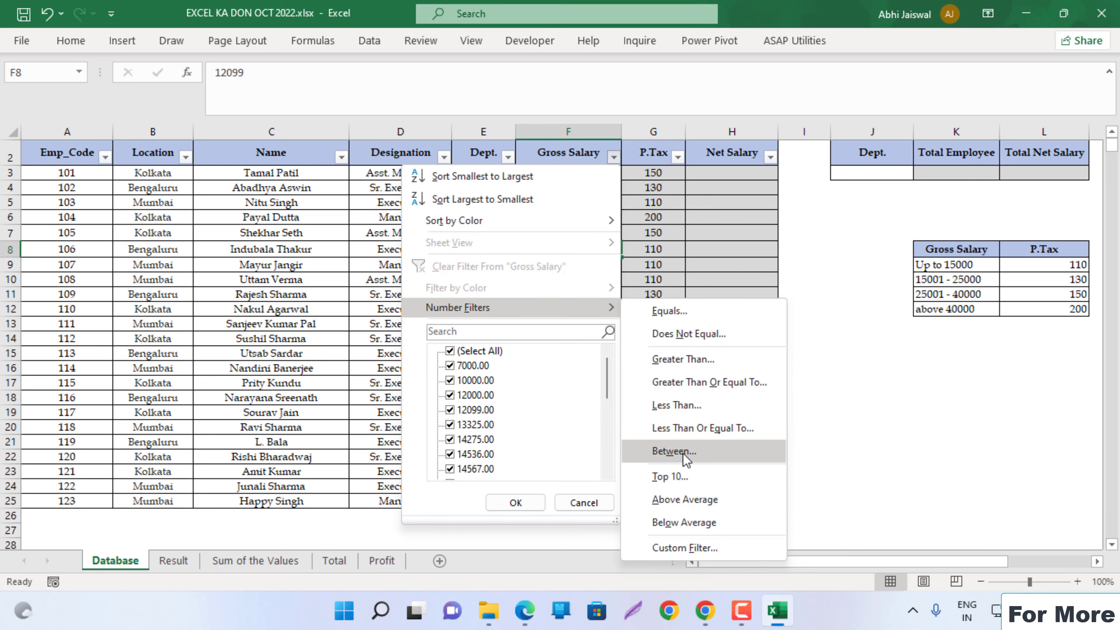
click(675, 452)
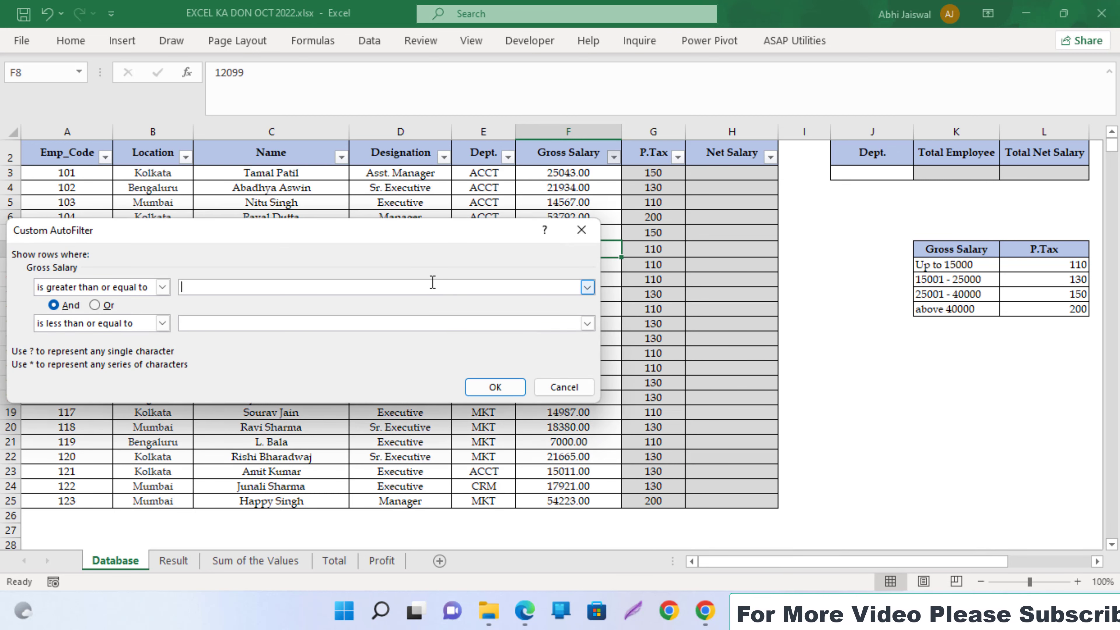
text(1500)
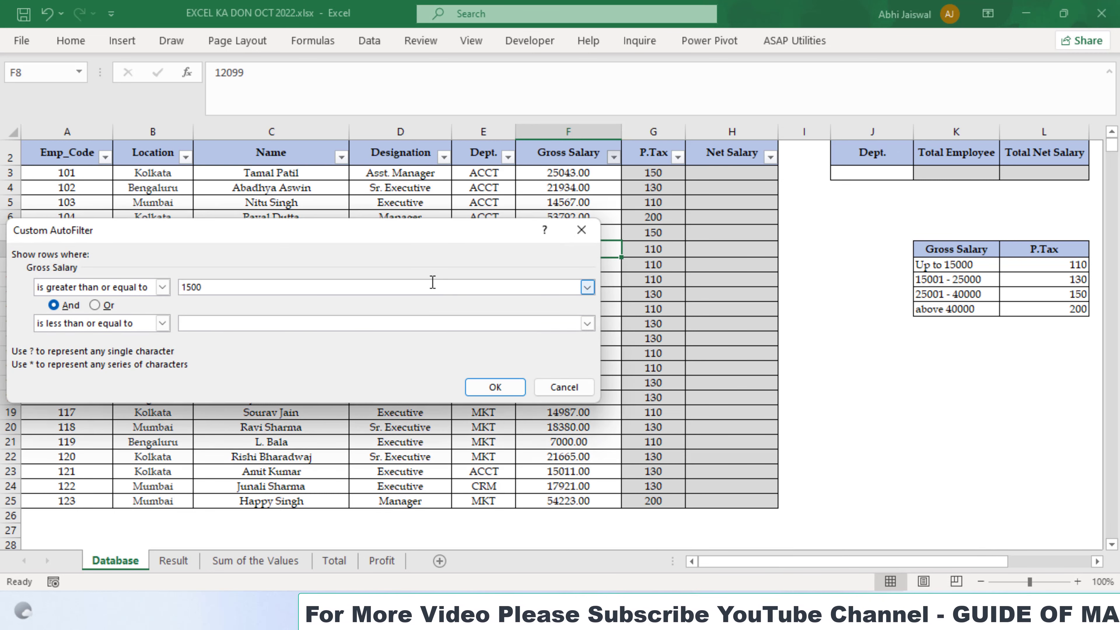
text(1)
click(362, 324)
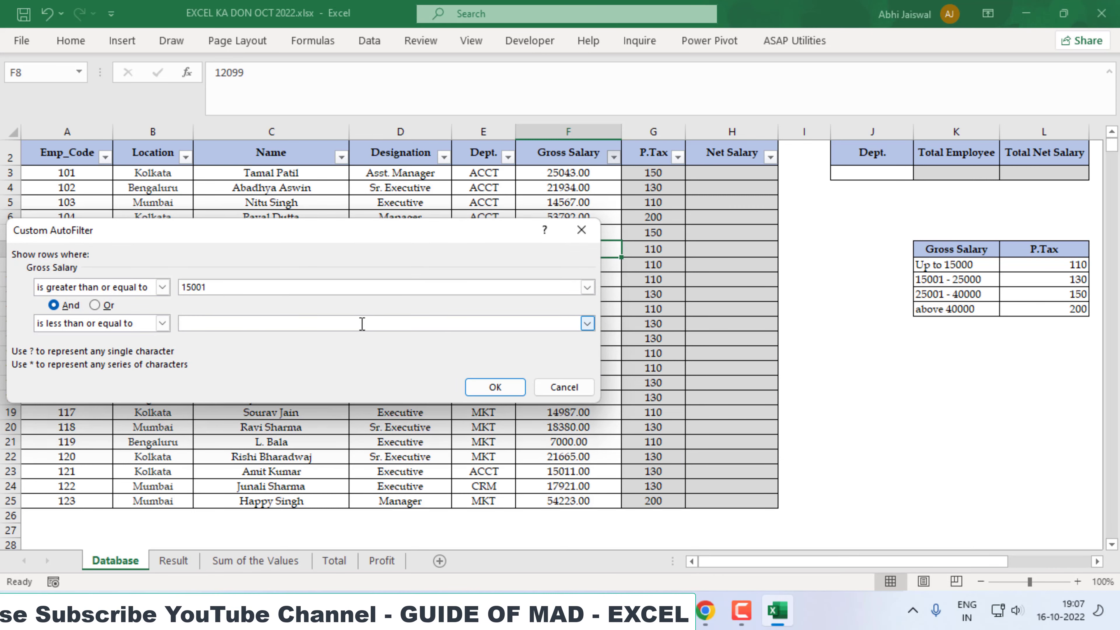
text(25000)
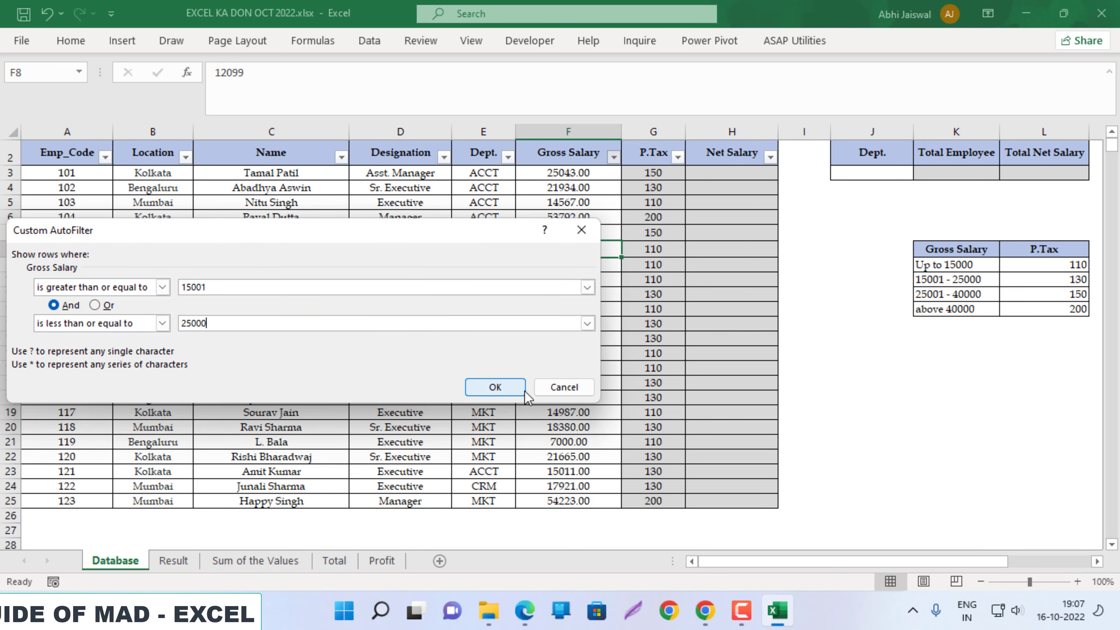
click(509, 385)
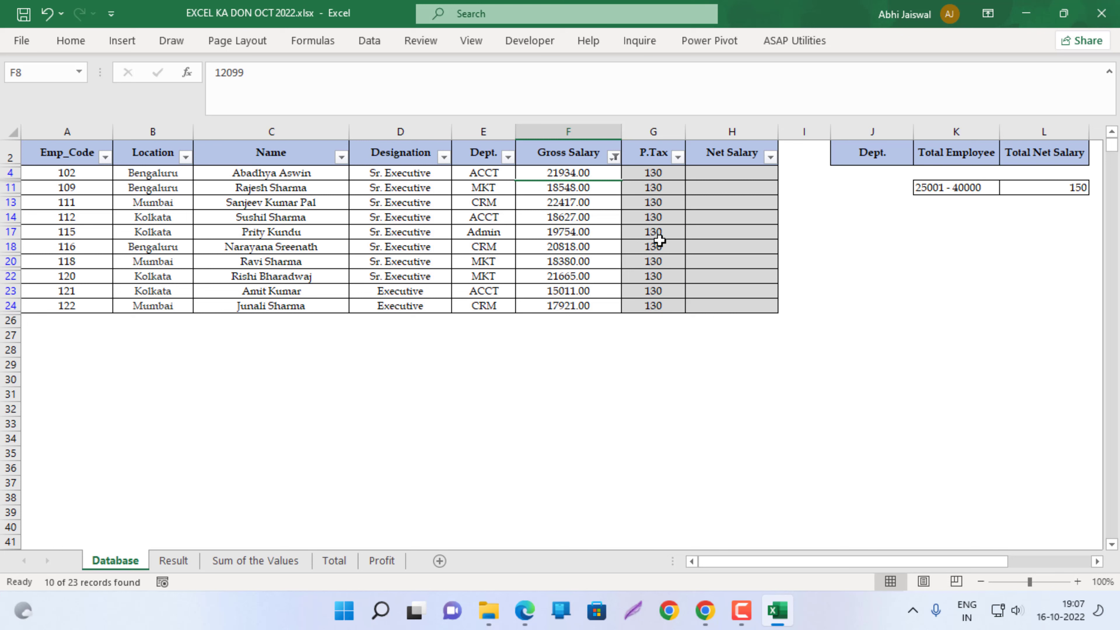
Change the Gross Salary Between filter to 25001 and 40000, leaving 2 employees.
click(613, 157)
mouse_move(507, 308)
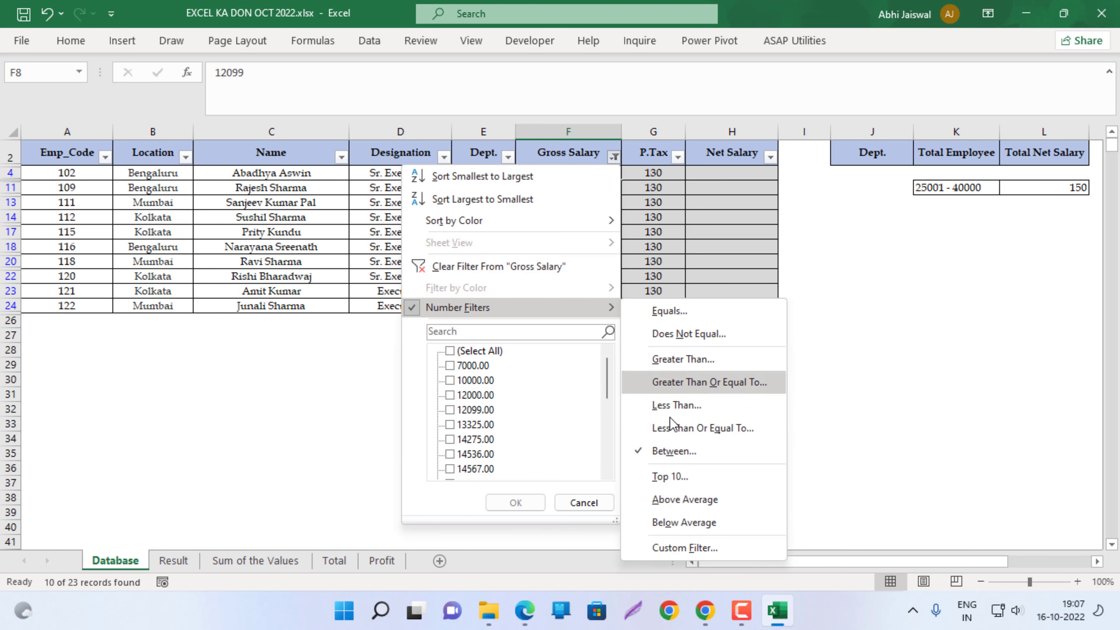
click(667, 457)
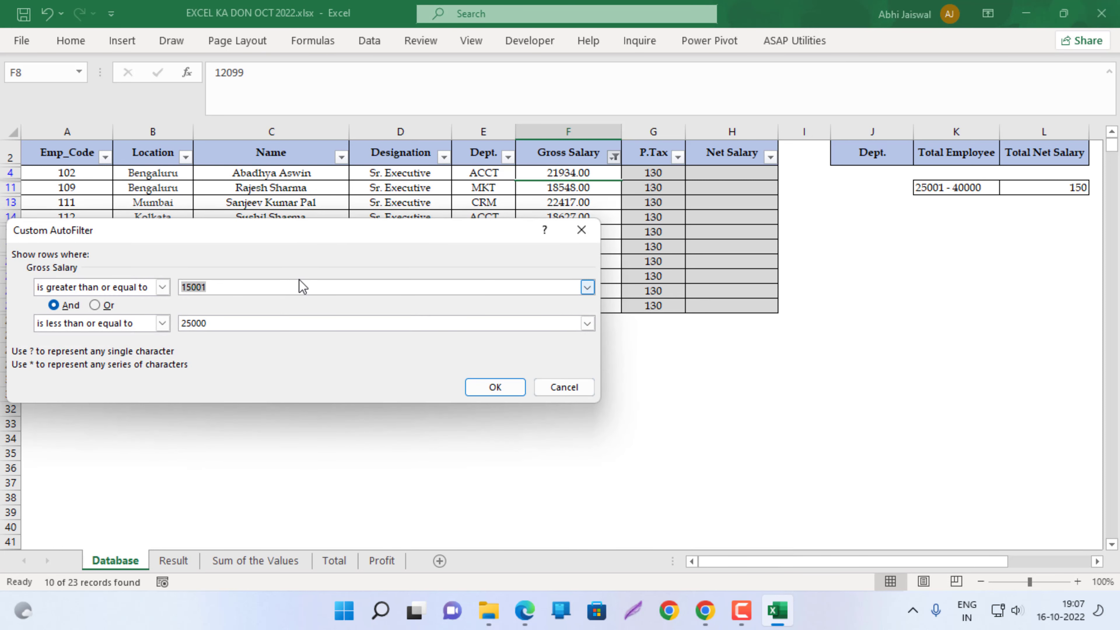
key(BackSpace)
text(1)
key(Tab)
key(Tab)
key(Tab)
text(400)
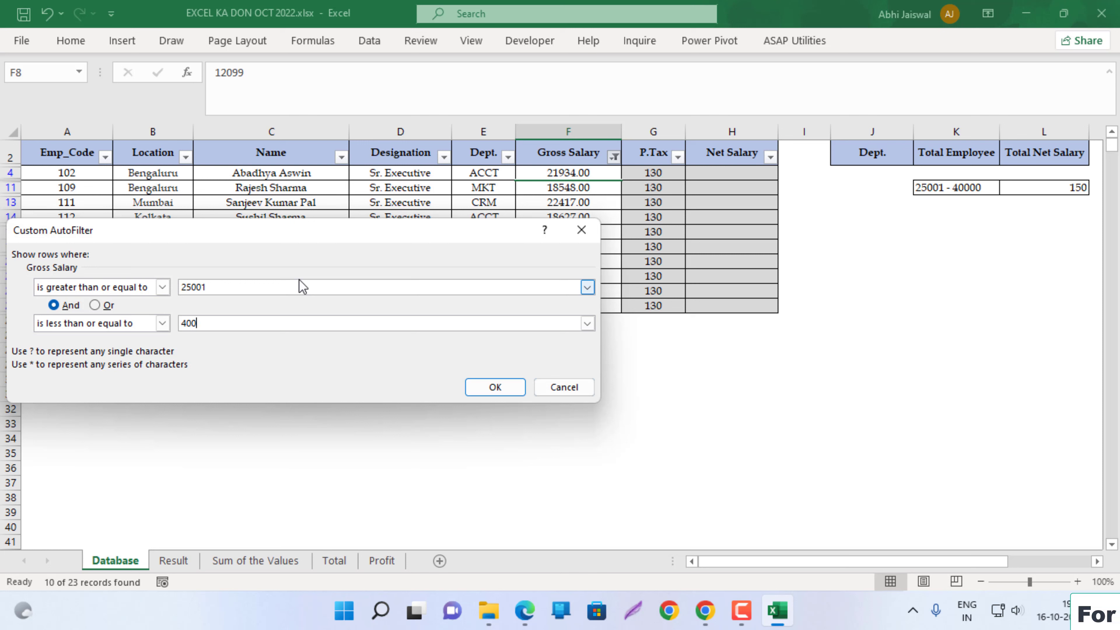
text(00)
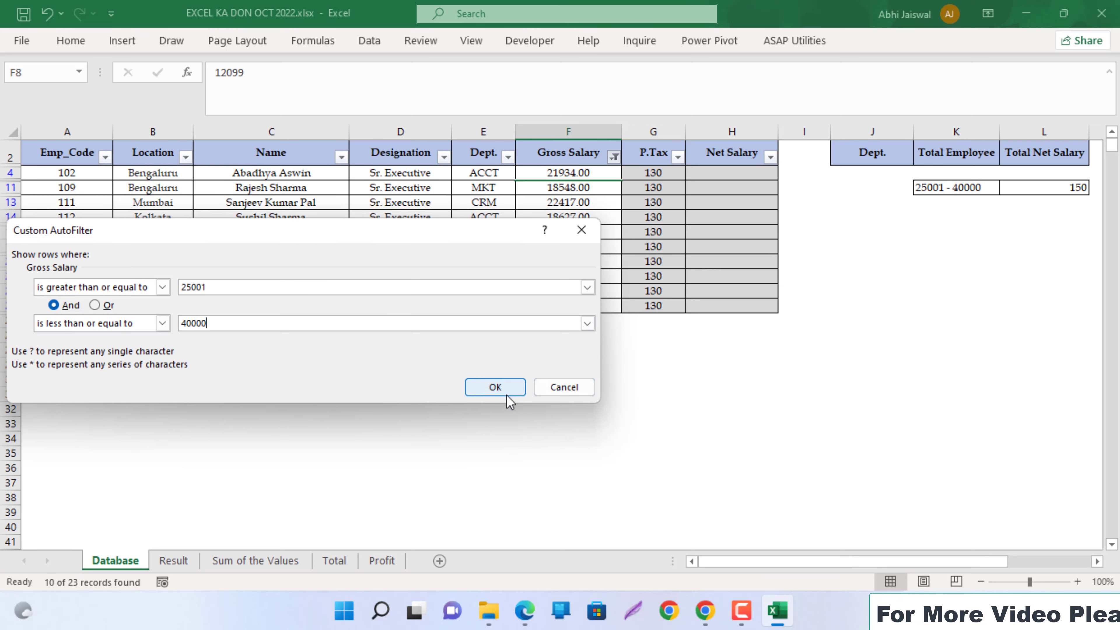
click(507, 391)
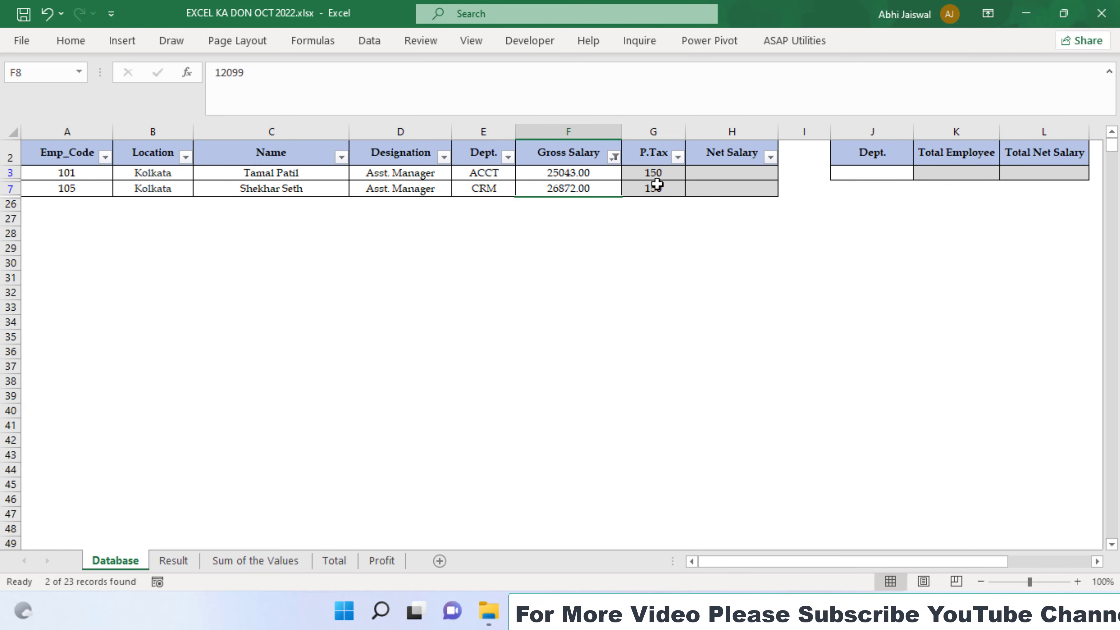
Filter Gross Salary to show only employees earning more than 40000.
click(614, 157)
mouse_move(507, 308)
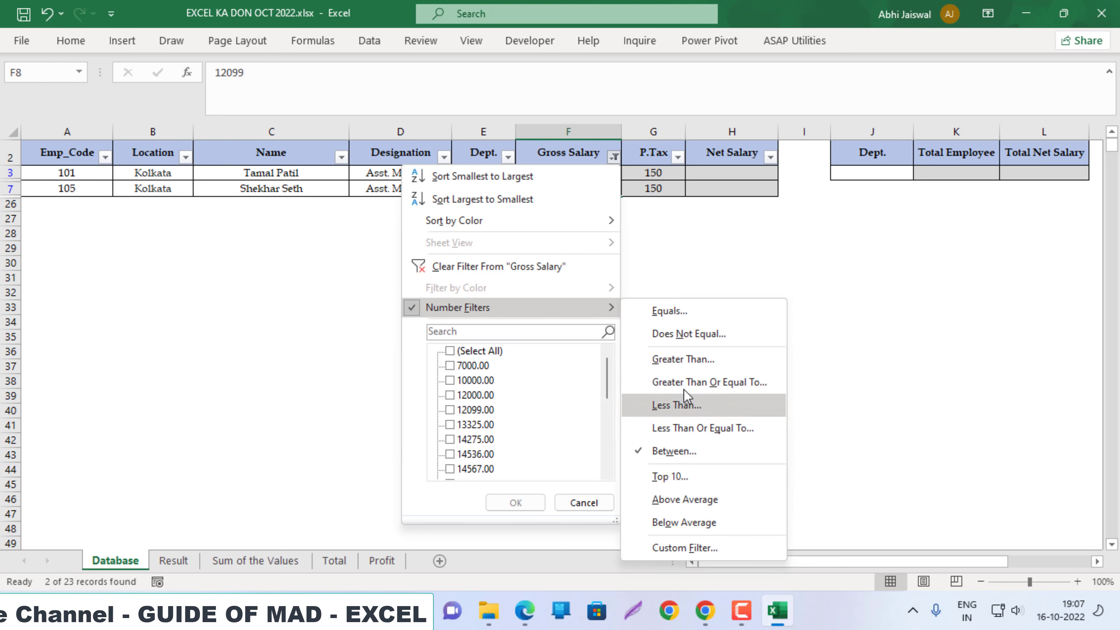
click(685, 361)
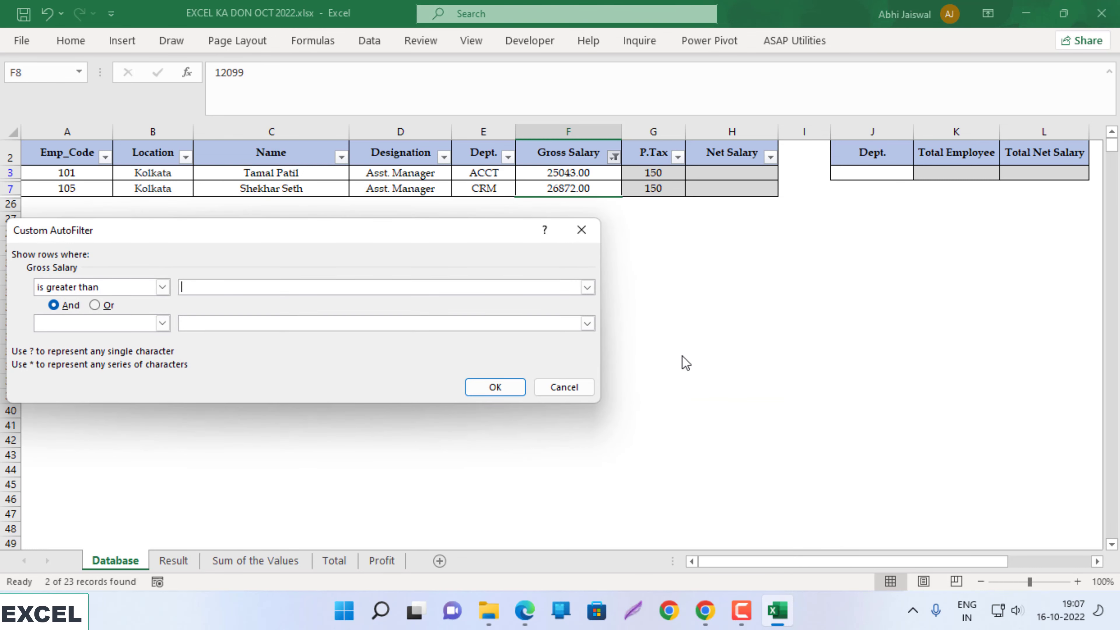
text(40000)
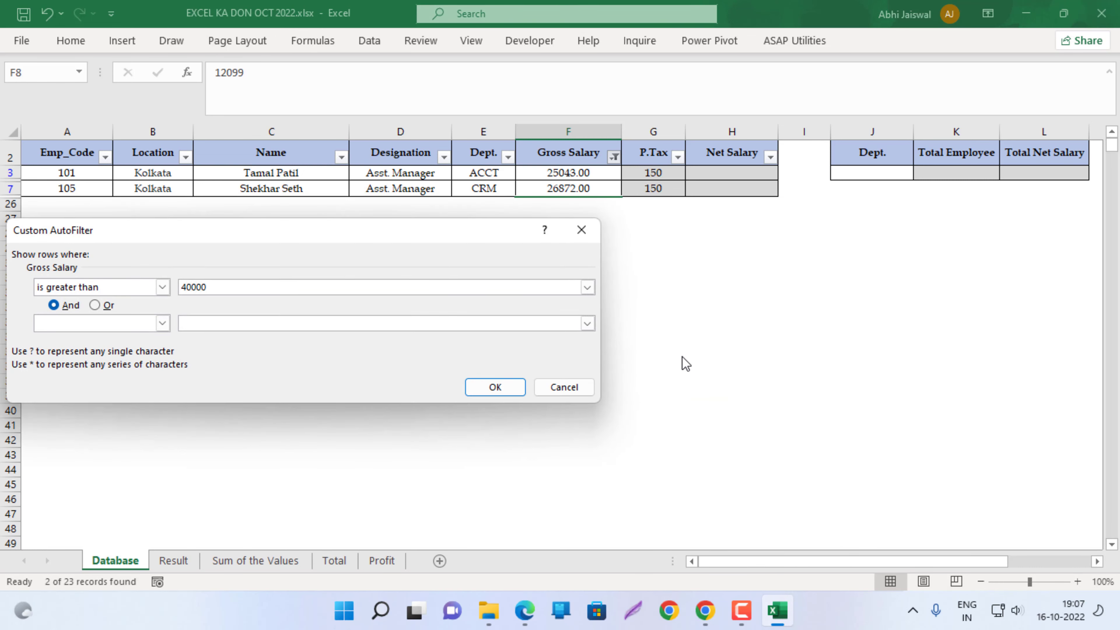
click(520, 388)
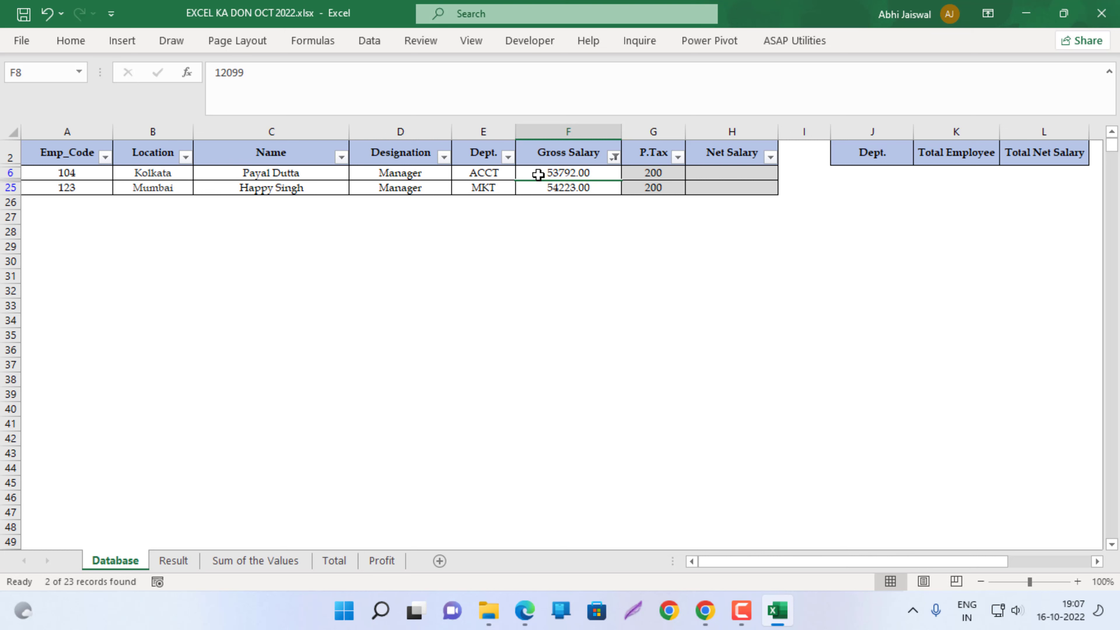
Remove the AutoFilter, select H3, and check the Net Salary task in the exam PDF.
key(ctrl+shift+l)
click(710, 178)
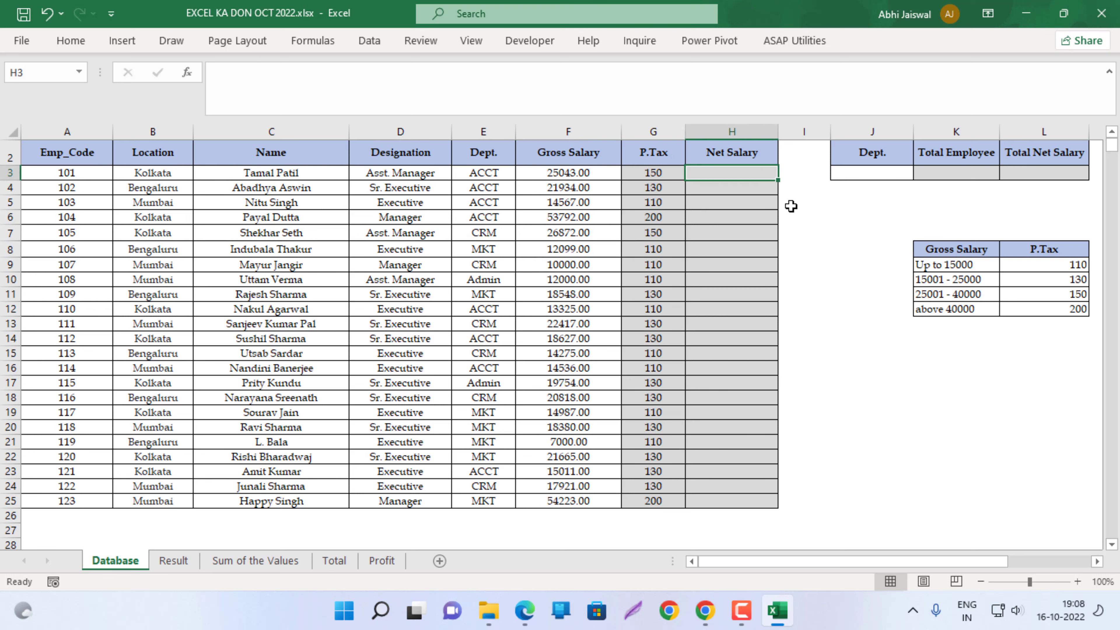
key(alt+Tab)
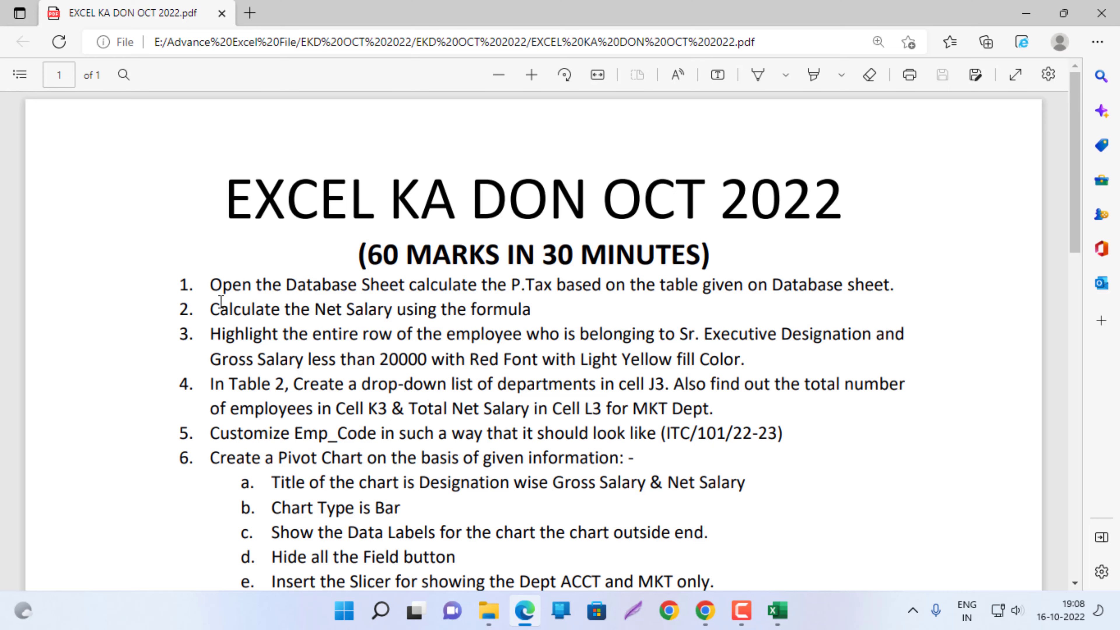
drag(224, 305, 539, 314)
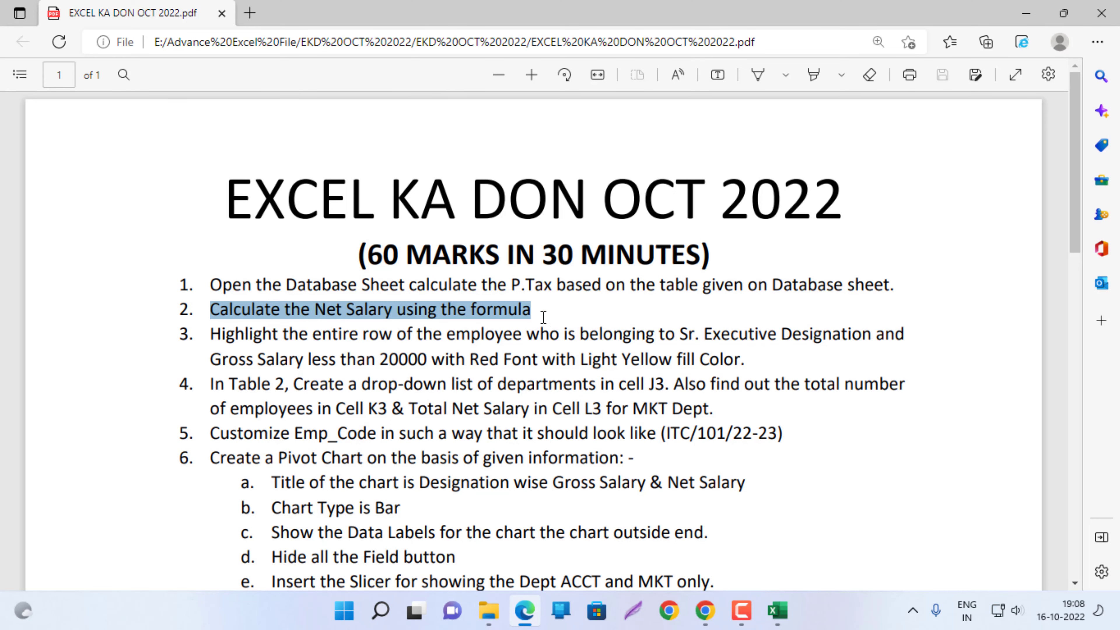
key(alt+Tab)
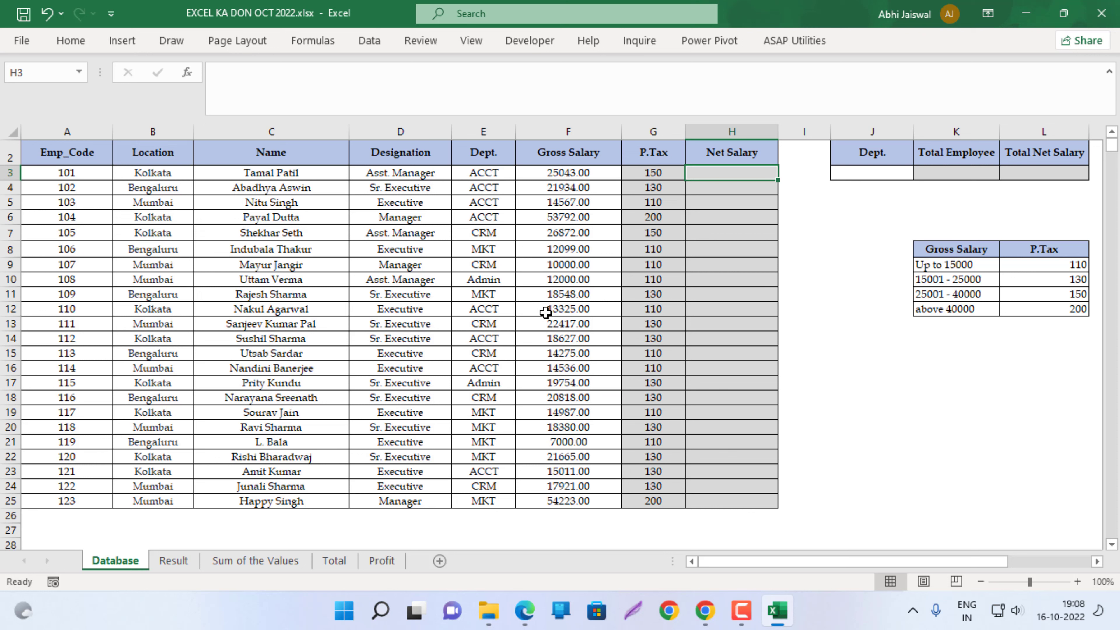
Enter =F3-G3 in H3 and fill it down to H25 (first result 24893).
text(=F3-G3)
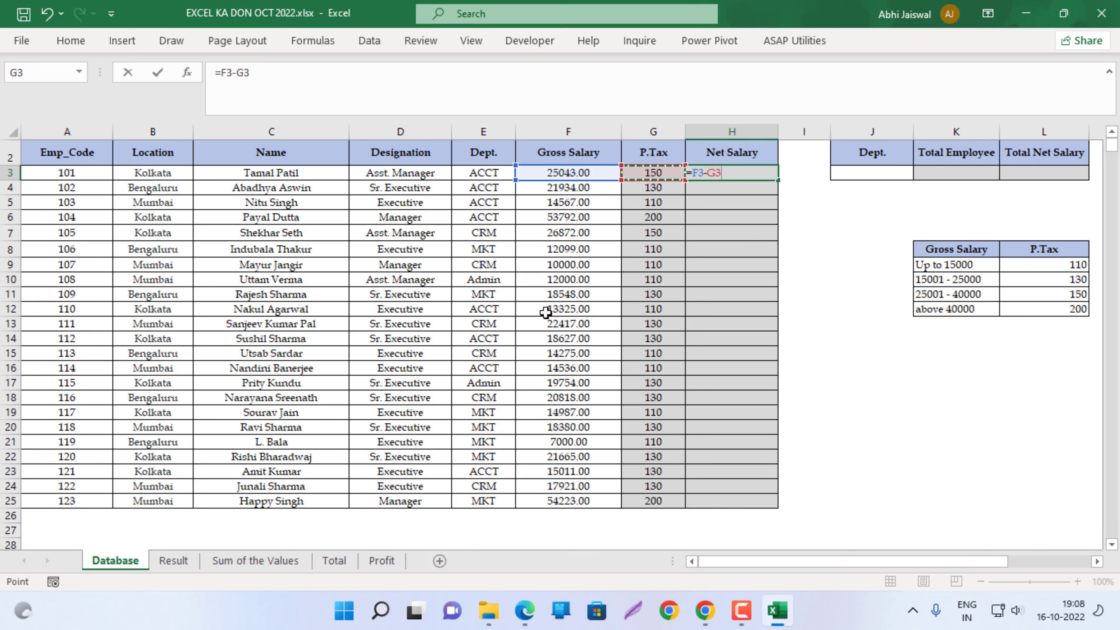
key(Return)
key(Up)
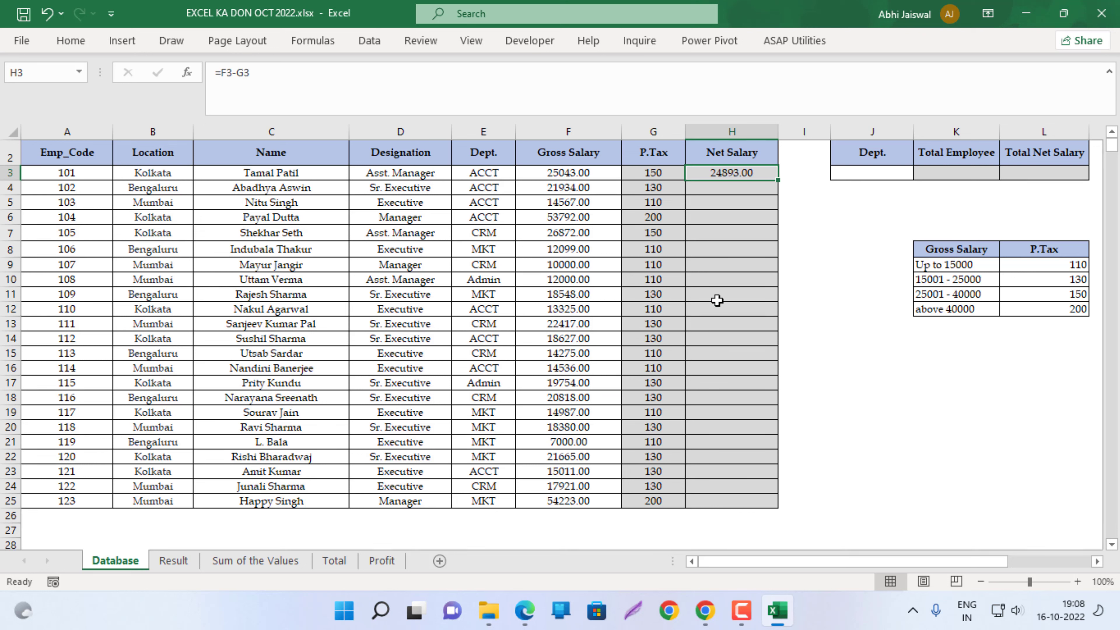
double_click(779, 181)
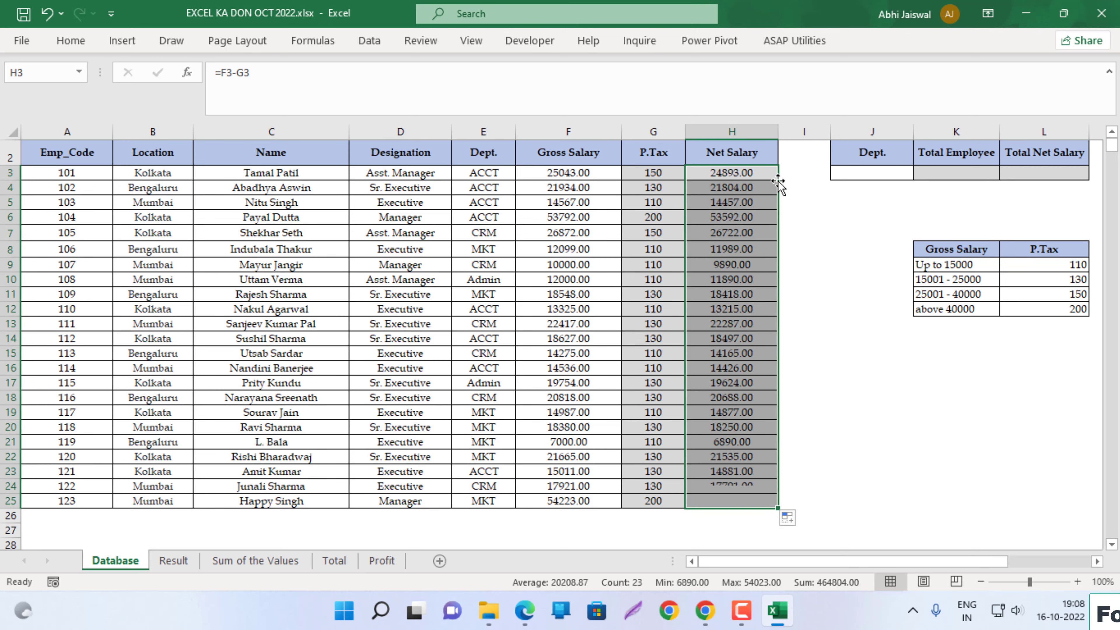
Read task 3 in the exam PDF, marking 'Sr. Executive' and the 20000 threshold.
key(alt+Tab)
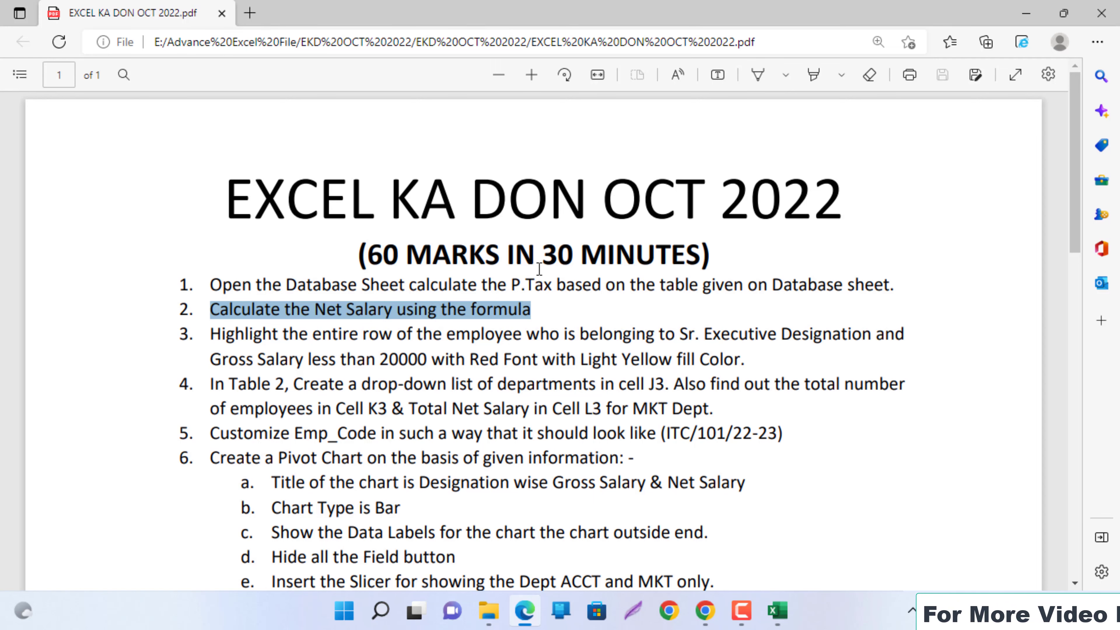
drag(202, 335, 753, 358)
click(676, 360)
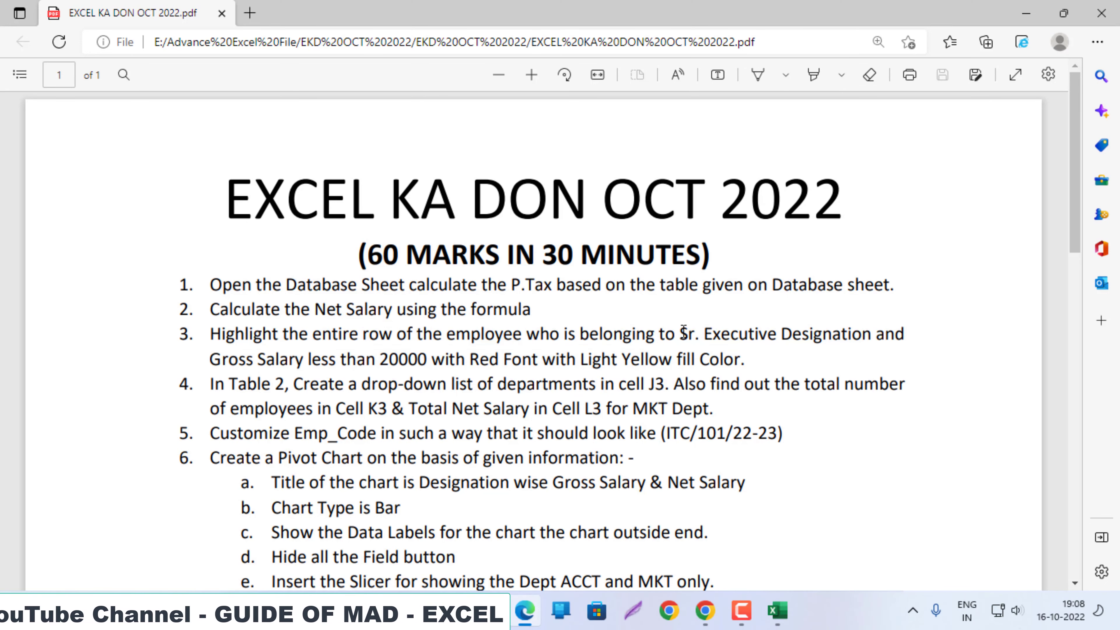
drag(681, 334, 770, 334)
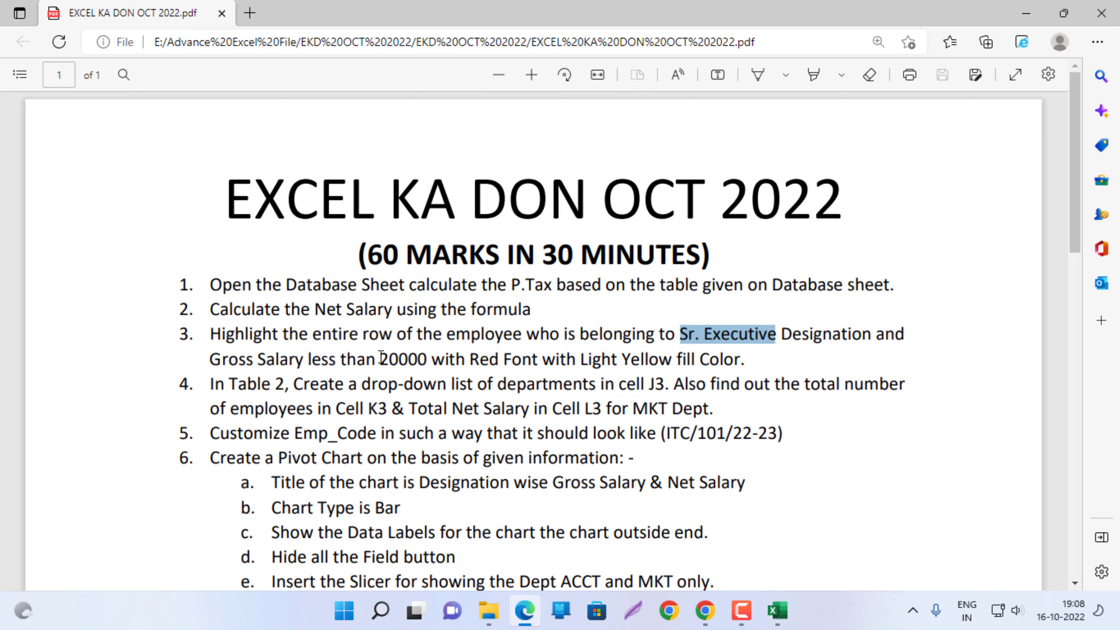
drag(365, 359, 442, 360)
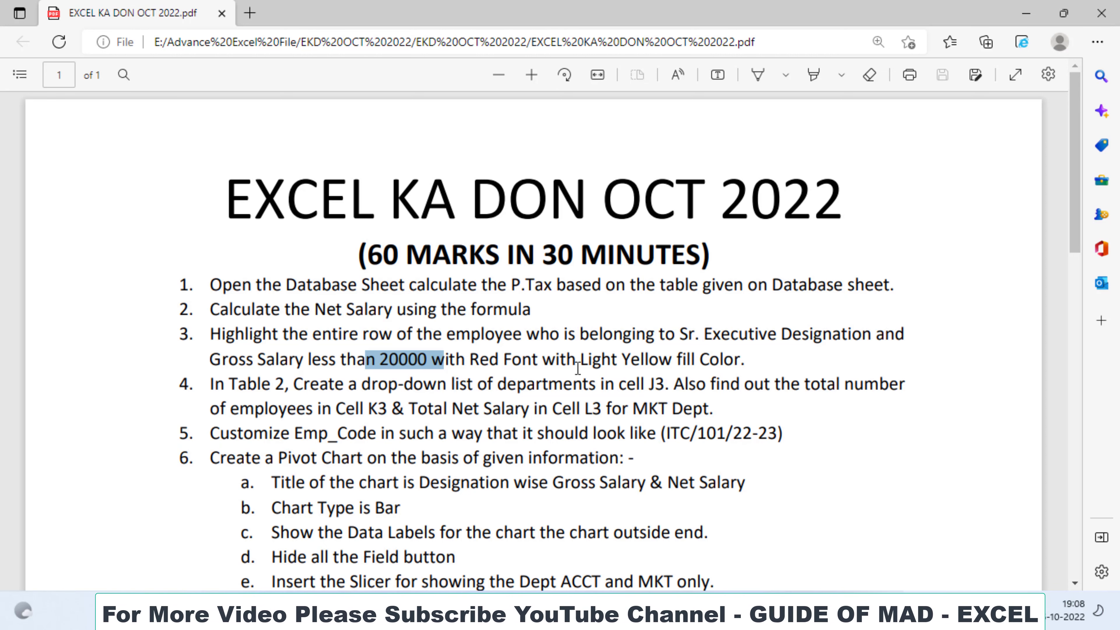
key(alt+Tab)
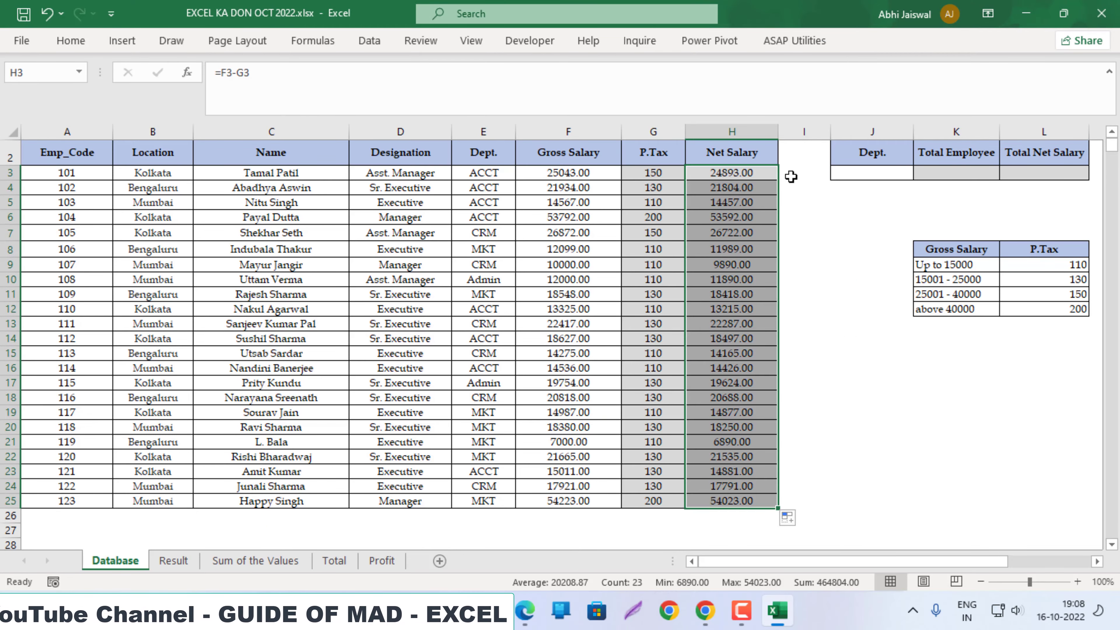
Enter =AND($D3="Sr. Executive",$F3<20000) as a check formula in I3.
click(791, 176)
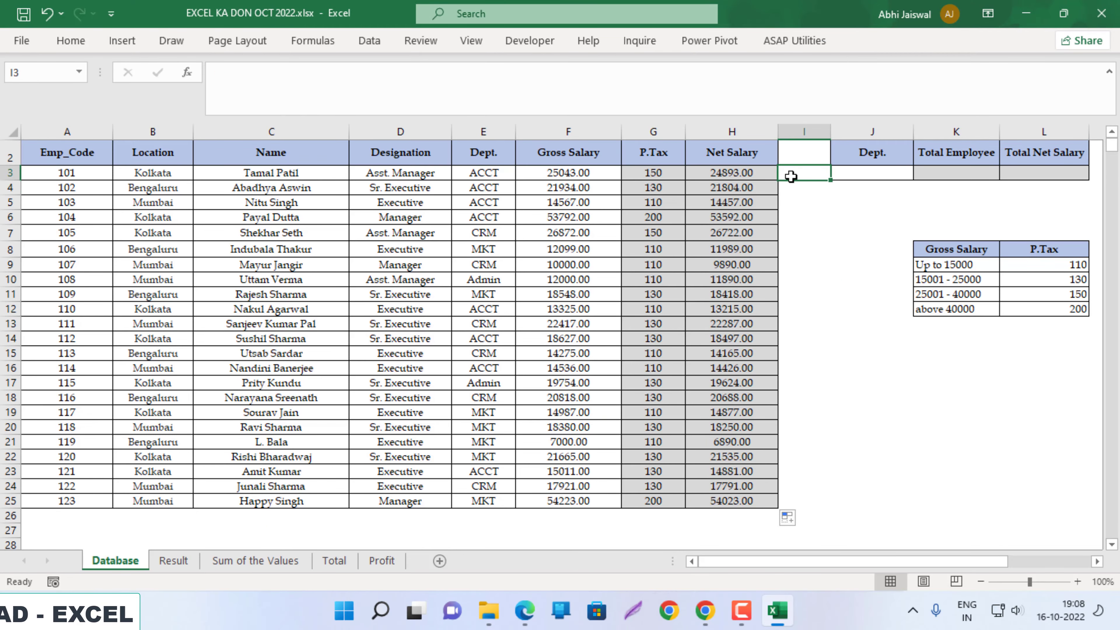
text(=and)
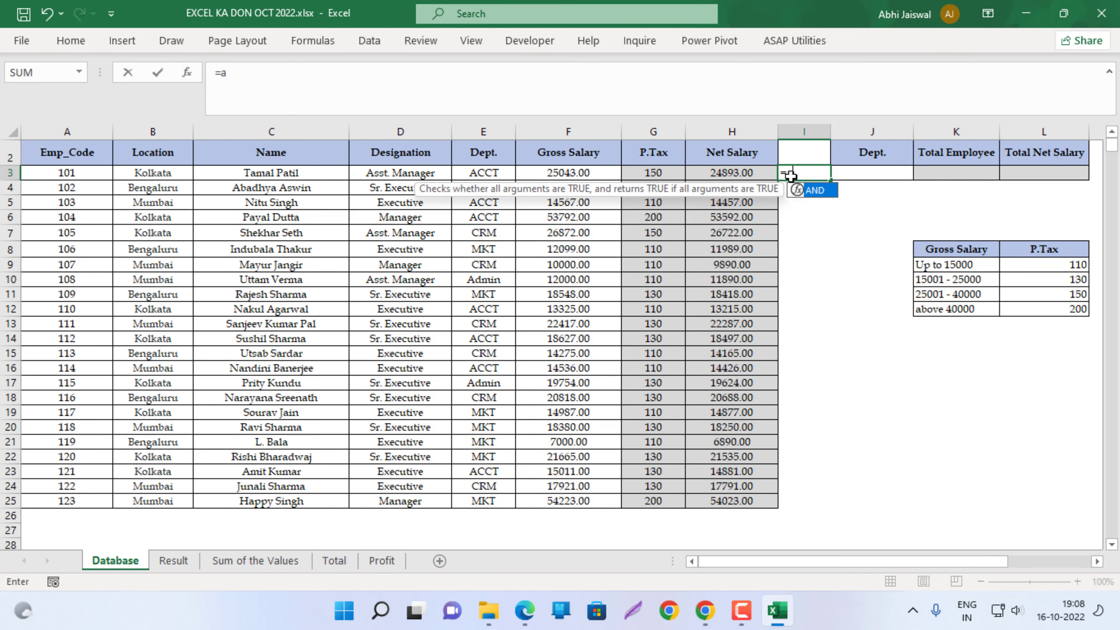
key(Tab)
key(Left)
key(Left)
key(Left)
key(Left)
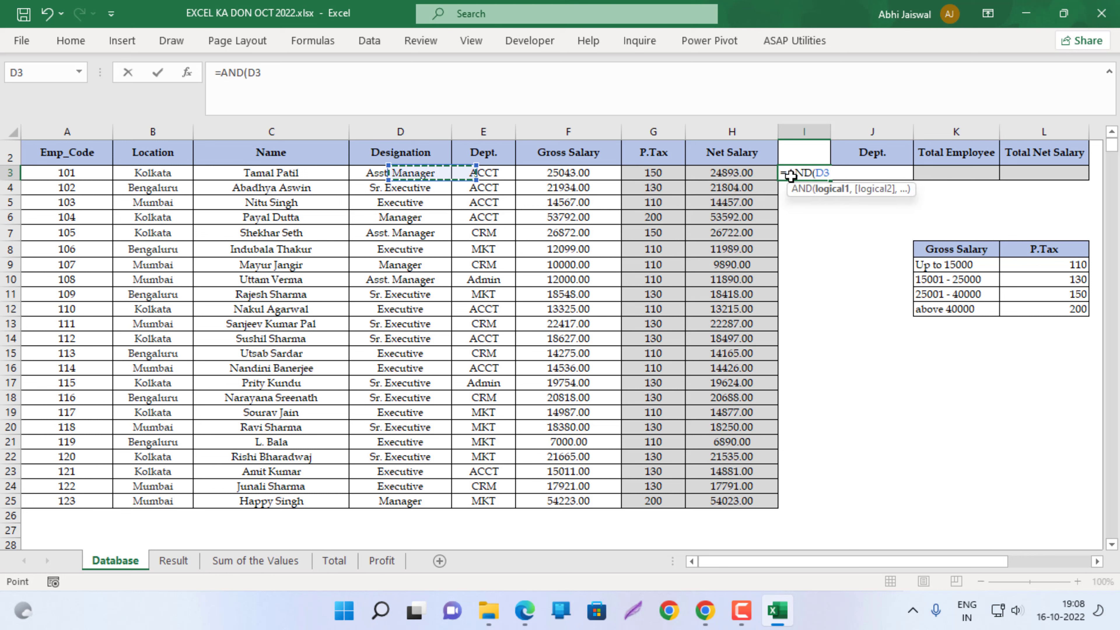
key(Left)
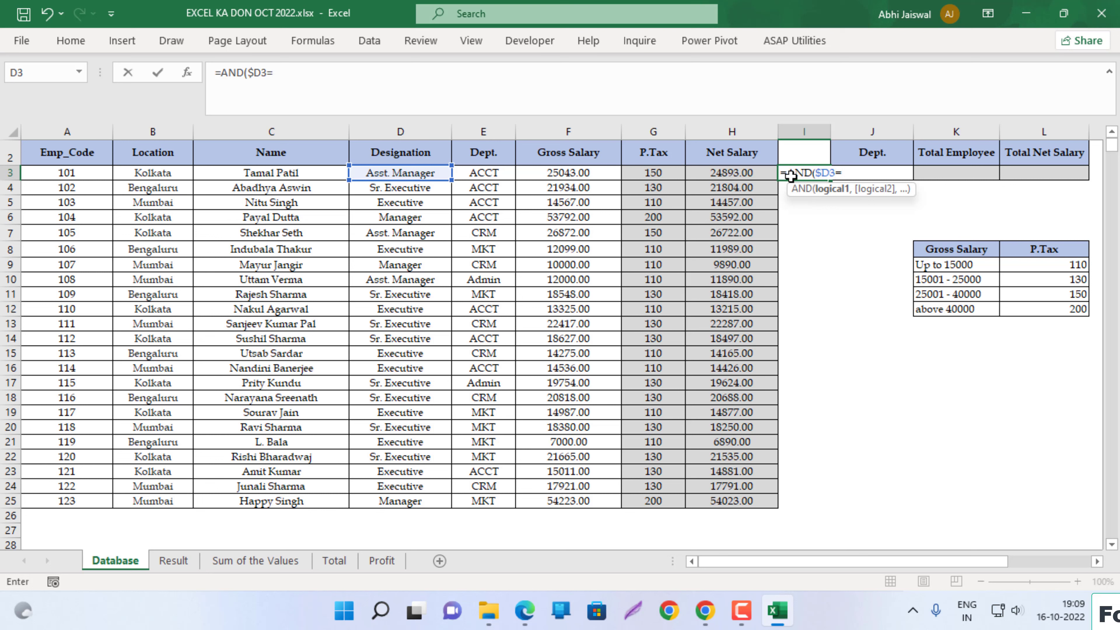
text("Sr. E)
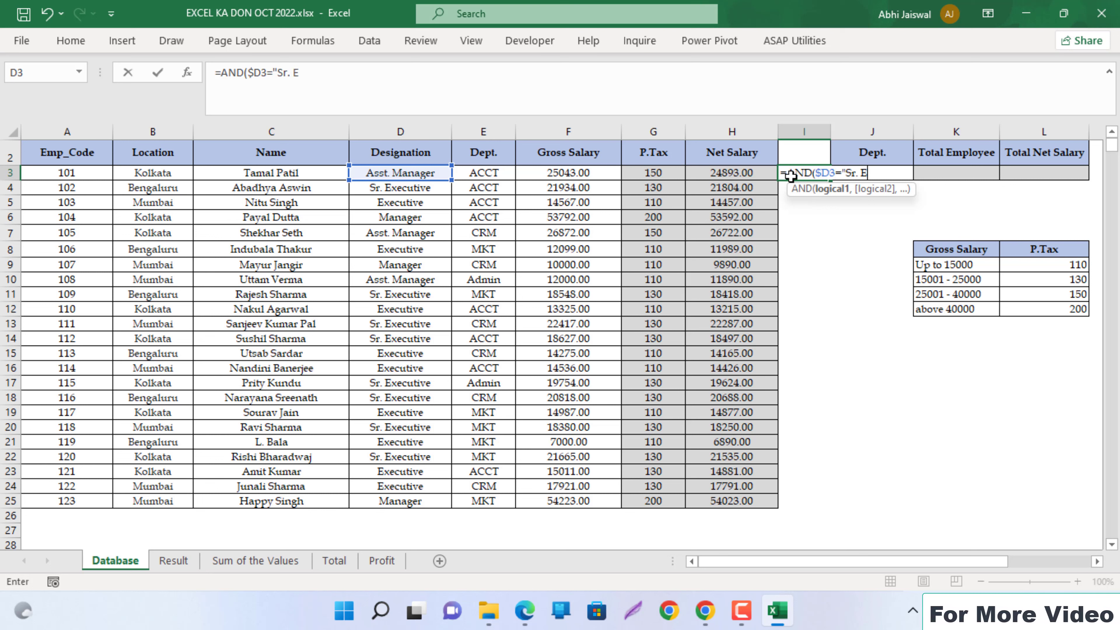
text(xecut)
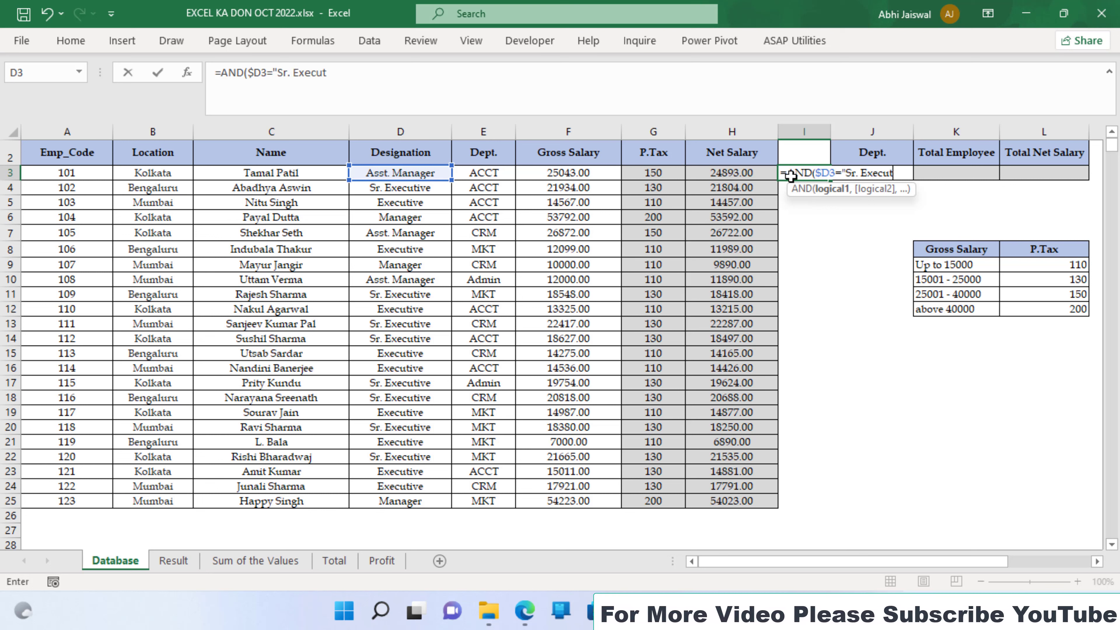
text(ive")
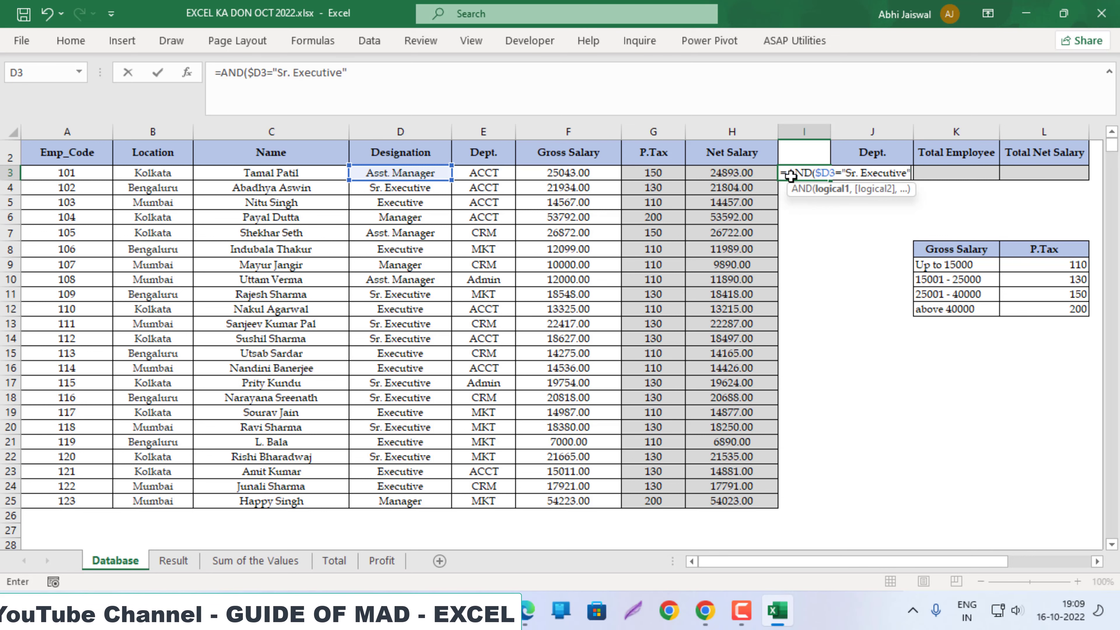
text(,)
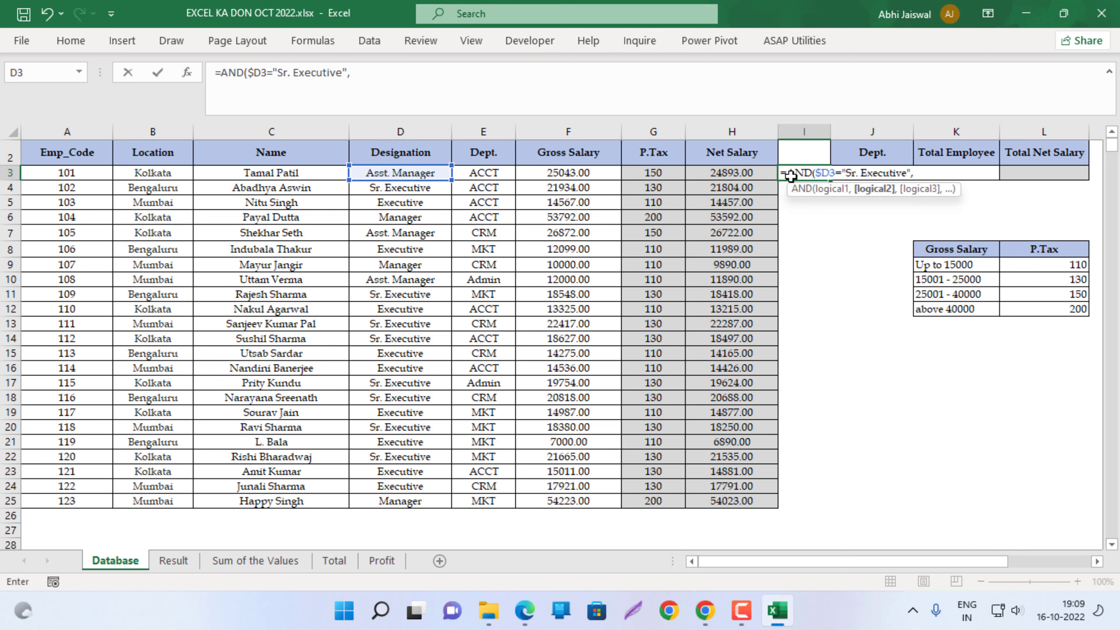
key(Left)
key(Left)
key(Left)
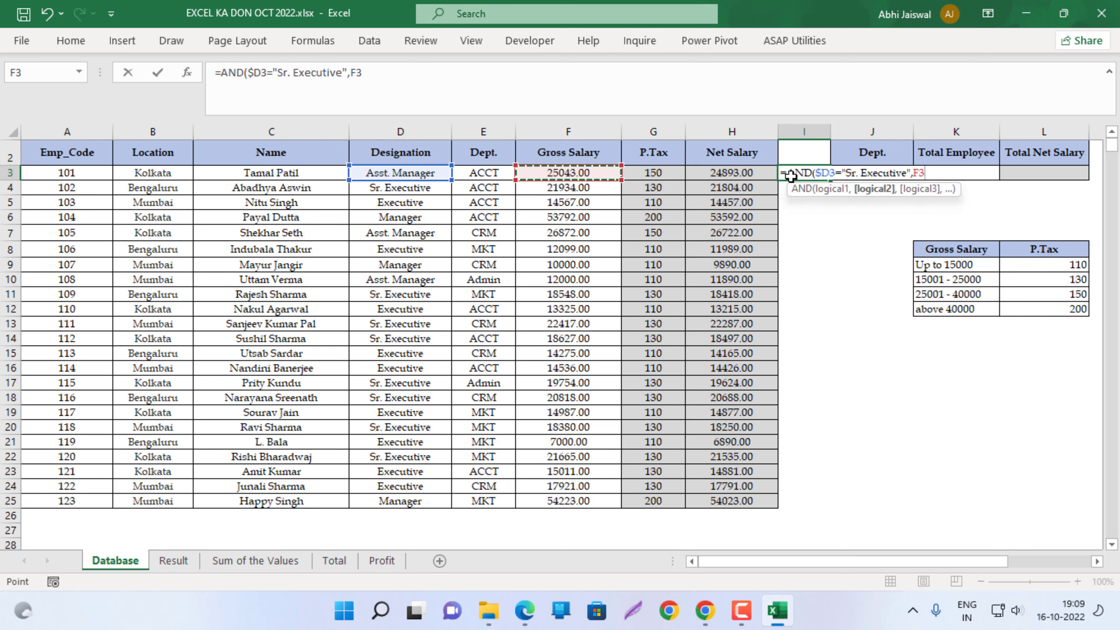
key(alt+Tab)
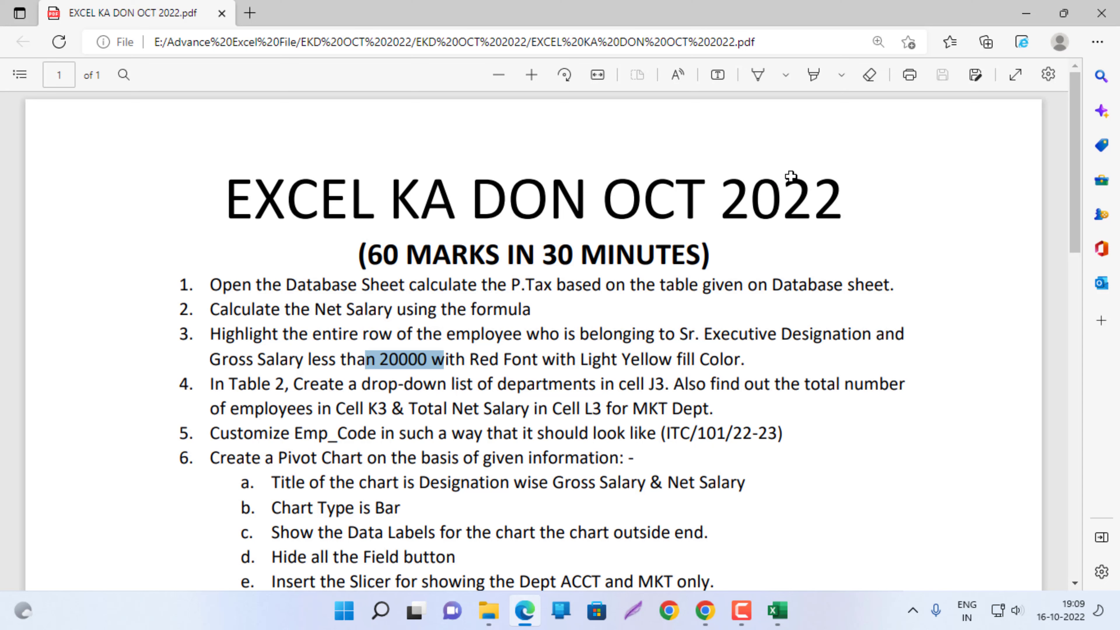
key(alt+Tab)
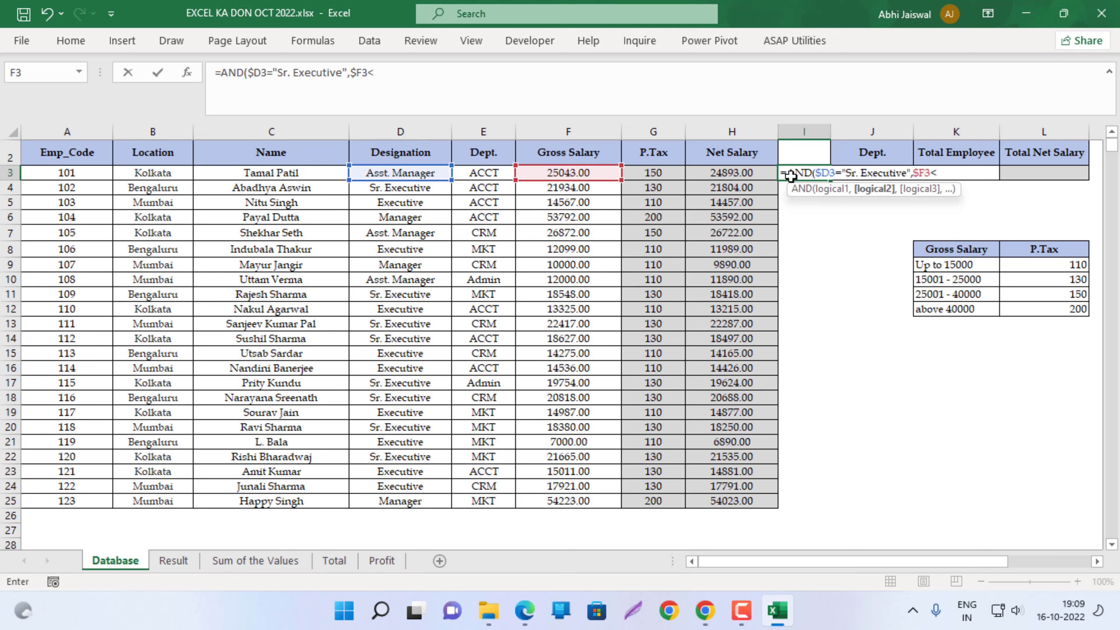
key(Return)
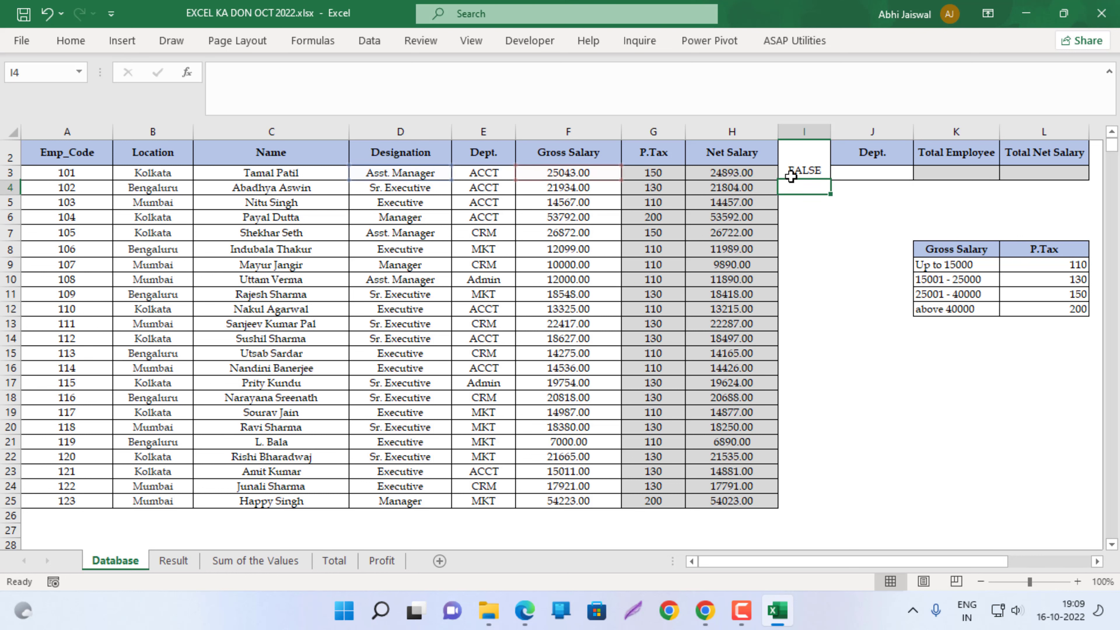
Fill the AND formula down to I25 and review it in I3 without changes.
click(790, 176)
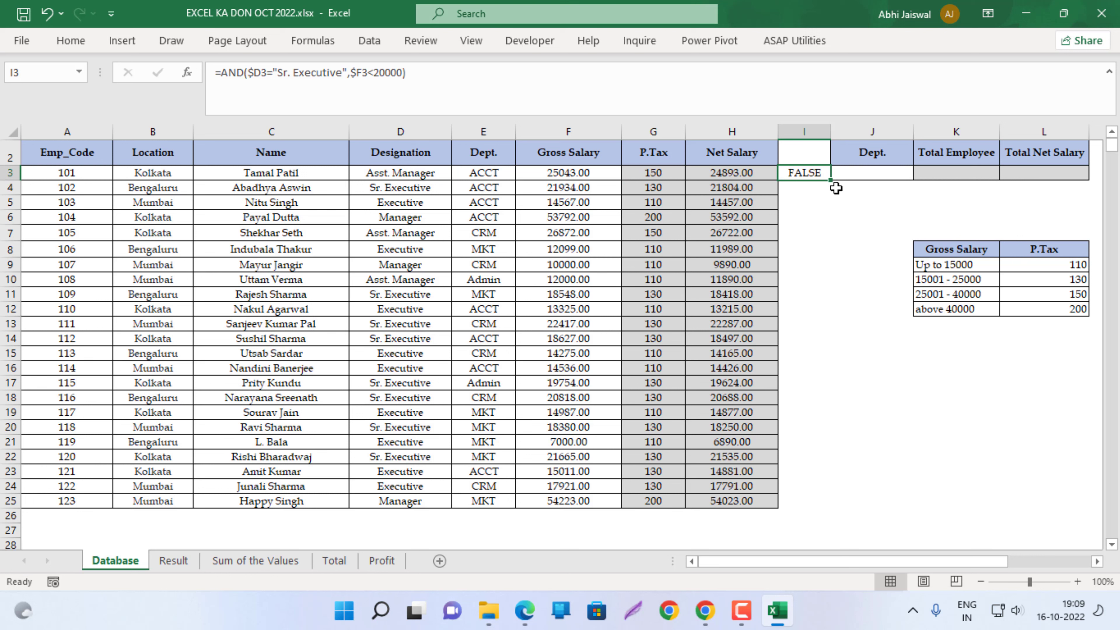
double_click(831, 181)
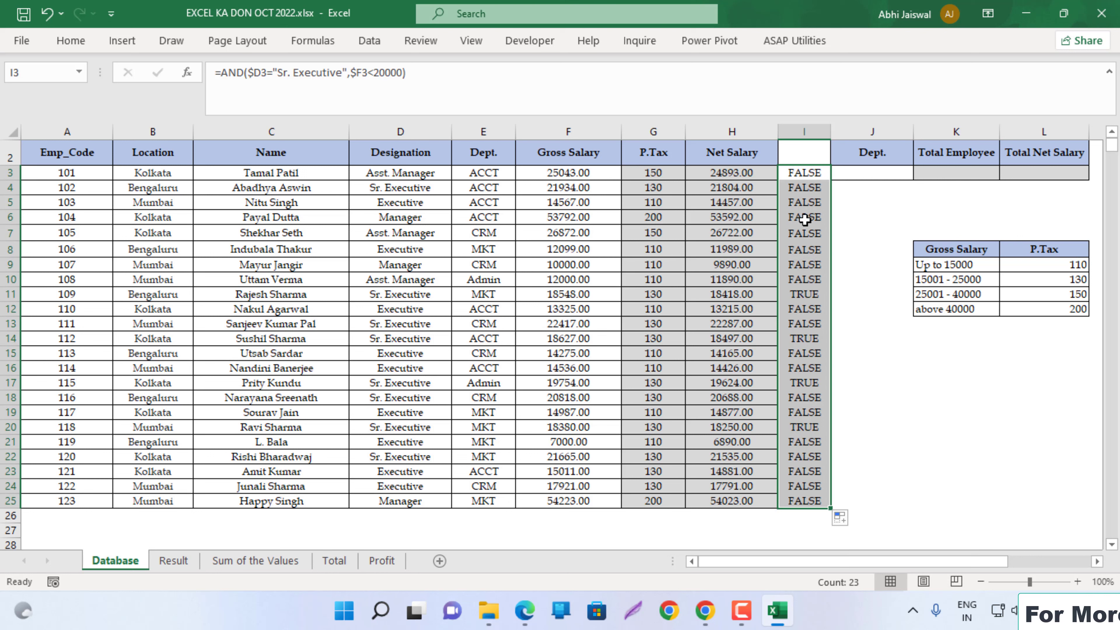
drag(813, 178, 814, 279)
click(813, 178)
double_click(814, 176)
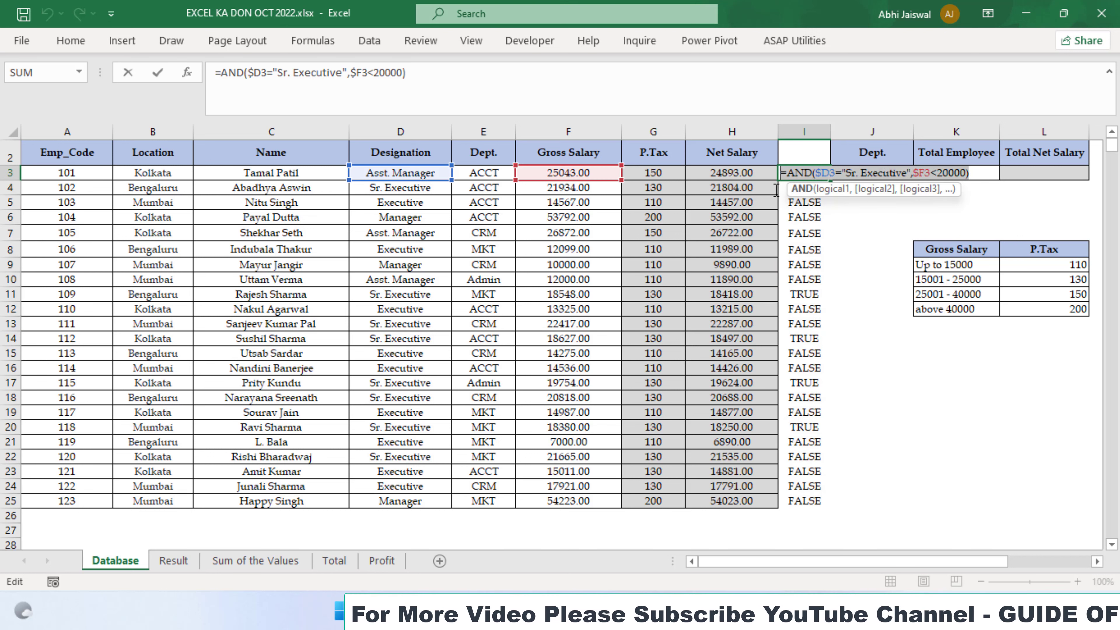
key(Home)
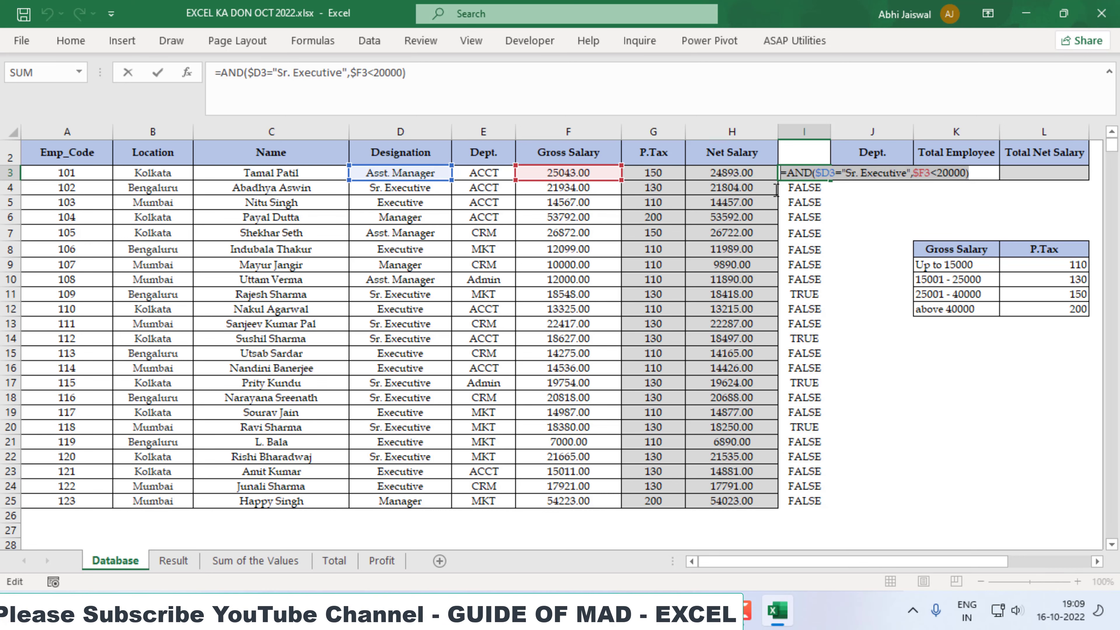
key(Escape)
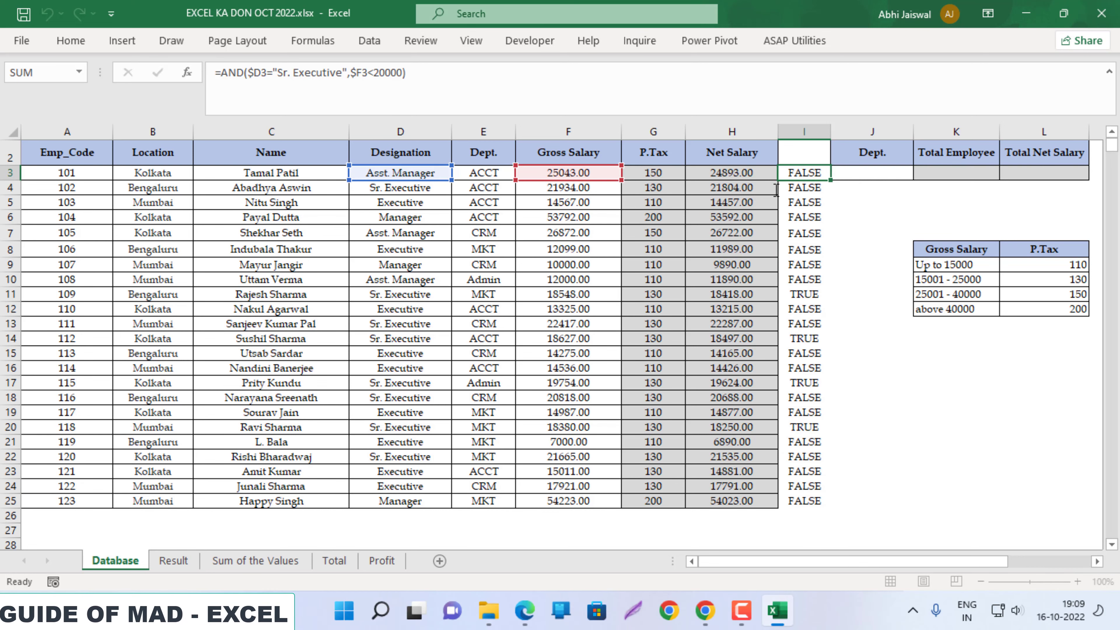
Select A3:H25 and create a formula rule =AND($D3="Sr. Executive",$F3<20000).
click(50, 173)
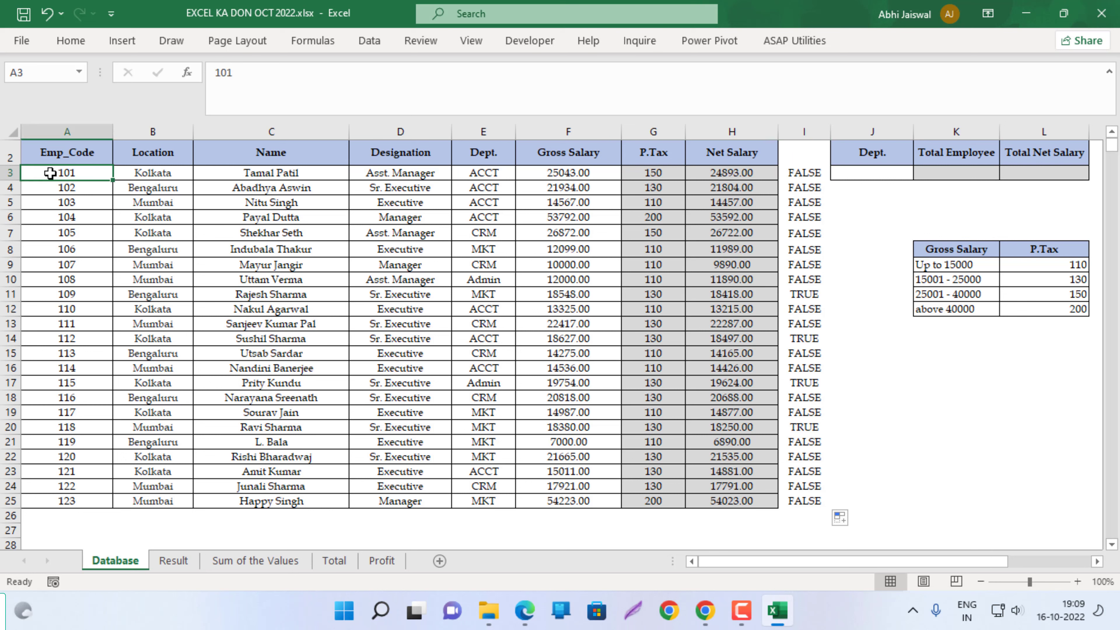
key(shift+Right)
key(ctrl+shift+Right)
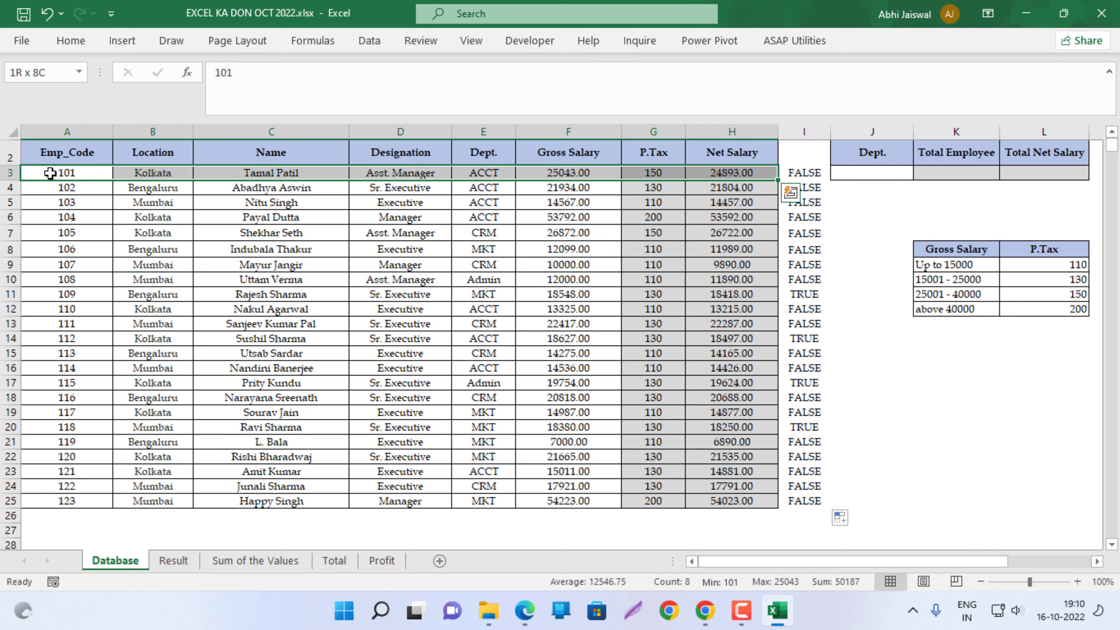
key(ctrl+shift+Down)
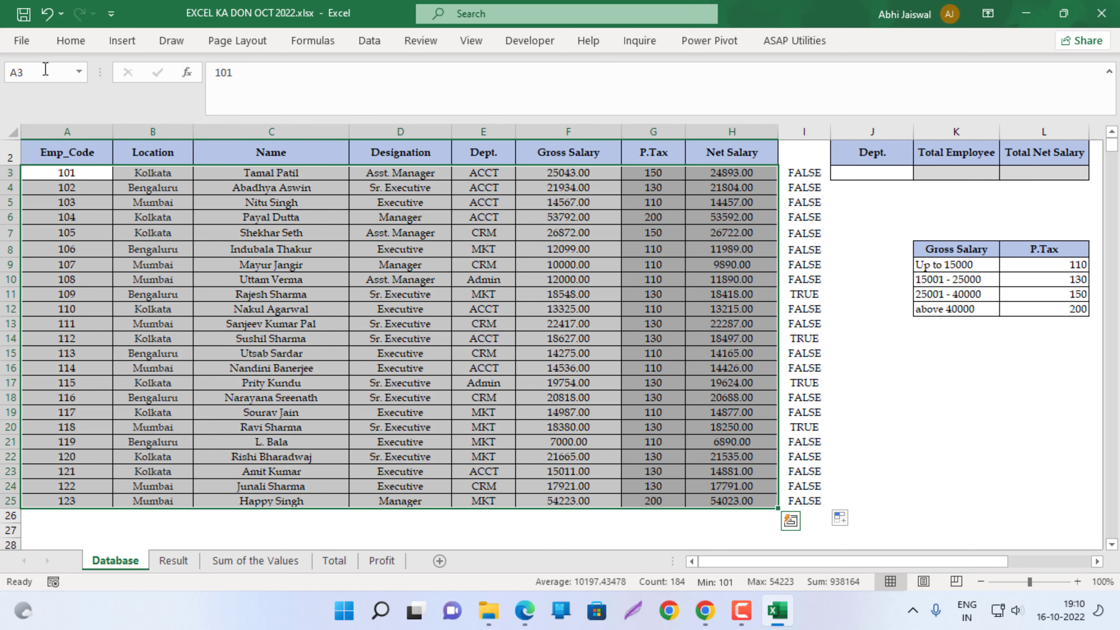
click(69, 44)
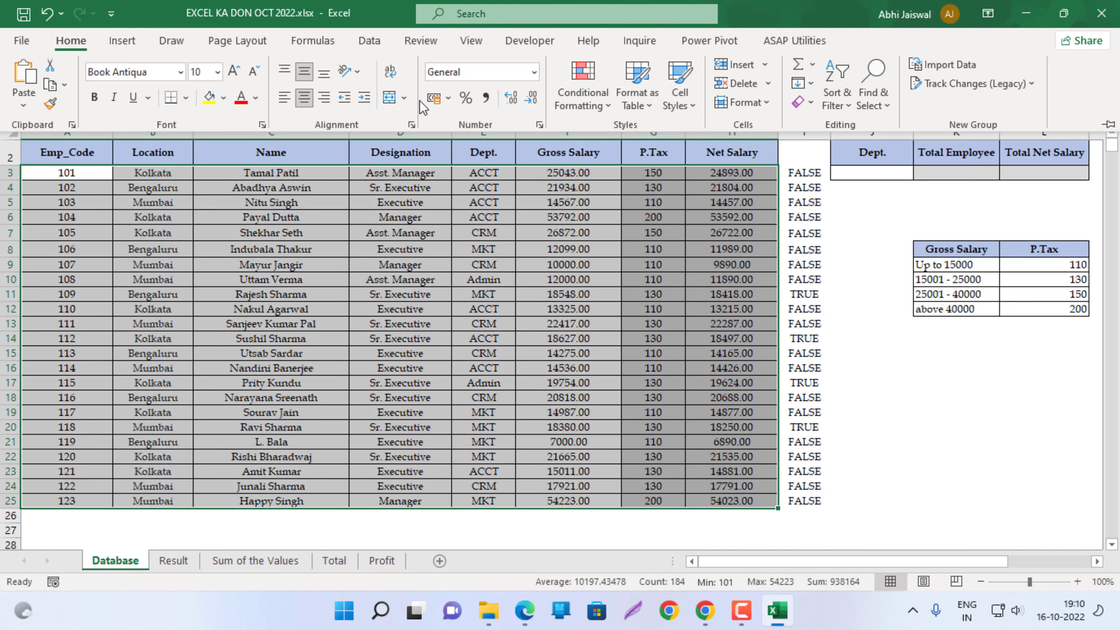
click(598, 108)
click(609, 328)
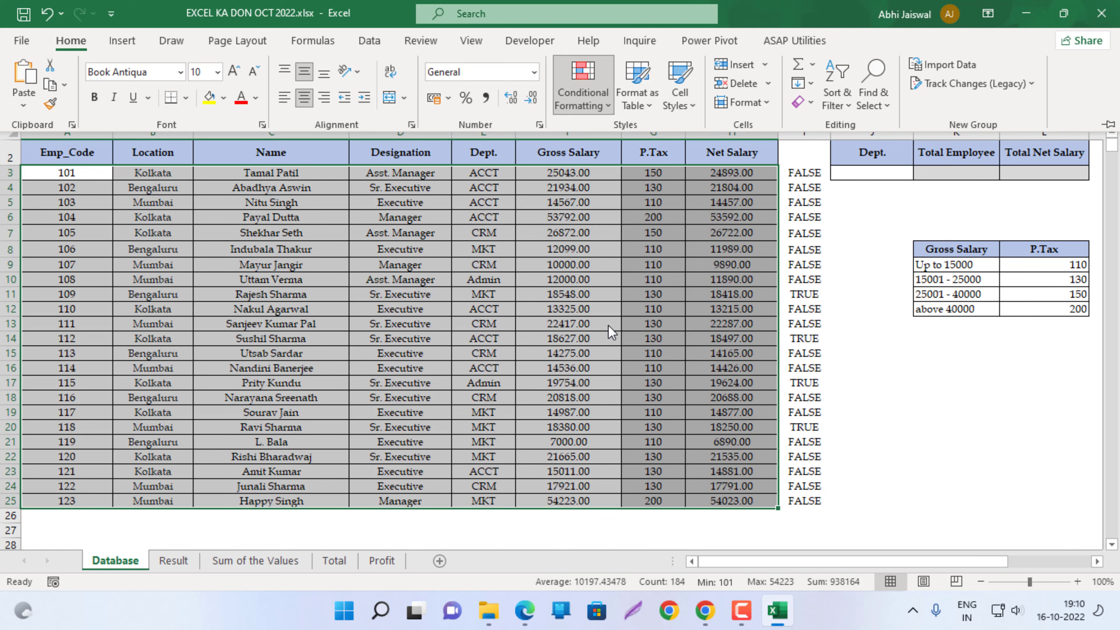
click(260, 301)
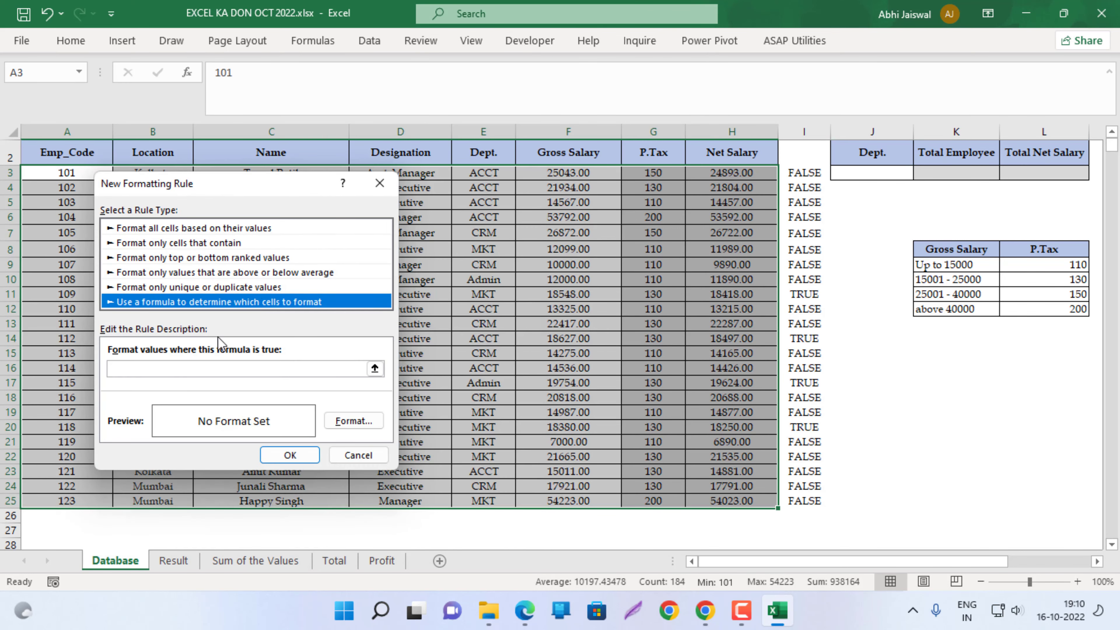
click(199, 368)
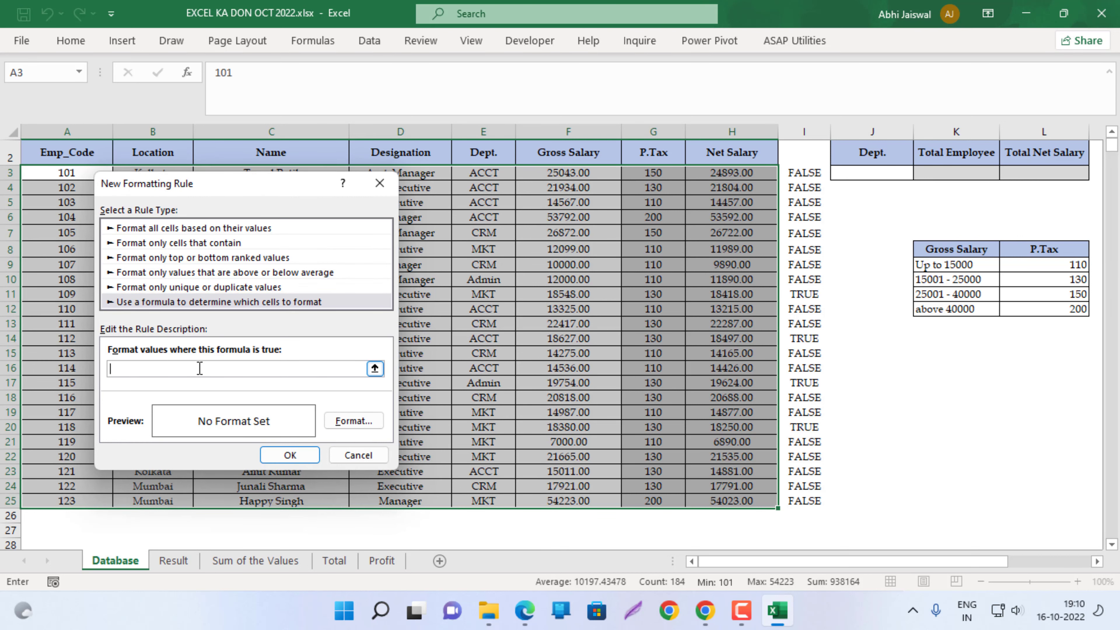
text(=AND($D3="Sr. Executive",$F3<20000))
Format matching rows with red bold font and orange fill, and apply the rule.
click(349, 420)
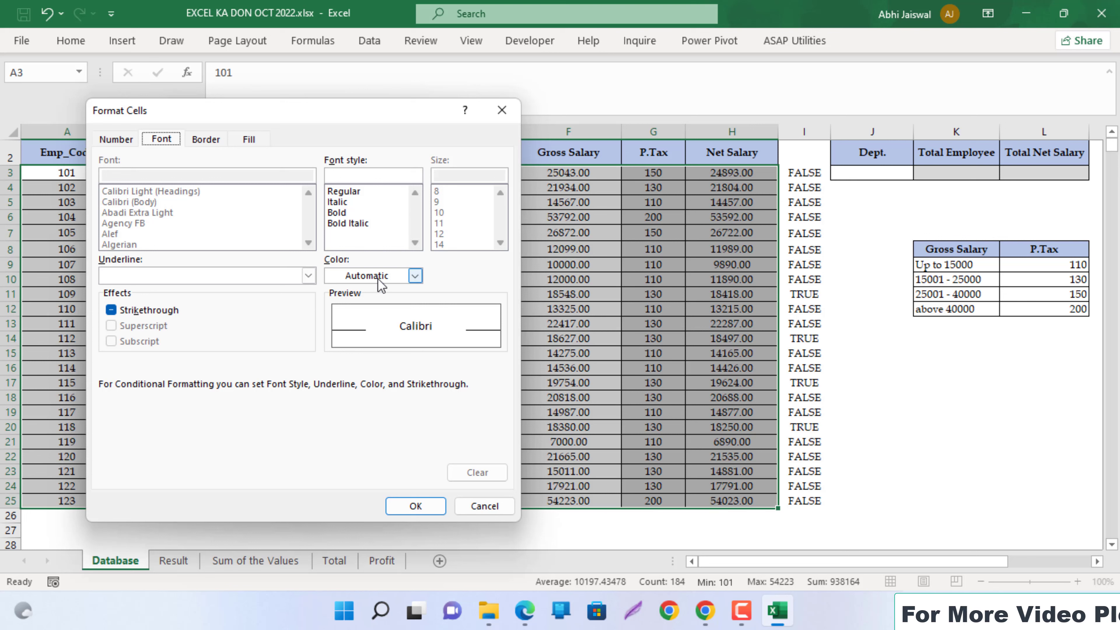
click(415, 275)
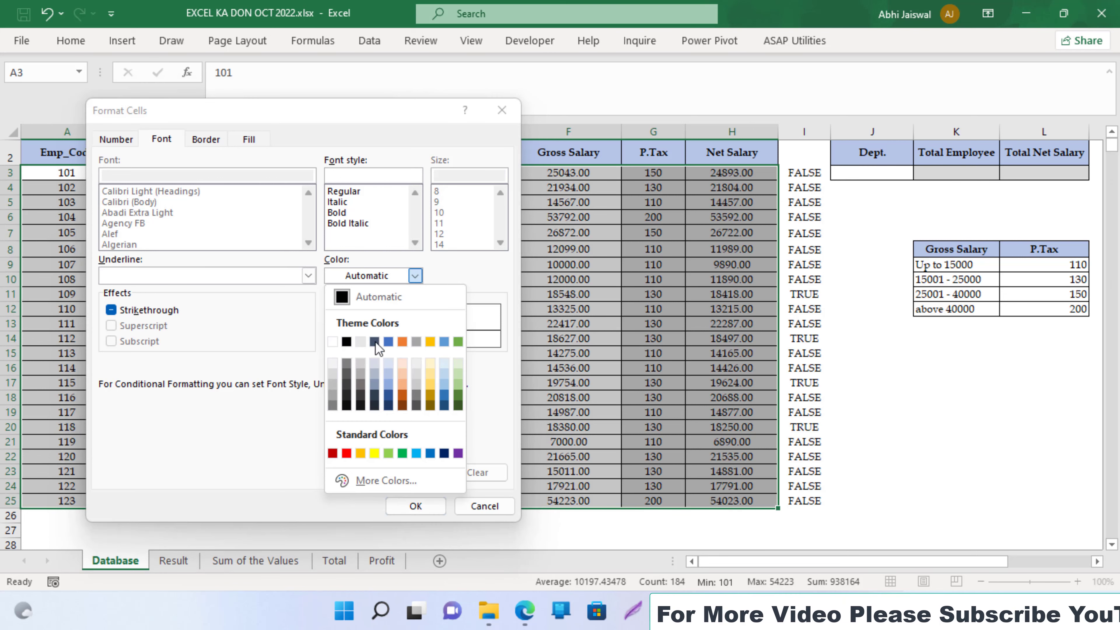
click(346, 453)
click(339, 213)
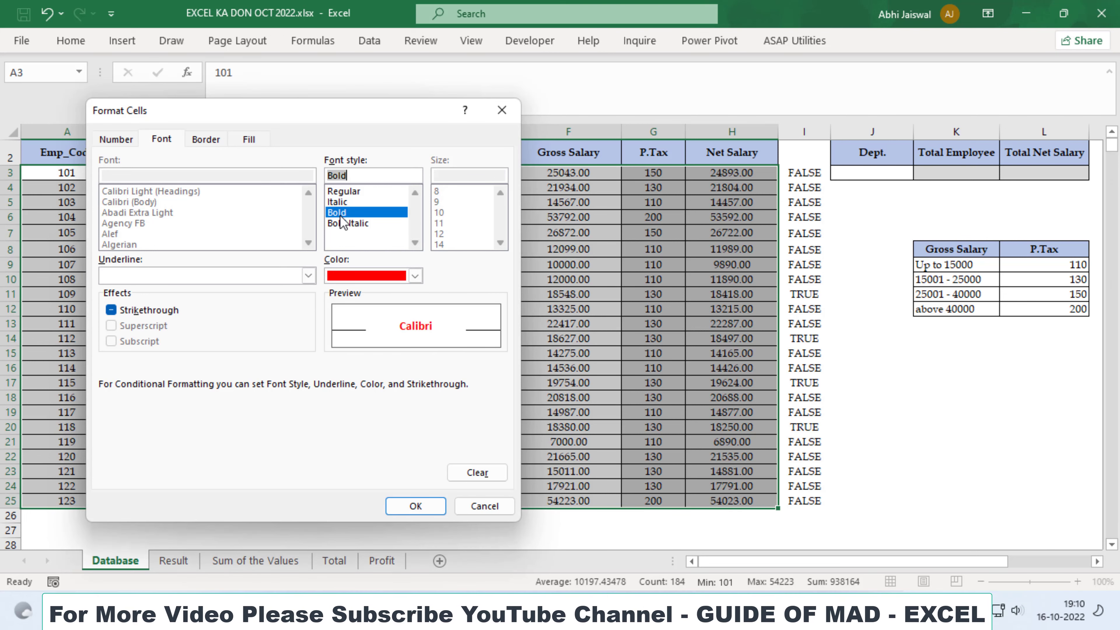
click(249, 139)
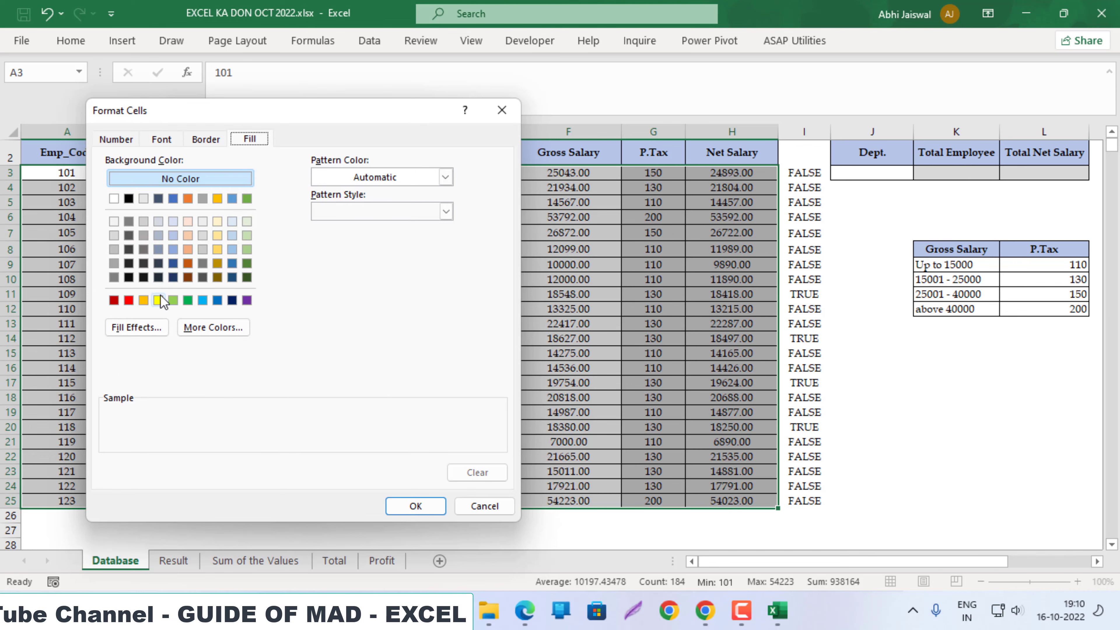
click(145, 301)
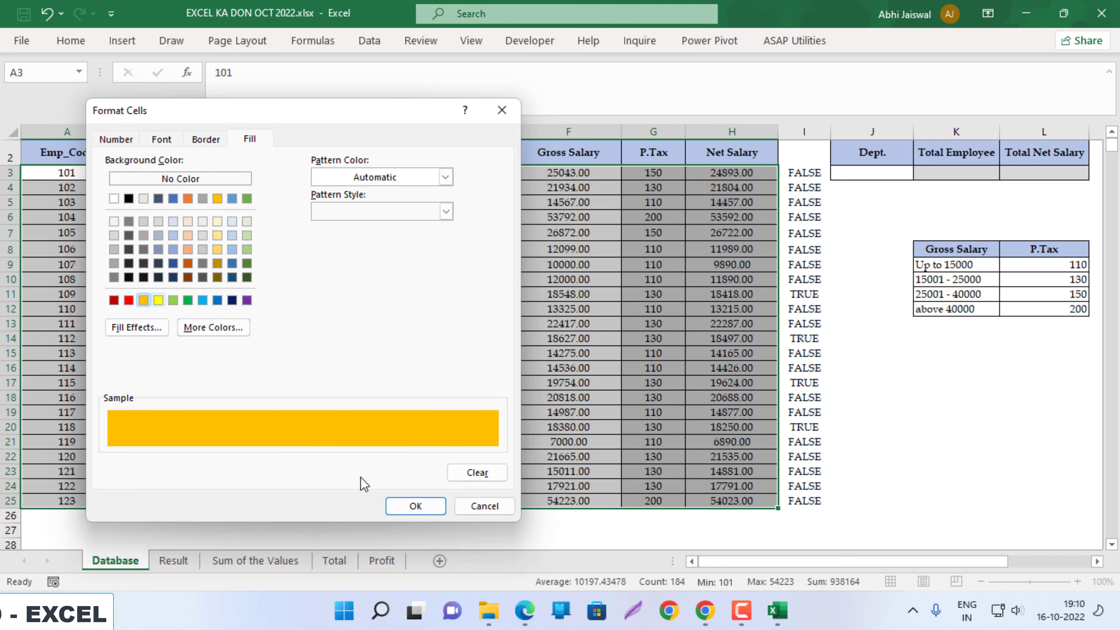
click(414, 505)
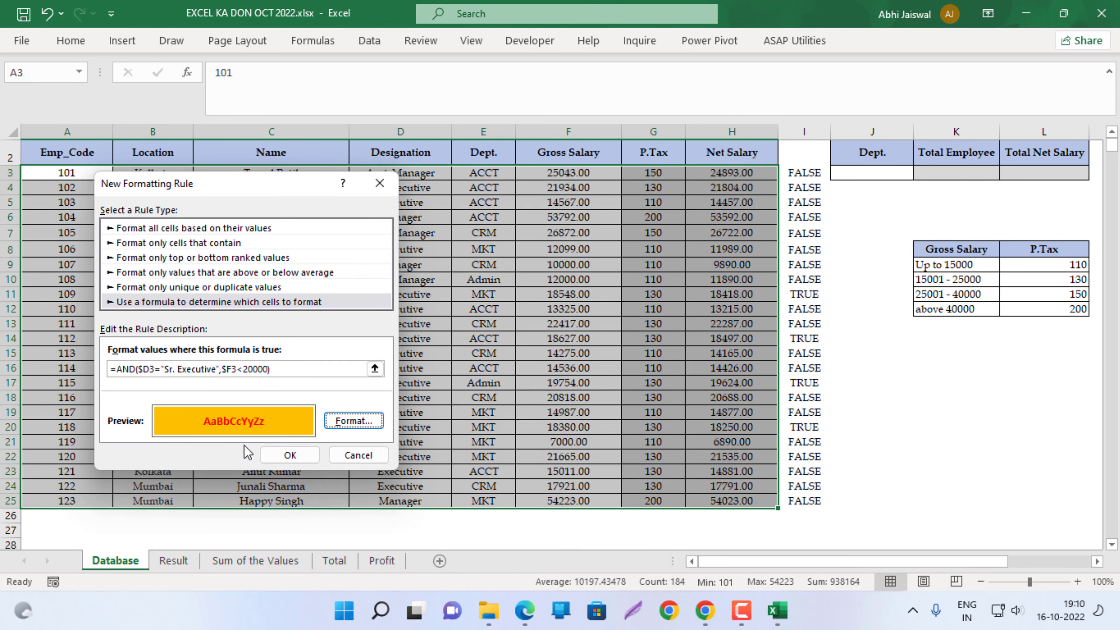
click(292, 456)
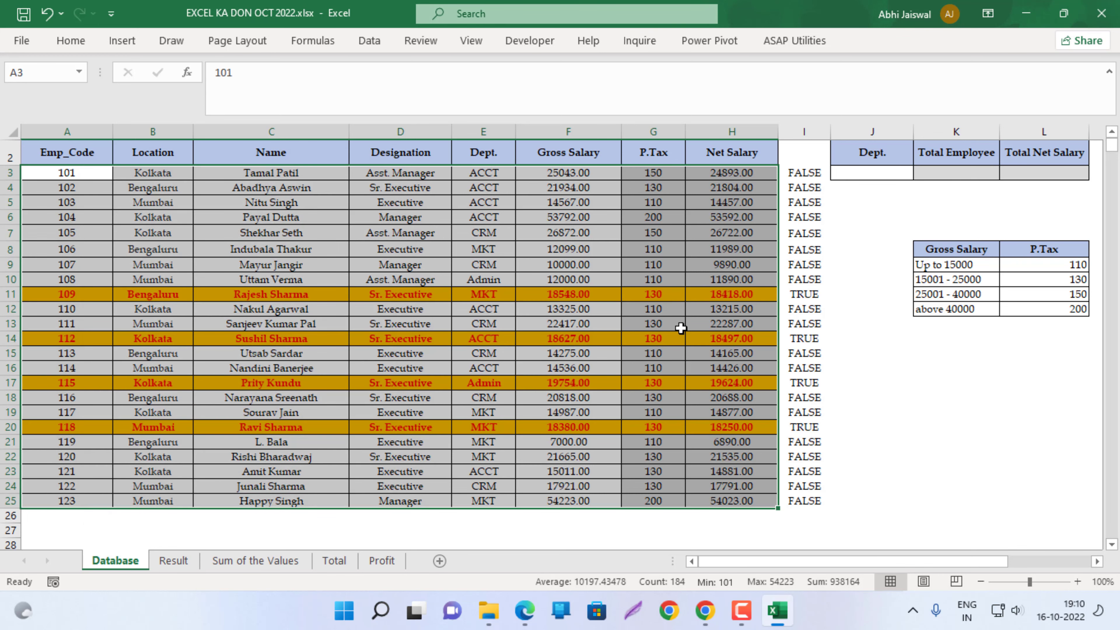
Delete the TRUE/FALSE helper values in I3:I25.
click(807, 174)
key(ctrl+shift+Down)
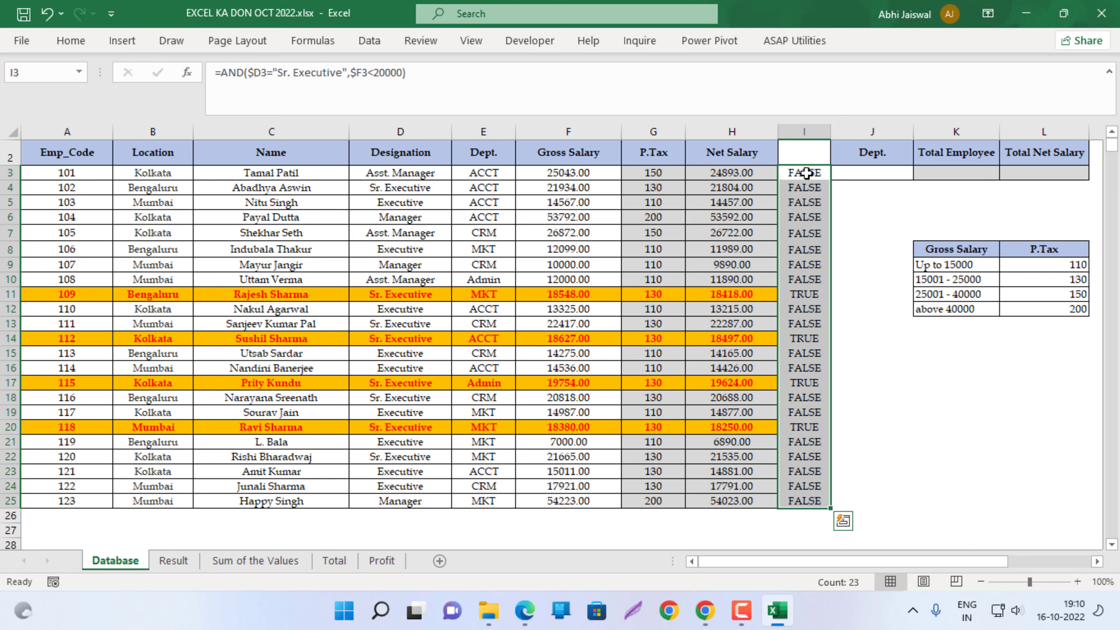
key(Delete)
click(696, 215)
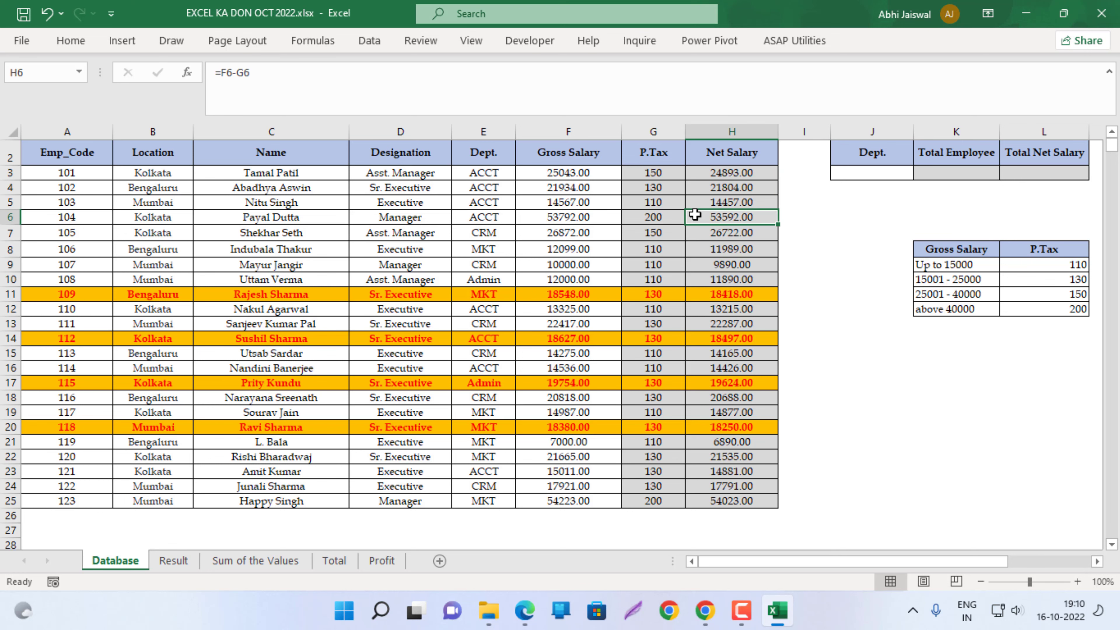
key(alt+Tab)
Read the start of task 4 ('In Table 2') in the exam PDF.
click(343, 411)
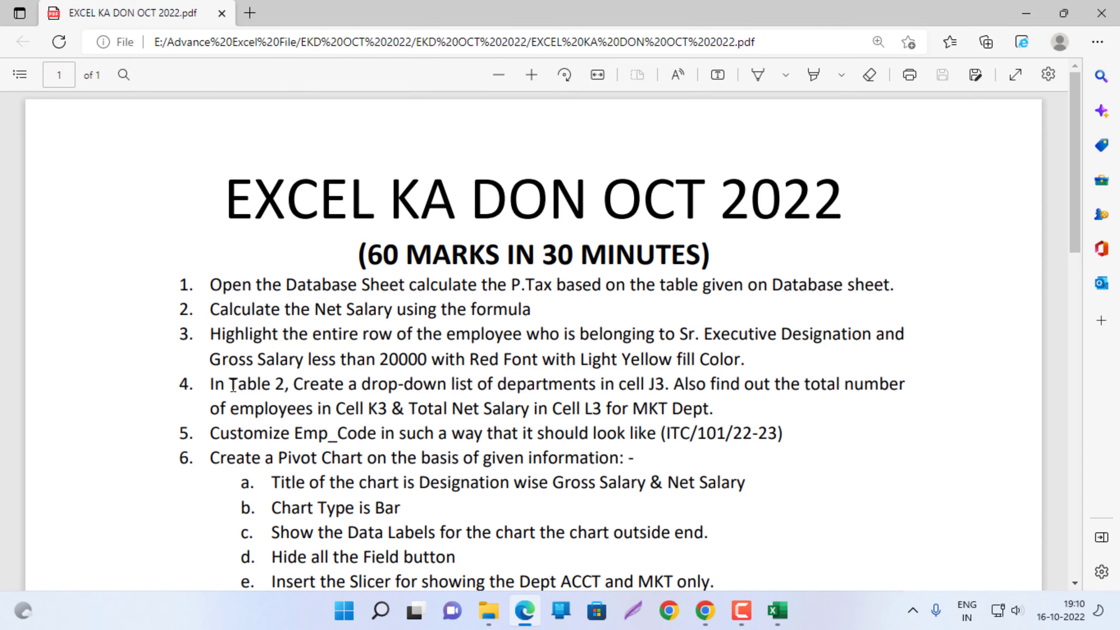
drag(220, 383, 289, 384)
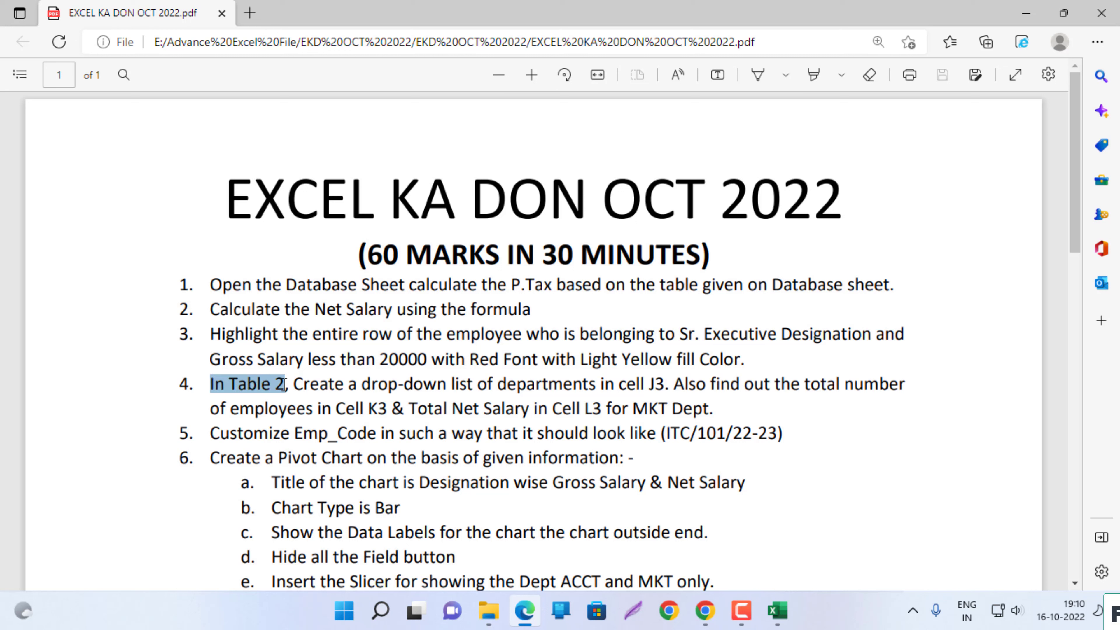
click(324, 393)
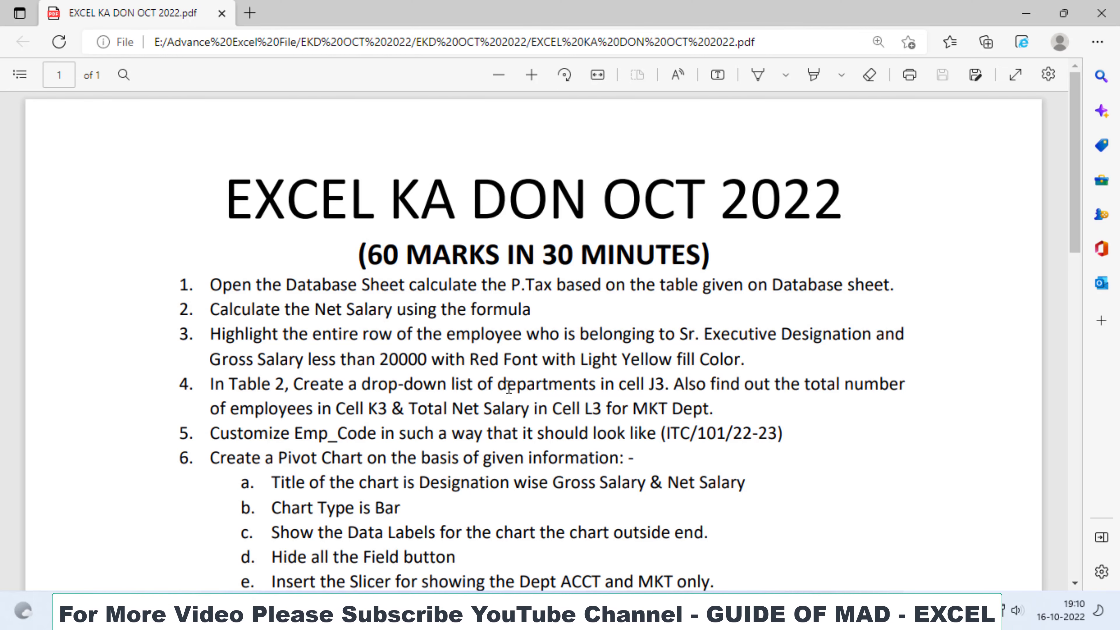
key(alt+Tab)
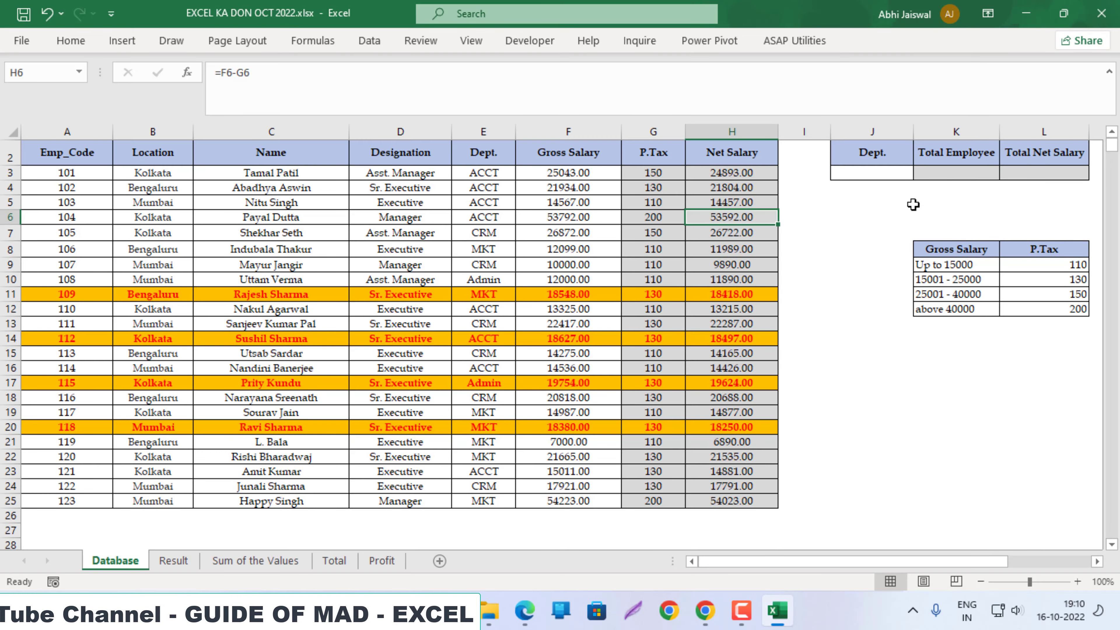
Copy the Dept. column E2:E25 into cell XFD2.
click(873, 173)
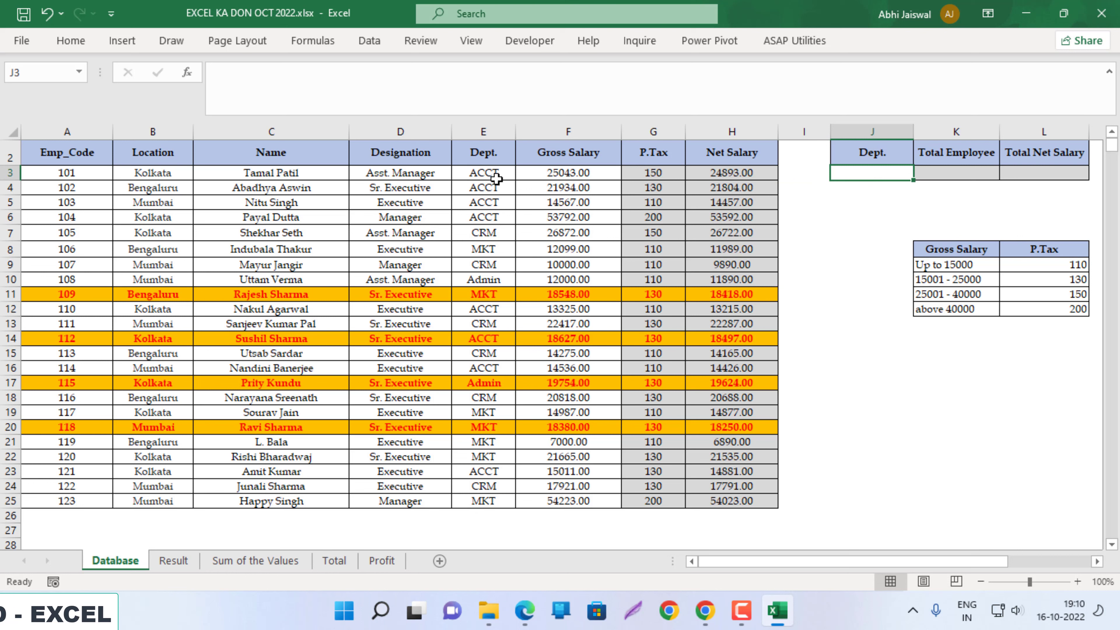
drag(492, 157, 496, 498)
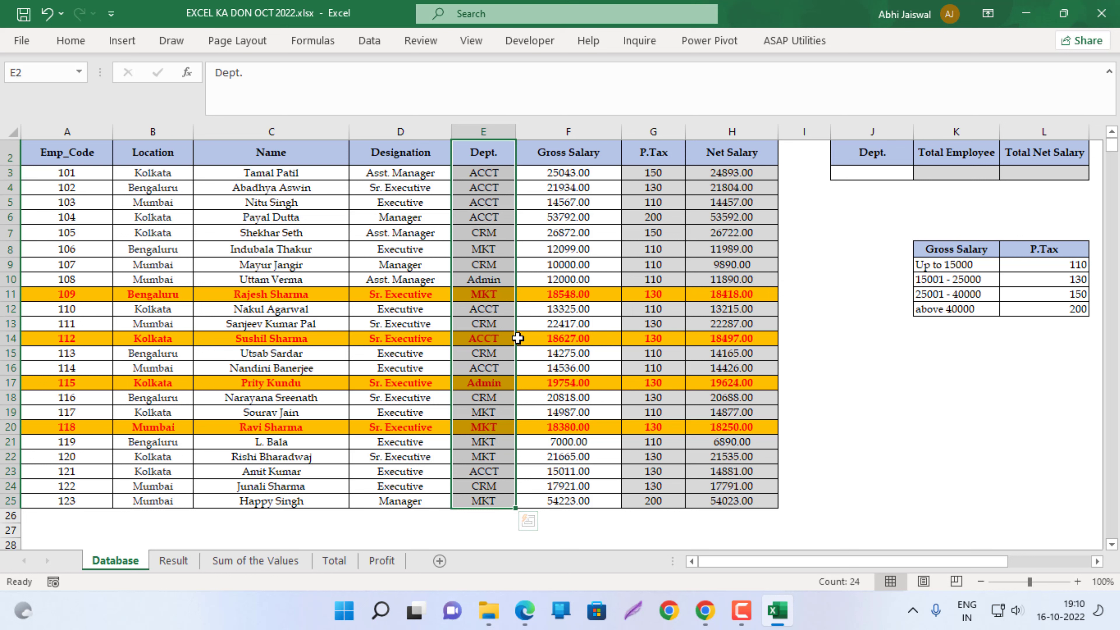
key(ctrl+c)
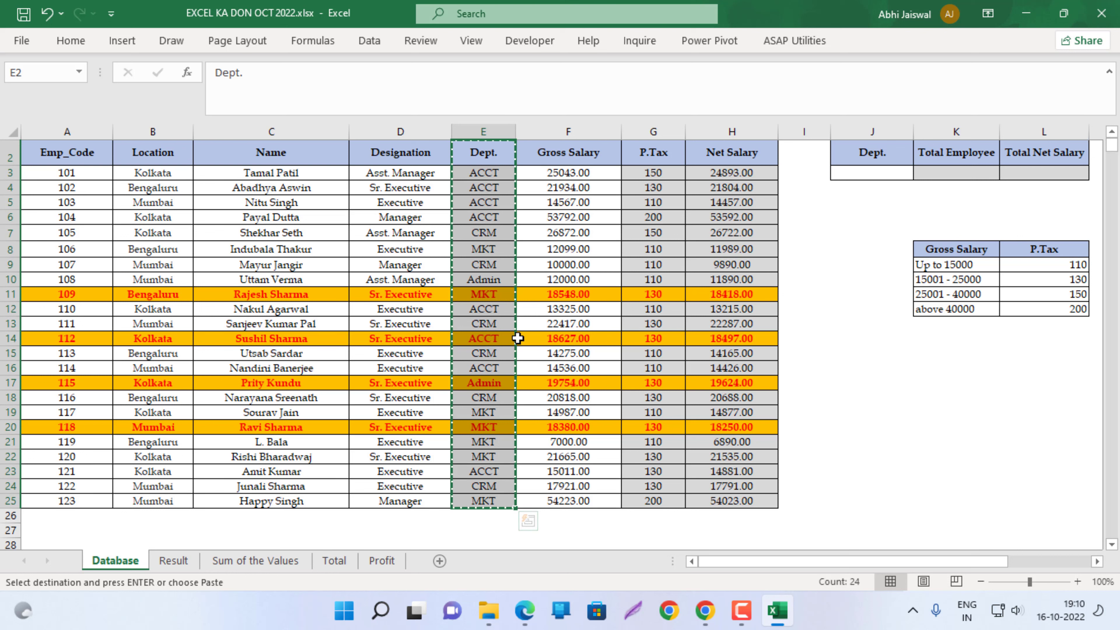
key(ctrl+Right)
key(ctrl+Right)
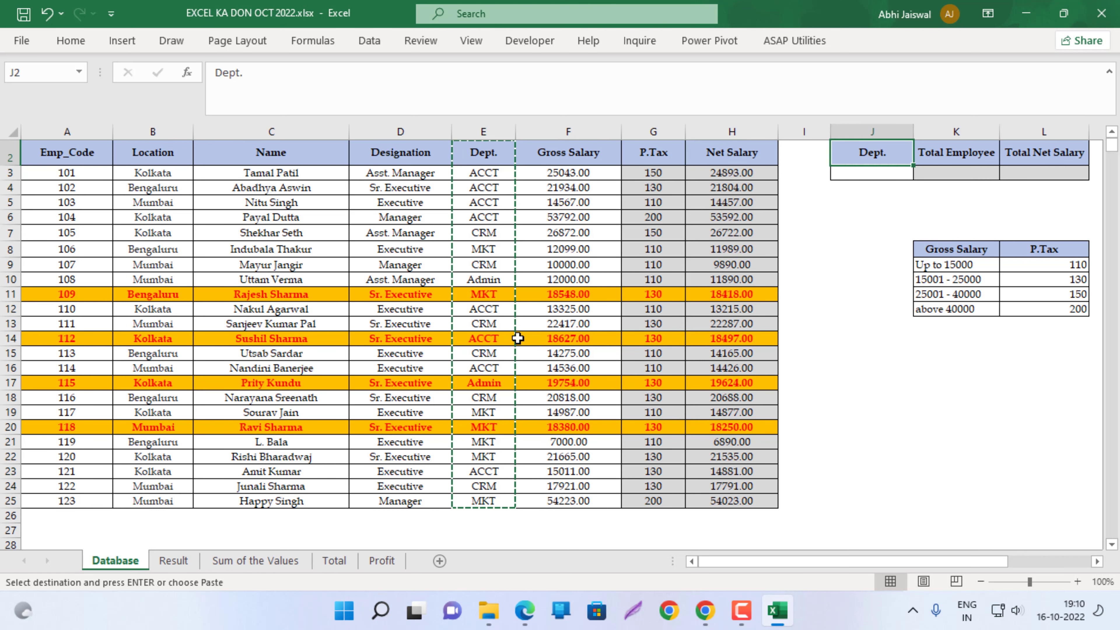
key(ctrl+Right)
key(ctrl+Right)
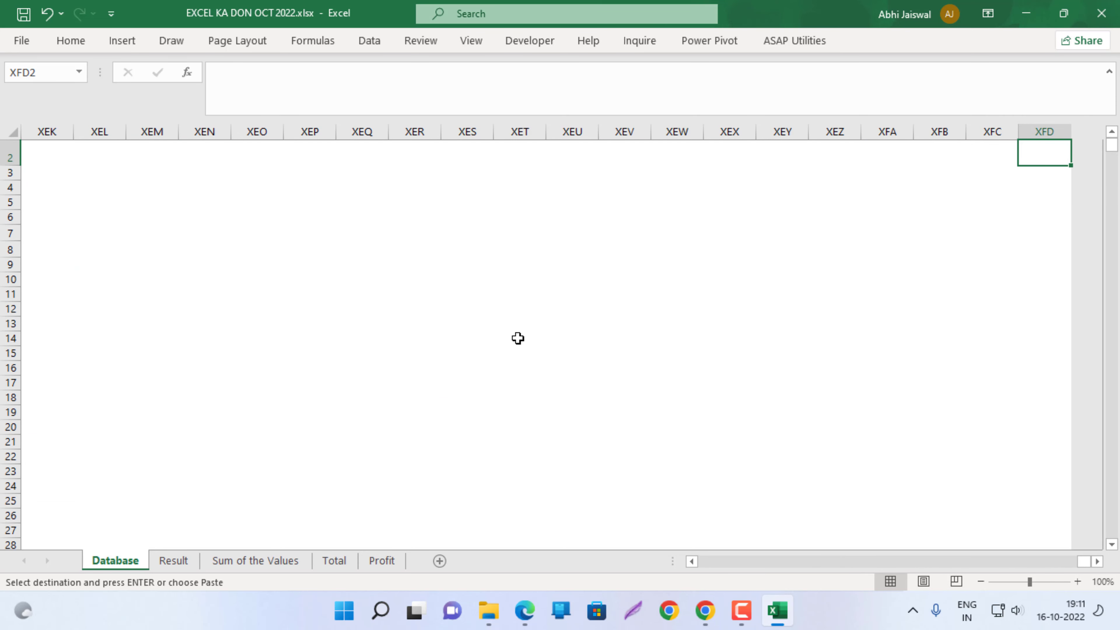
key(ctrl+v)
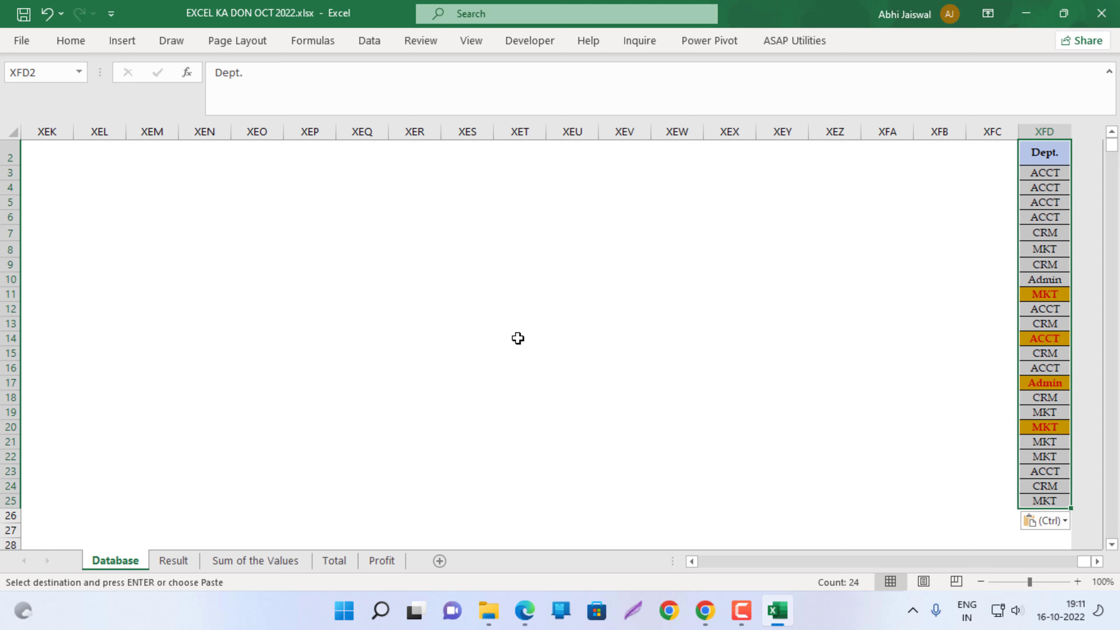
Remove duplicates so XFD3:XFD6 lists ACCT, CRM, MKT and Admin.
key(alt+a)
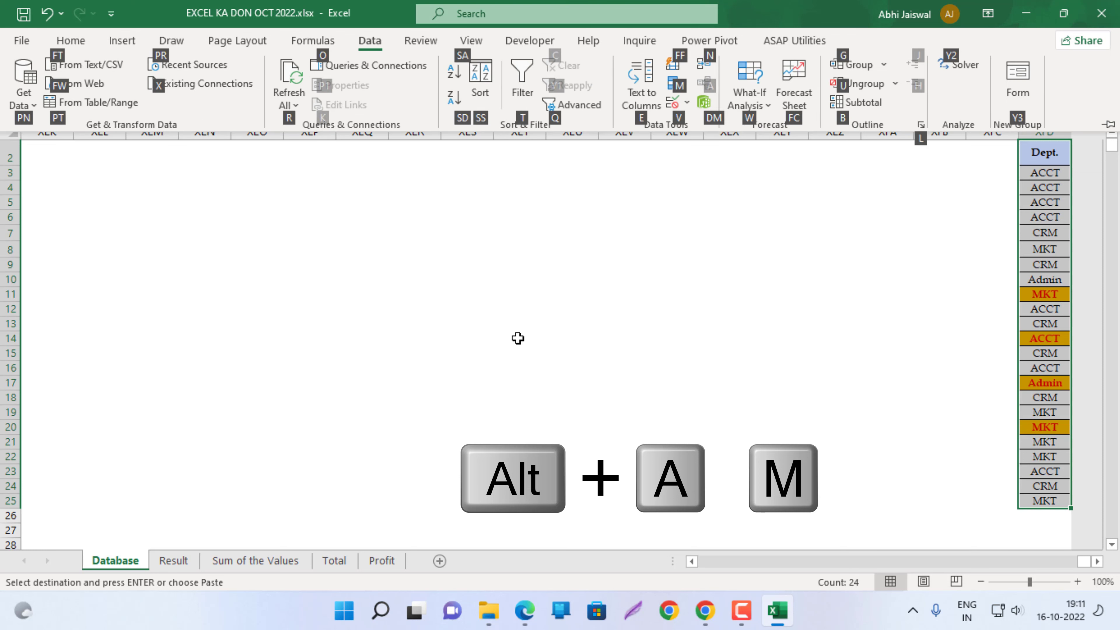
key(m)
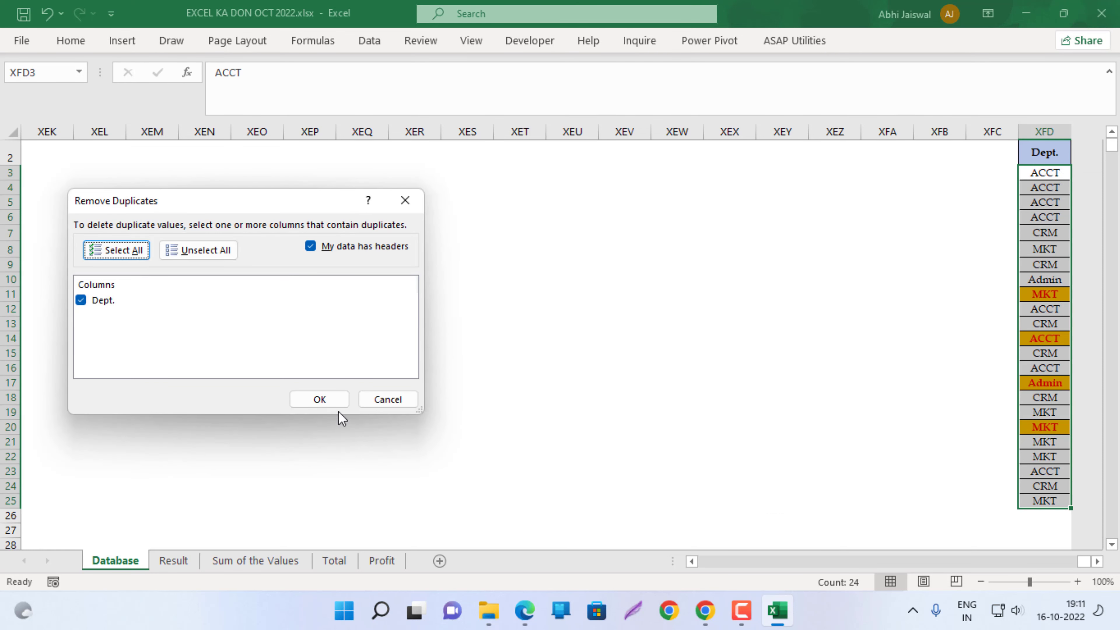
click(325, 398)
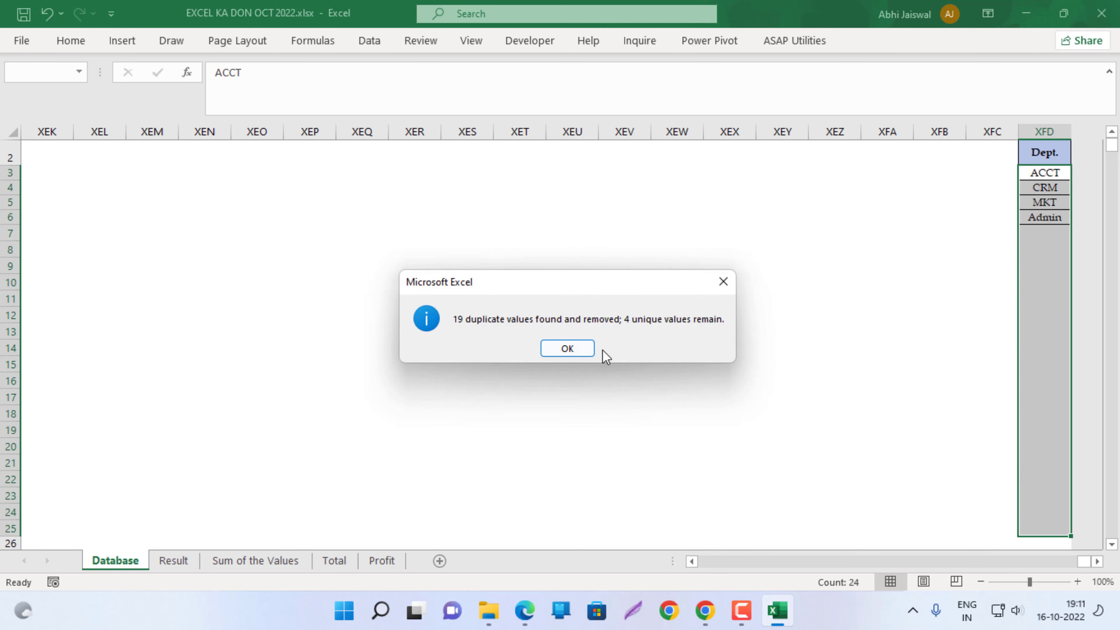
click(591, 350)
click(881, 317)
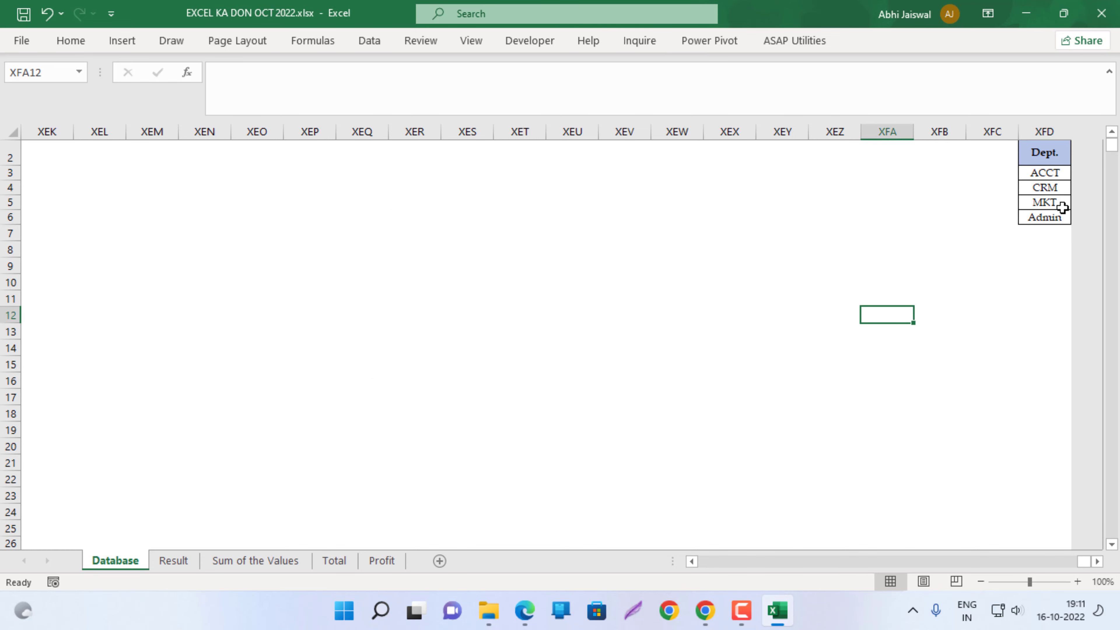
drag(1054, 178, 1052, 219)
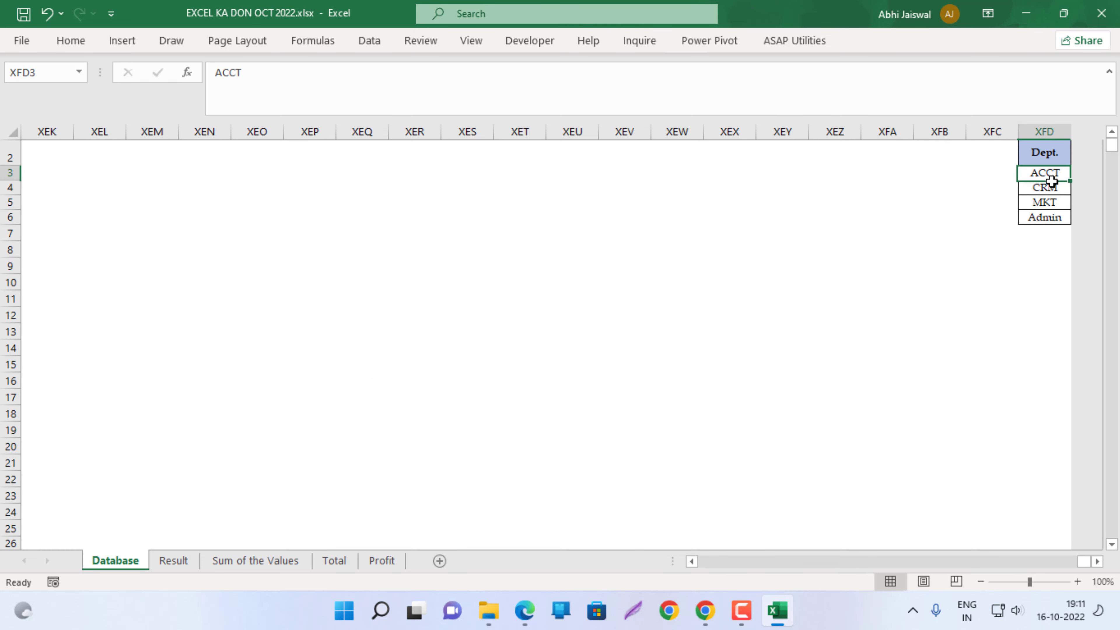
click(966, 221)
key(ctrl+Left)
key(ctrl+Left)
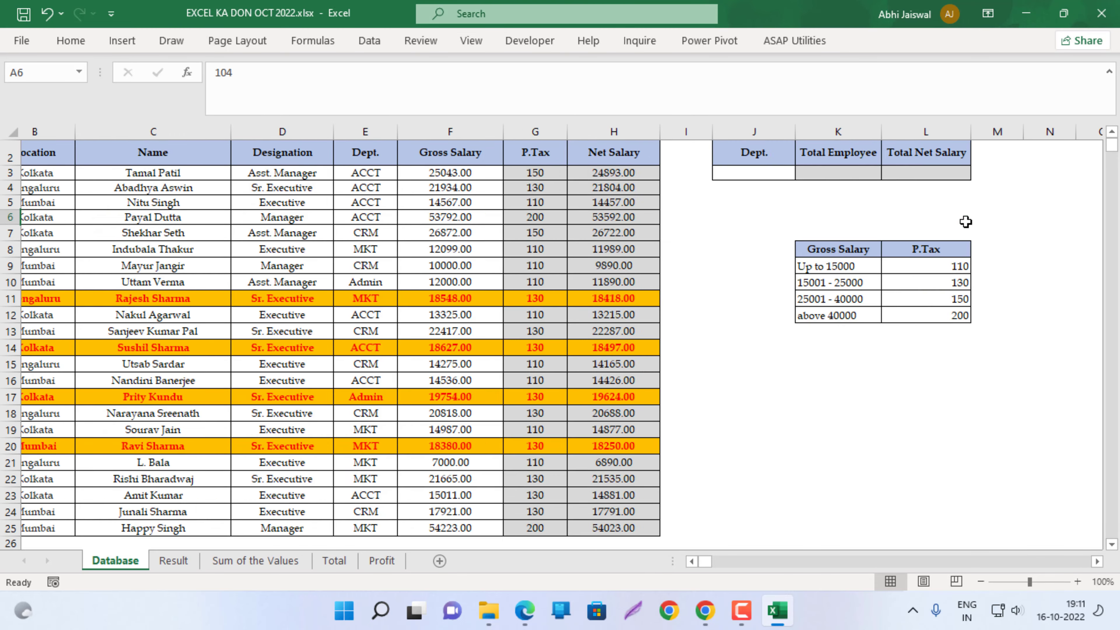
Add a List data validation to J3 with source $XFD$3:$XFD$6.
key(Right)
key(Right)
key(Right)
key(Right)
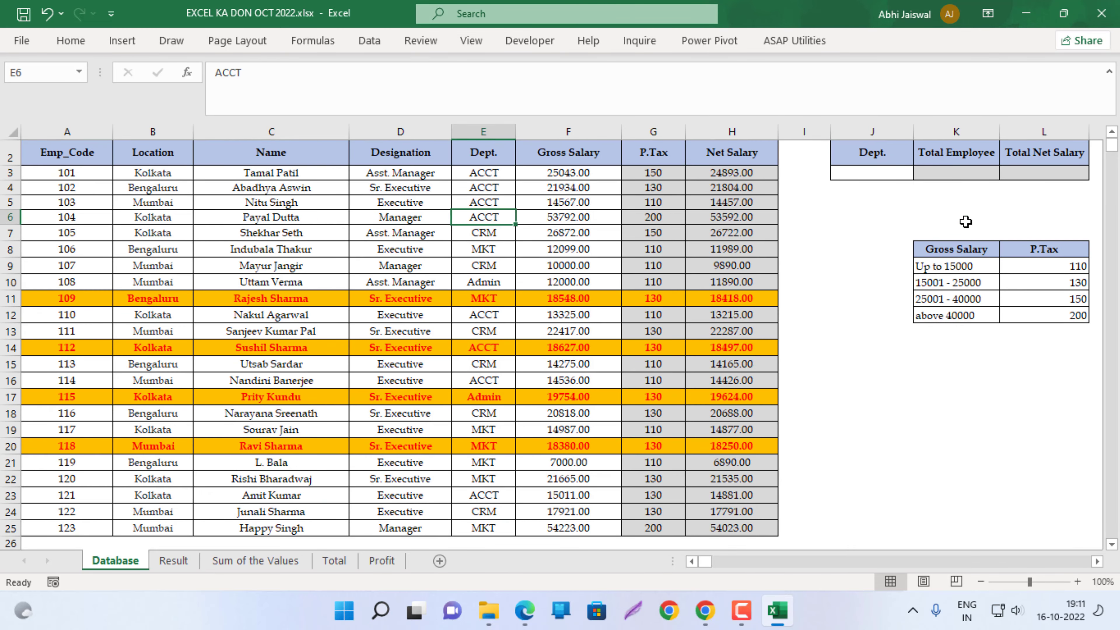
key(Right)
key(Right)
key(Right)
key(Right)
key(Right)
key(Up)
key(Up)
key(Up)
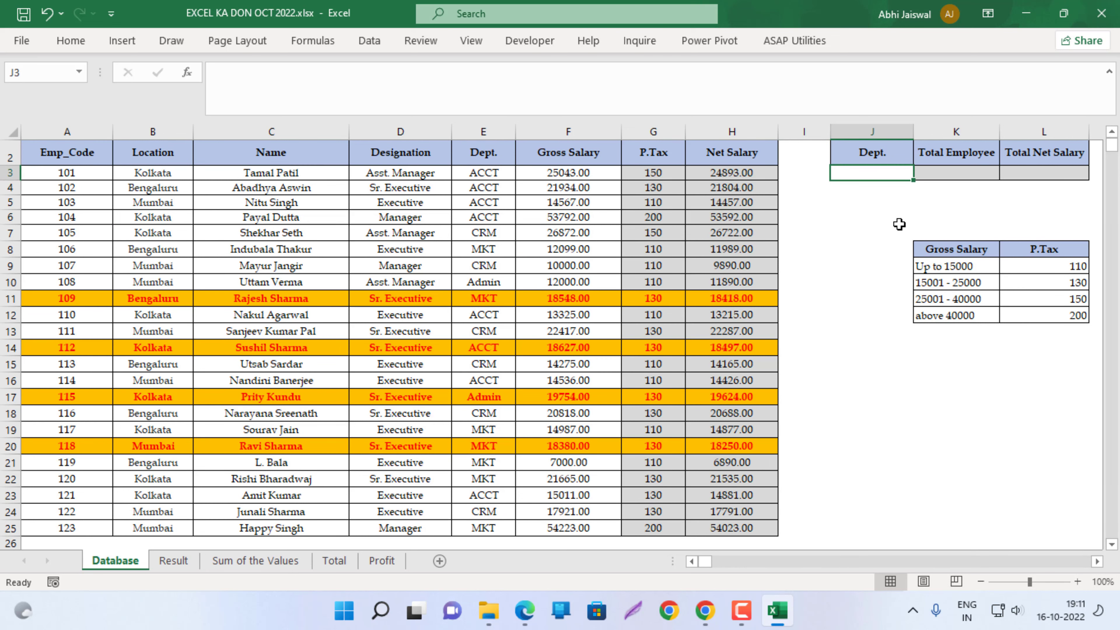
key(alt+d)
key(l)
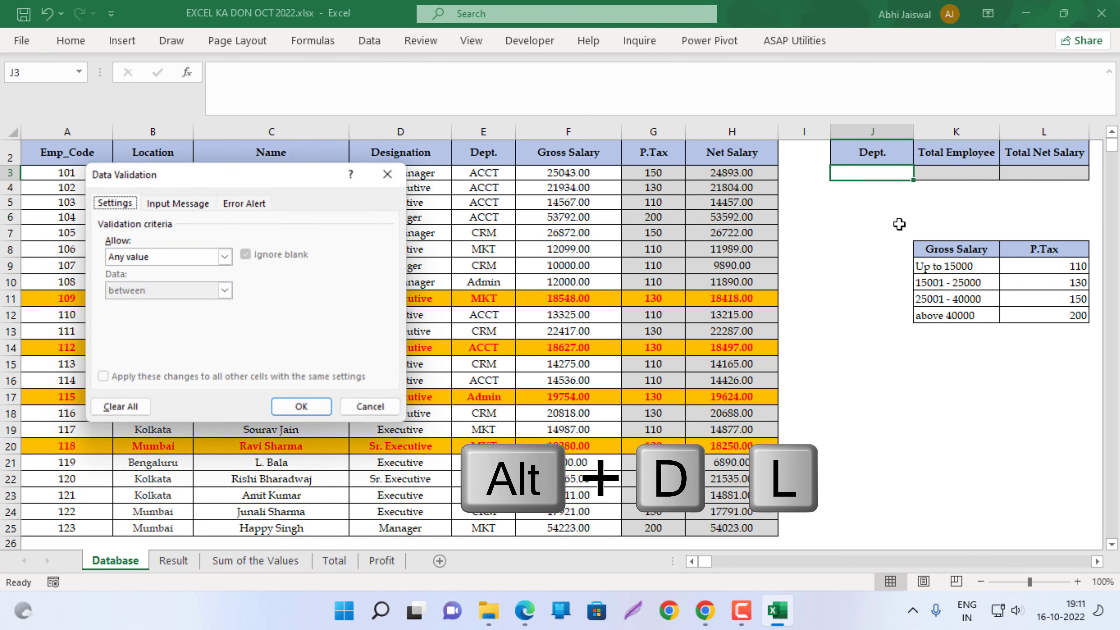
click(225, 258)
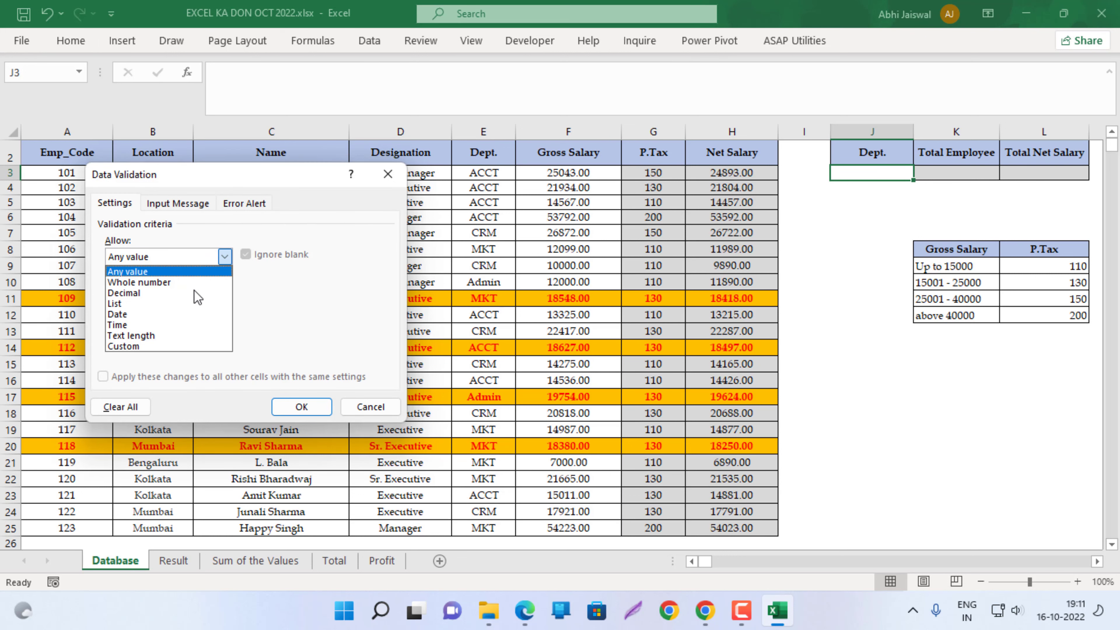
click(162, 309)
click(150, 326)
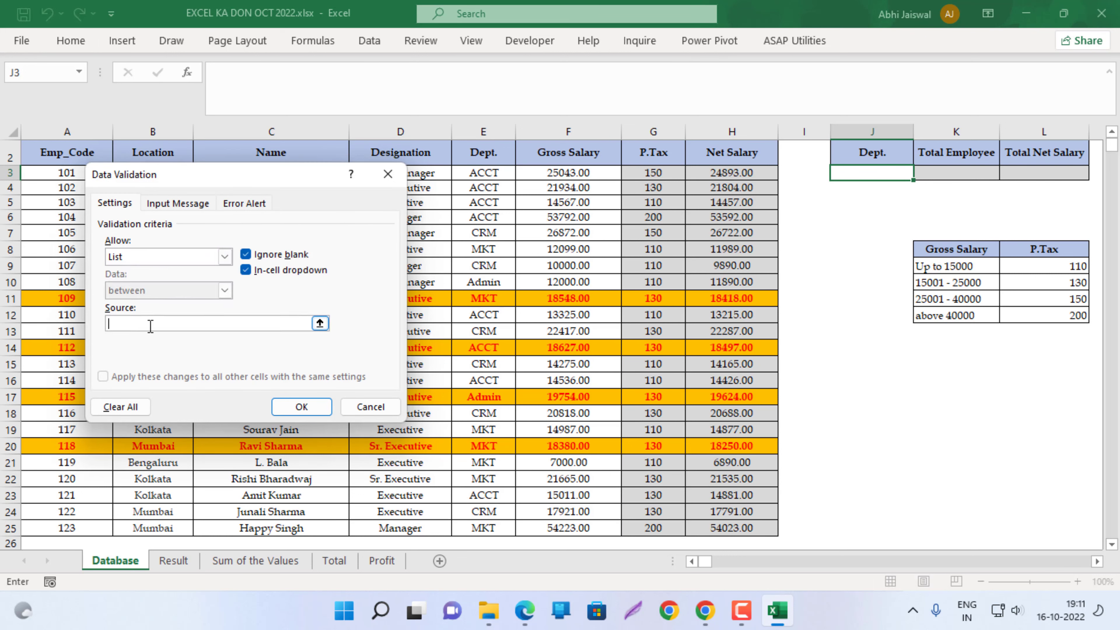
key(ctrl+Right)
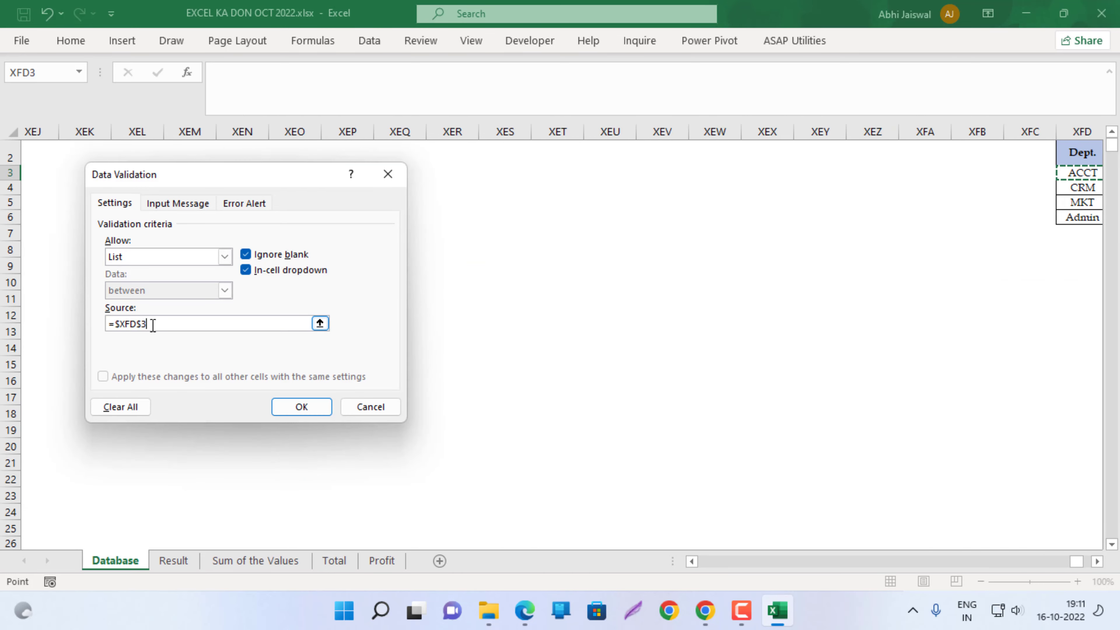
key(ctrl+shift+Down)
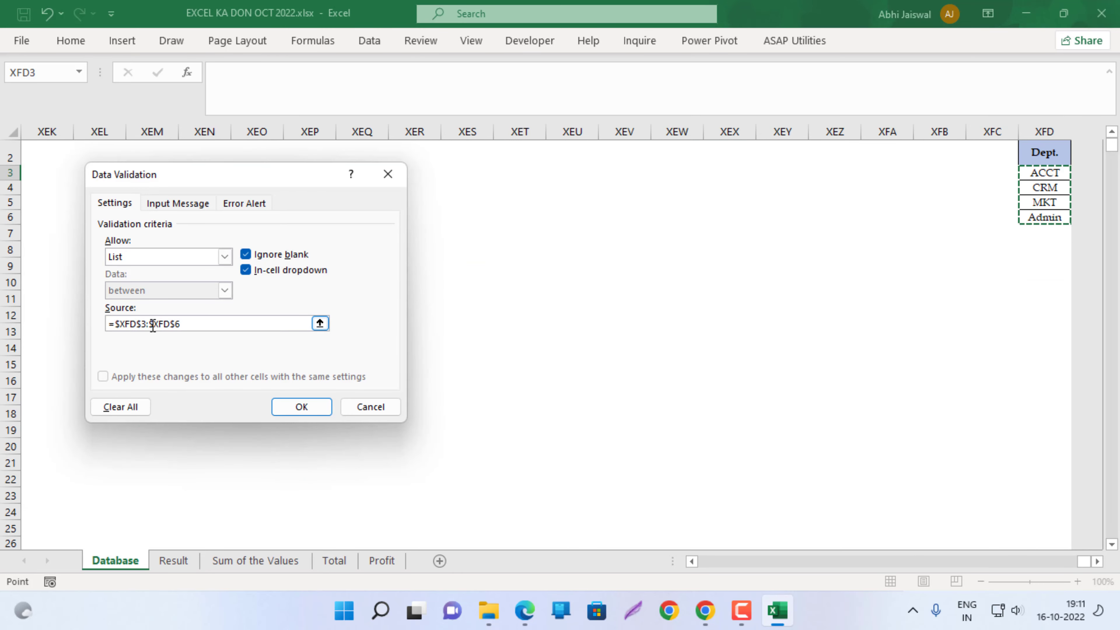
key(Return)
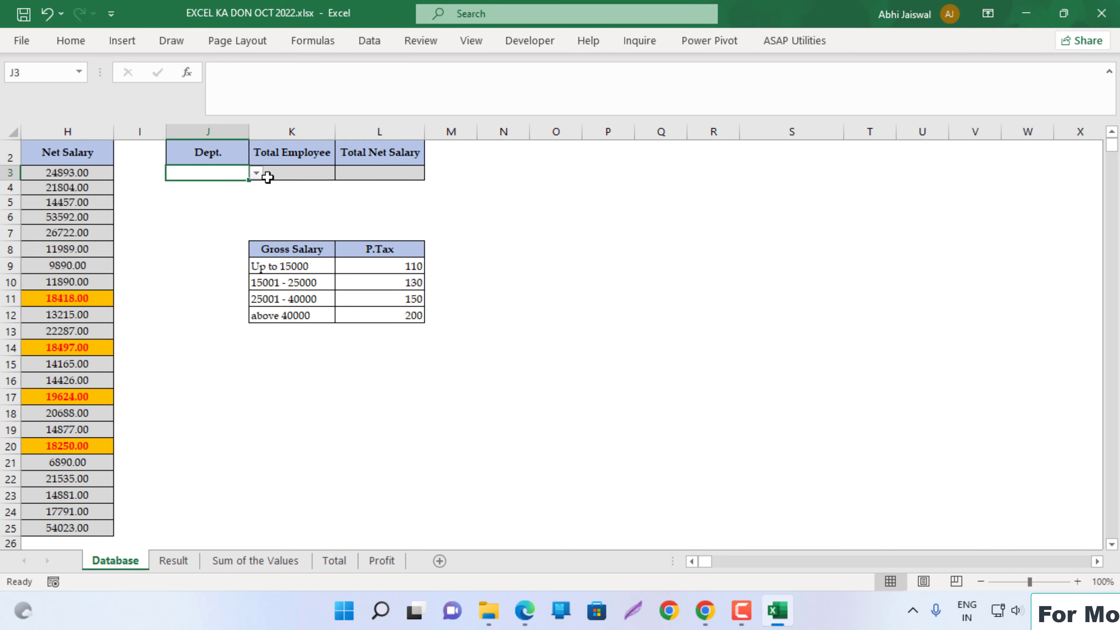
Choose MKT in J3 and check task 4's count and Total Net Salary requirements.
click(256, 173)
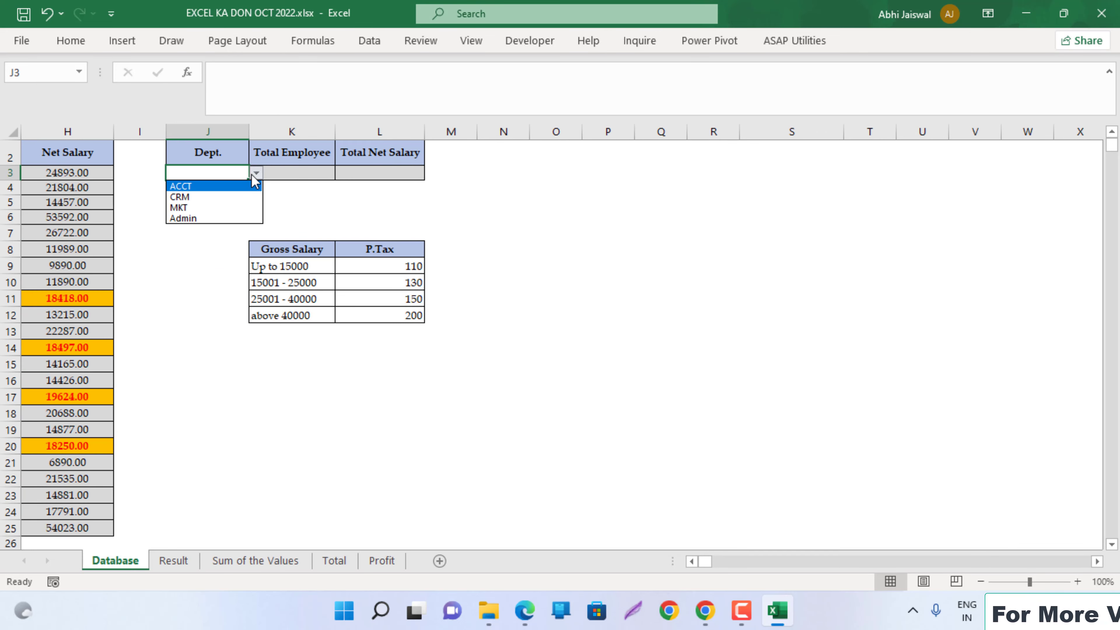
click(206, 208)
key(alt+Tab)
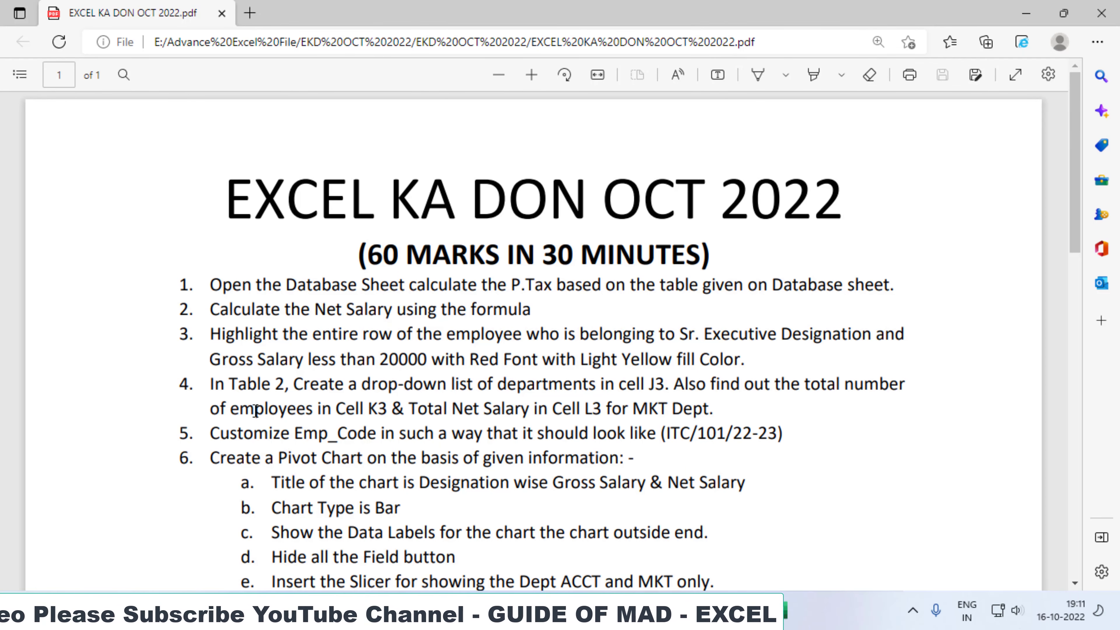
double_click(269, 409)
click(433, 407)
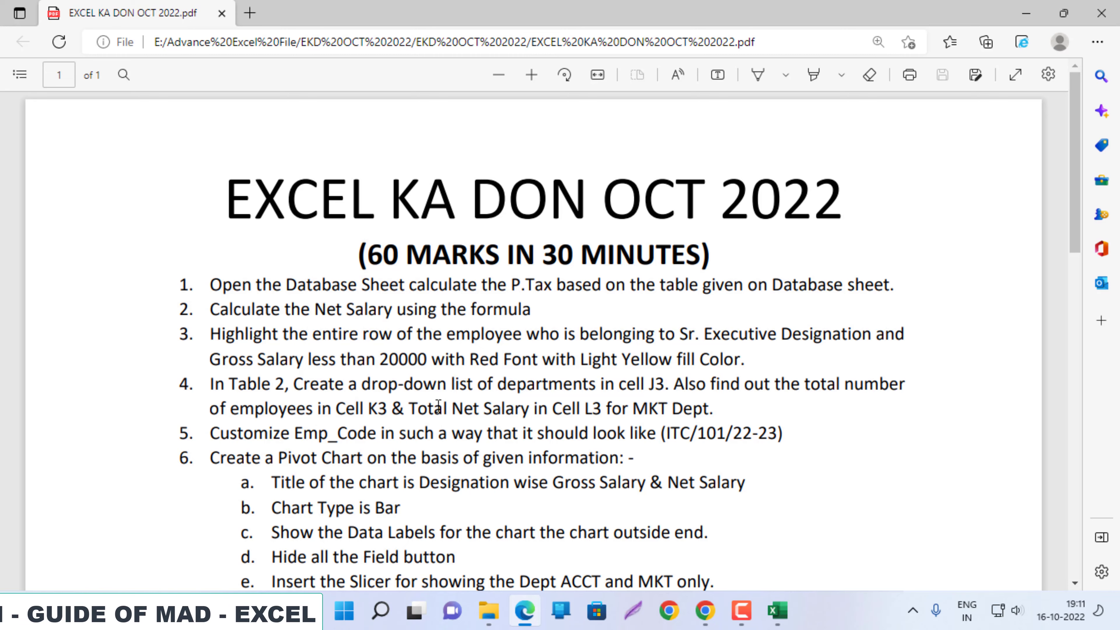
drag(434, 407, 510, 407)
key(alt+Tab)
Enter =COUNTIF(E3:E25,J3) in K3, counting 7 MKT employees.
click(333, 231)
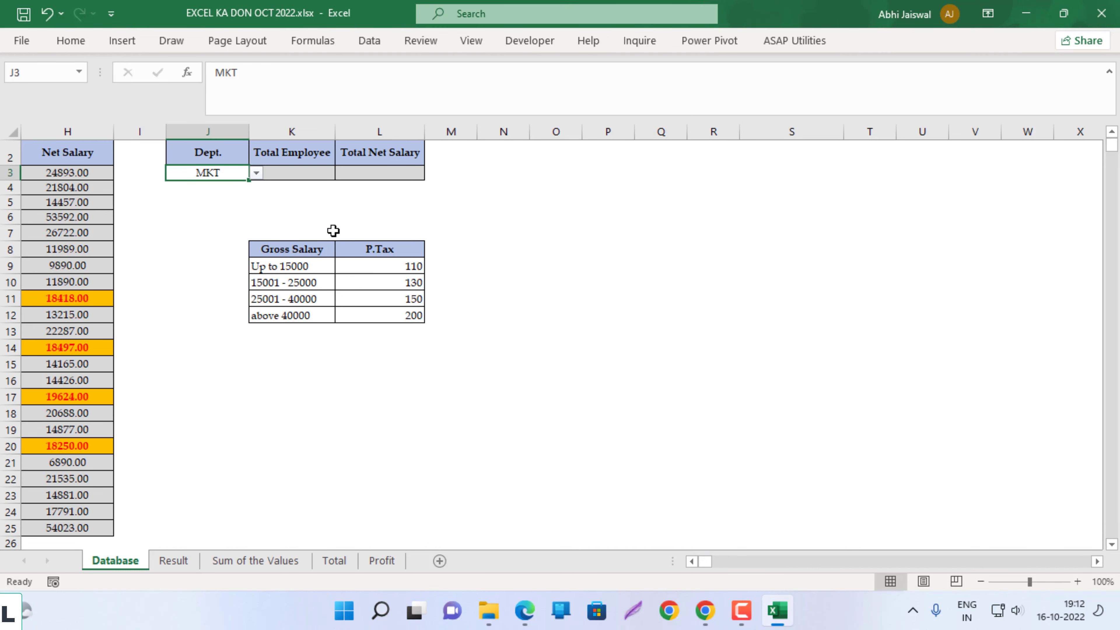
click(303, 176)
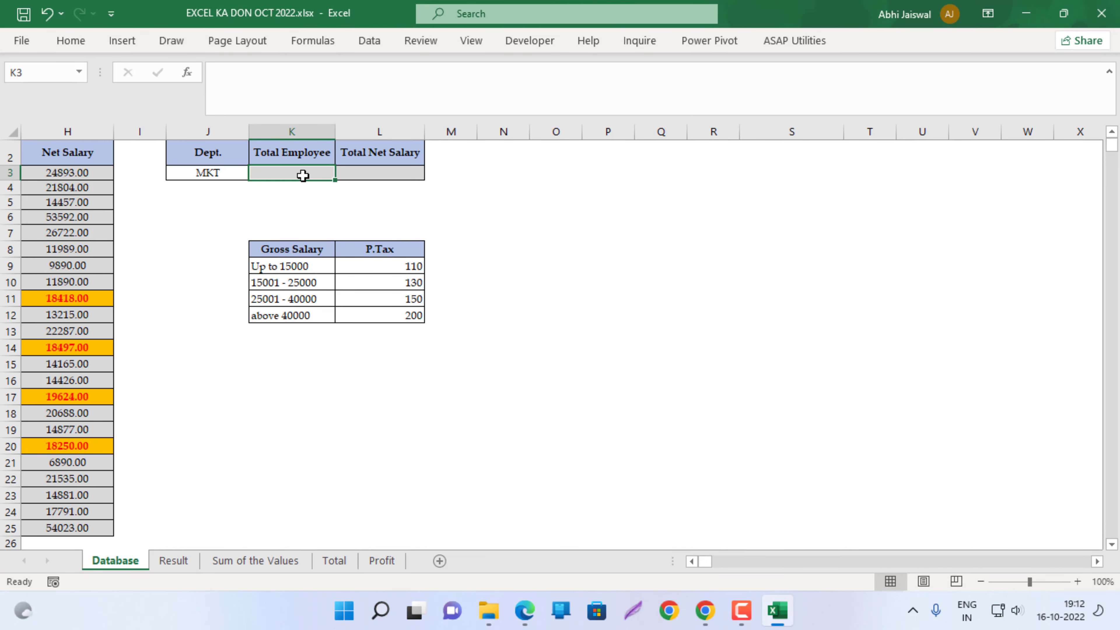
key(Left)
key(Left)
key(Left)
key(Left)
key(Left)
key(Left)
key(Left)
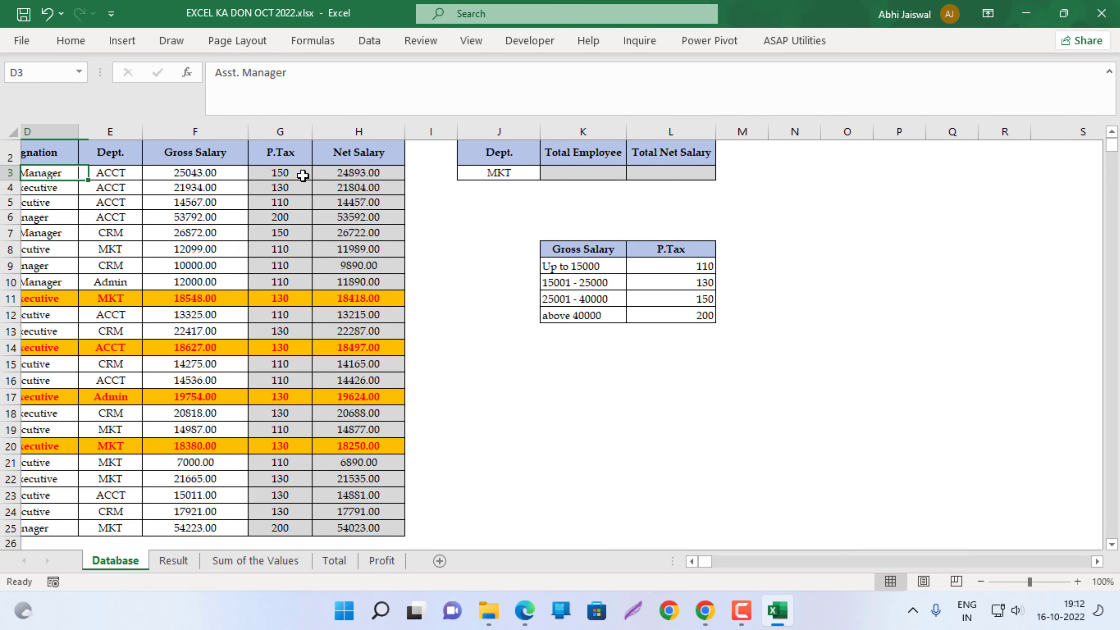
key(Left)
key(Right)
key(Right)
key(Right)
key(Right)
key(Right)
key(Right)
key(Right)
key(Right)
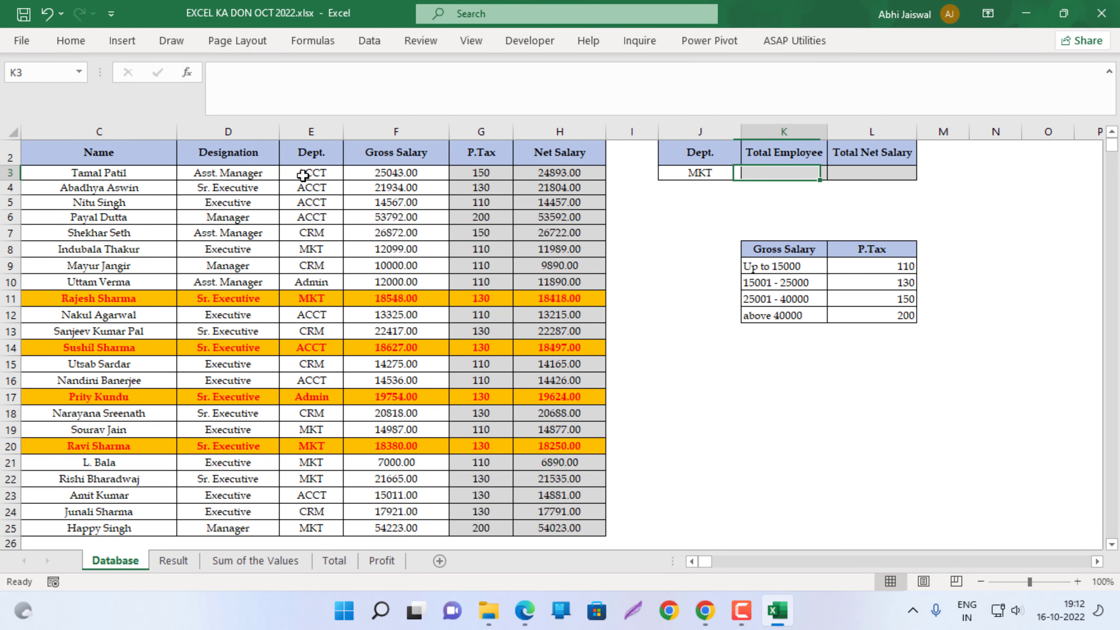
text(=)
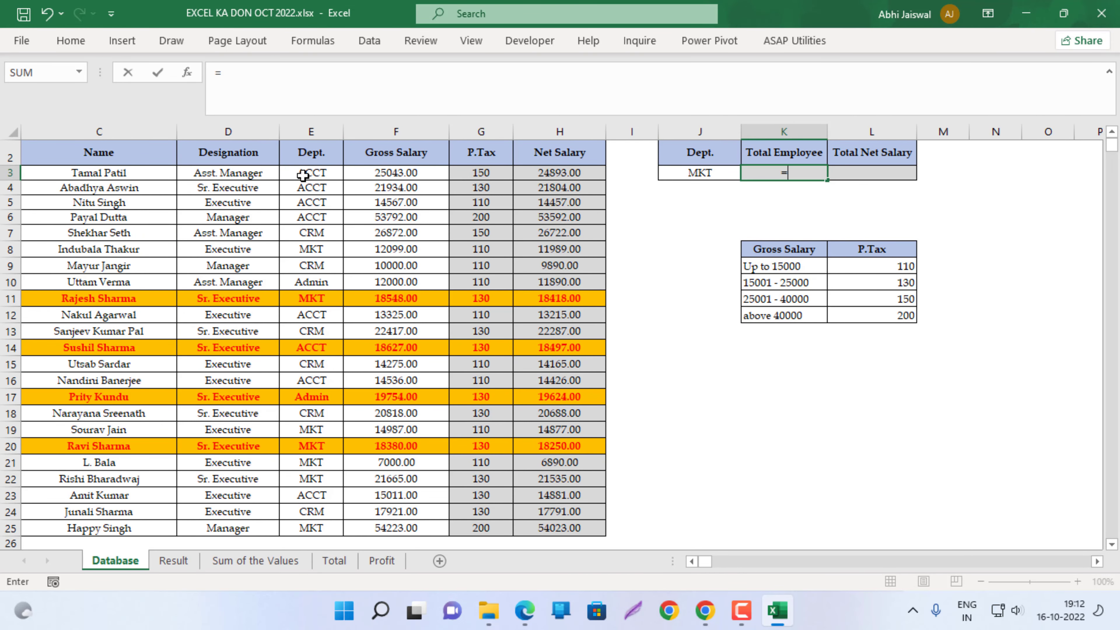
text(coun)
text(ti)
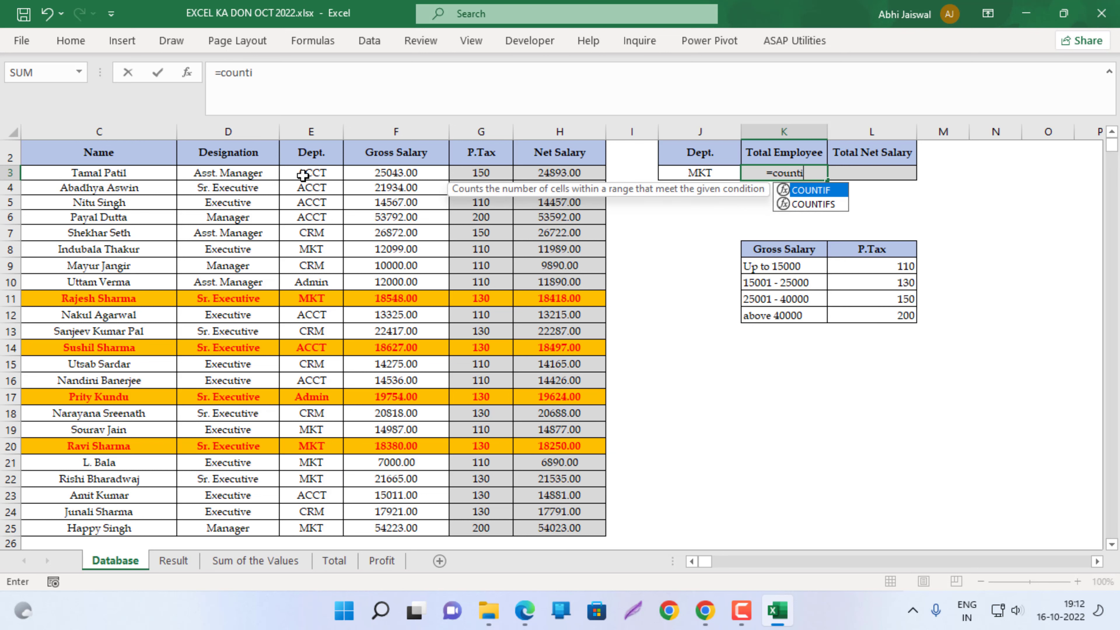
text(f)
key(Tab)
key(Left)
key(Left)
key(Left)
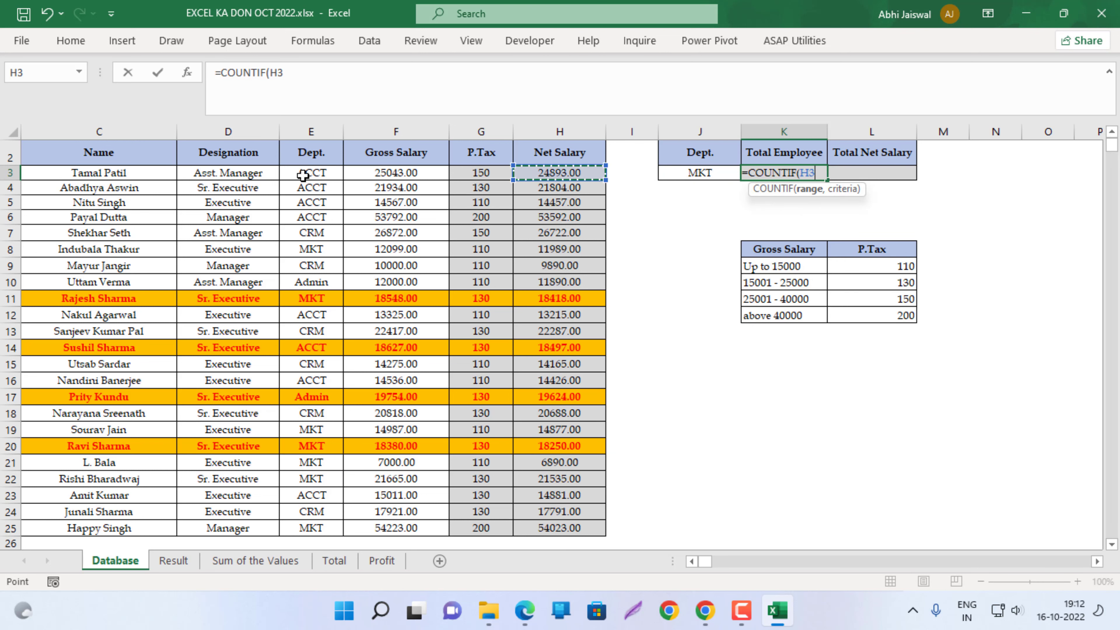
key(Left)
key(Left)
key(Left)
key(ctrl+shift+Down)
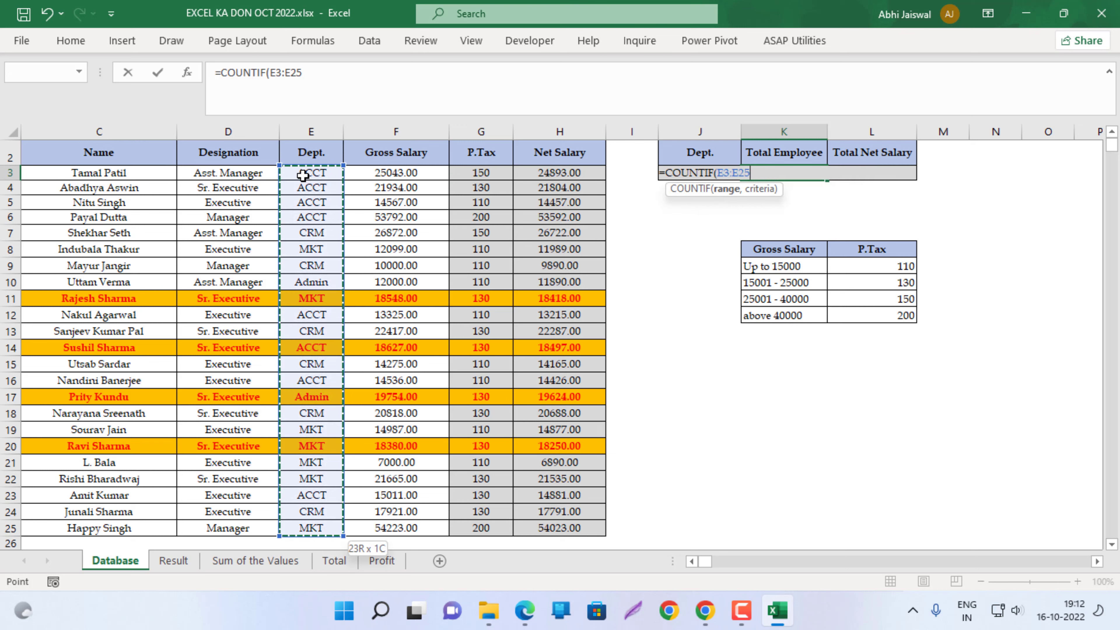
text(,)
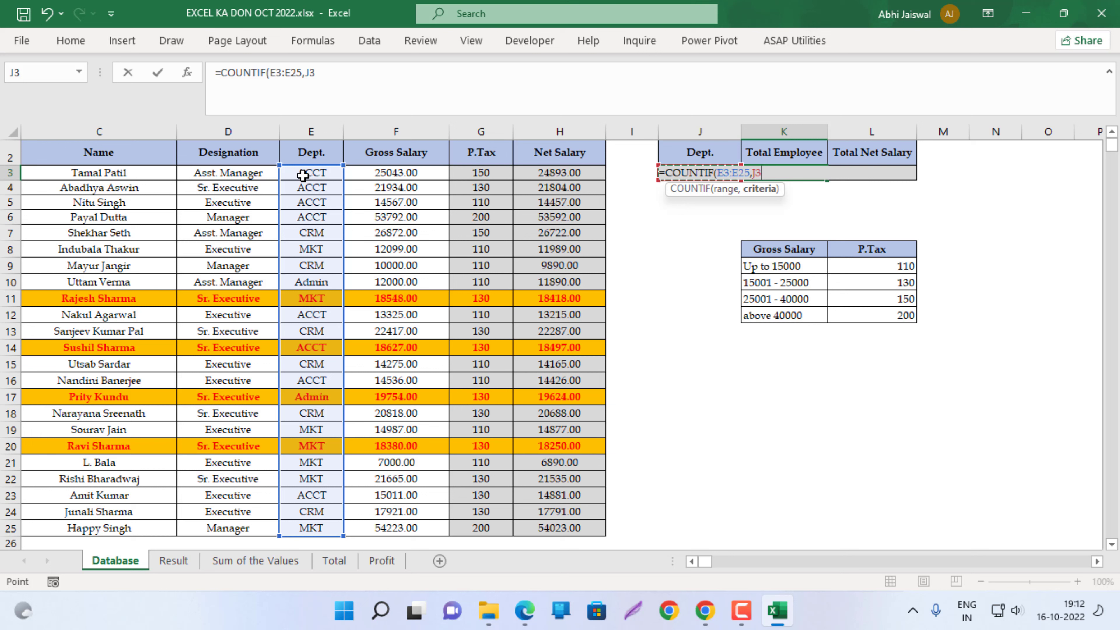
key(Up)
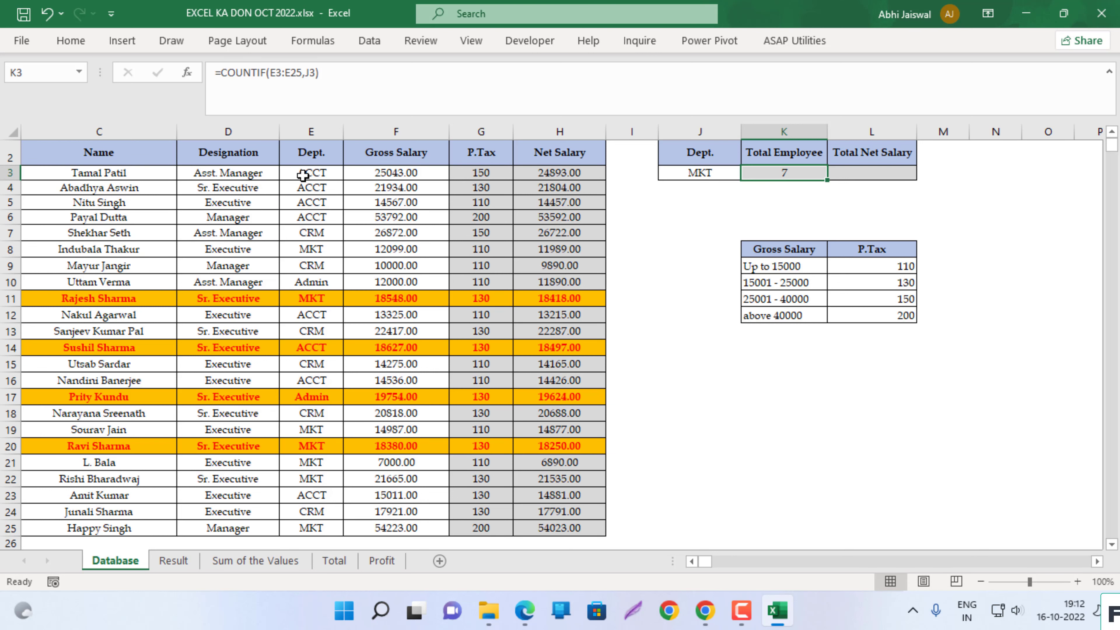
Enter =SUMIF(E3:E25,J3,H3:H25) in L3, totalling 145982 net salary for MKT.
key(Right)
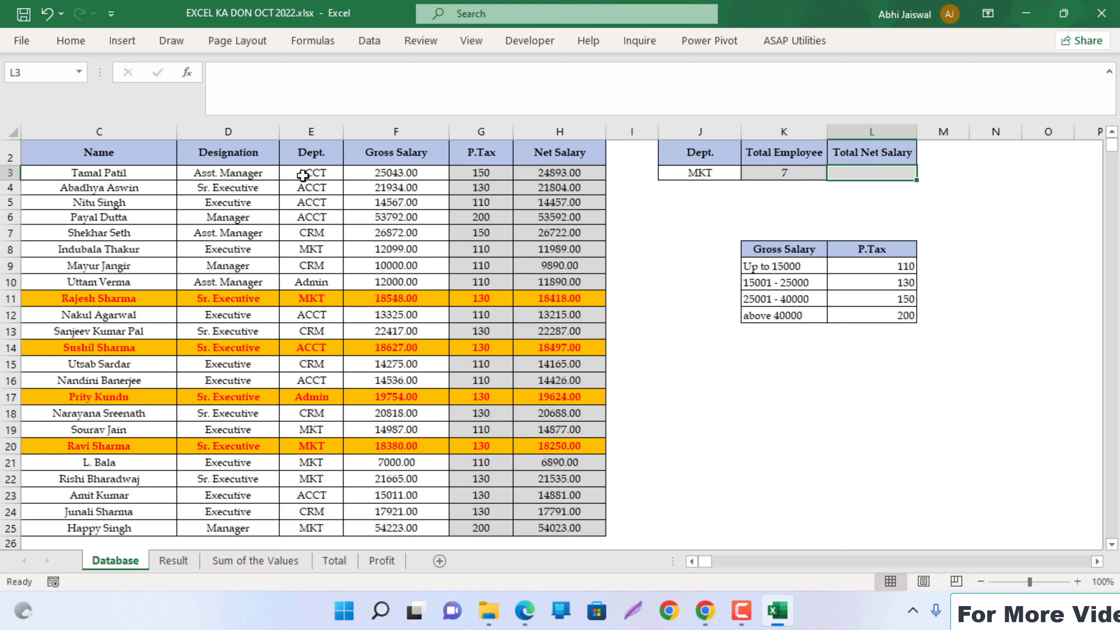
text(=)
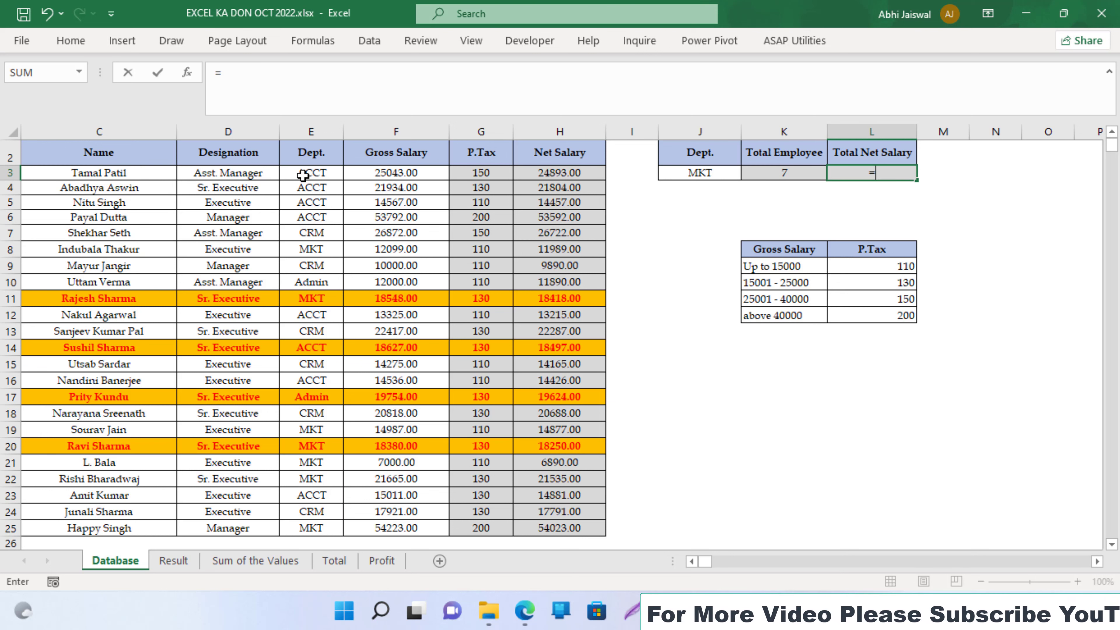
text(sum)
key(Down)
key(Tab)
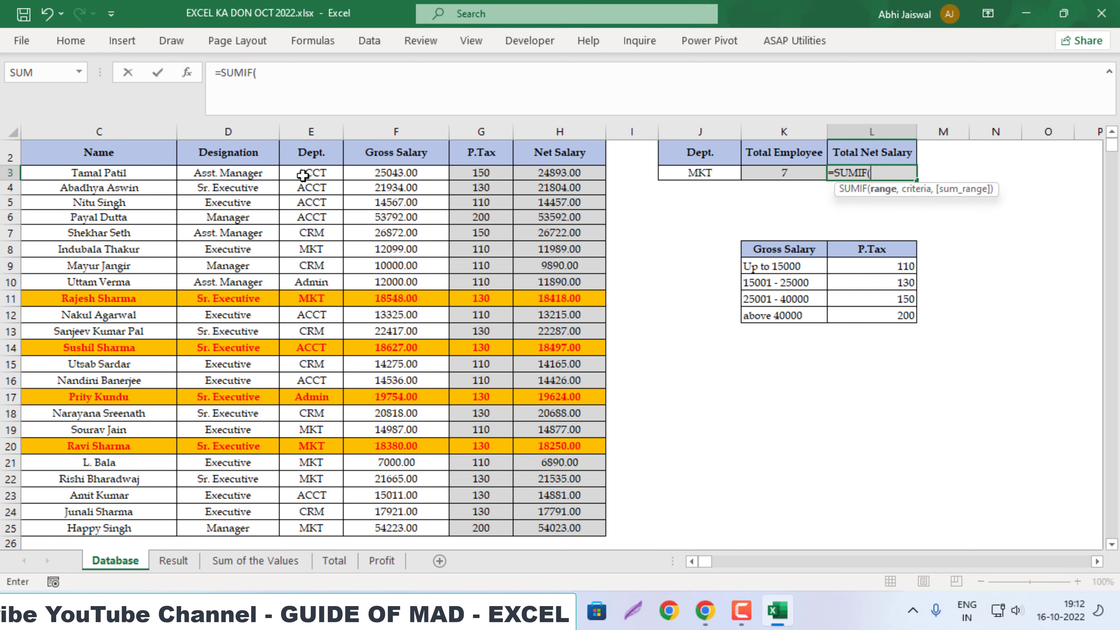
key(Left)
key(Left)
key(Left)
key(Left)
key(Left)
key(Left)
key(Left)
key(Right)
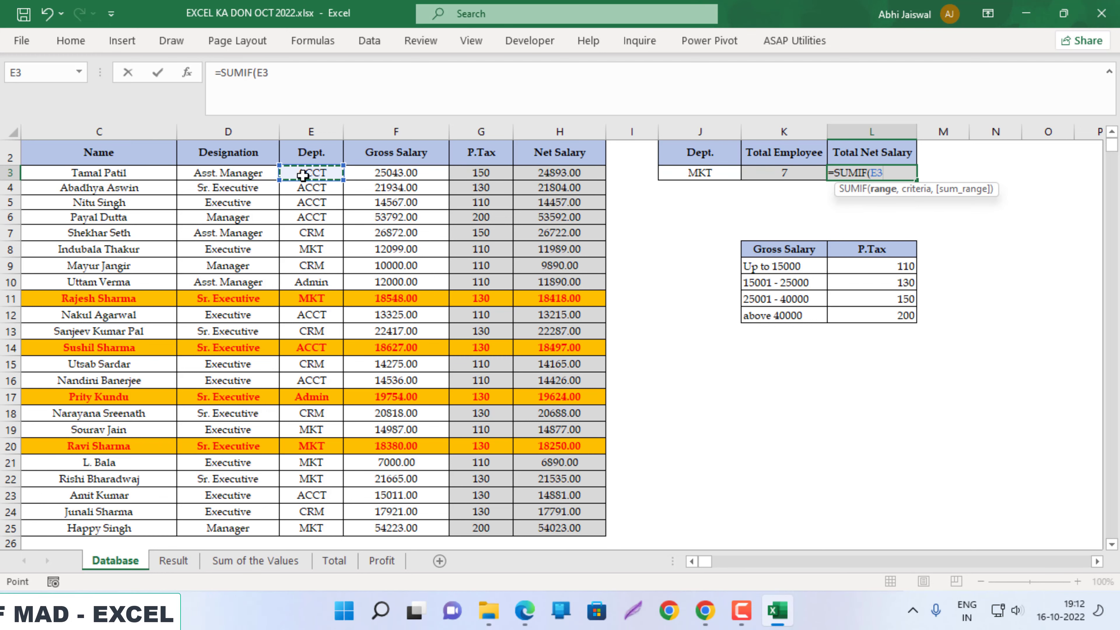
key(ctrl+shift+Down)
text(:E25,)
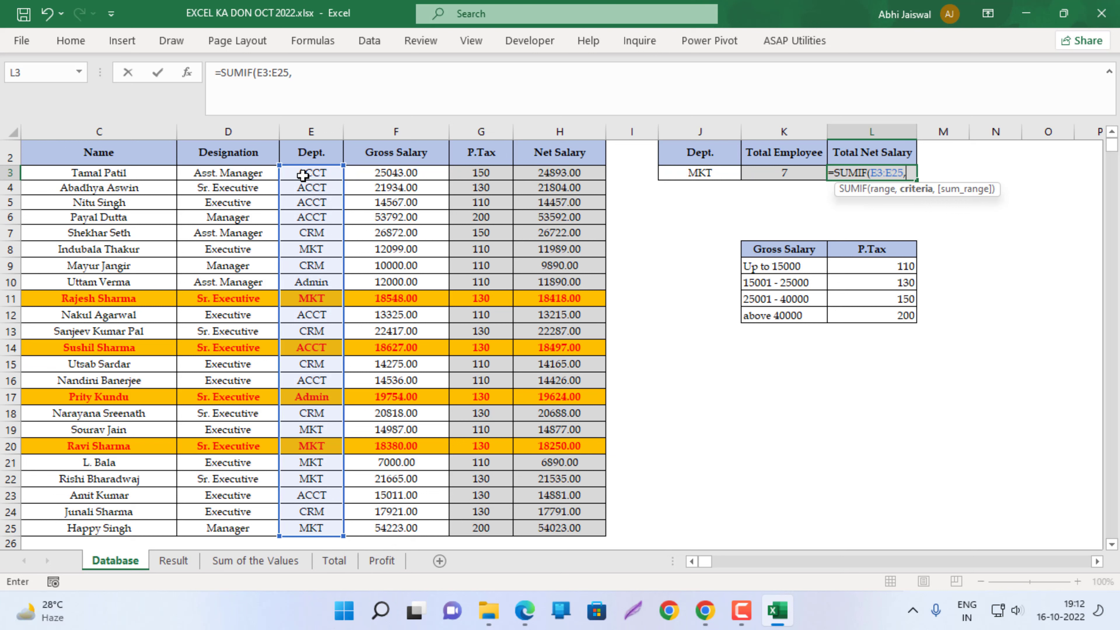
key(Left)
key(Left)
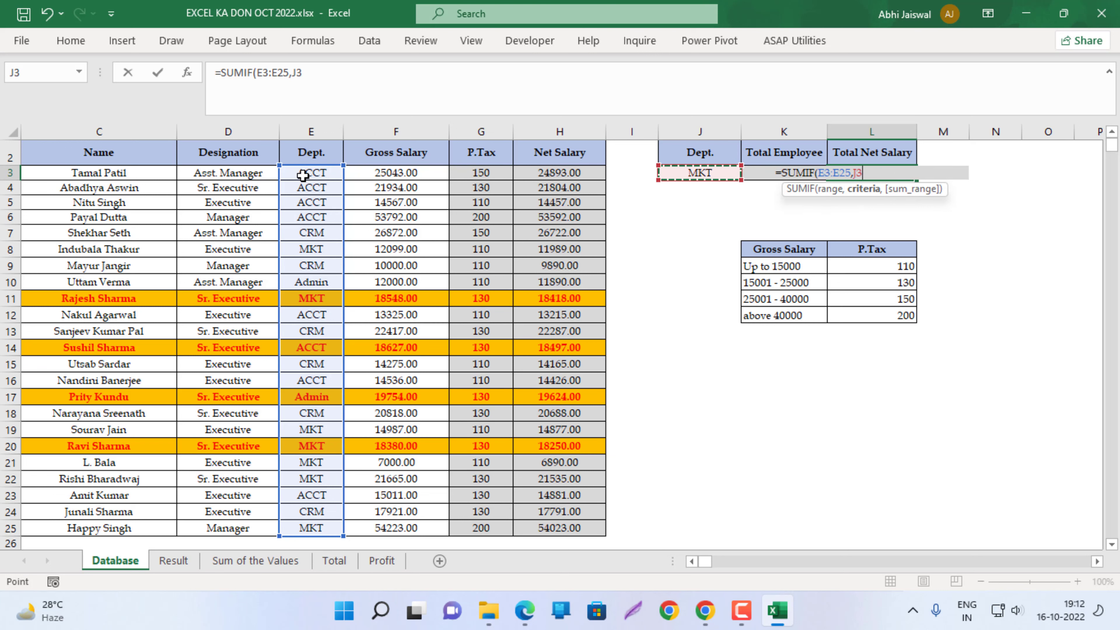
text(,)
key(Left)
key(Left)
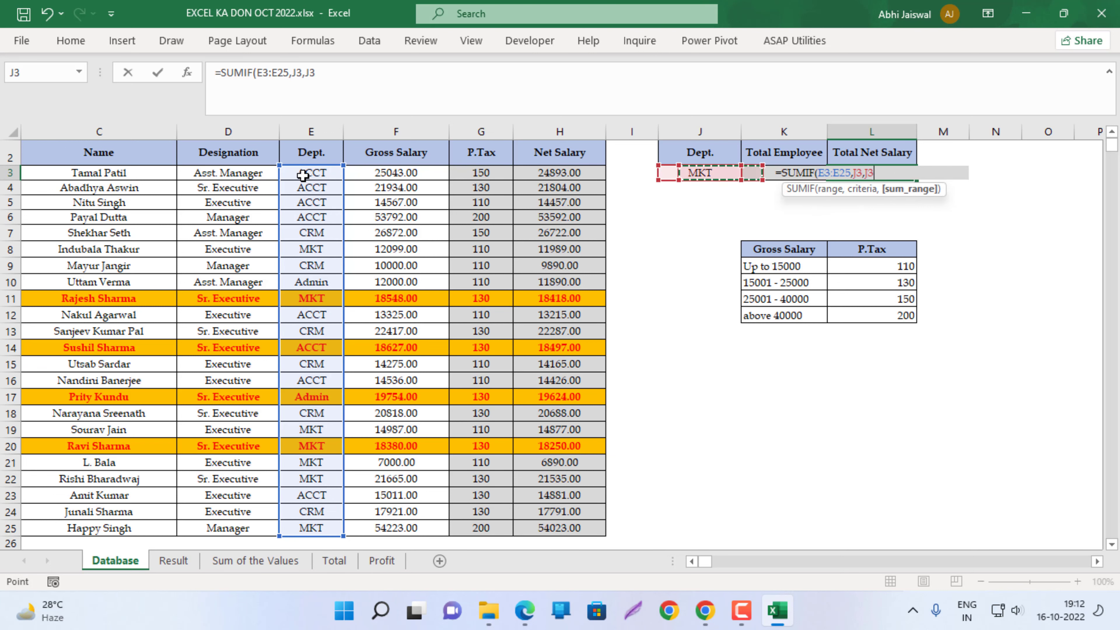
key(Left)
key(Left)
key(ctrl+shift+Down)
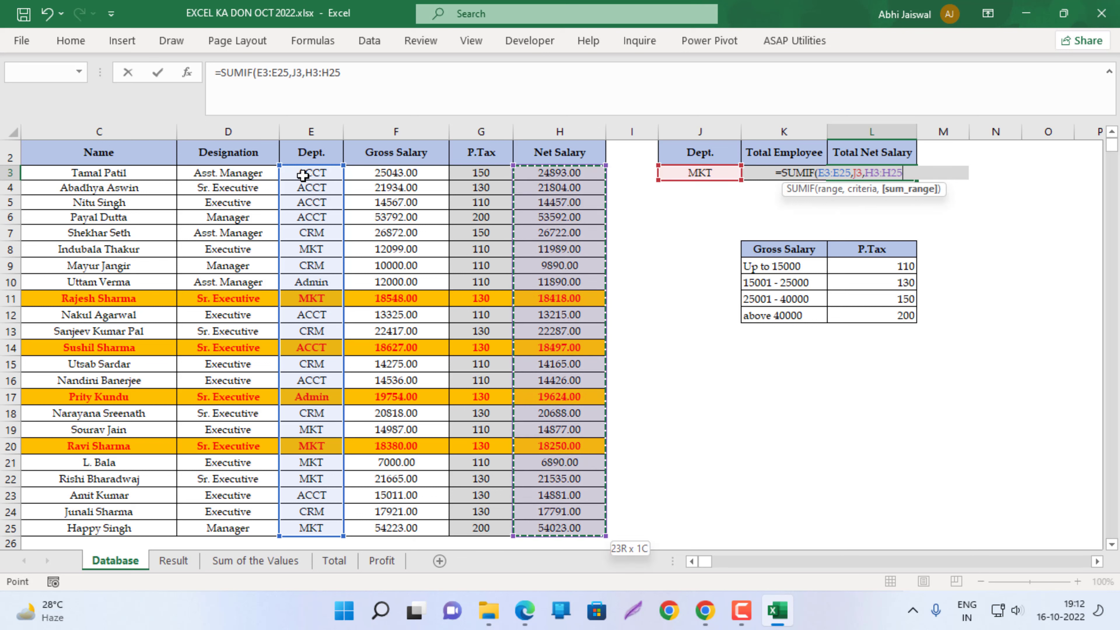
key(Return)
key(Up)
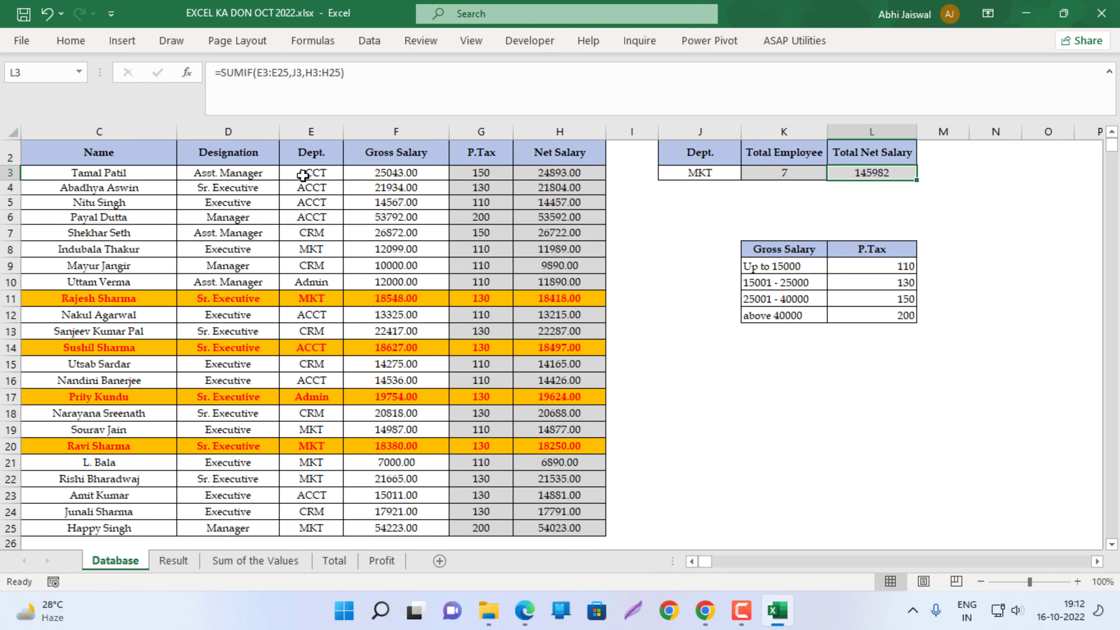
key(alt+Tab)
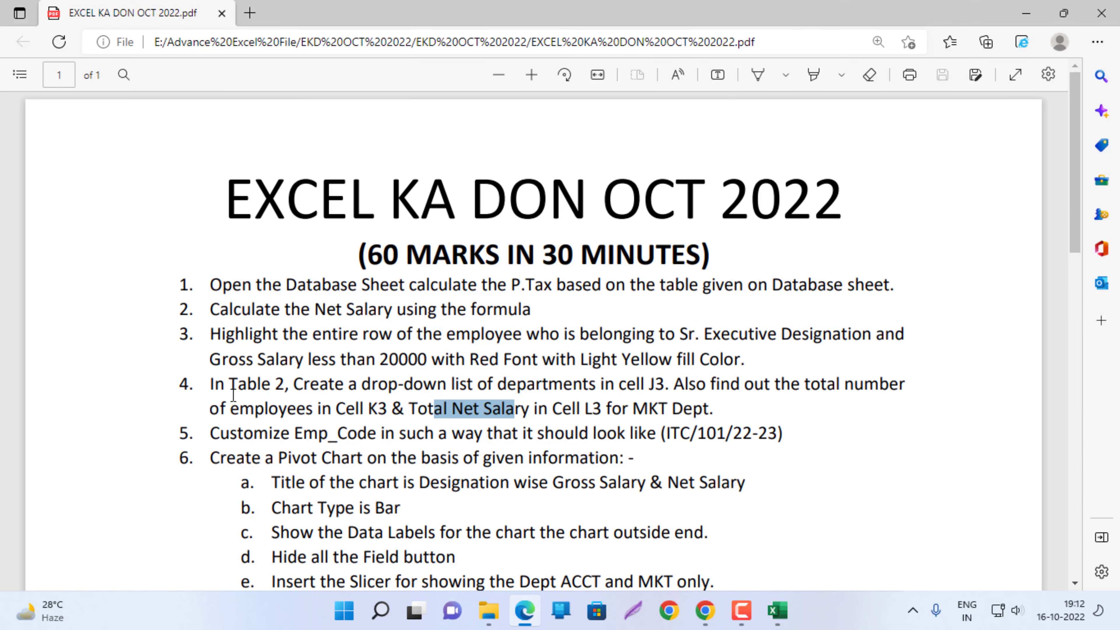
Copy the ITC/101/22-23 Emp_Code pattern from task 5 in the exam PDF.
scroll(305, 416, down, 2)
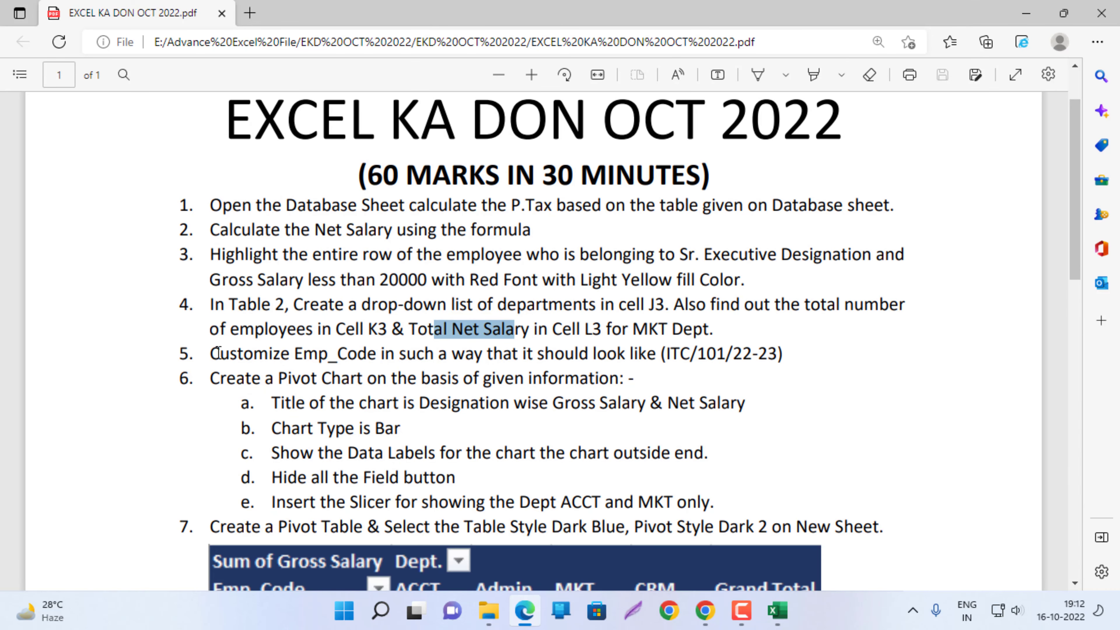
drag(217, 353, 625, 365)
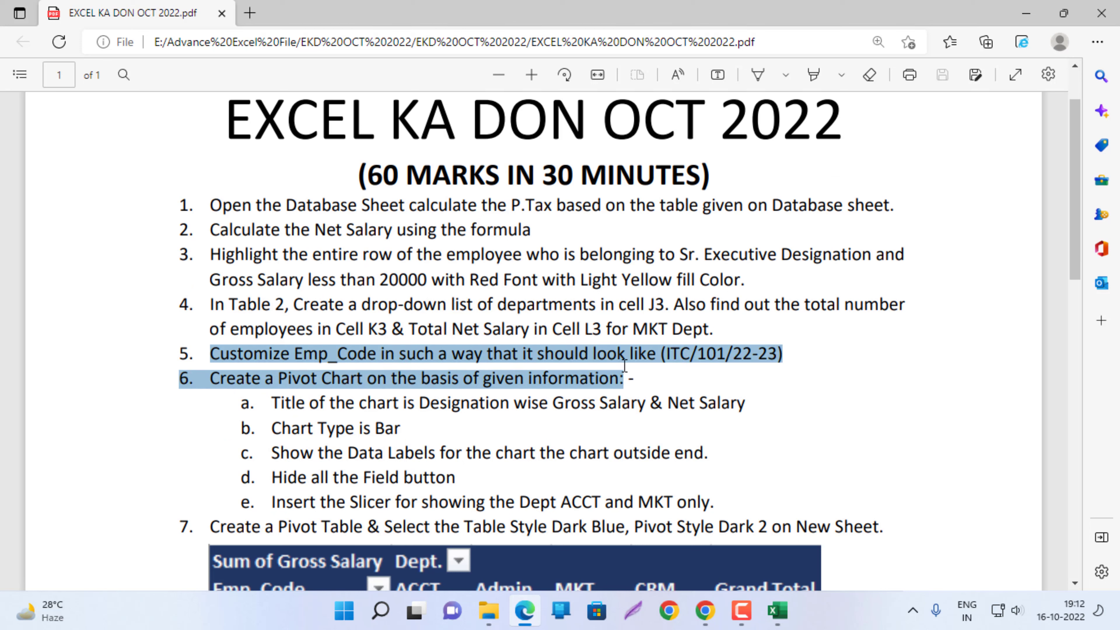
click(465, 360)
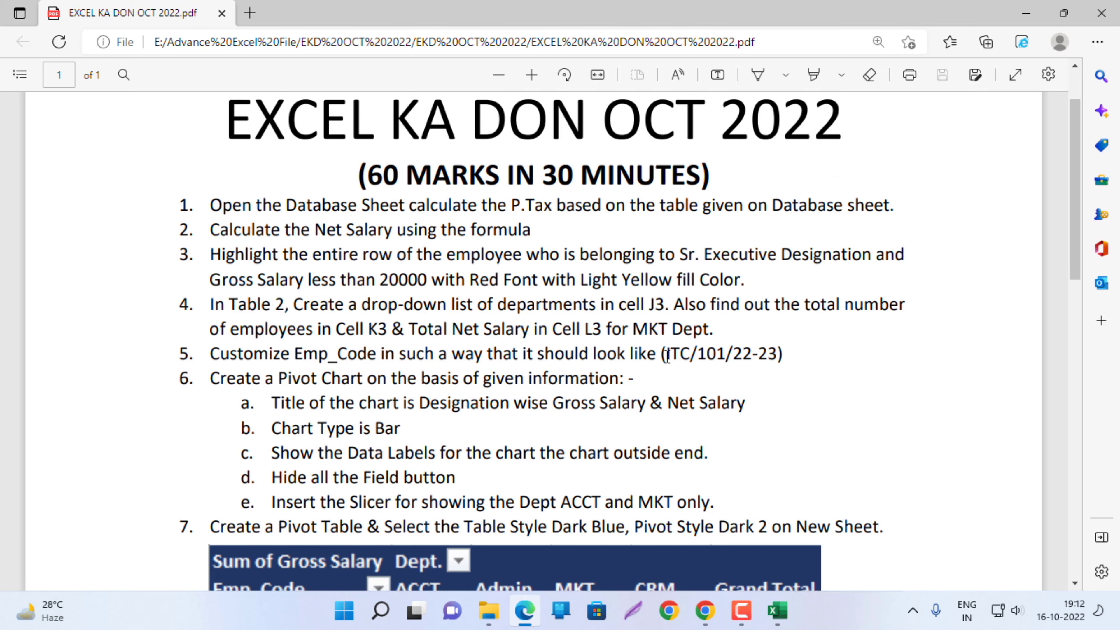
drag(668, 356, 767, 348)
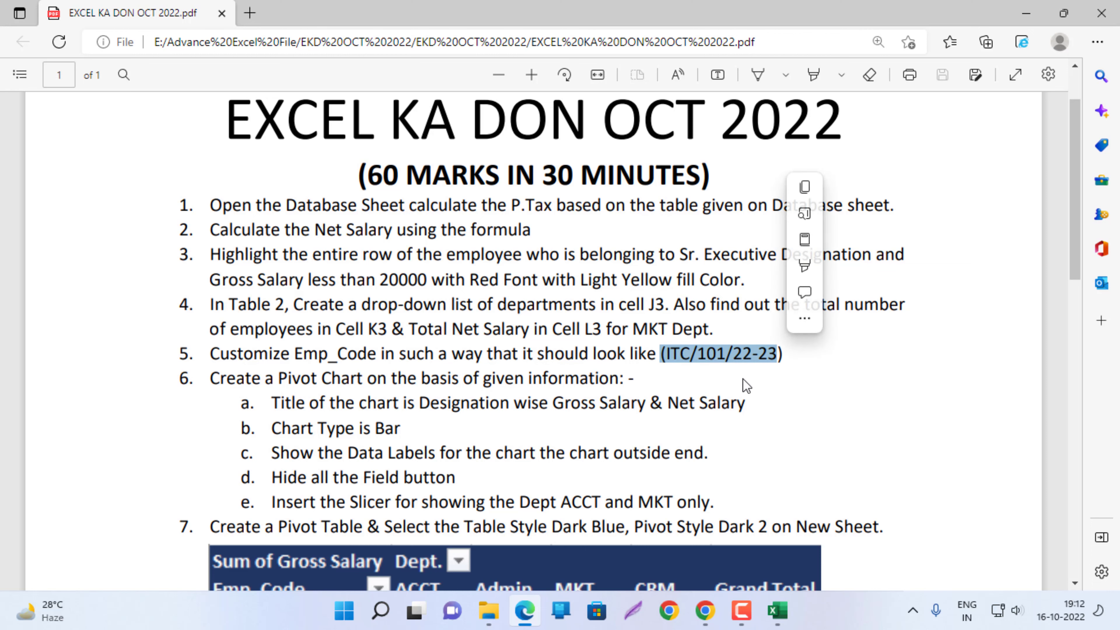
key(alt+Tab)
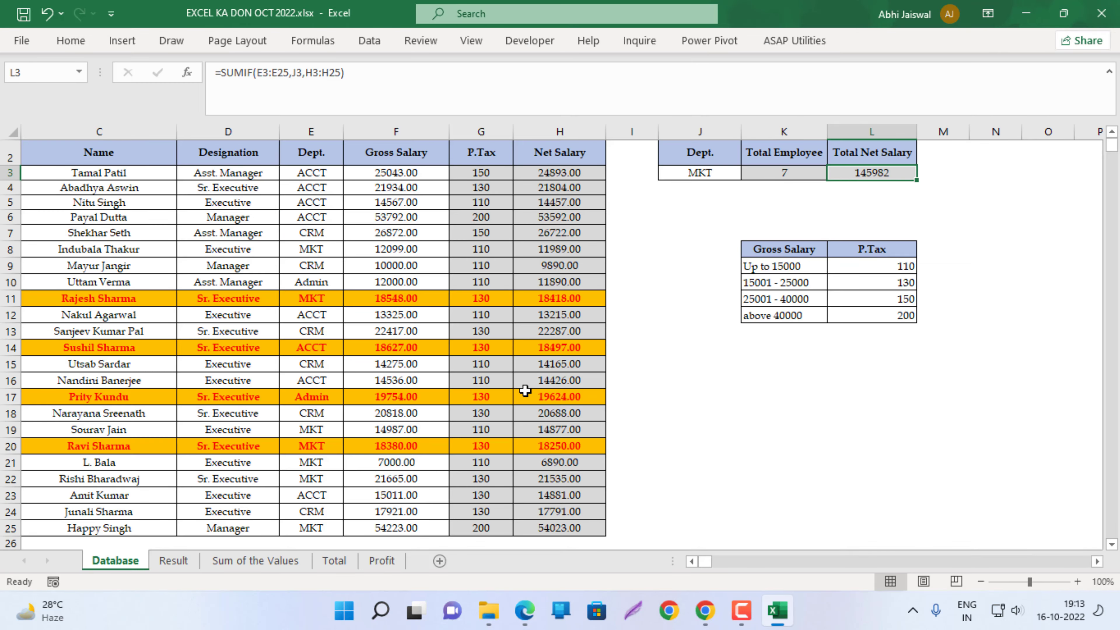
Select Emp_Code cells A3:A25 and clear the existing format code under Custom number format.
key(Left)
key(Home)
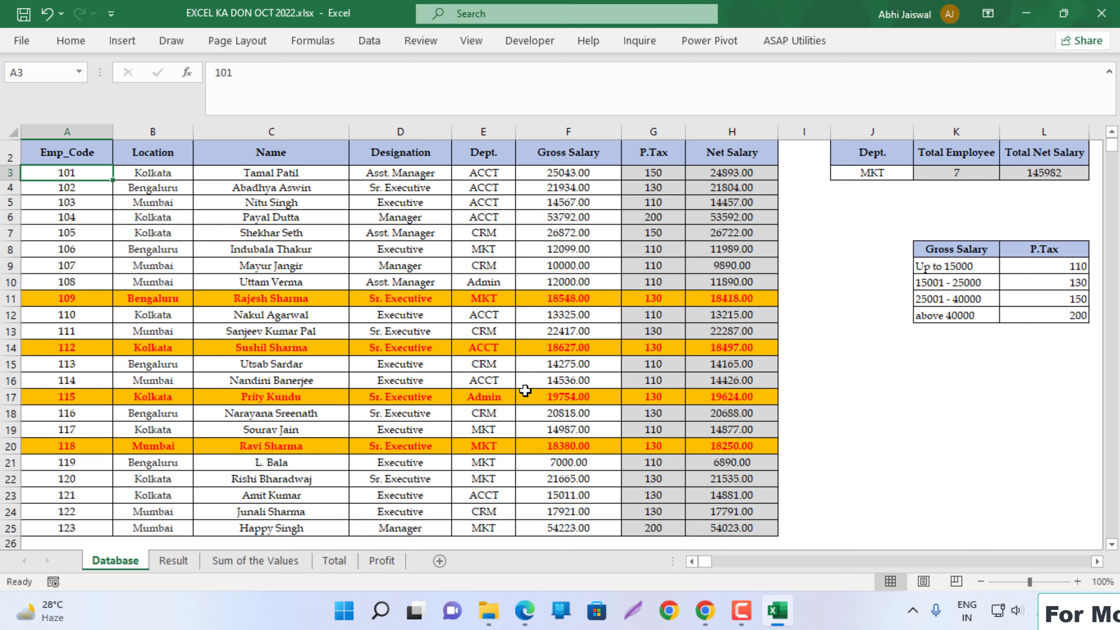
key(ctrl+shift+Down)
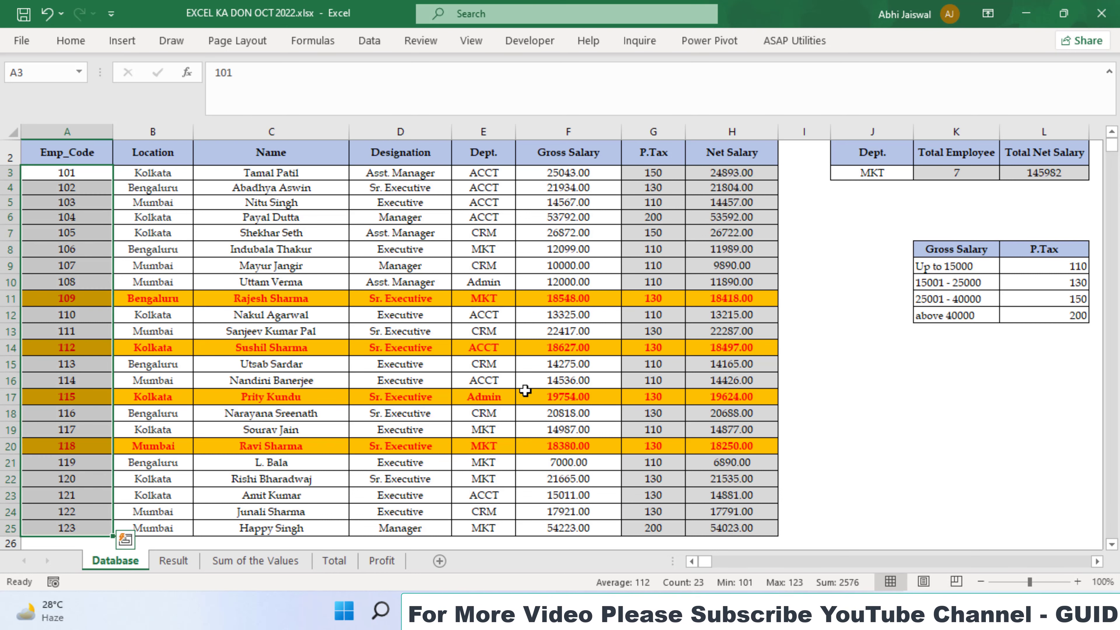
key(ctrl+1)
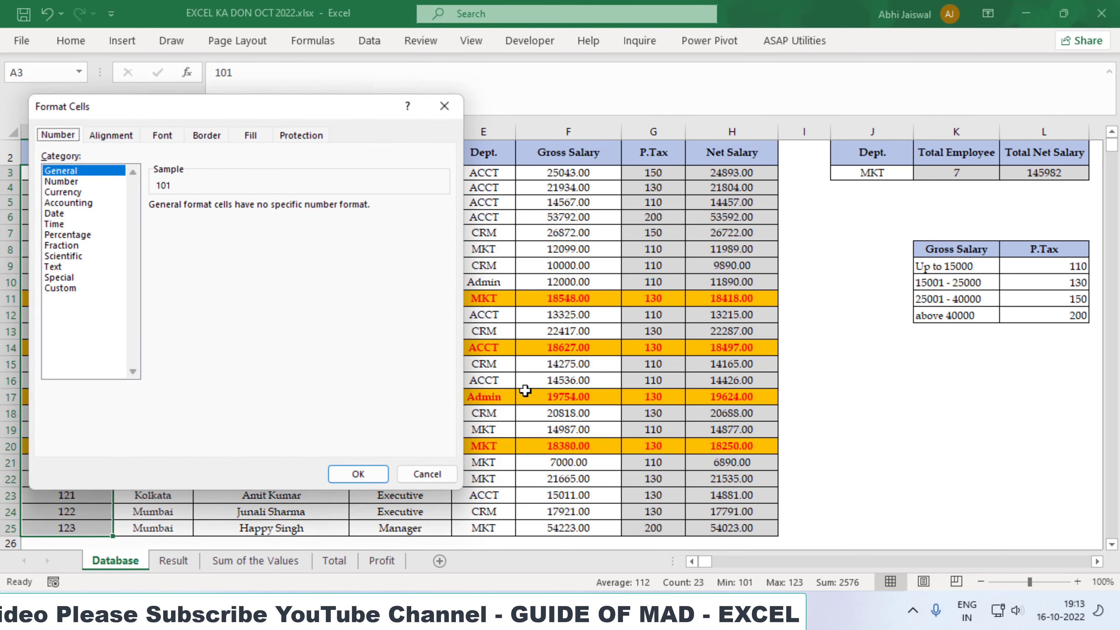
click(79, 287)
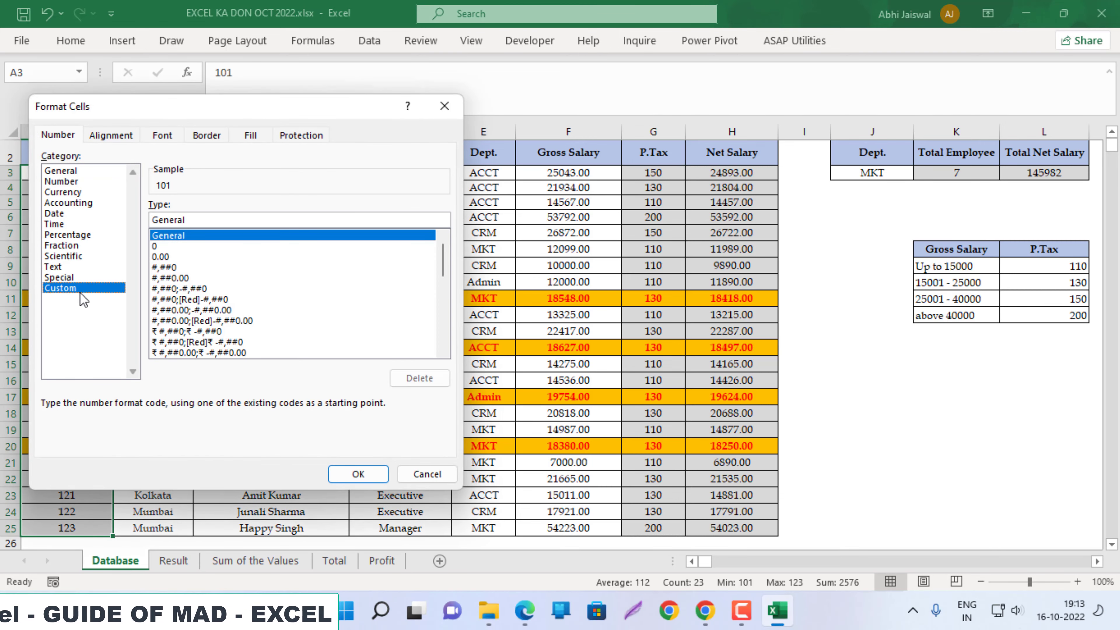
click(207, 220)
key(BackSpace)
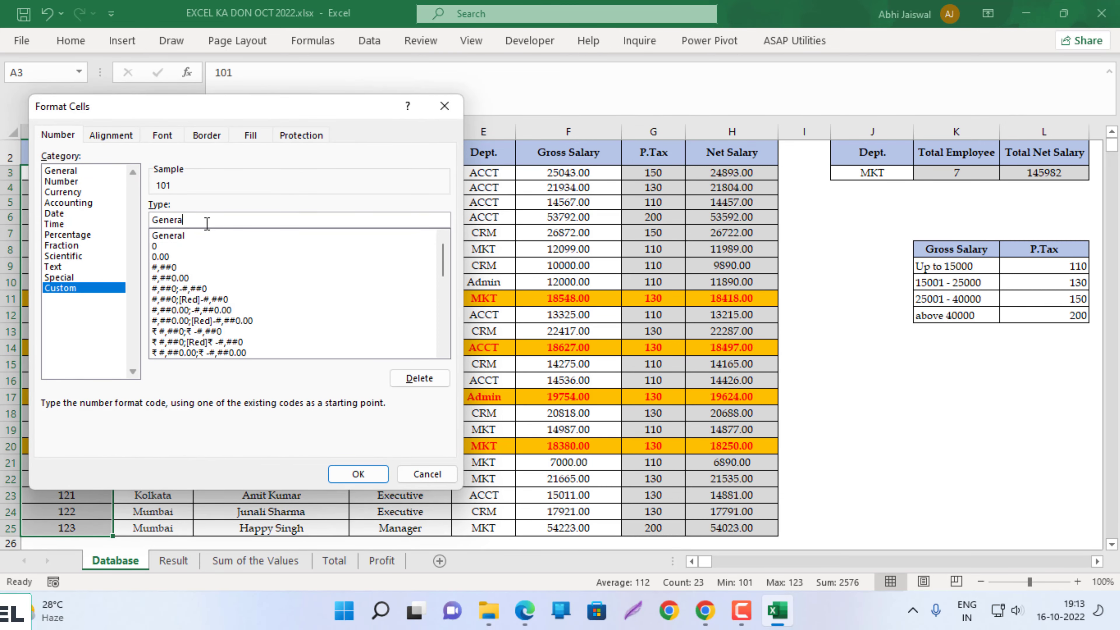
key(BackSpace)
key(BackSpace)
key(BackSpace)
Paste the copied ITC/101/22-23 pattern into the custom format code box.
key(alt+Tab)
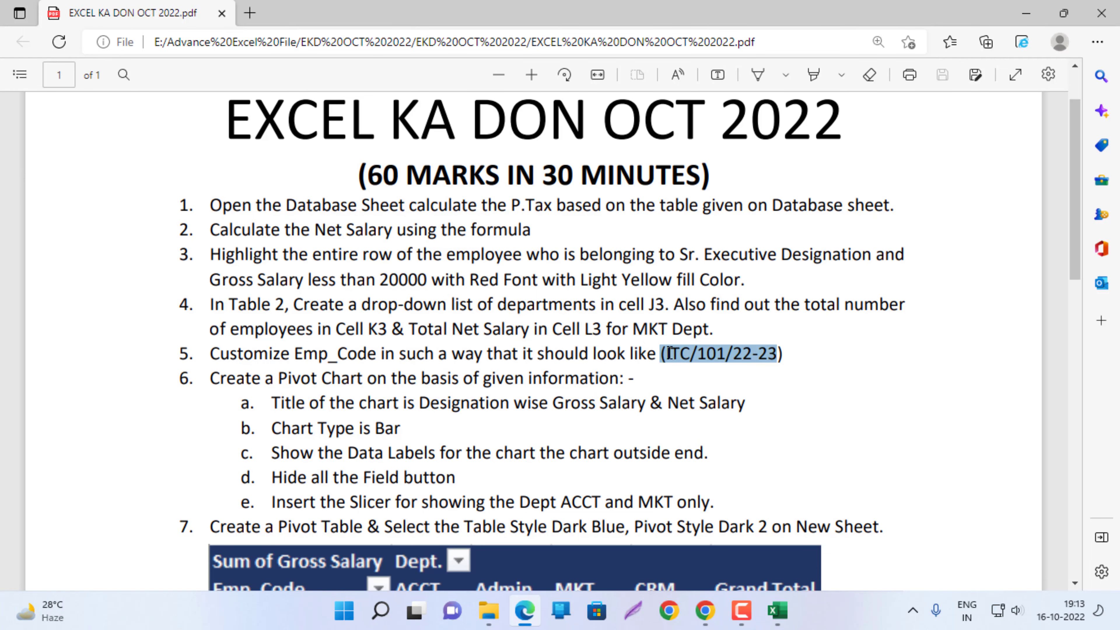
drag(666, 353, 777, 356)
key(ctrl+c)
key(alt+Tab)
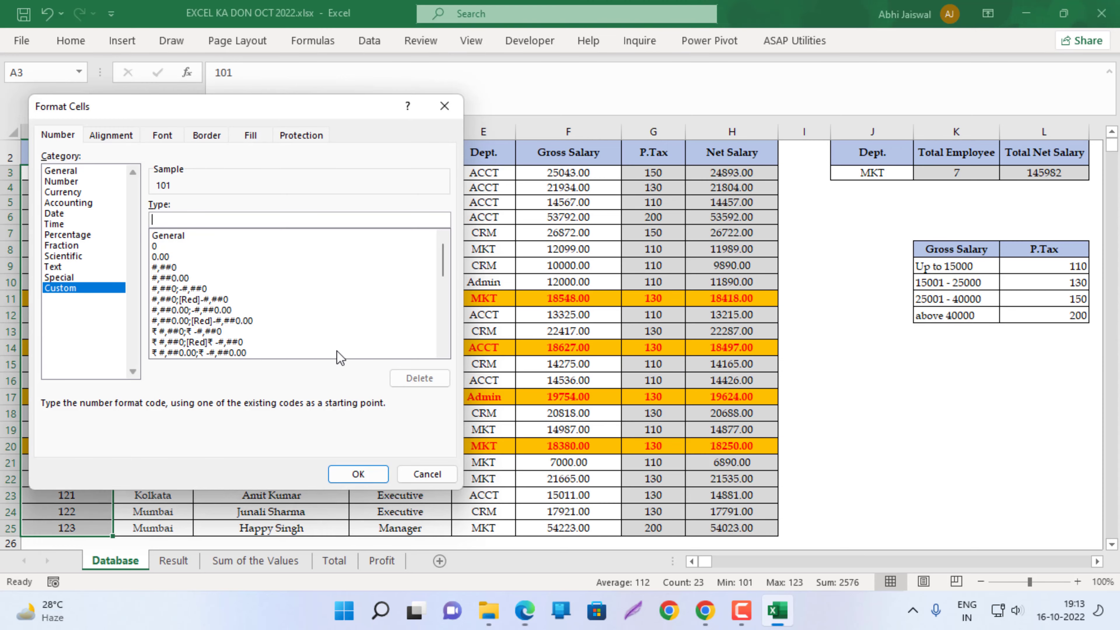
key(ctrl+v)
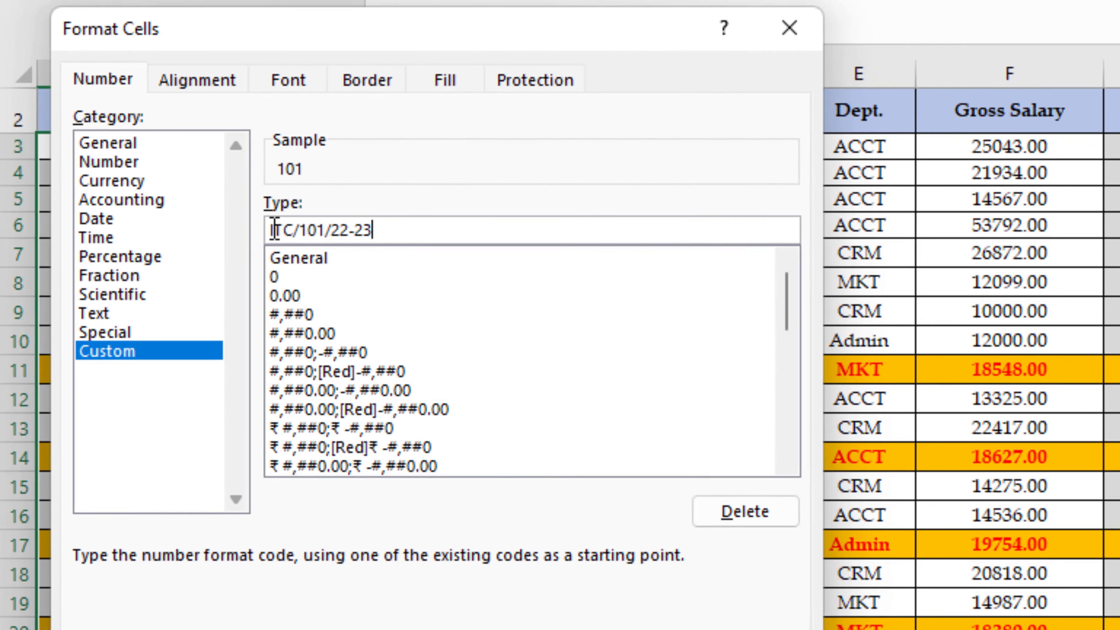
text(")
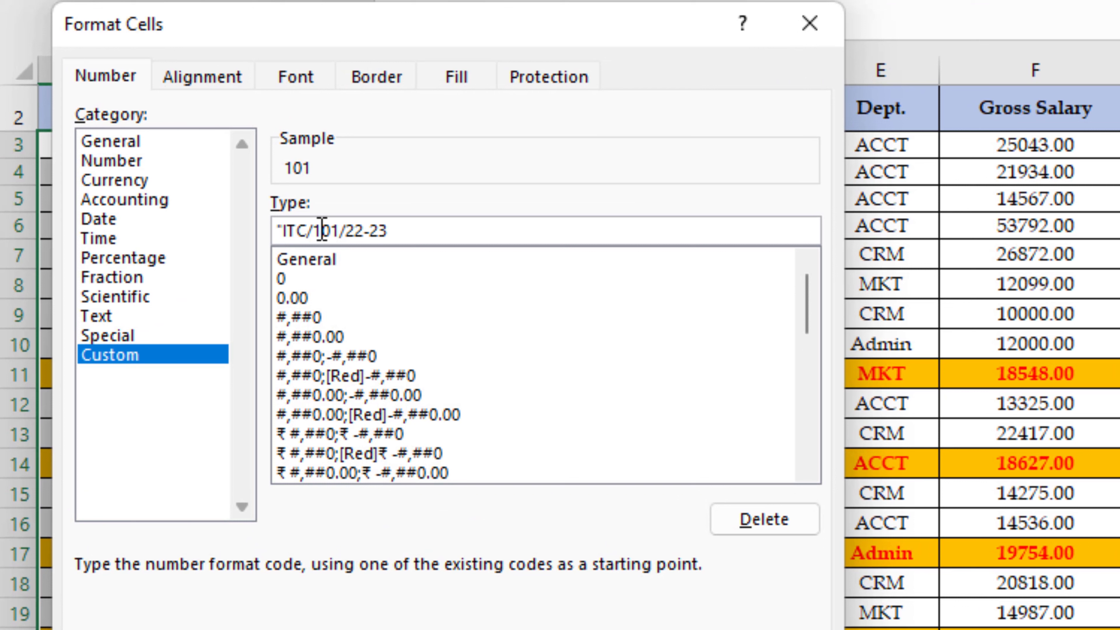
Edit the format code to ITC/"000"/22-23 and apply it to the Emp_Code values.
click(314, 230)
text(")
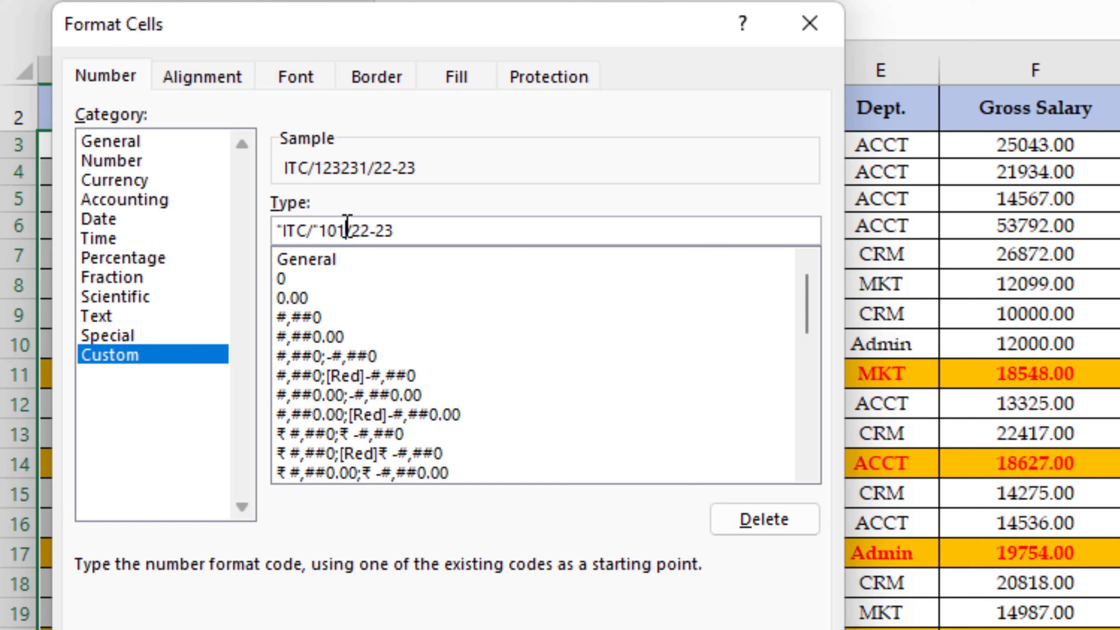
key(BackSpace)
key(BackSpace)
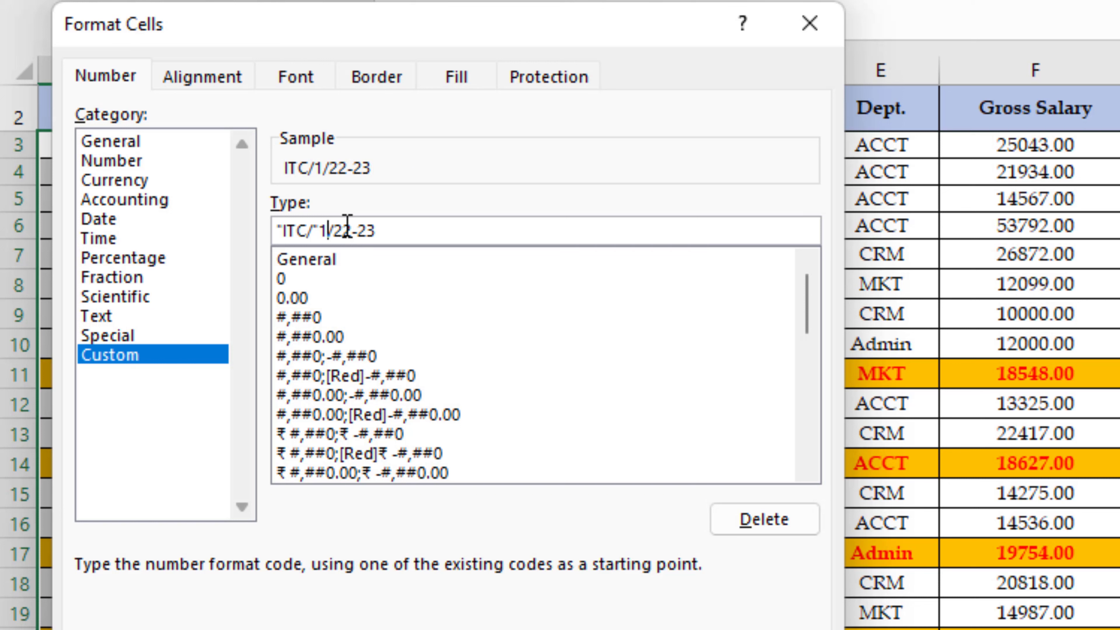
key(BackSpace)
text(000)
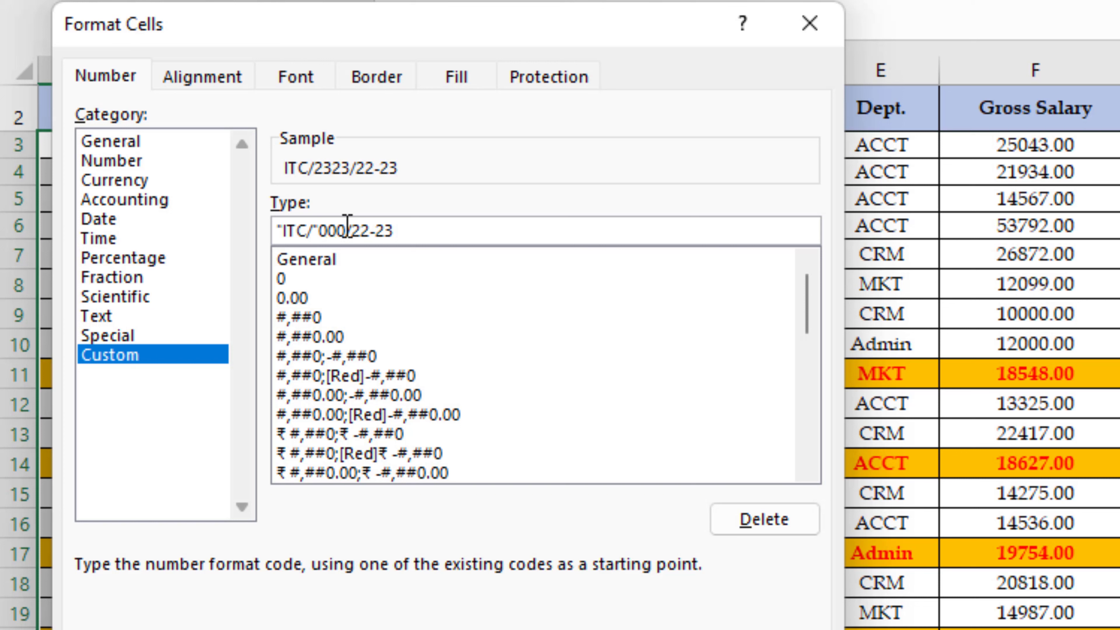
text(")
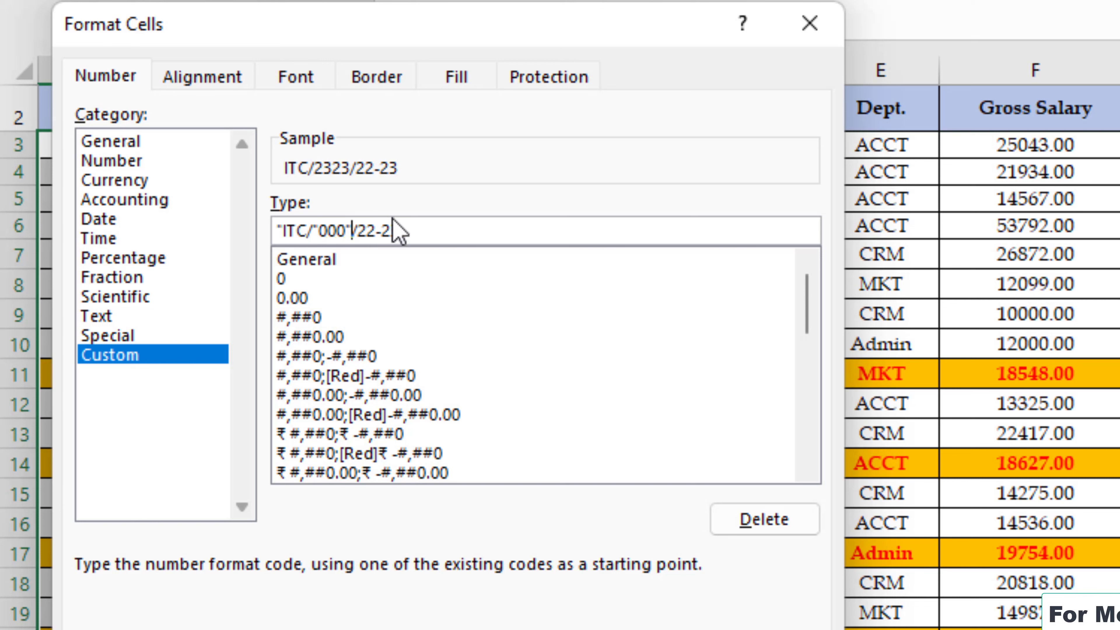
click(421, 233)
text(")
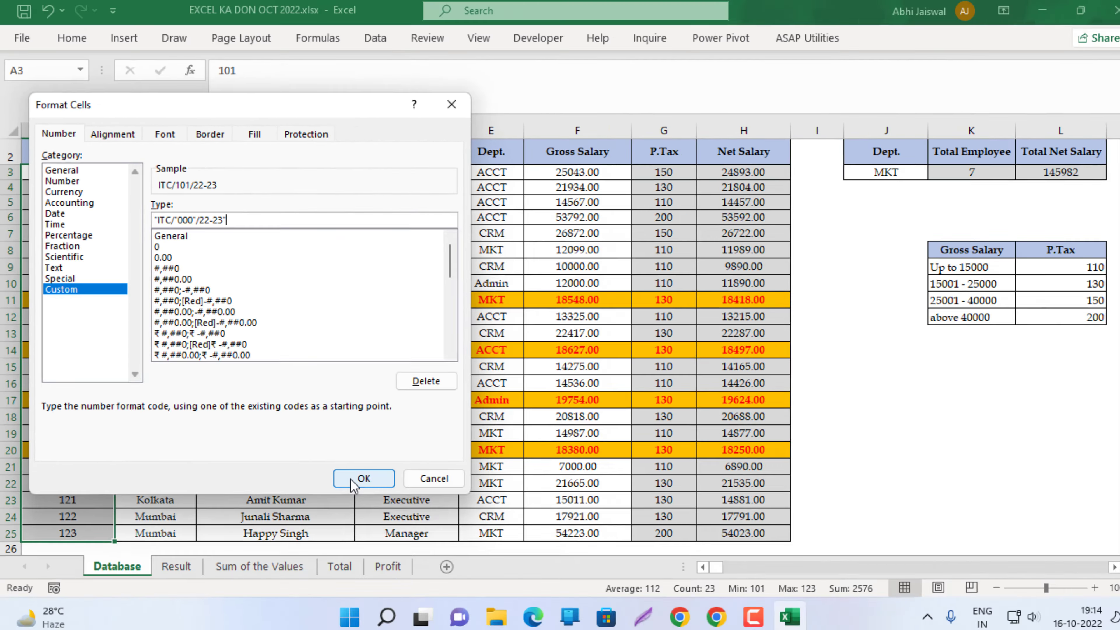
click(352, 479)
key(alt+Tab)
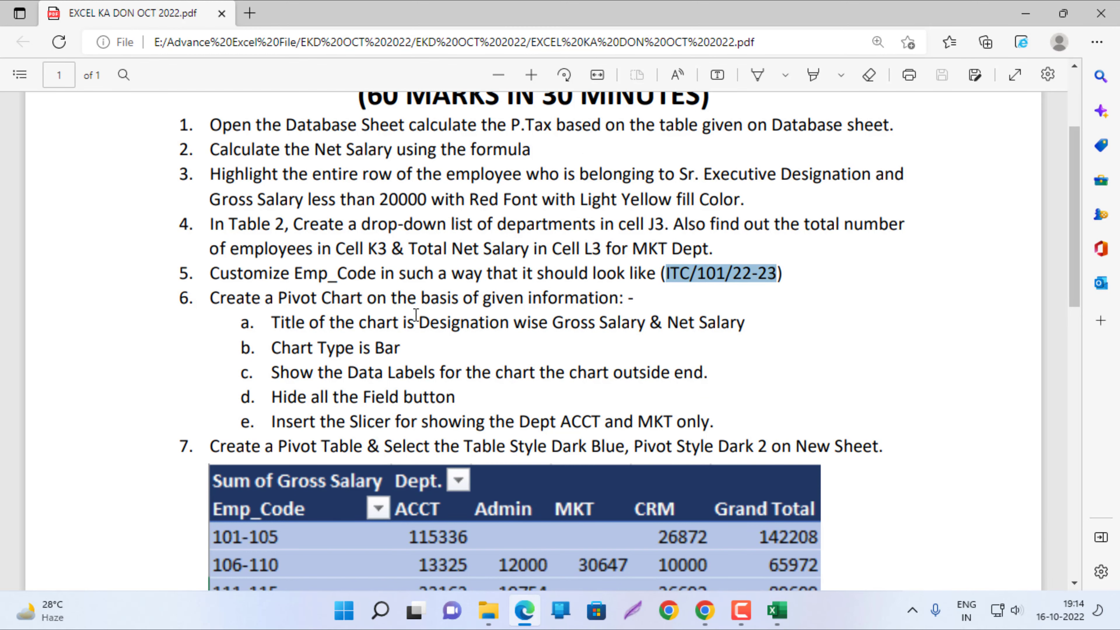
Review task 6's PivotChart requirements by Designation, then select a cell in the employee table.
scroll(415, 318, down, 2)
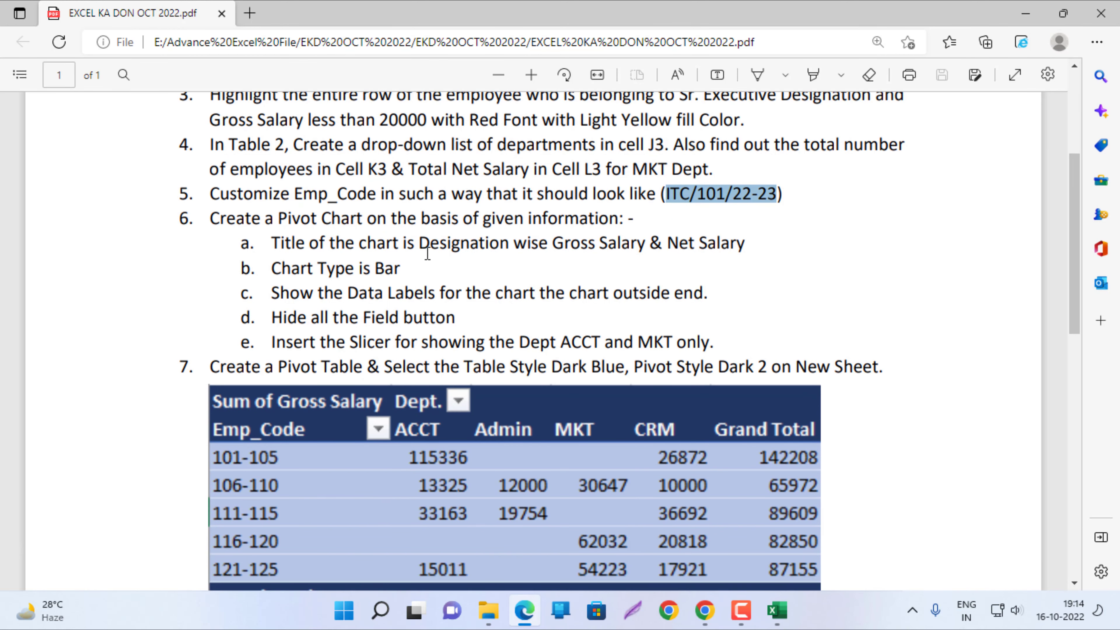
drag(419, 243, 512, 243)
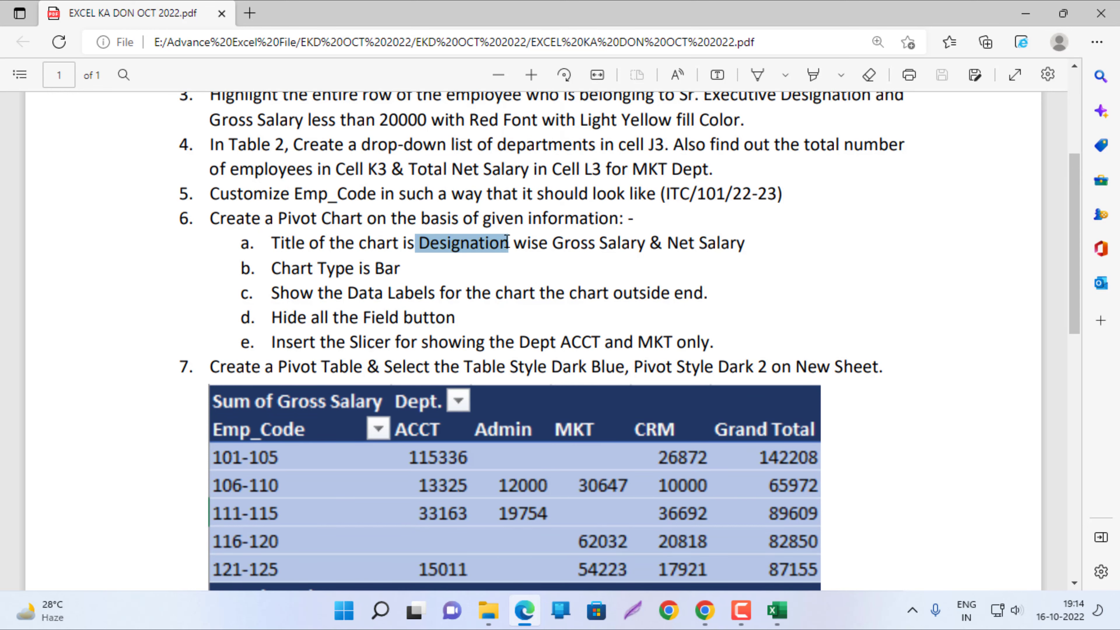
click(559, 247)
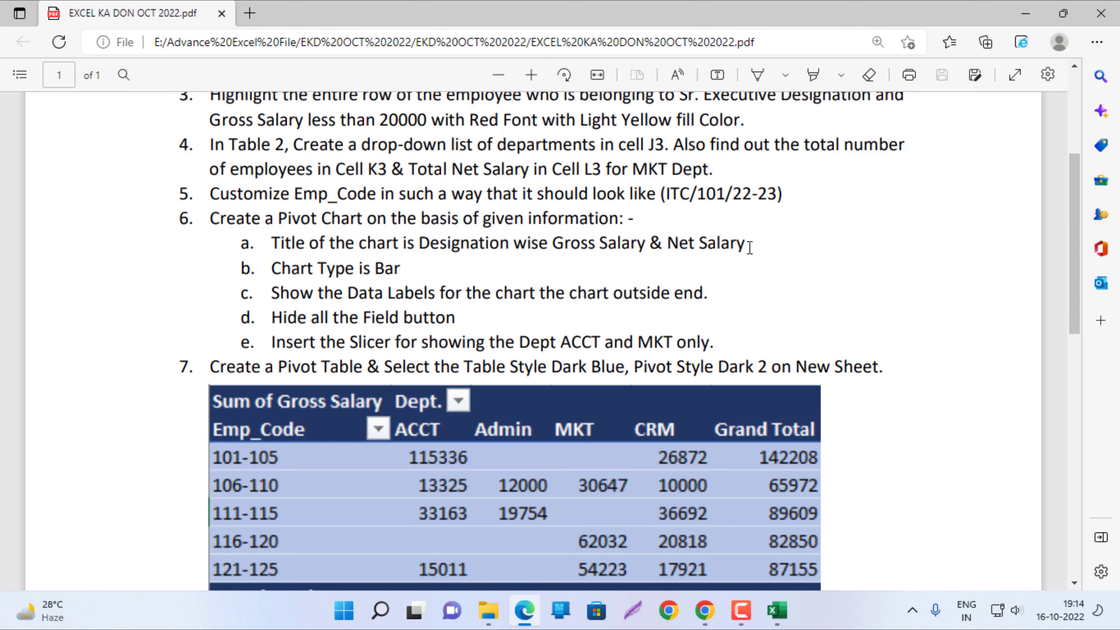
key(alt+Tab)
click(303, 241)
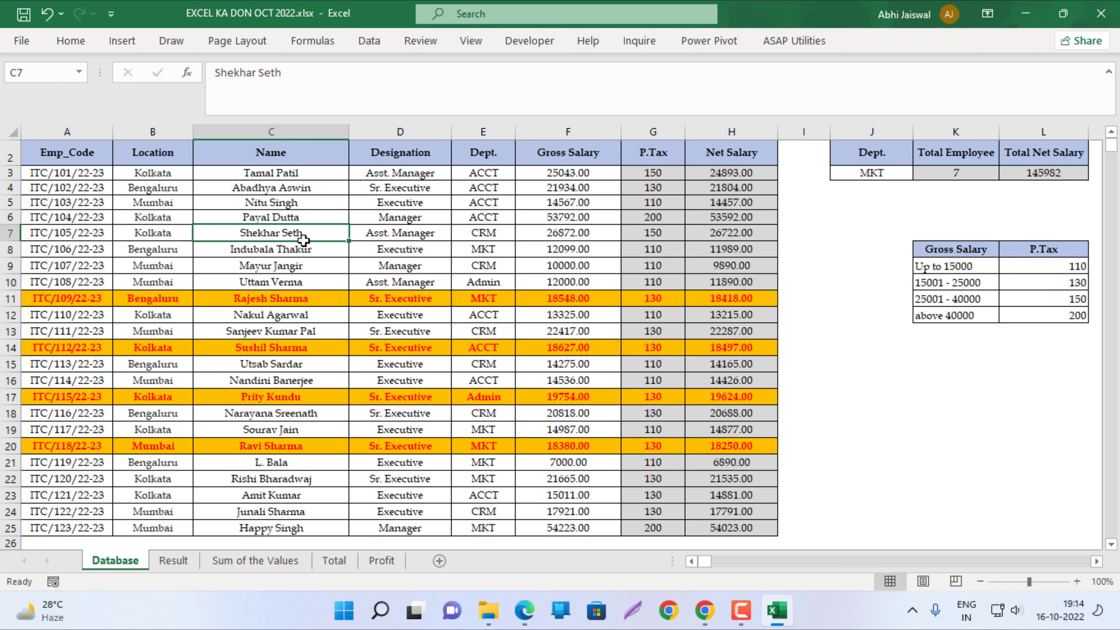
Insert an empty PivotChart from the table on the existing sheet at cell K16.
click(121, 44)
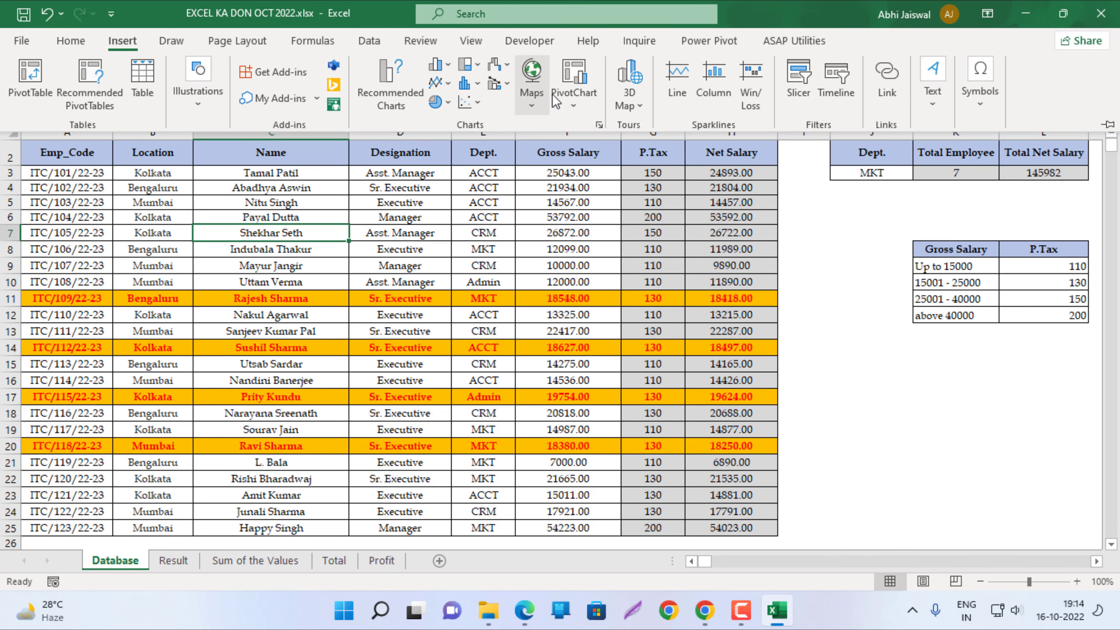
click(573, 95)
click(589, 127)
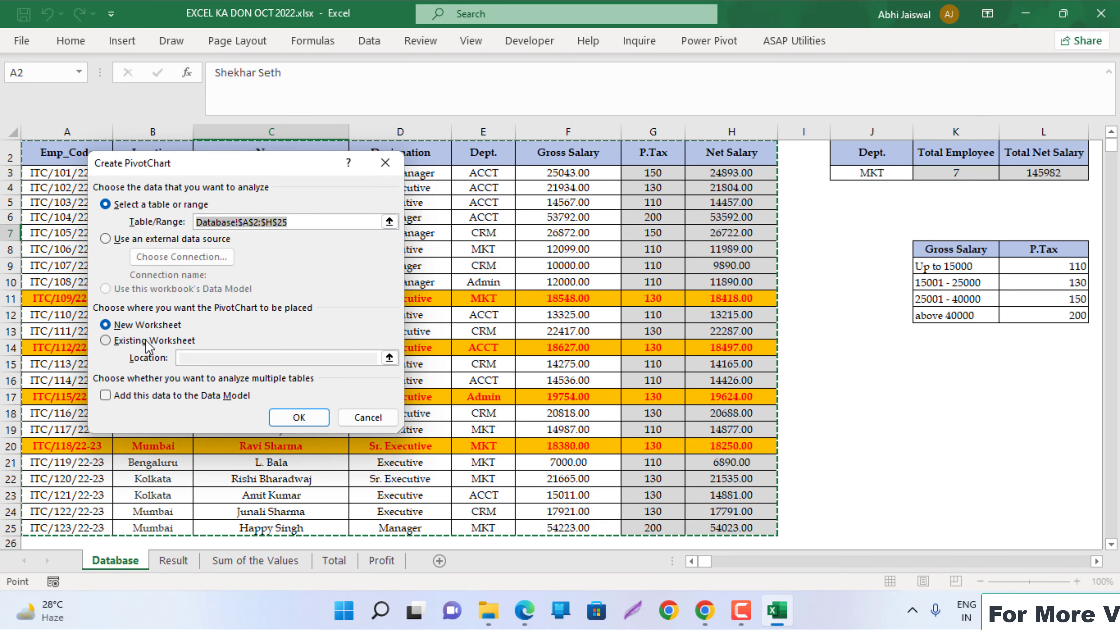
click(146, 342)
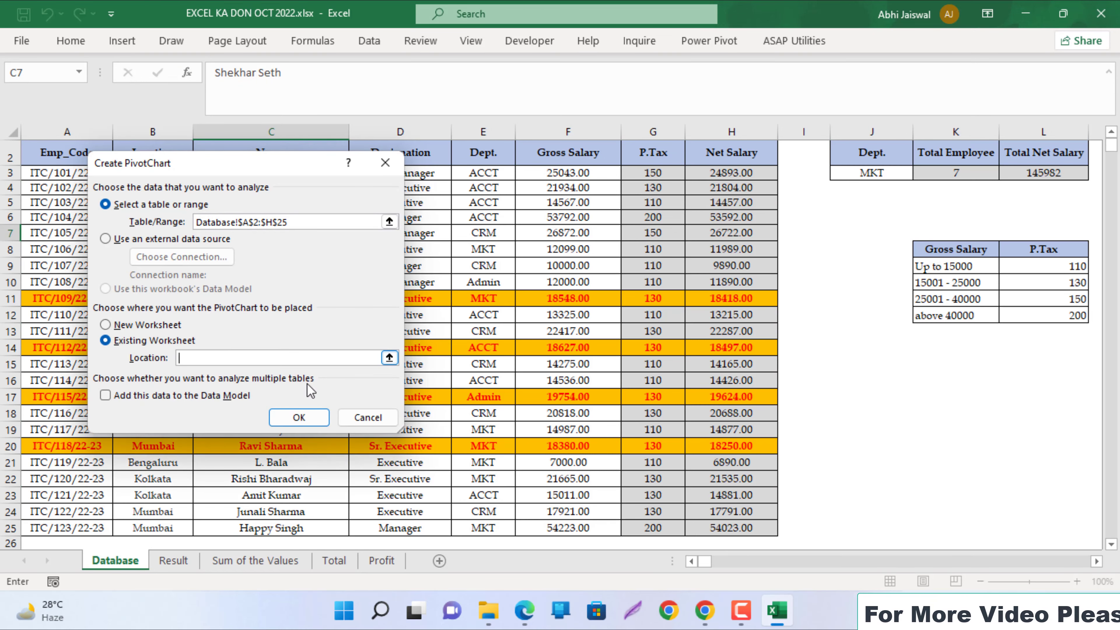
click(949, 380)
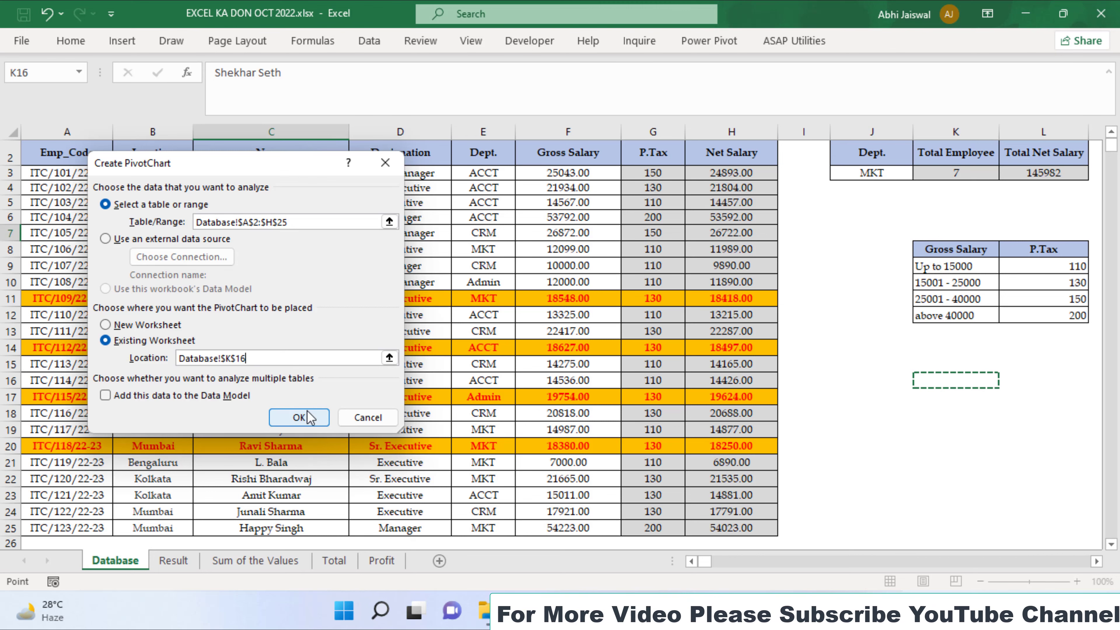
click(298, 417)
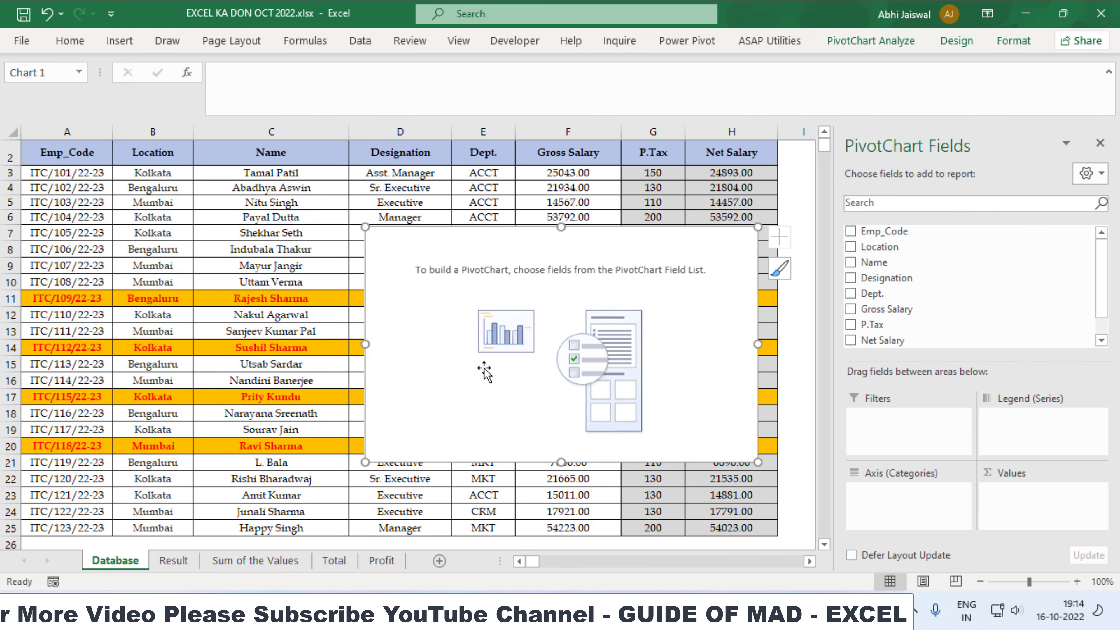
Put Designation on the axis and Gross Salary and Net Salary as summed values.
key(alt+Tab)
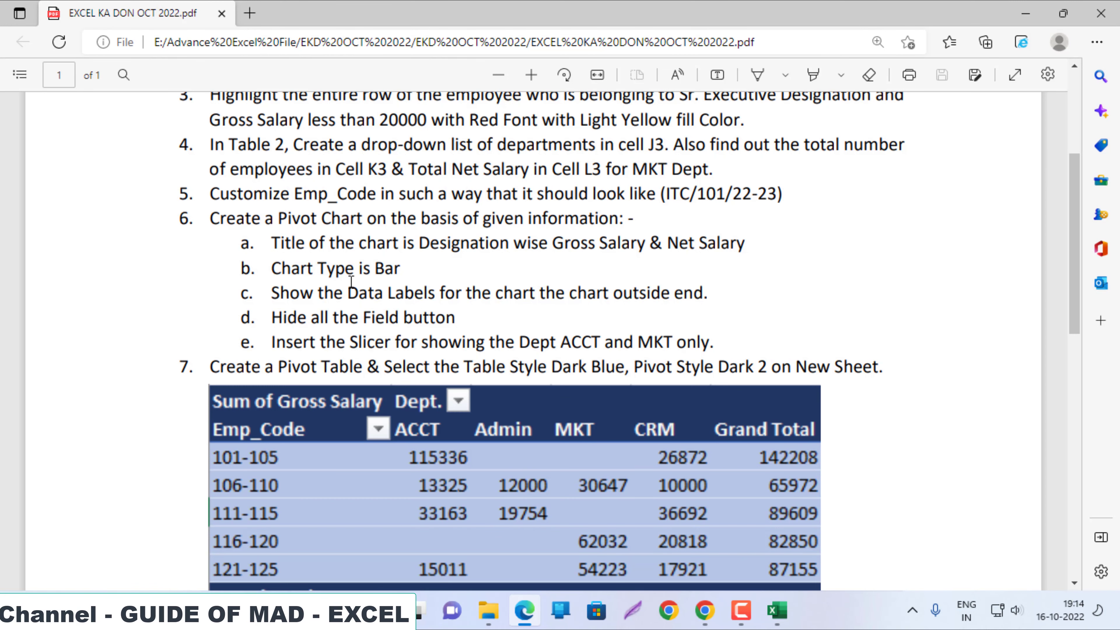
key(alt+Tab)
drag(887, 265, 883, 493)
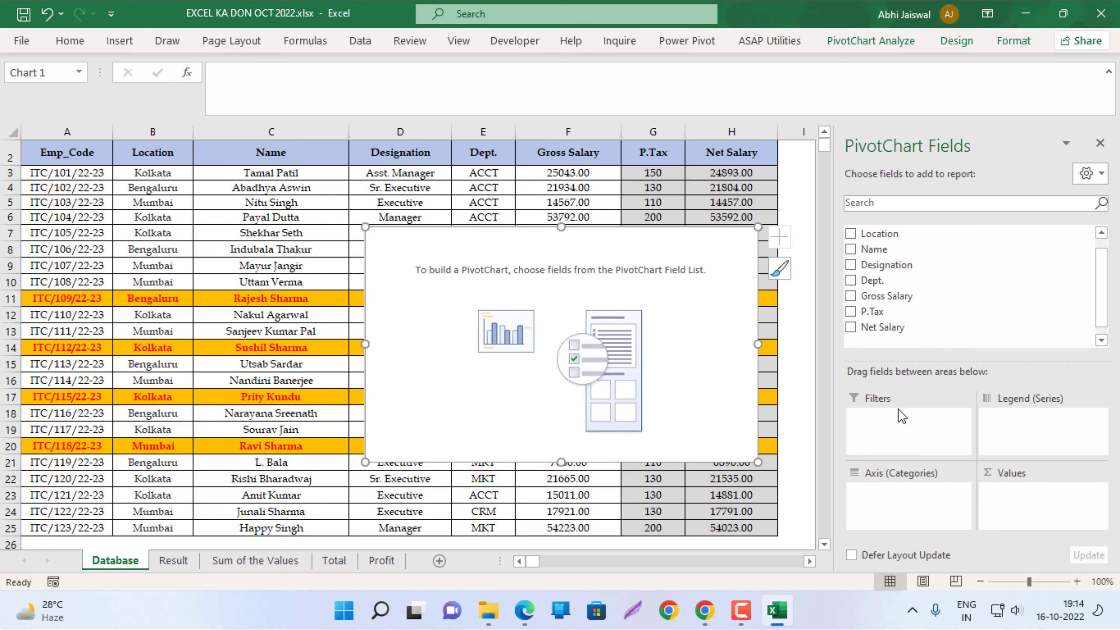
drag(886, 296, 1013, 494)
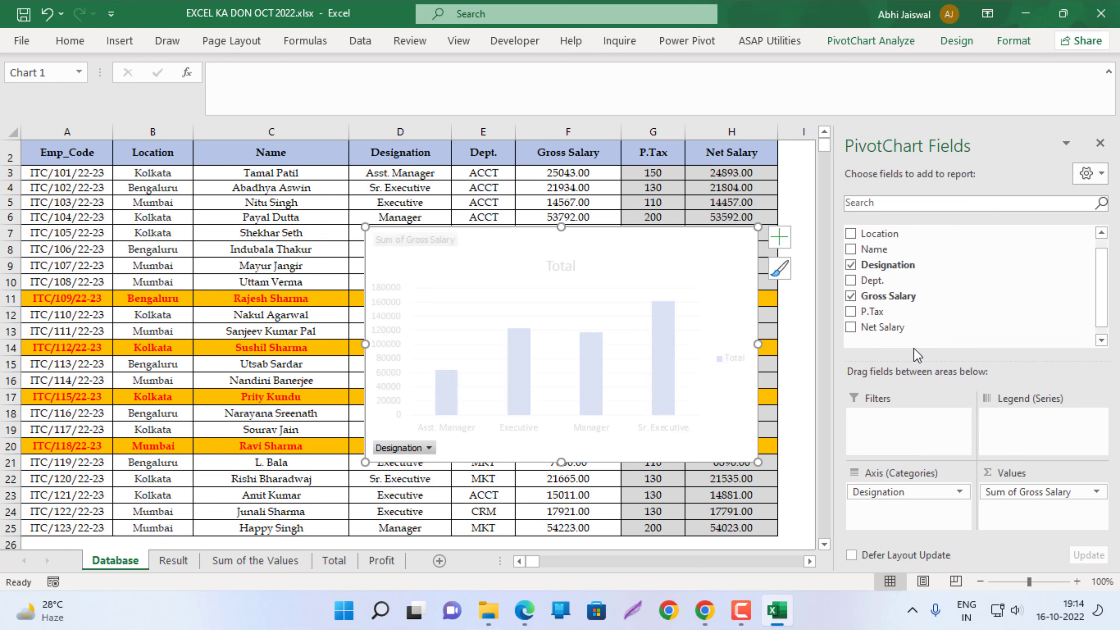
drag(883, 327, 1019, 513)
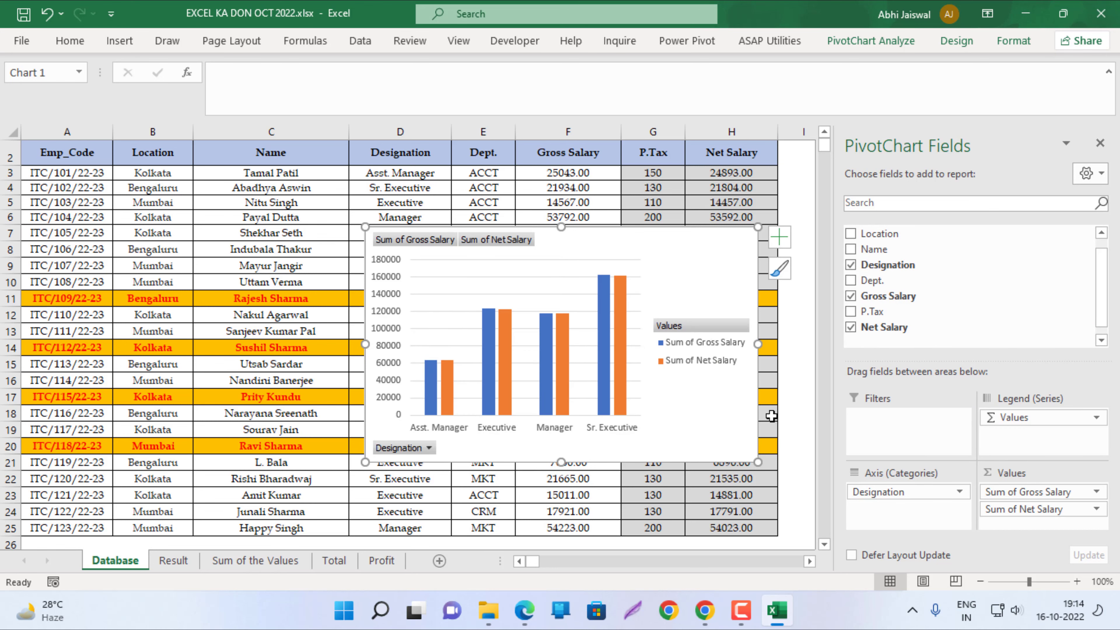
key(alt+Tab)
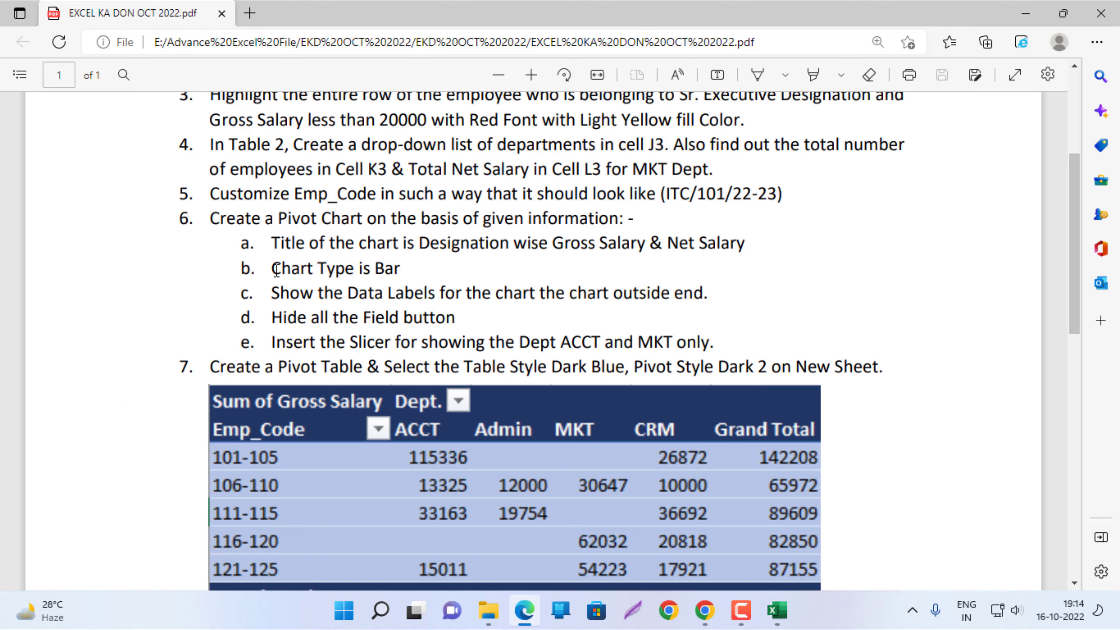
key(alt+Tab)
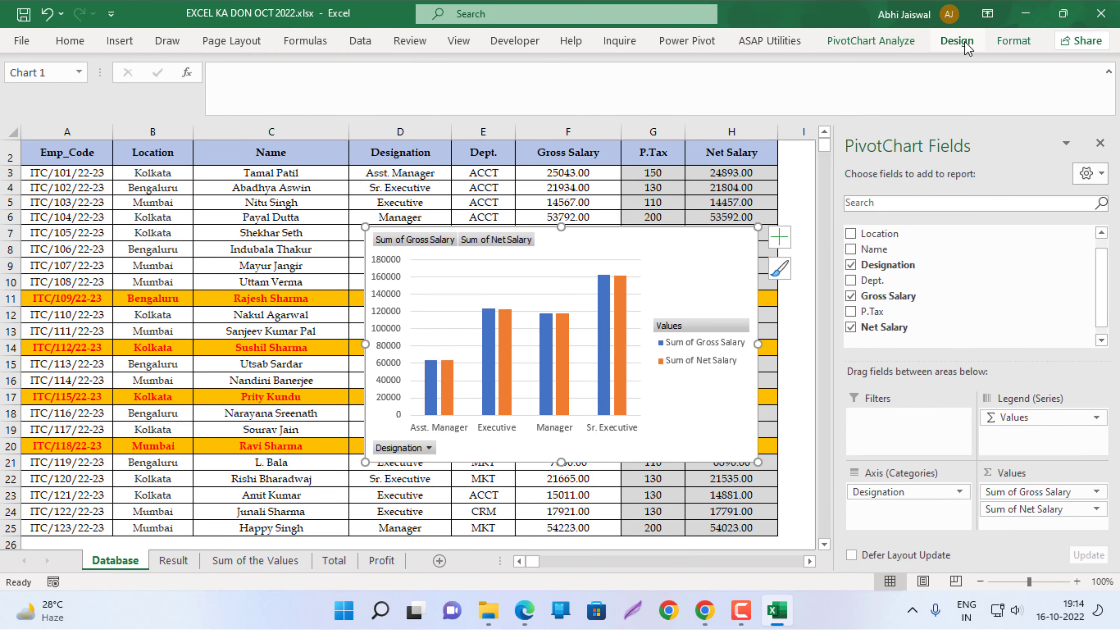
click(957, 40)
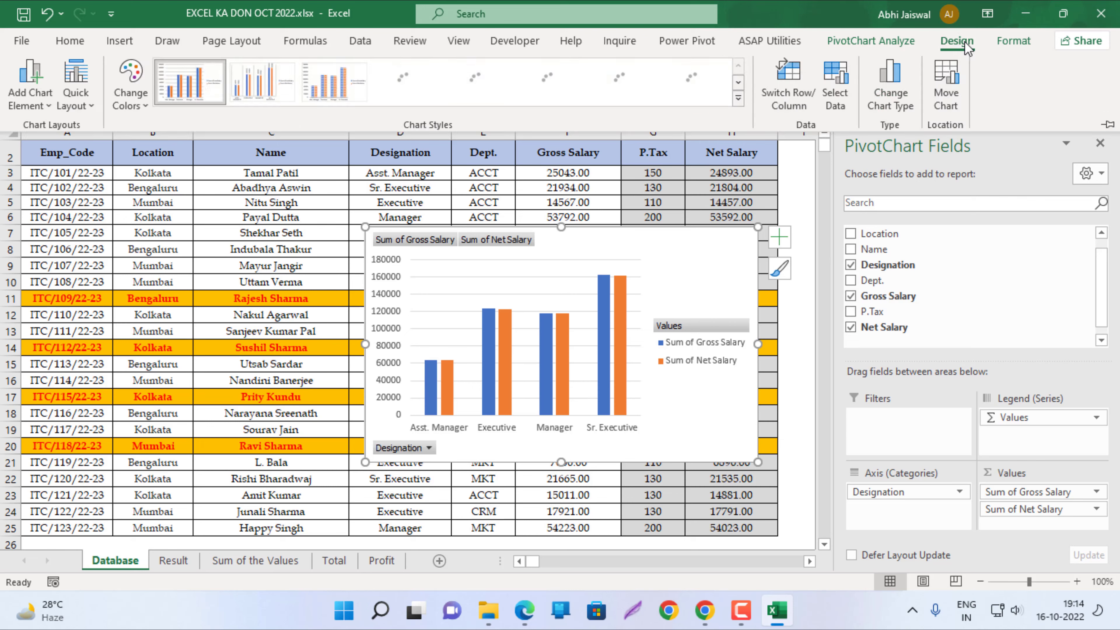
Change the salary PivotChart's type to Bar > Clustered Bar.
click(1107, 124)
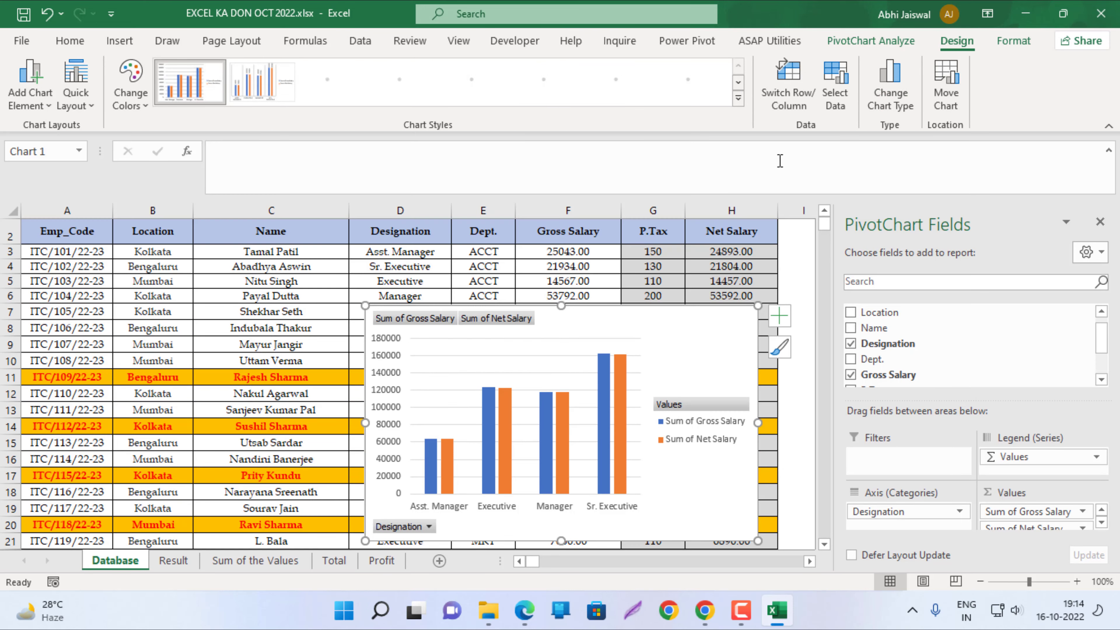
click(891, 86)
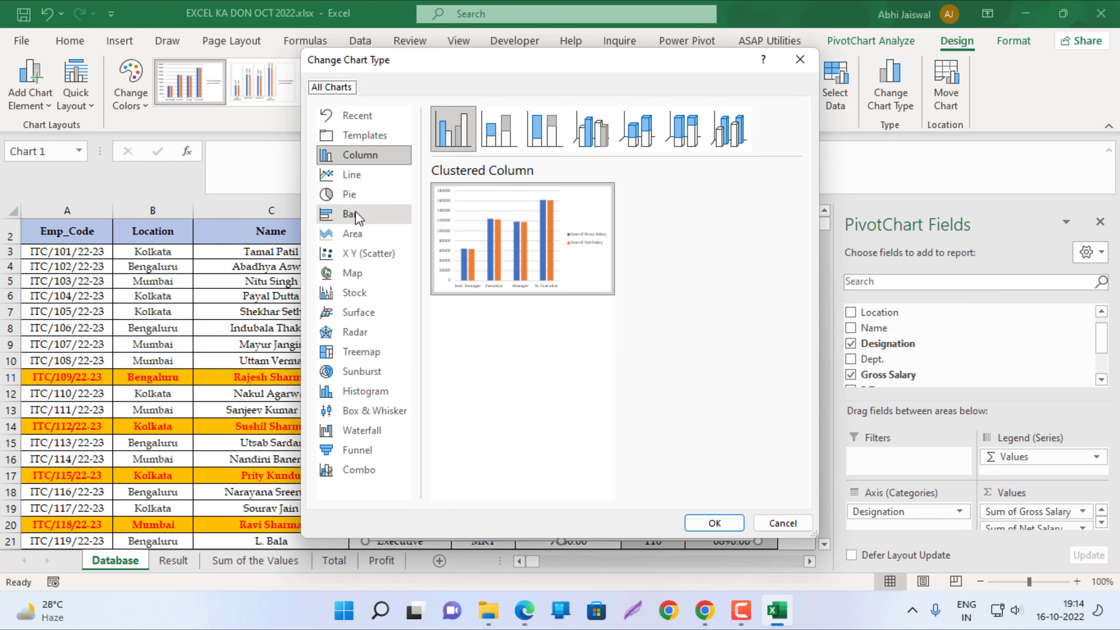
click(350, 215)
click(711, 525)
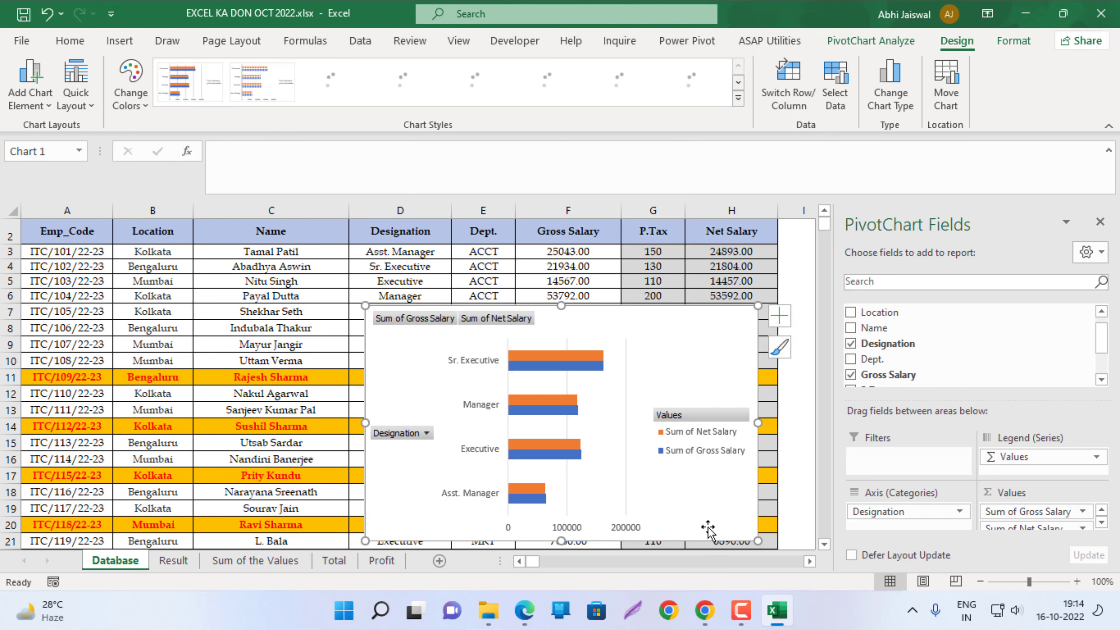
key(alt+Tab)
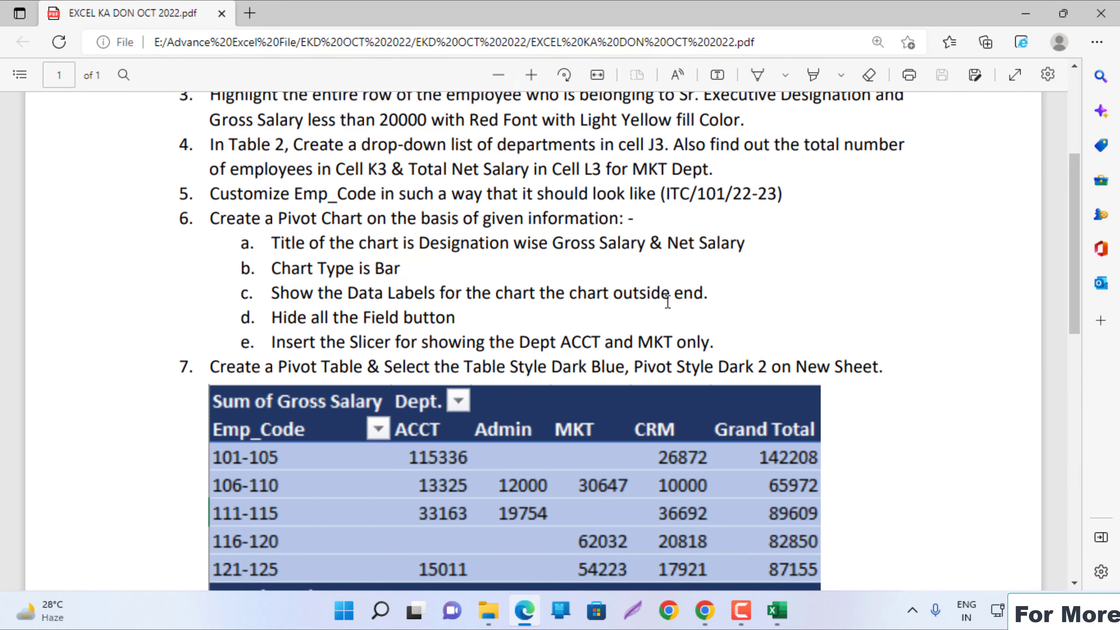
key(alt+Tab)
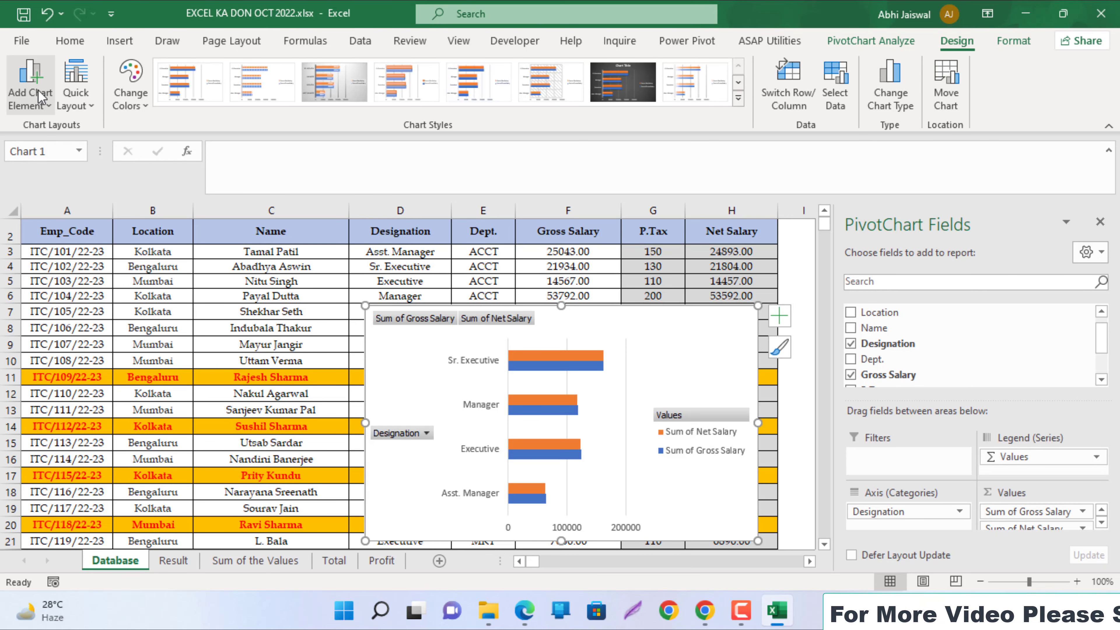
click(37, 90)
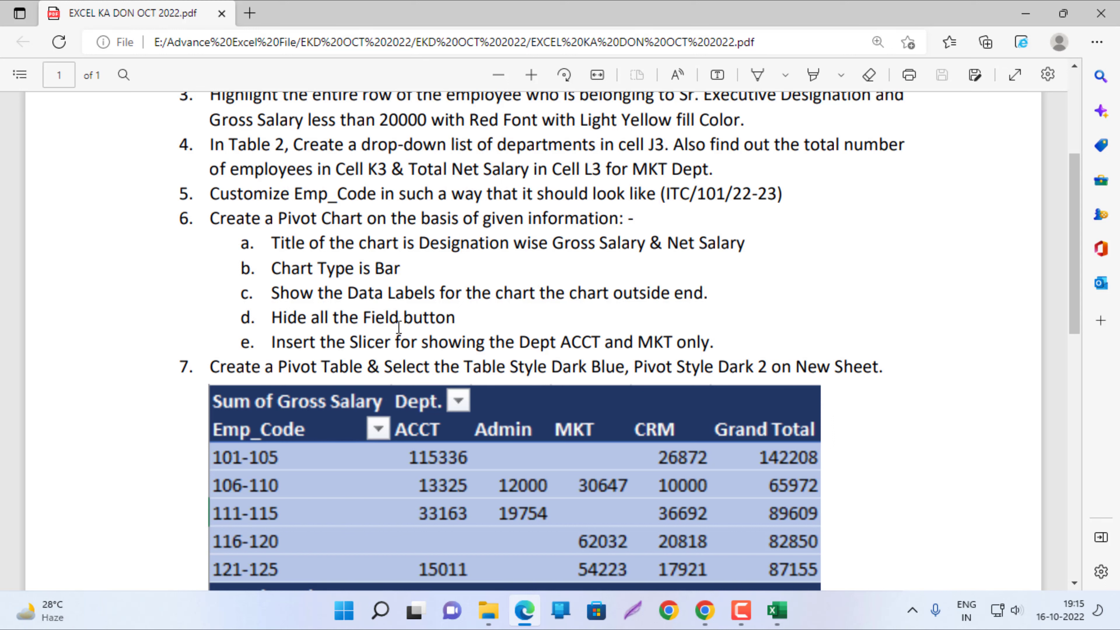
Hide all field buttons on the PivotChart.
key(alt+Tab)
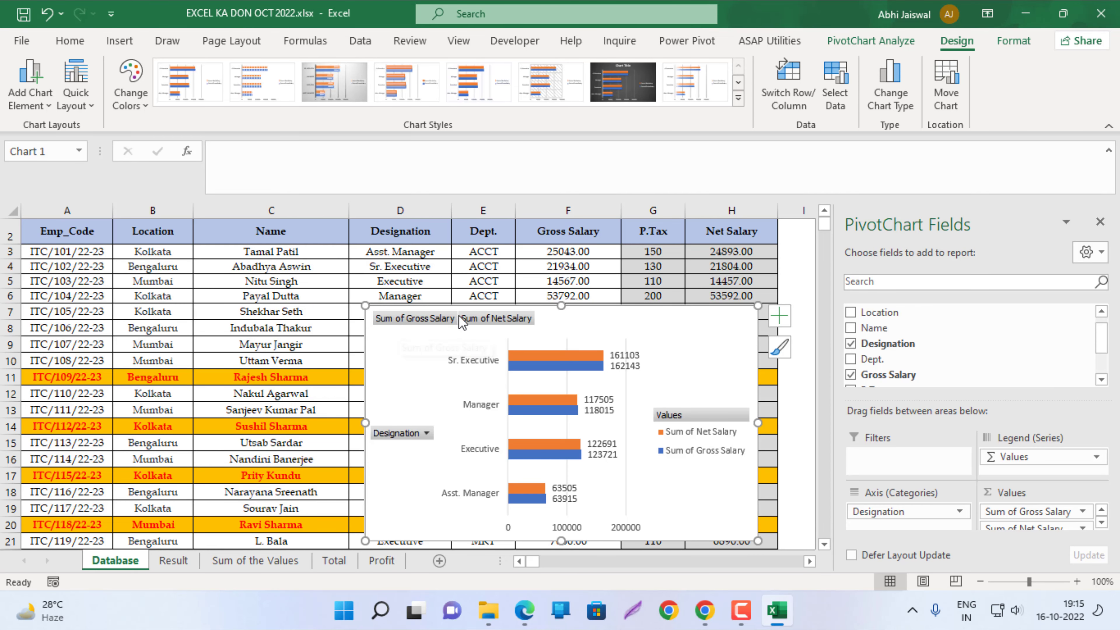
right_click(407, 316)
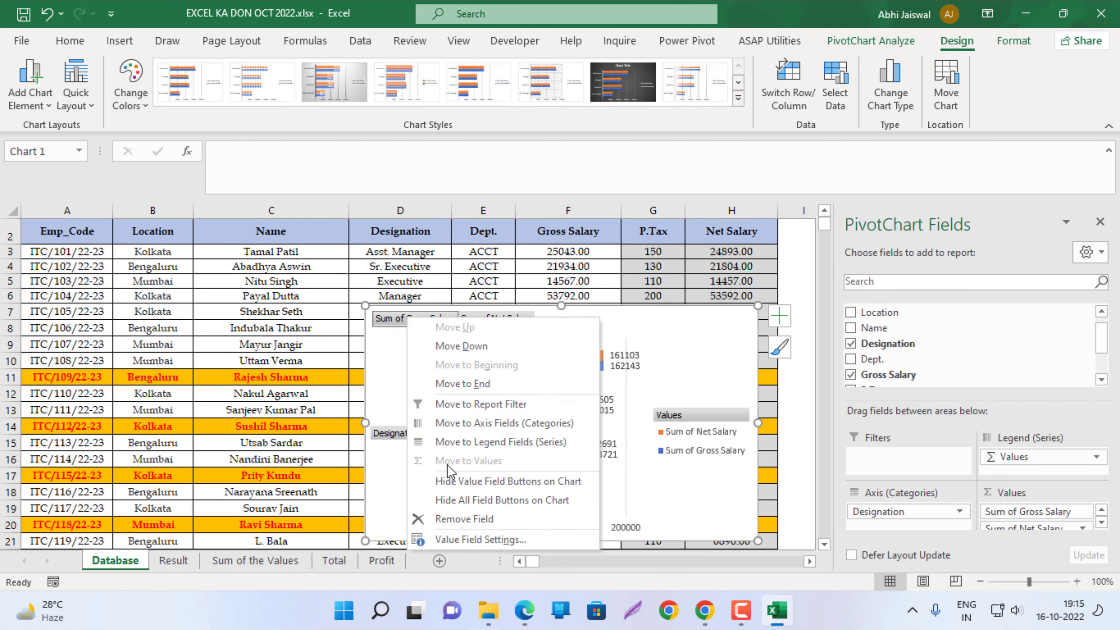
click(457, 504)
key(alt+Tab)
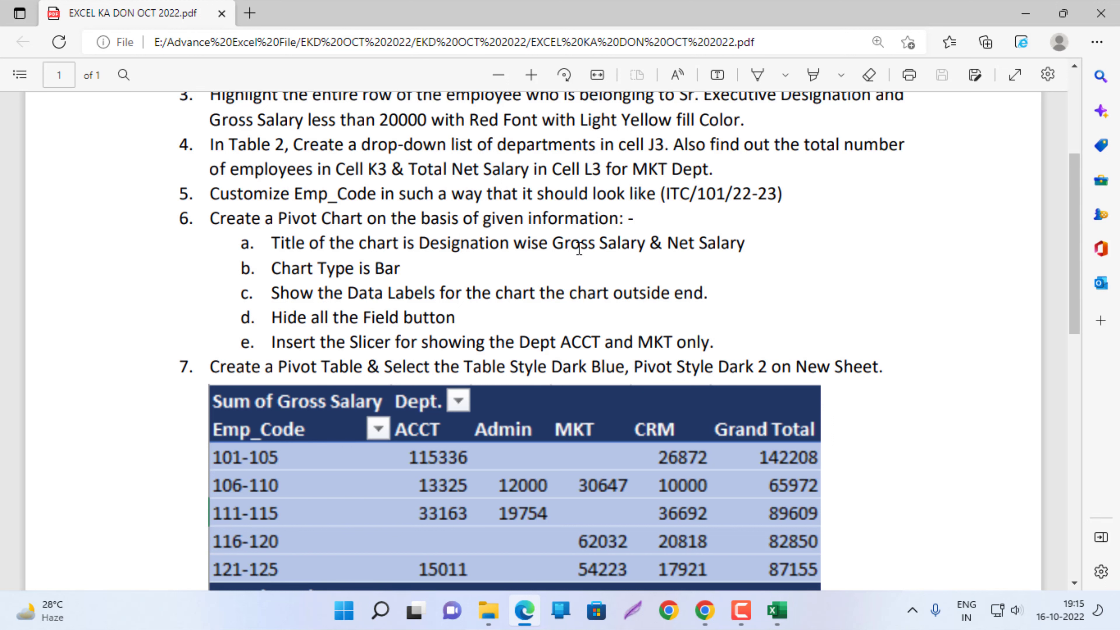
key(alt+Tab)
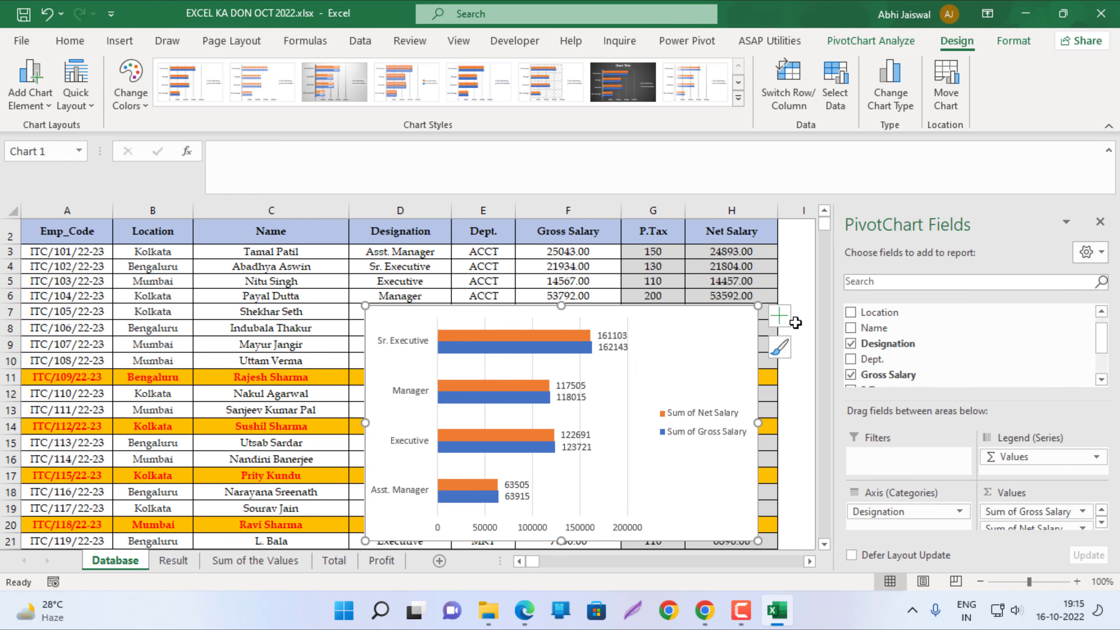
Add the chart title 'Designation wise Gross Salary & Net Salary'.
click(786, 320)
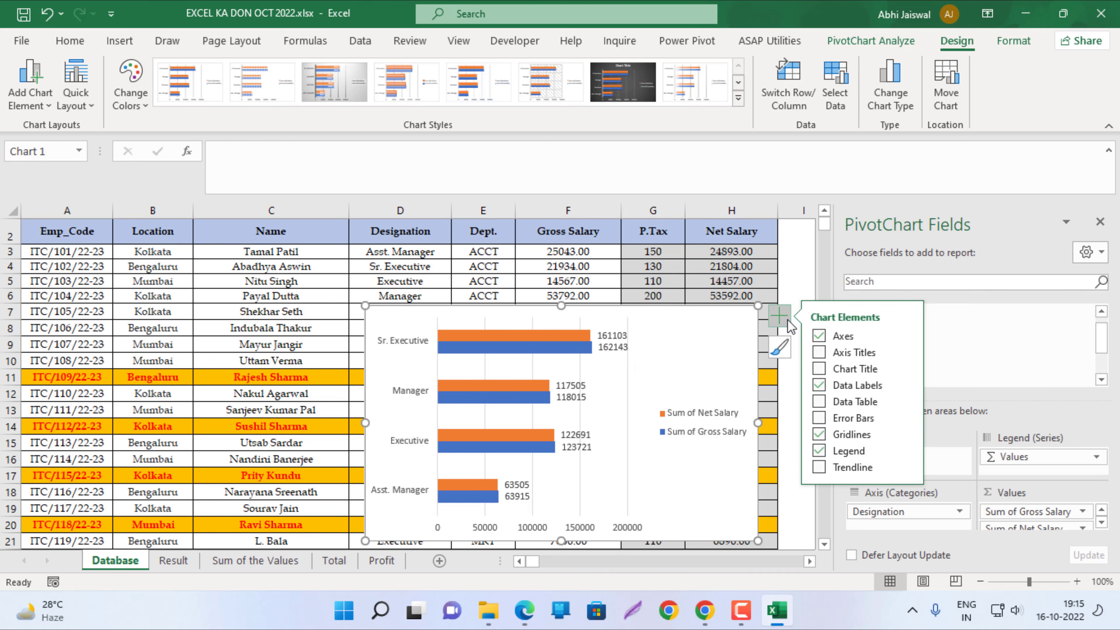
click(820, 369)
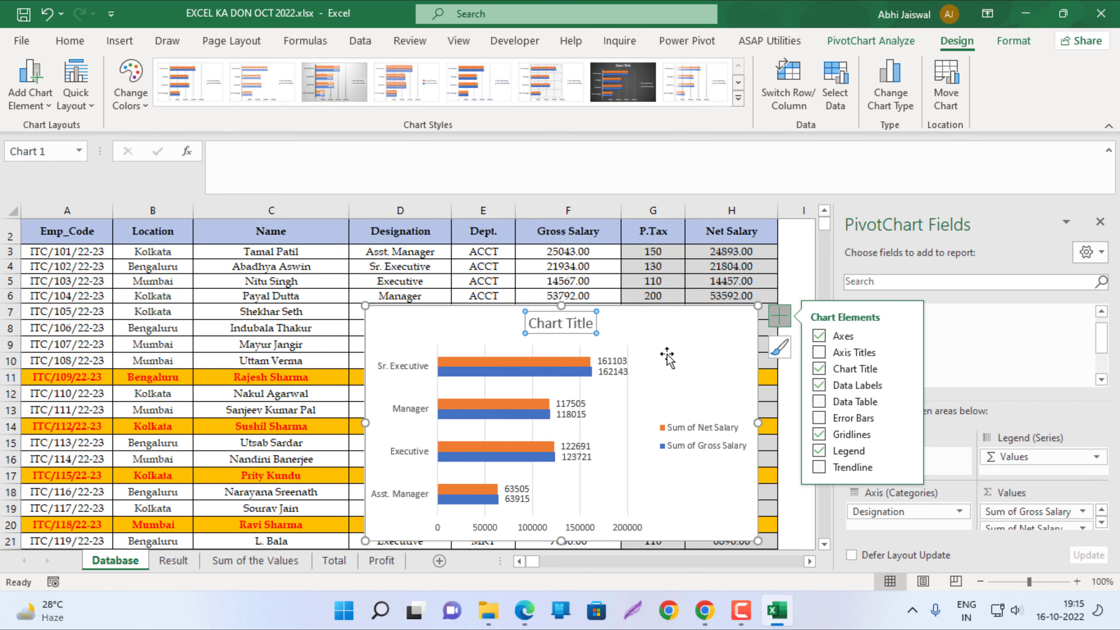
click(579, 320)
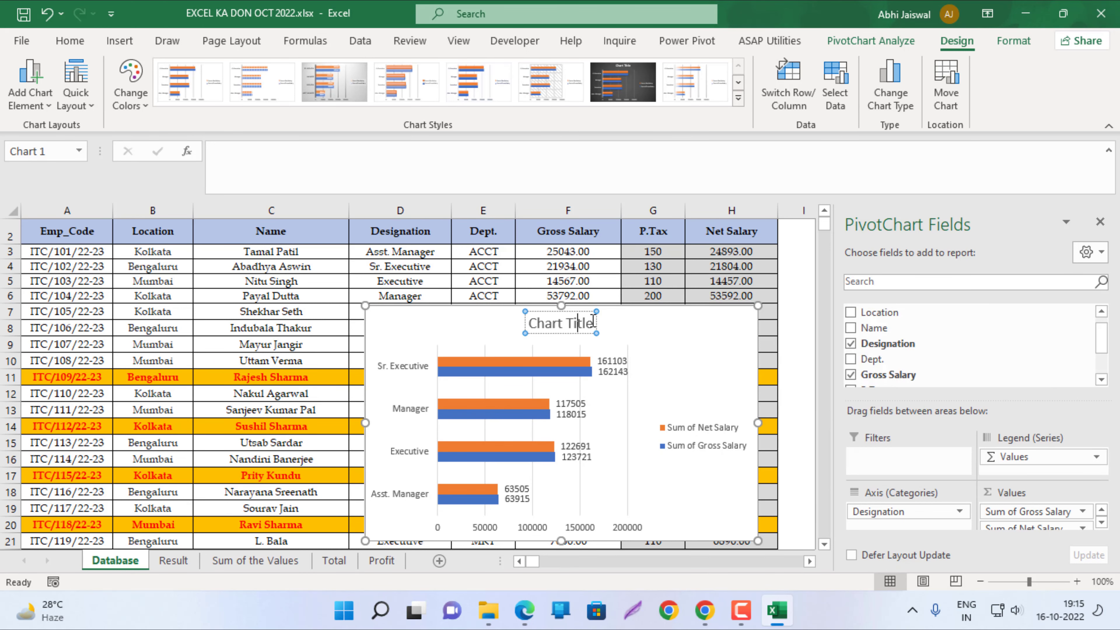
text(Designation wise Gross a)
key(BackSpace)
text(Designation wise Gross)
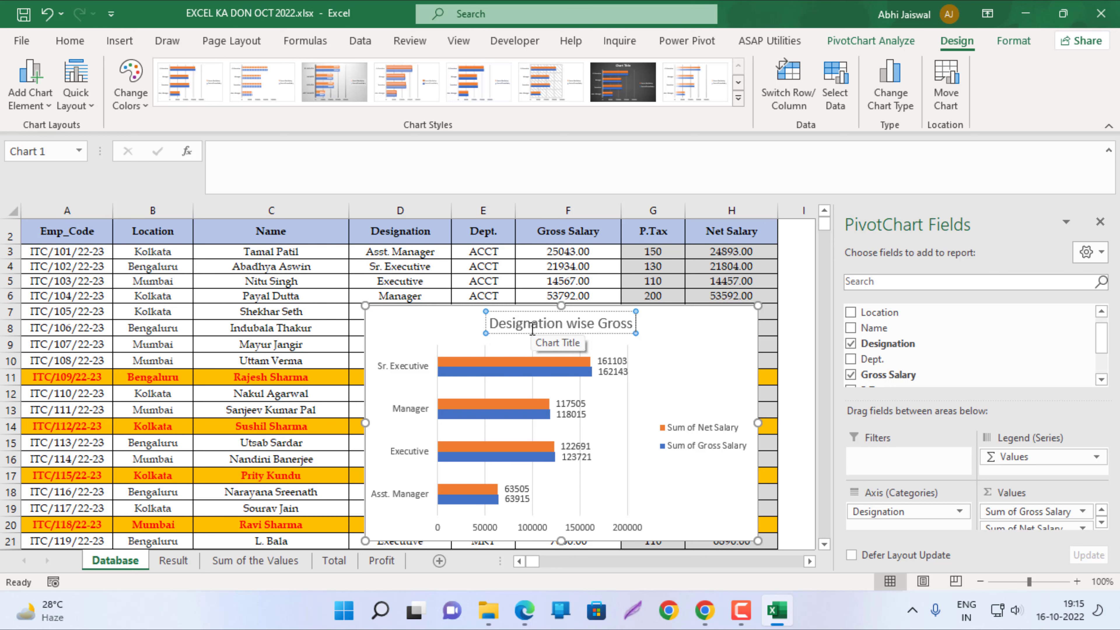
text(Salary)
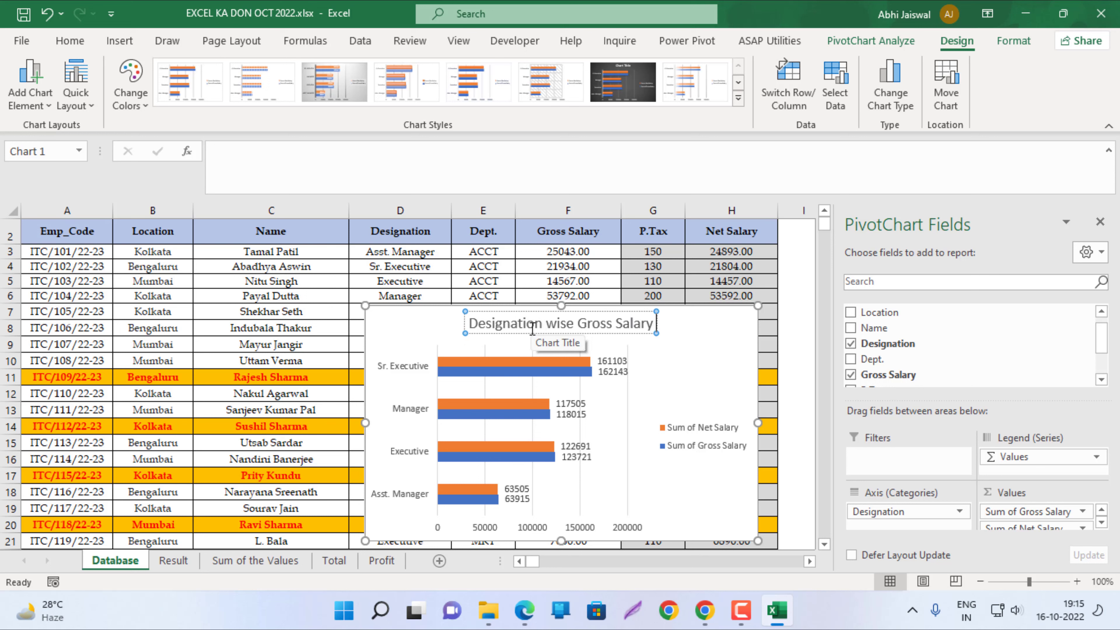
text( & N)
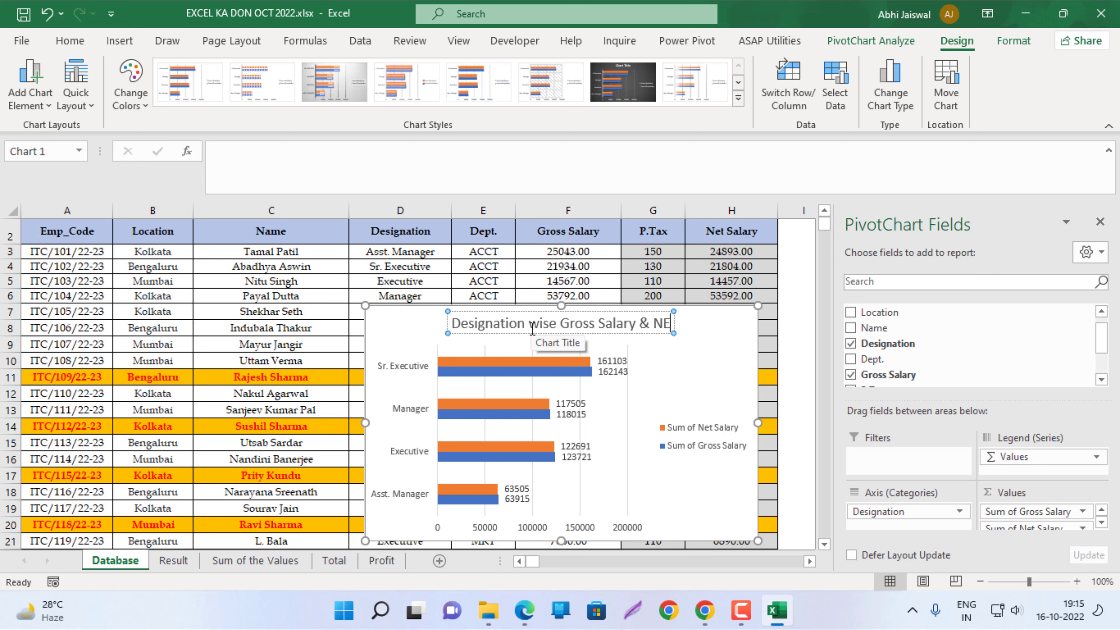
text(et Salary)
key(alt+Tab)
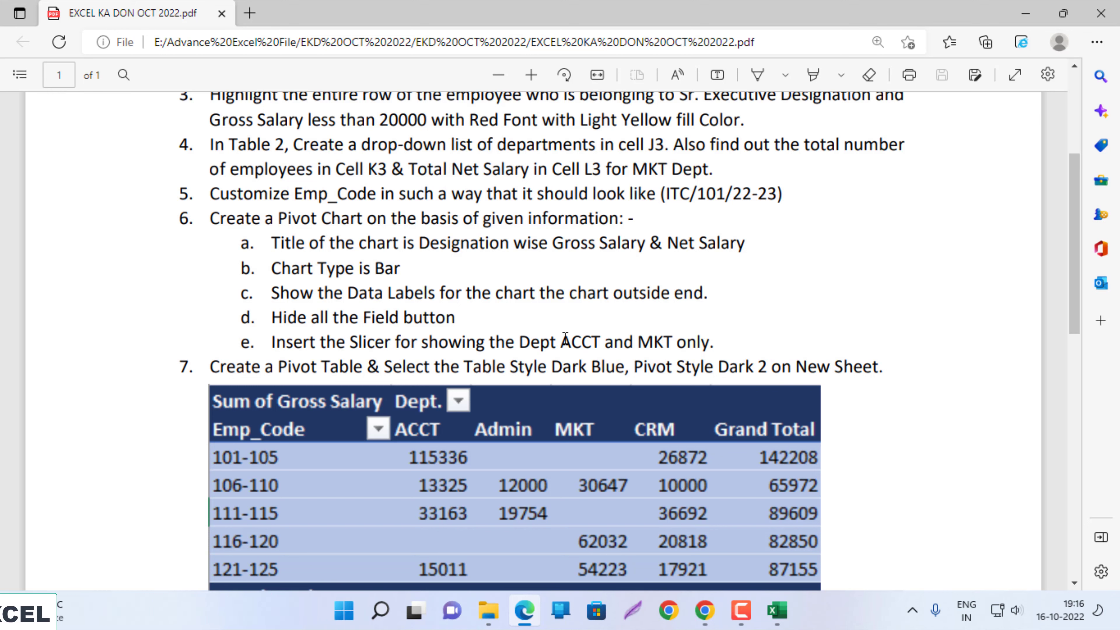
key(alt+Tab)
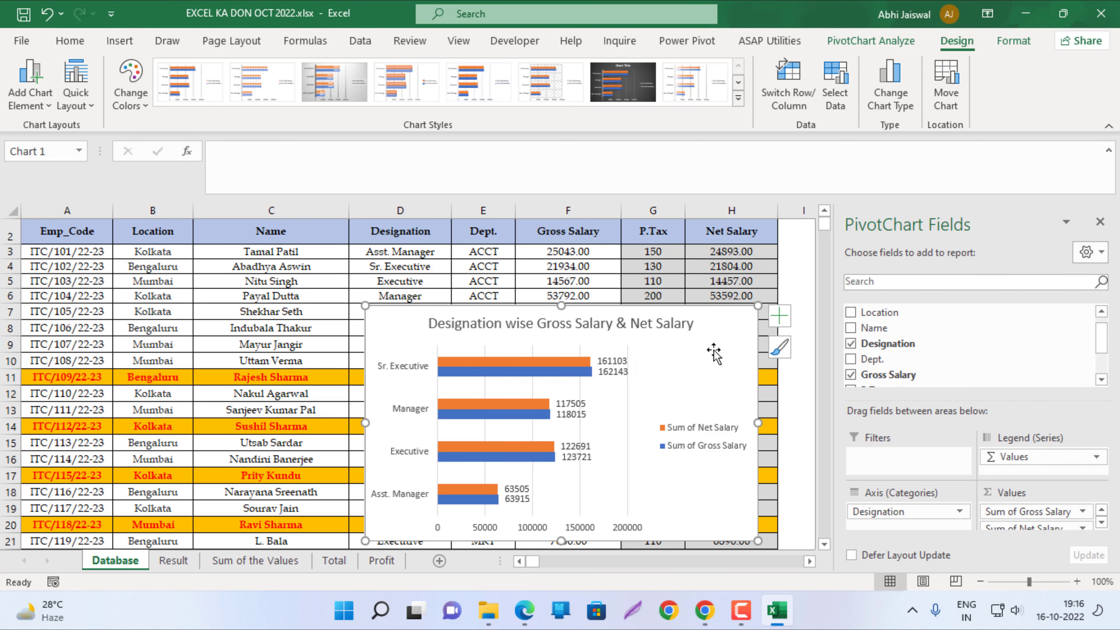
click(1100, 222)
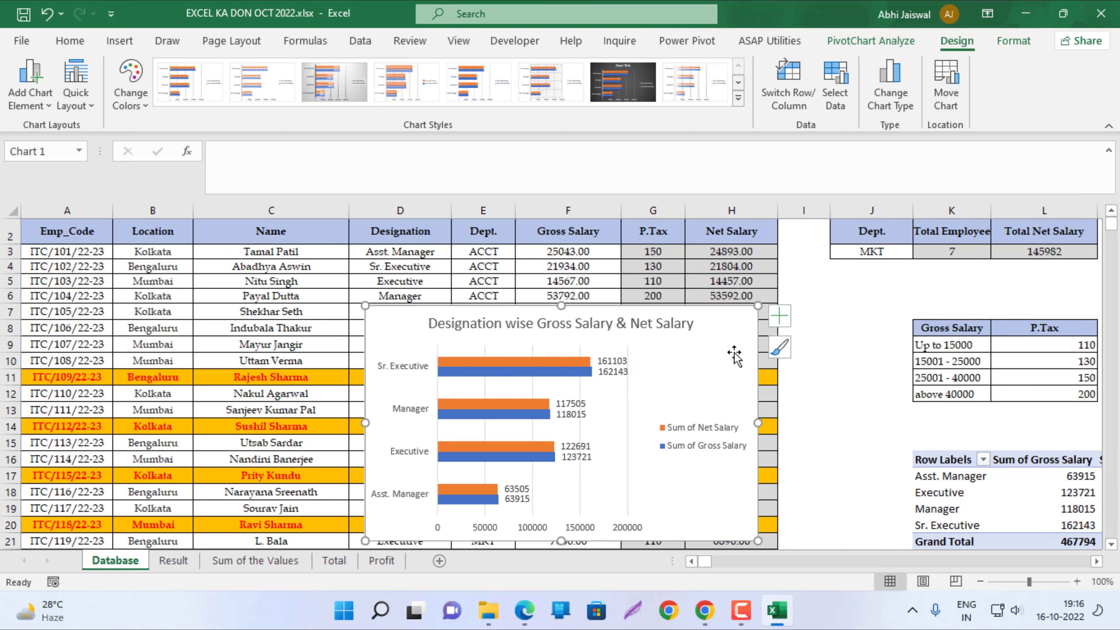
Insert a Dept slicer and filter the chart to ACCT and MKT.
click(867, 42)
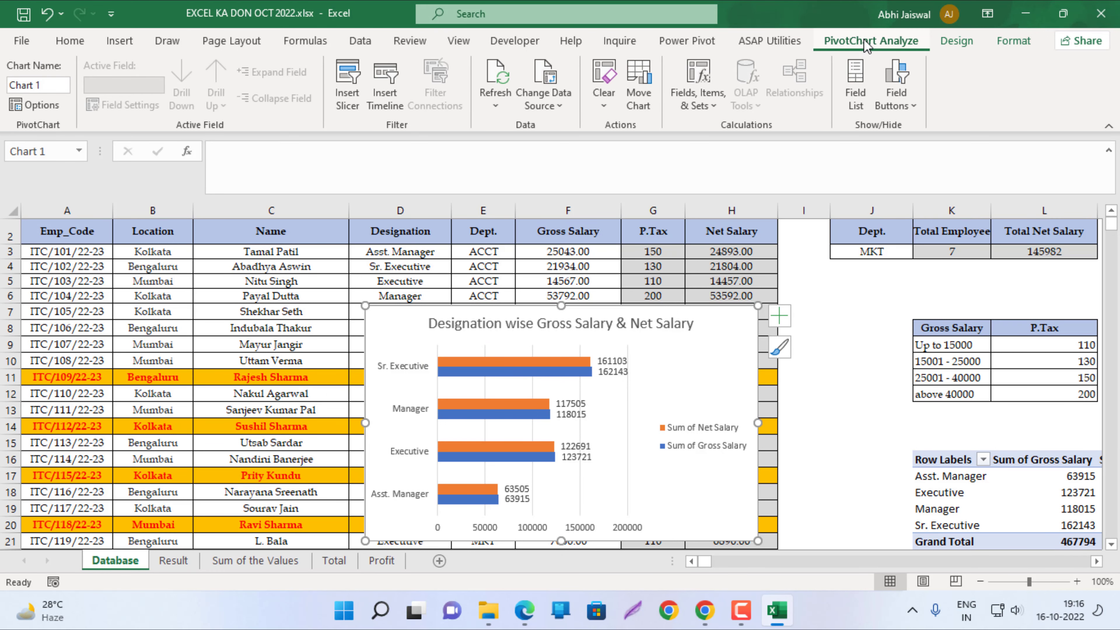
click(355, 110)
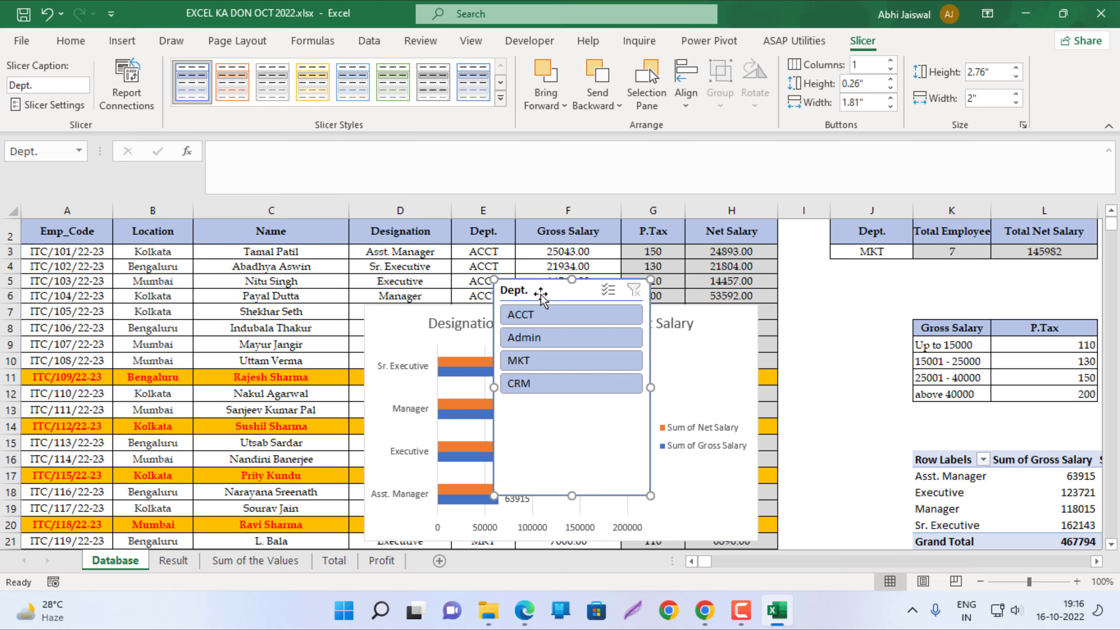
key(alt+Tab)
key(alt+Tab)
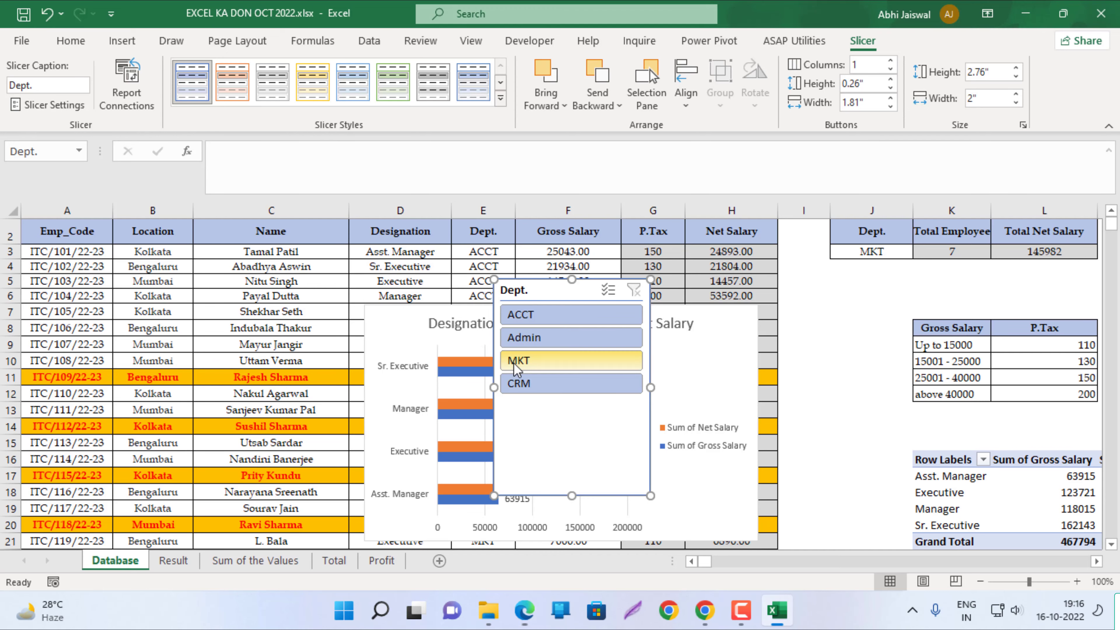
click(533, 320)
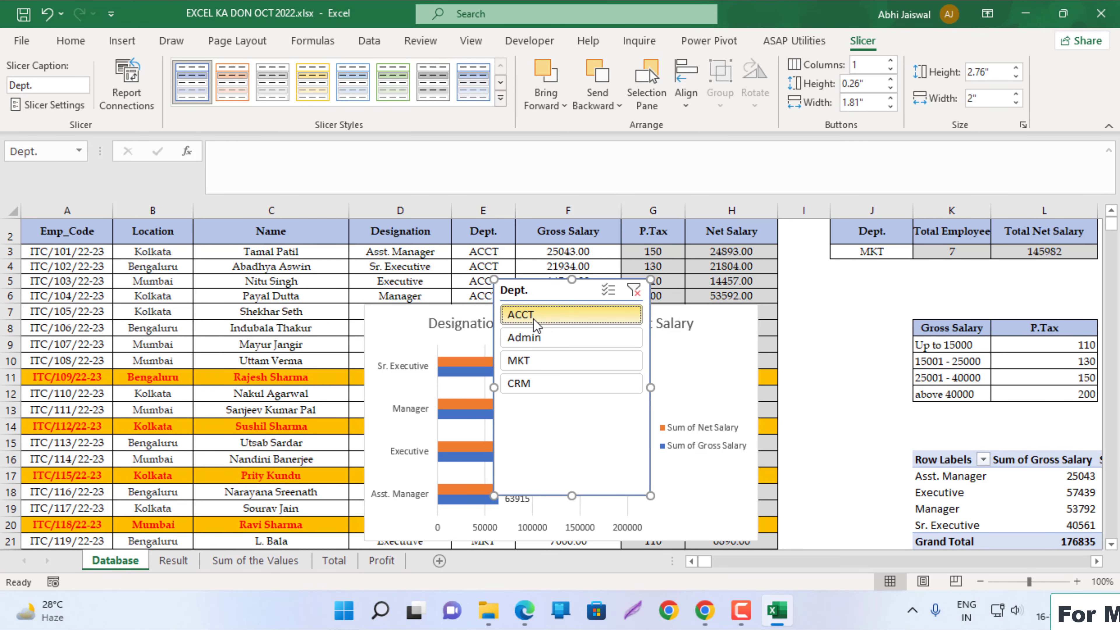
ctrl+click(531, 366)
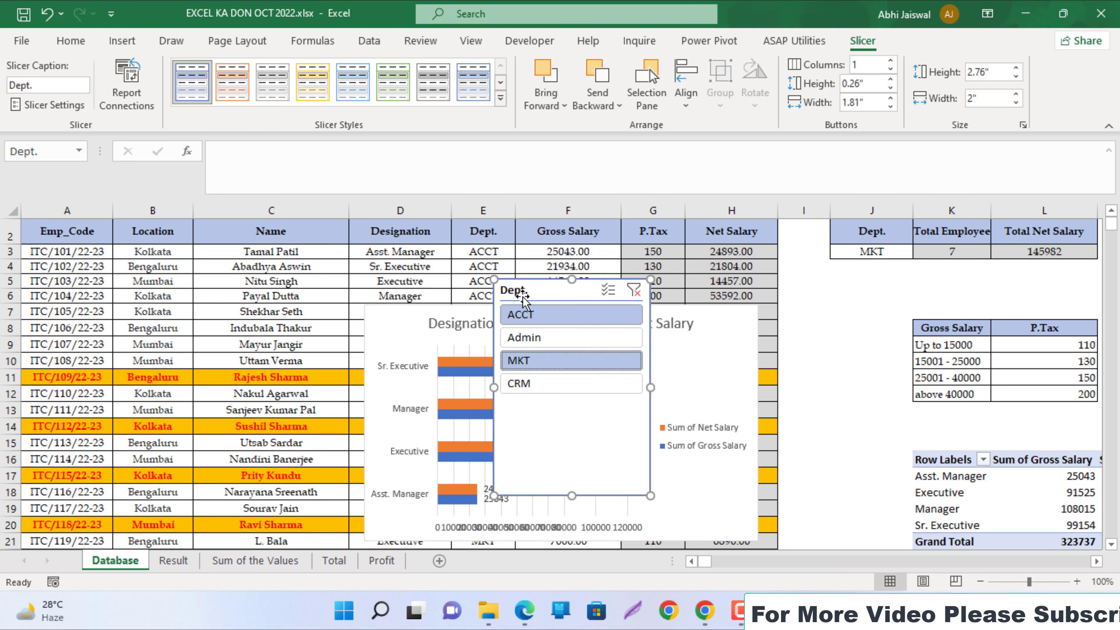
Reposition the chart and place the Dept slicer below it around columns H–I.
drag(507, 290, 170, 317)
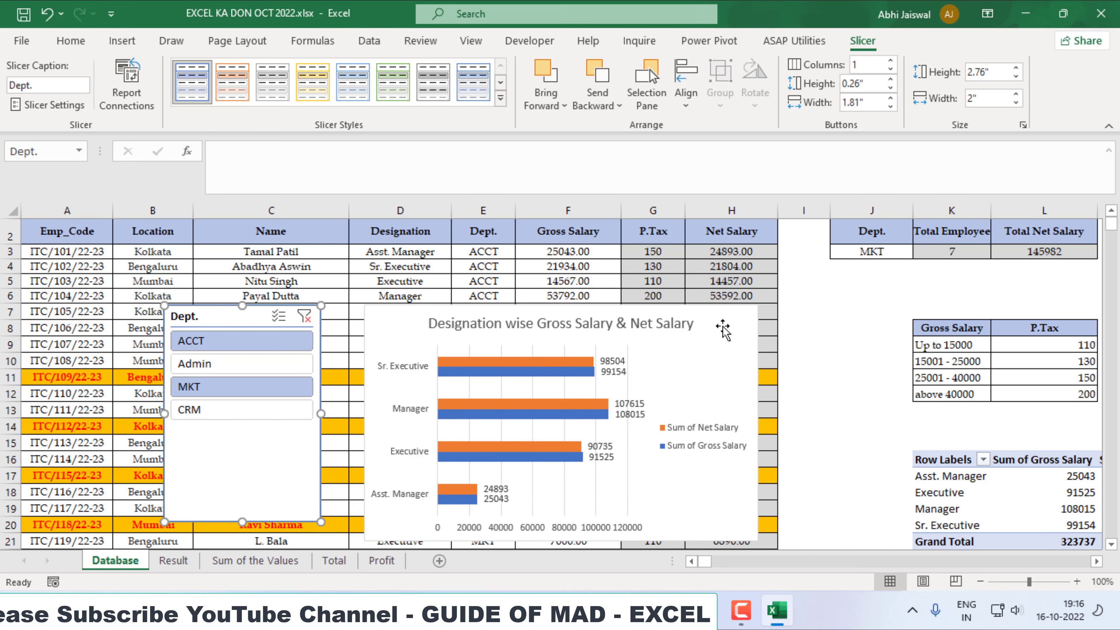
mouse_move(750, 326)
mouse_down()
mouse_move(1118, 348)
mouse_move(1116, 463)
mouse_move(671, 342)
mouse_up()
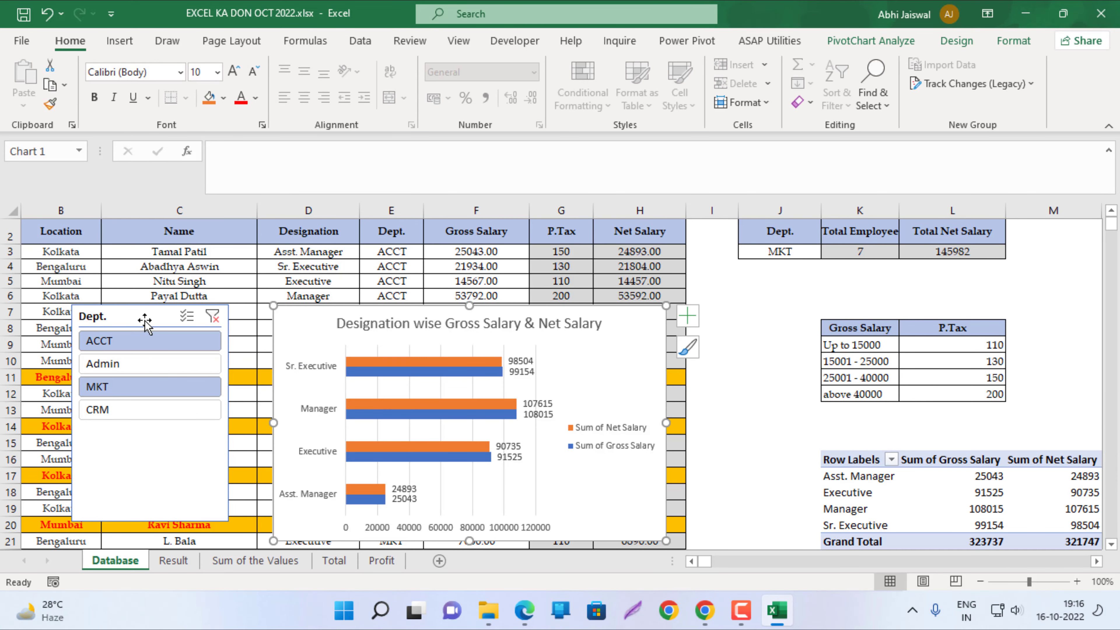
mouse_move(141, 325)
mouse_down()
mouse_move(433, 348)
mouse_move(686, 386)
mouse_move(1088, 366)
mouse_up()
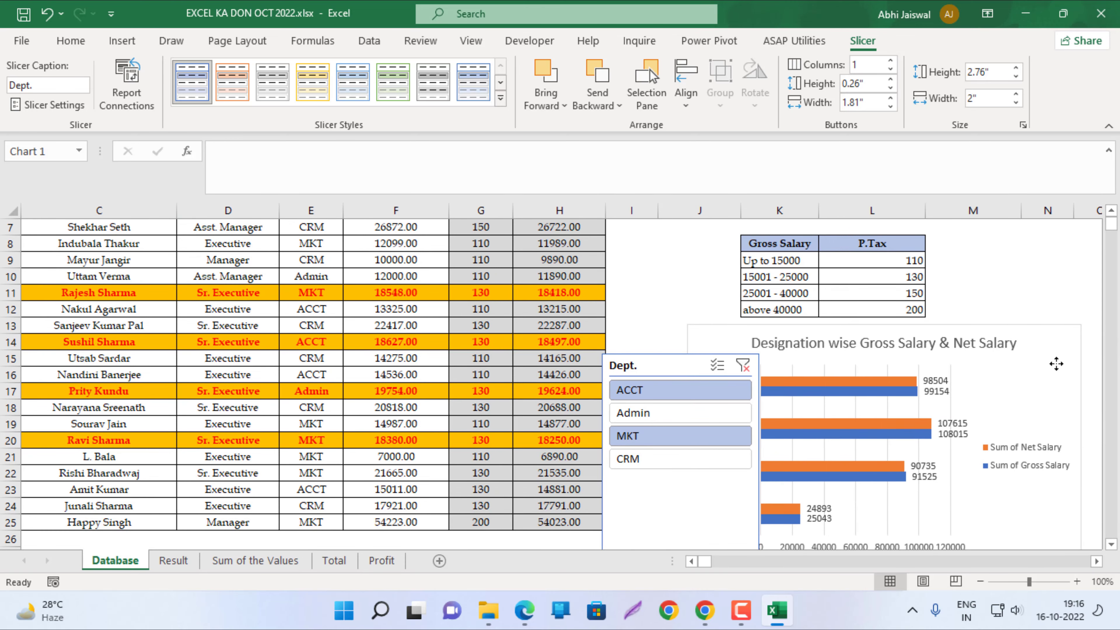
mouse_move(685, 368)
mouse_down()
mouse_move(592, 311)
mouse_move(640, 264)
mouse_move(669, 406)
mouse_up()
click(784, 343)
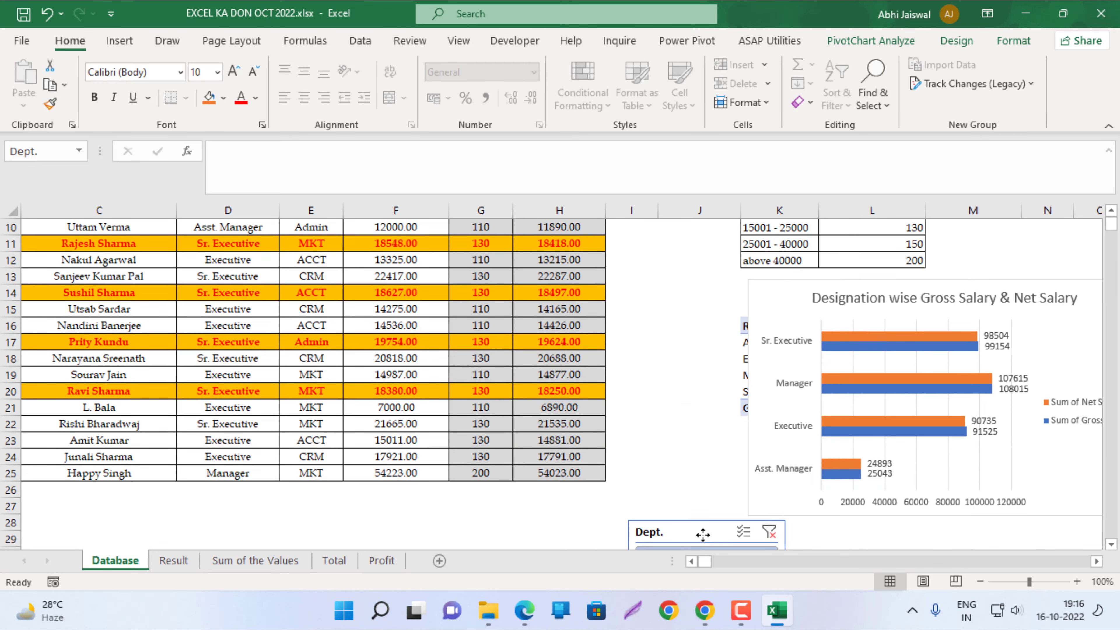
drag(669, 406, 687, 512)
click(682, 436)
scroll(682, 435, up, 3)
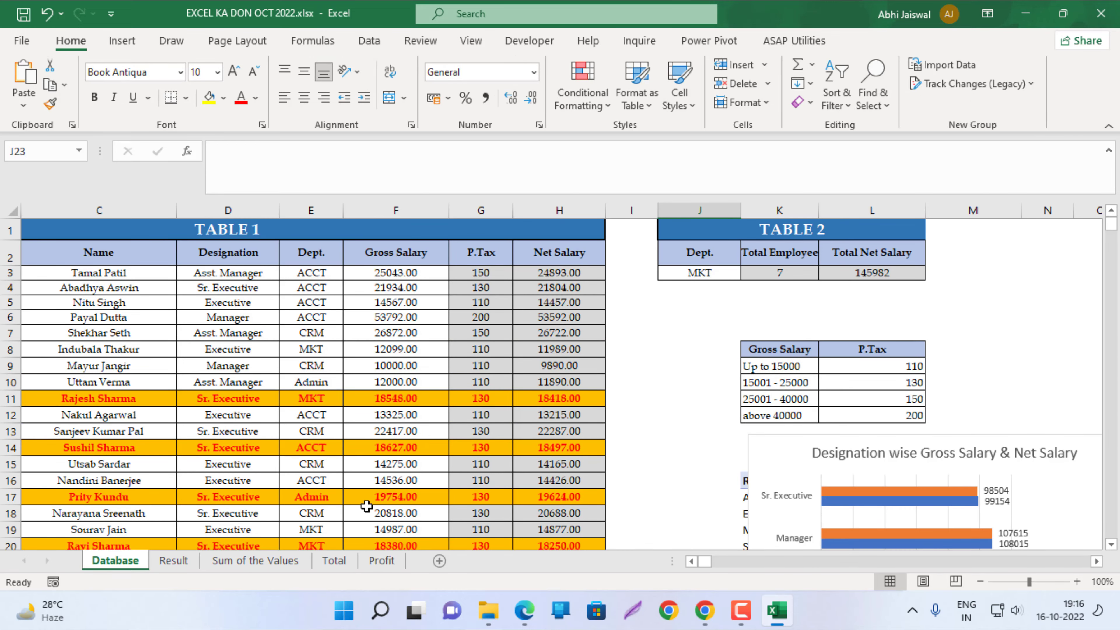
Insert an empty PivotTable of range A2:H25 on a new worksheet, Sheet1.
key(alt+Tab)
scroll(305, 364, down, 3)
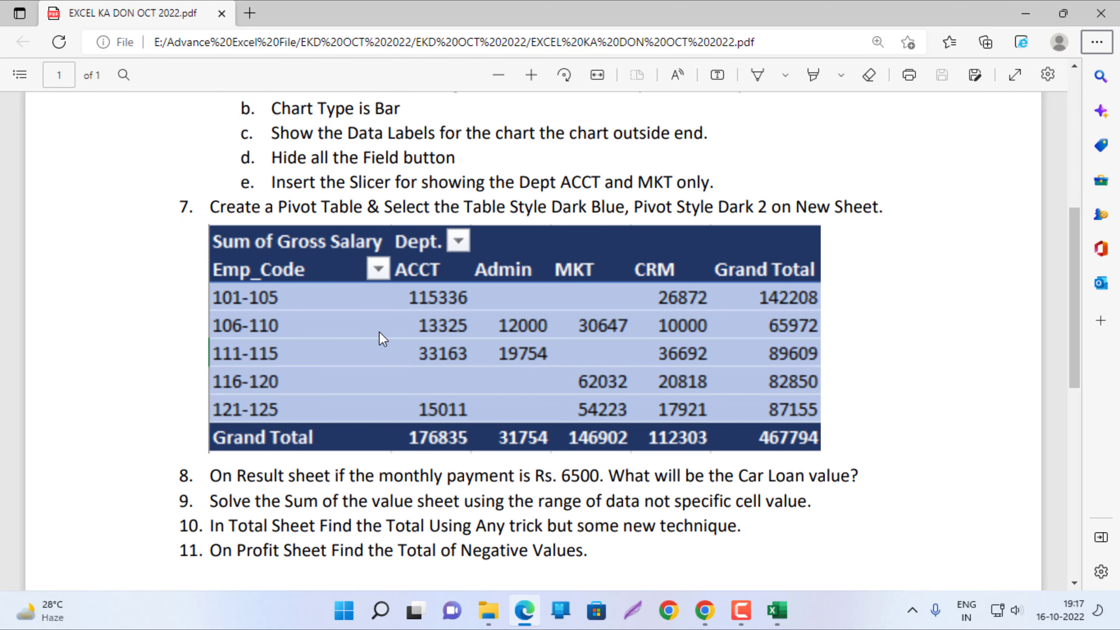
key(alt+Tab)
click(221, 365)
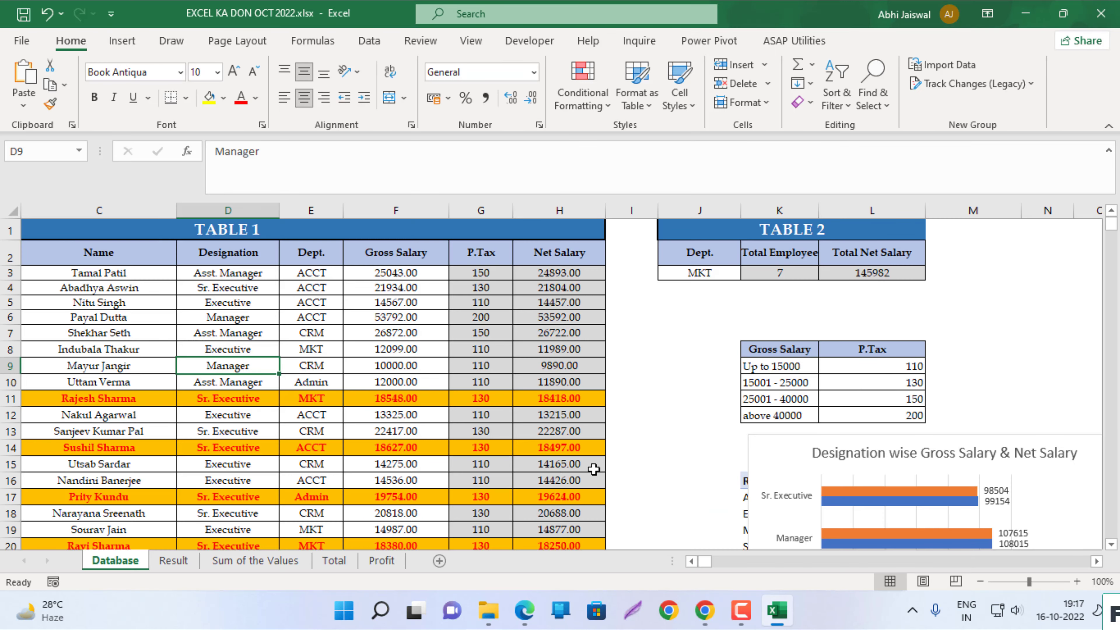
click(691, 562)
click(691, 562)
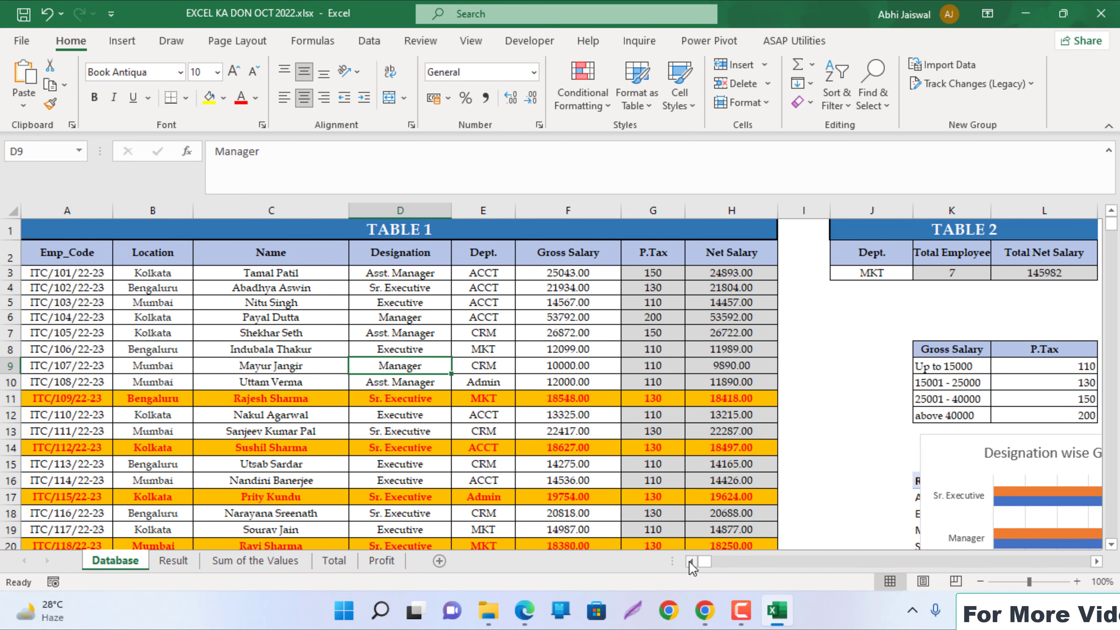
click(132, 39)
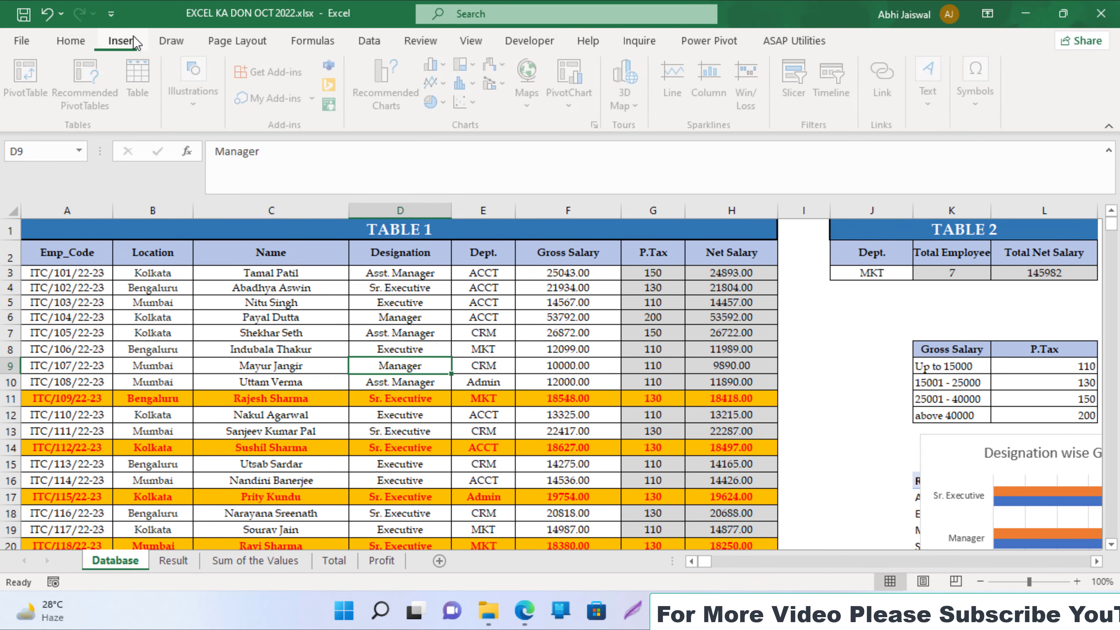
click(34, 102)
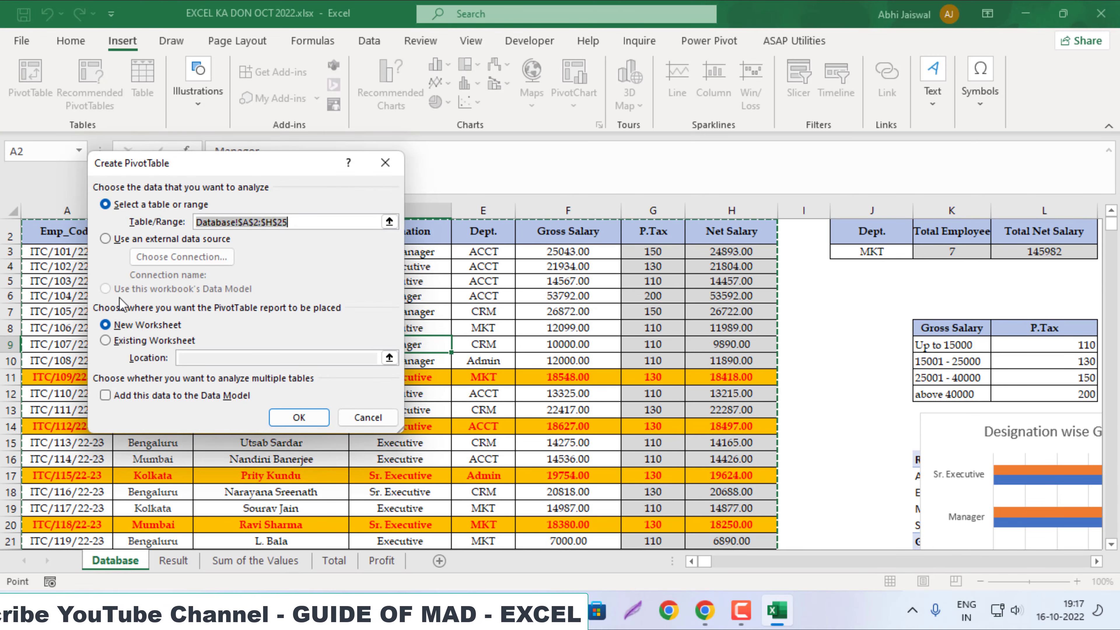
click(300, 418)
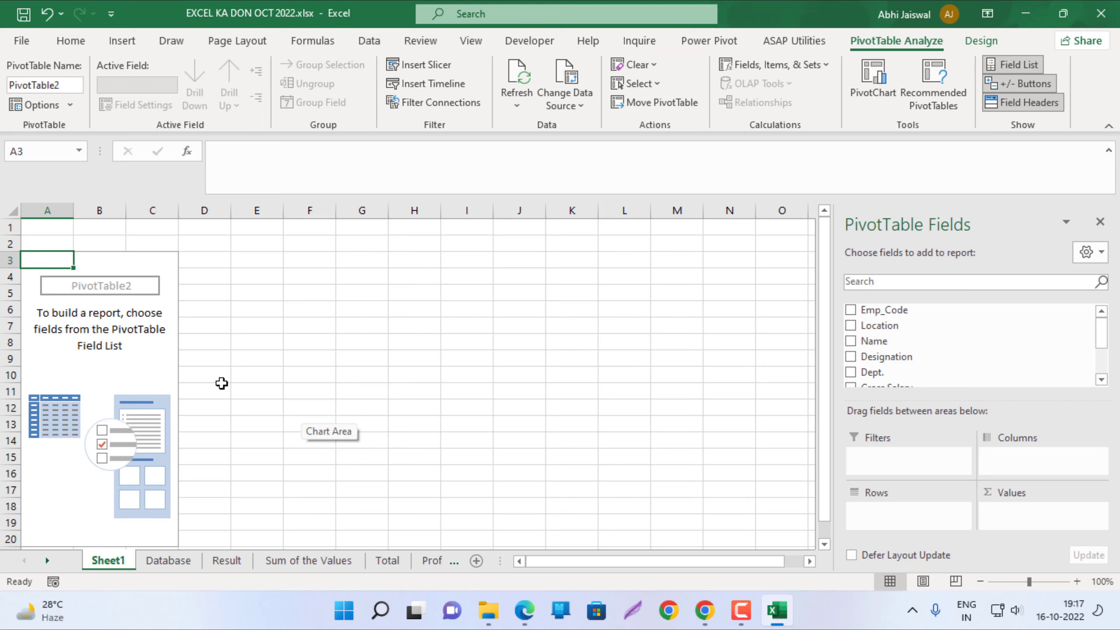
key(alt+Tab)
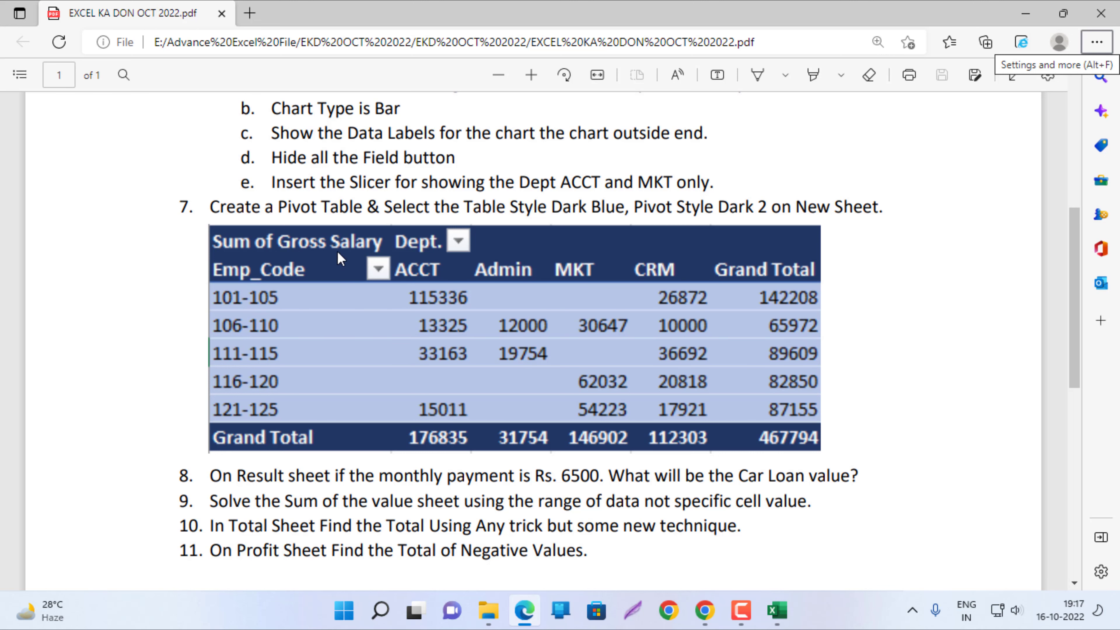
Sum Gross Salary in the pivot, with Dept. as columns and Emp_Code as rows.
key(alt+Tab)
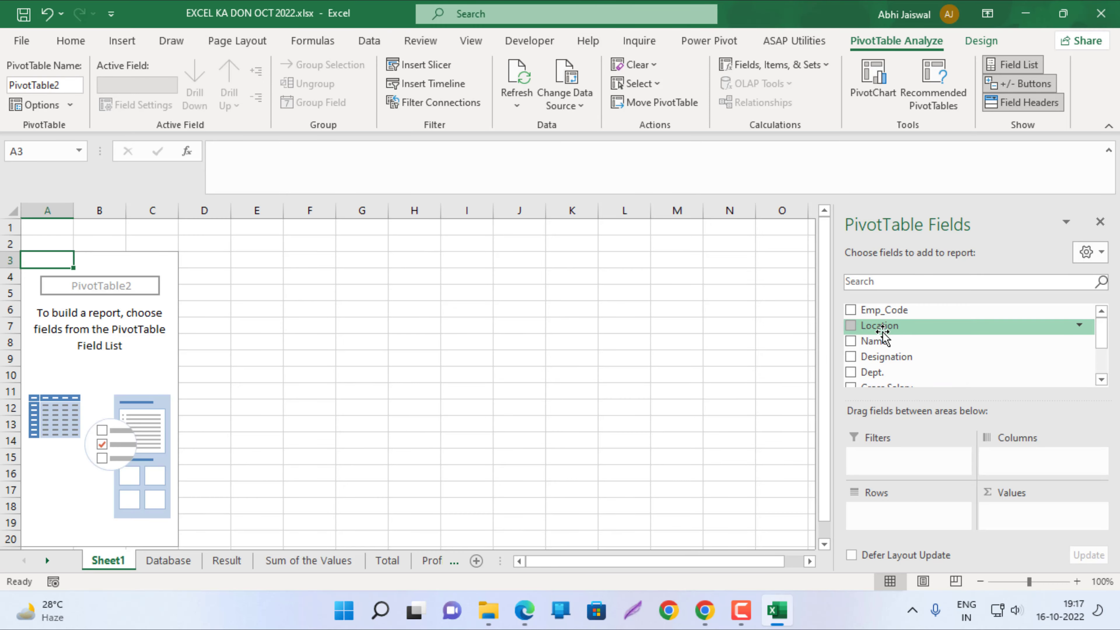
scroll(926, 366, down, 1)
scroll(926, 369, down, 1)
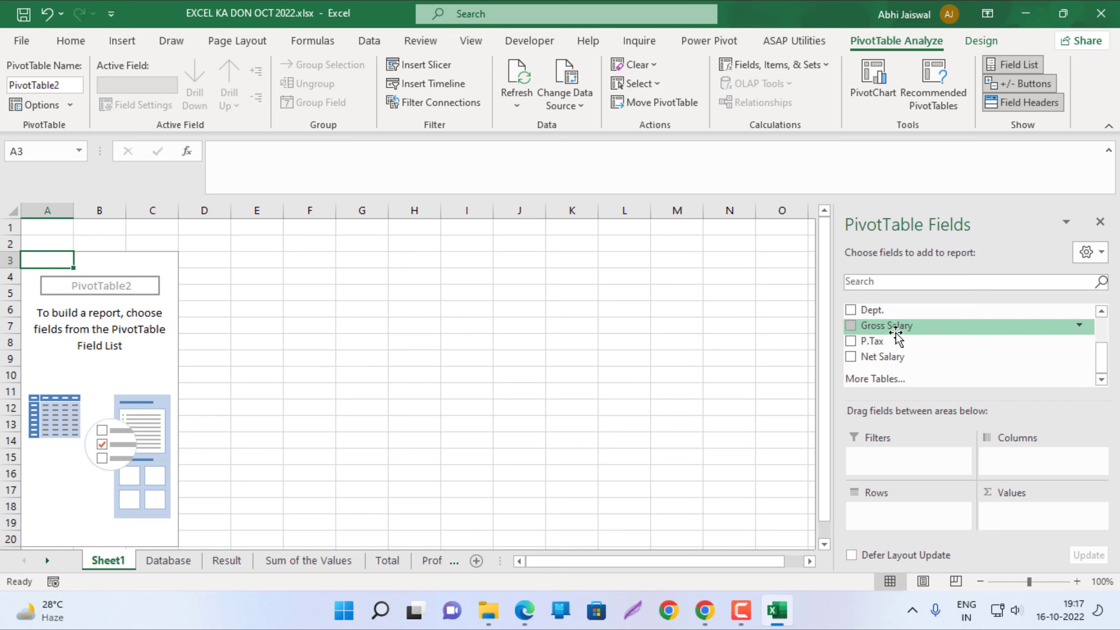
drag(896, 337, 1014, 516)
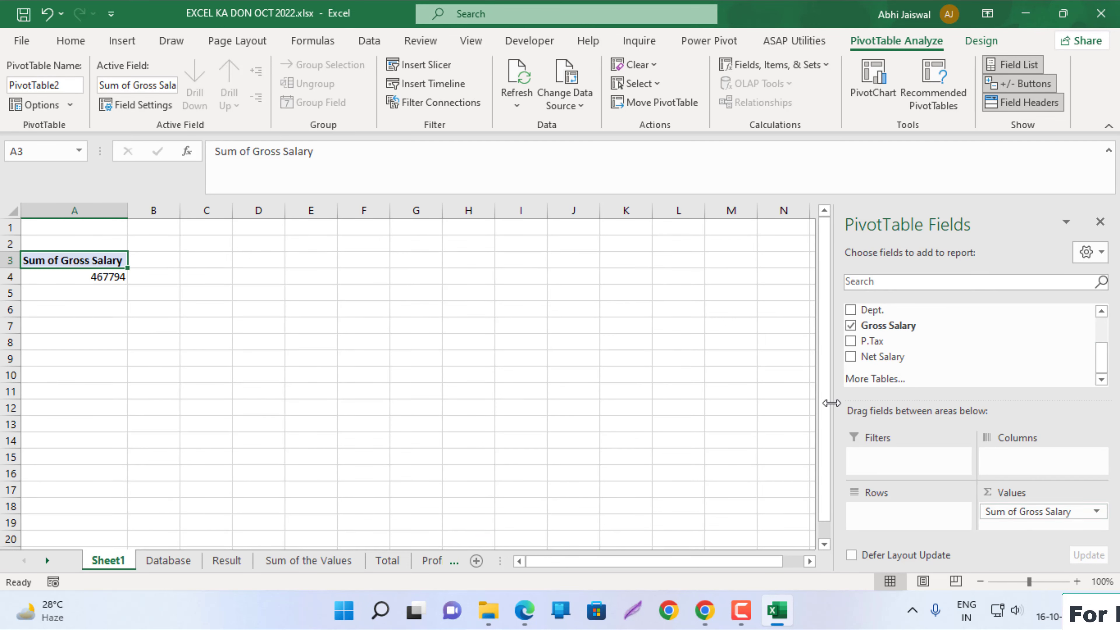
drag(878, 310, 1020, 459)
scroll(899, 366, up, 2)
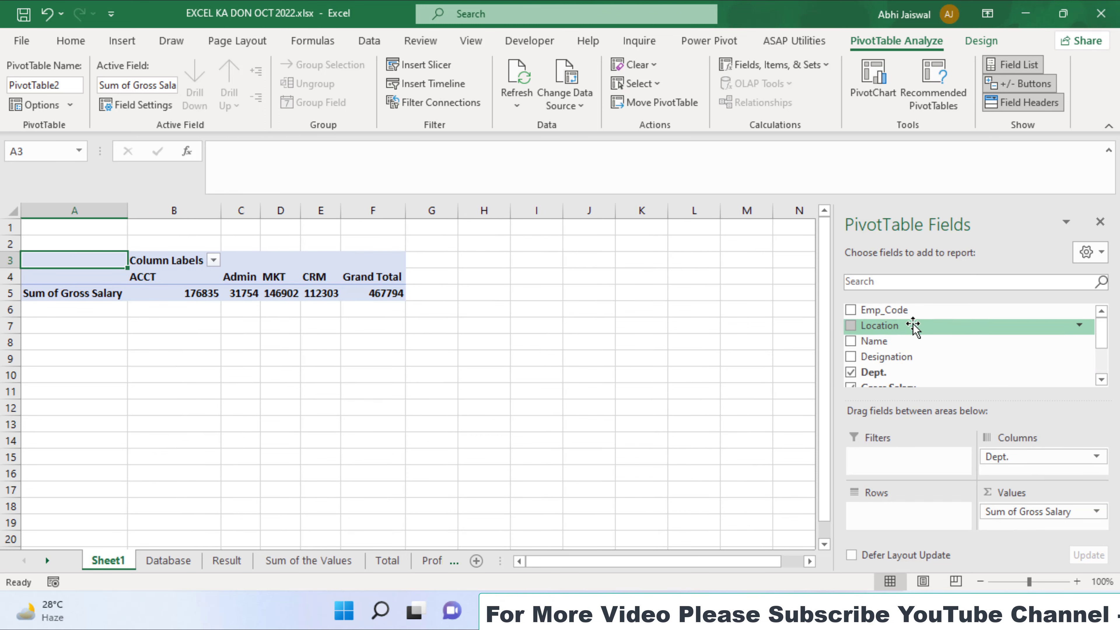
drag(884, 310, 909, 514)
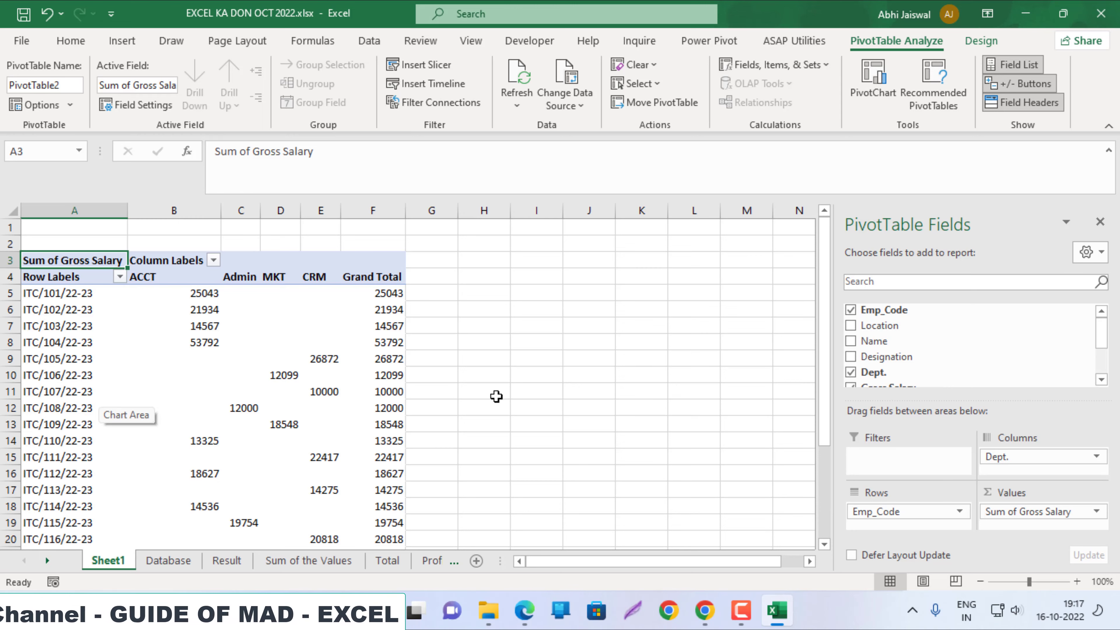
Compare the pivot layout against the assignment's expected layout.
key(alt+Tab)
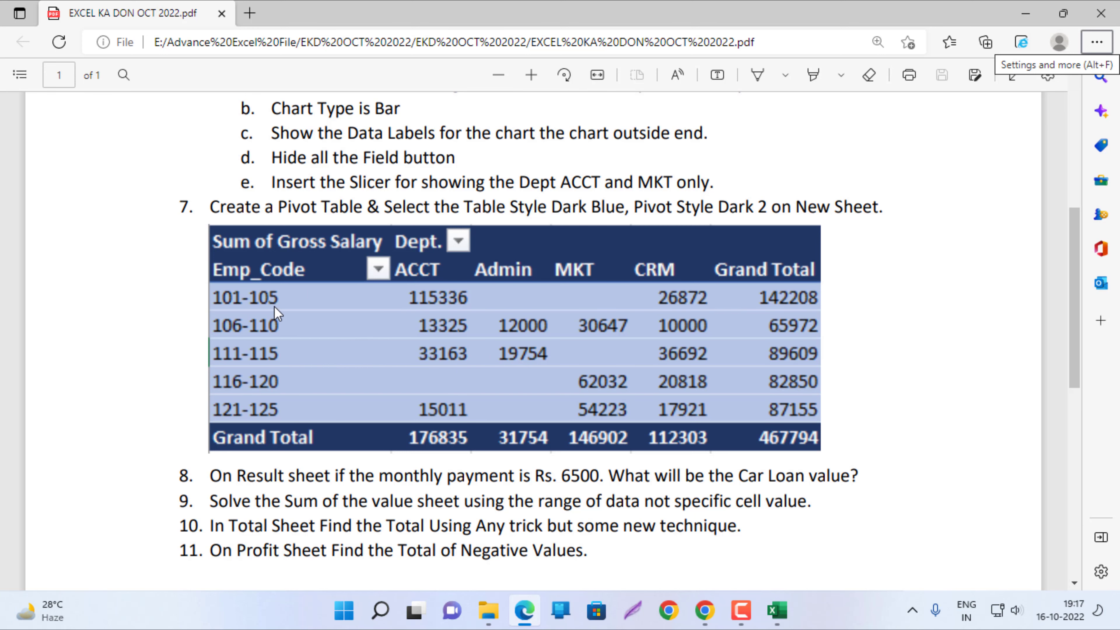
key(alt+Tab)
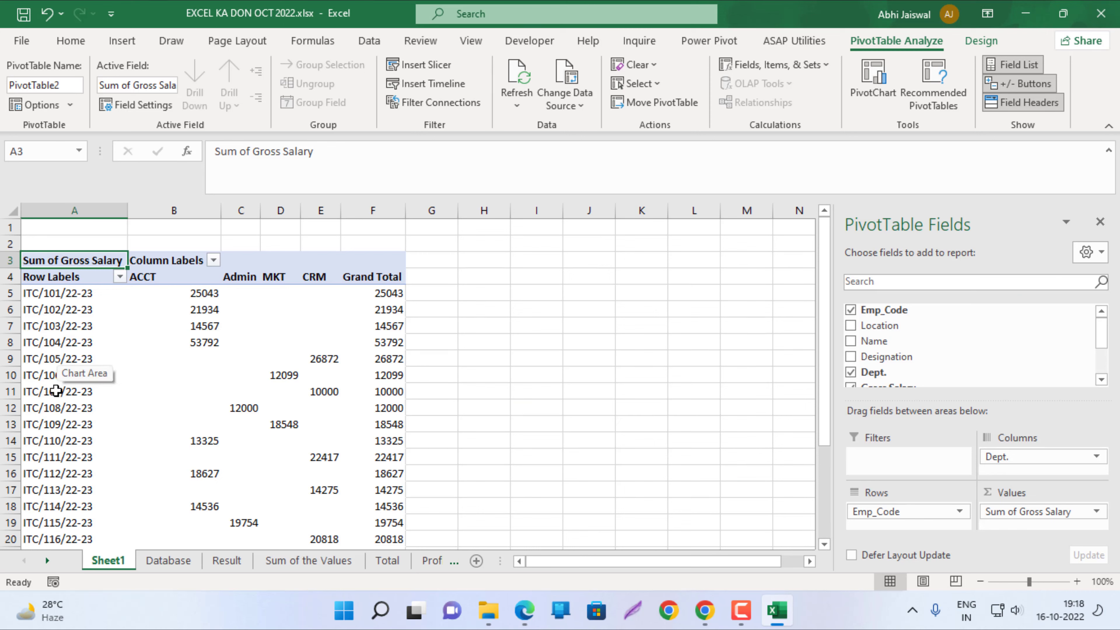
key(alt+Tab)
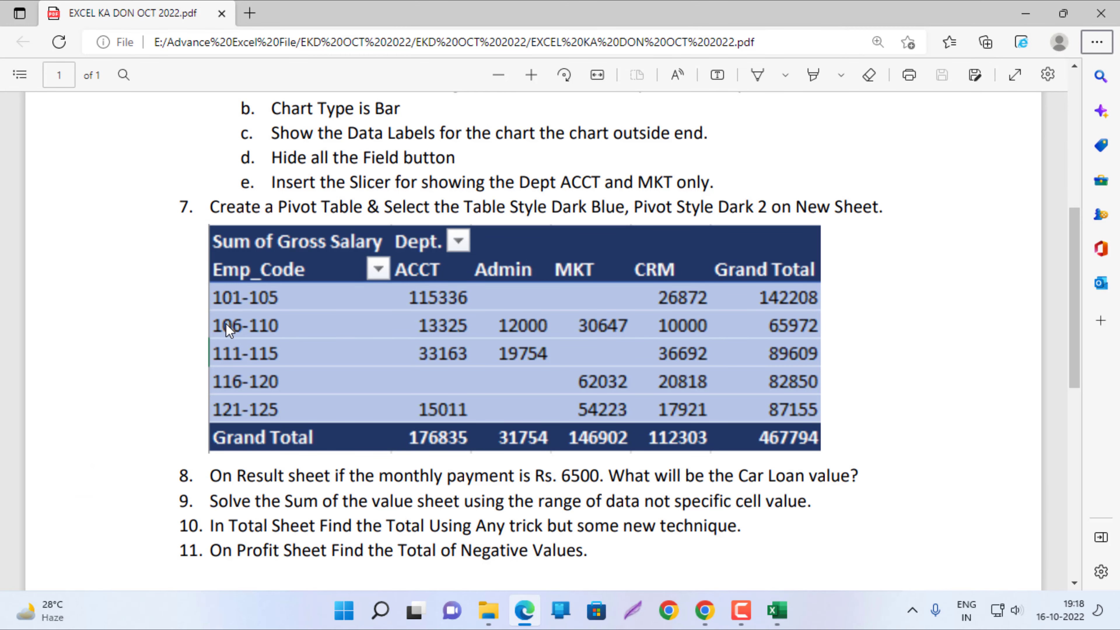
key(alt+Tab)
Group the Emp_Code row labels in intervals of 5, from 101-105 through 121-125.
click(45, 340)
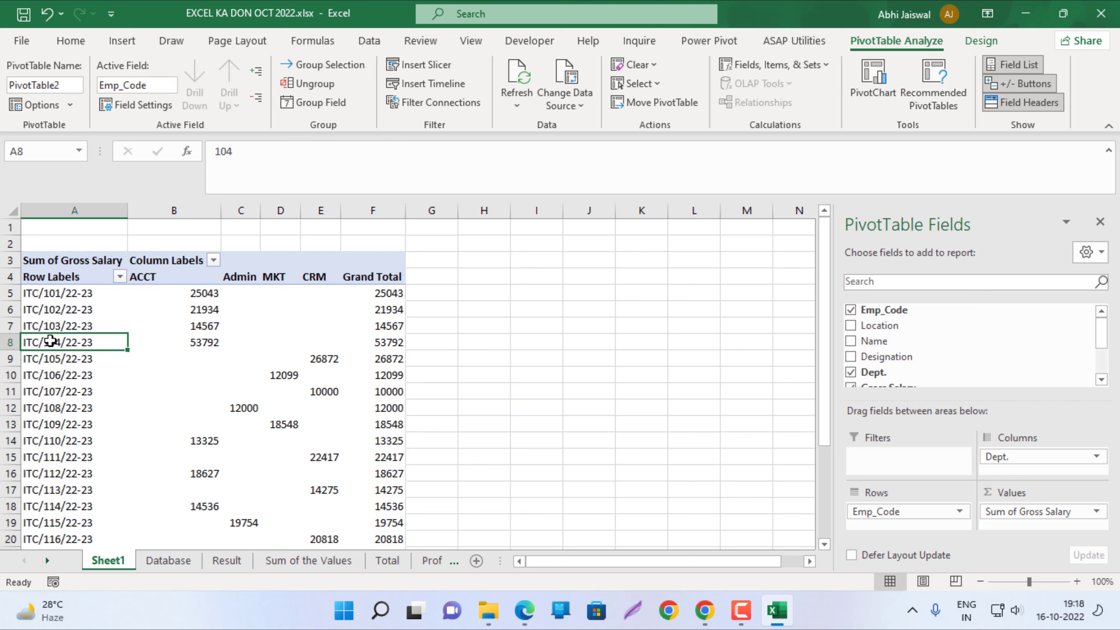
right_click(50, 341)
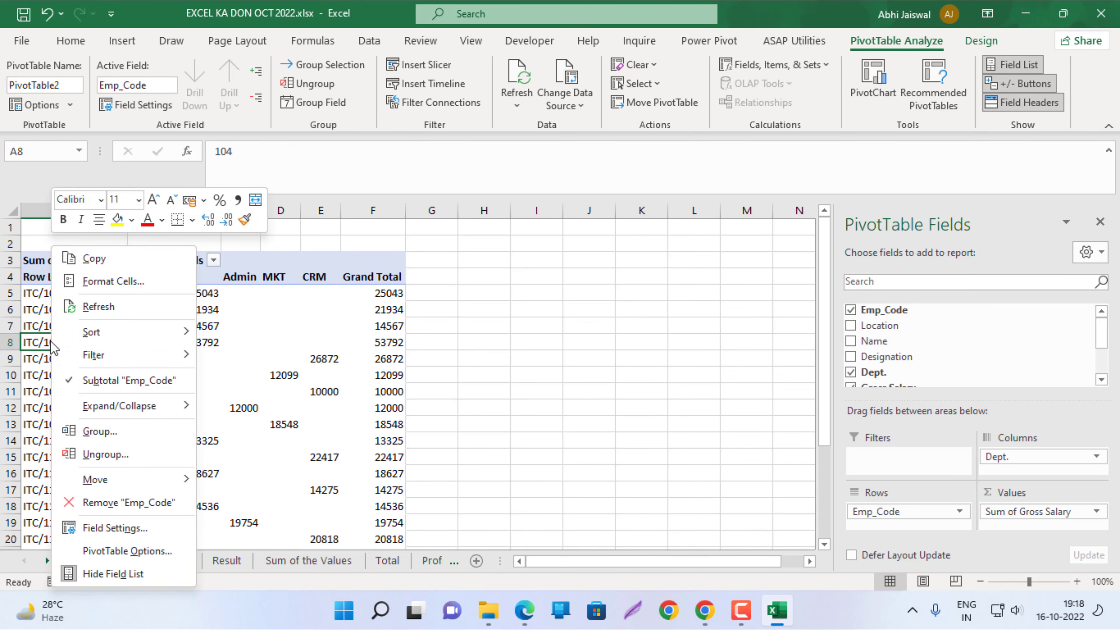
click(92, 431)
click(118, 447)
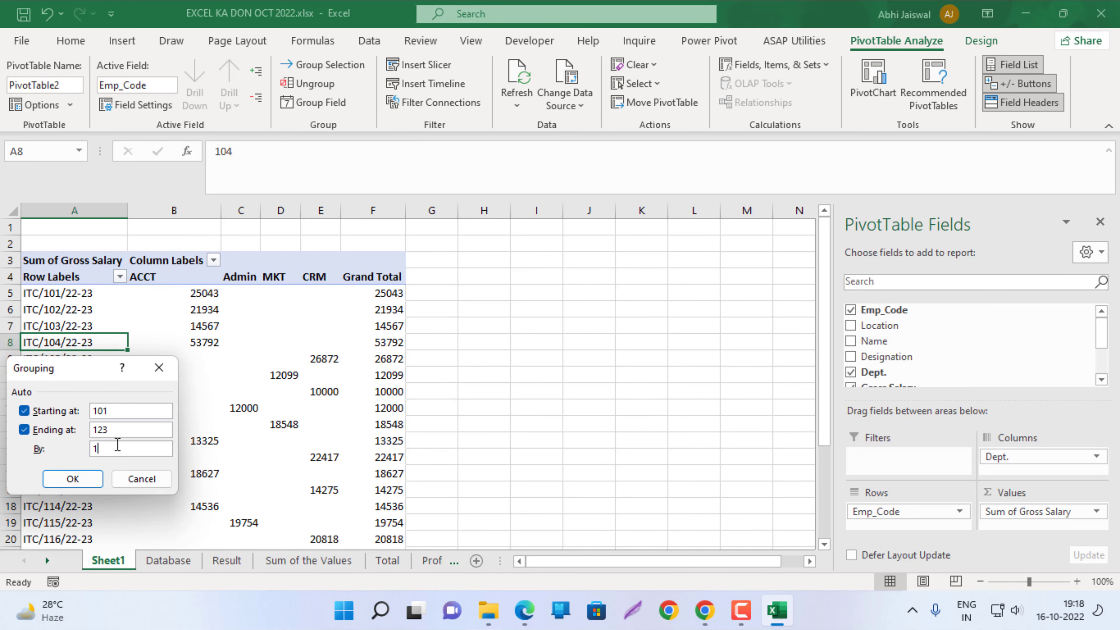
key(BackSpace)
text(5)
click(72, 479)
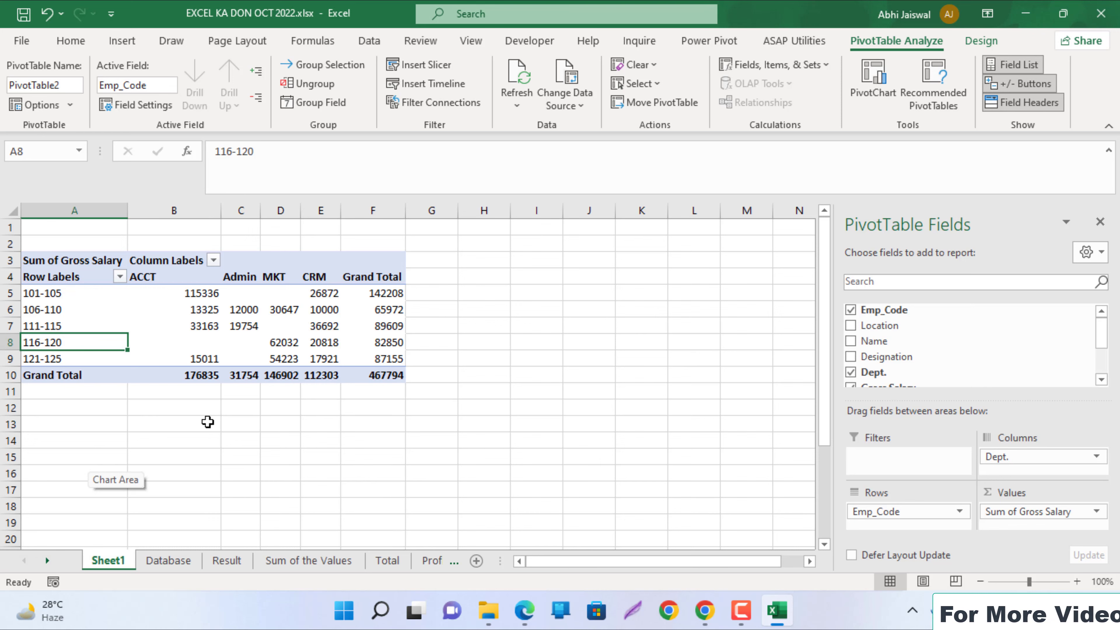
Check the assignment for the next pivot requirement.
click(172, 309)
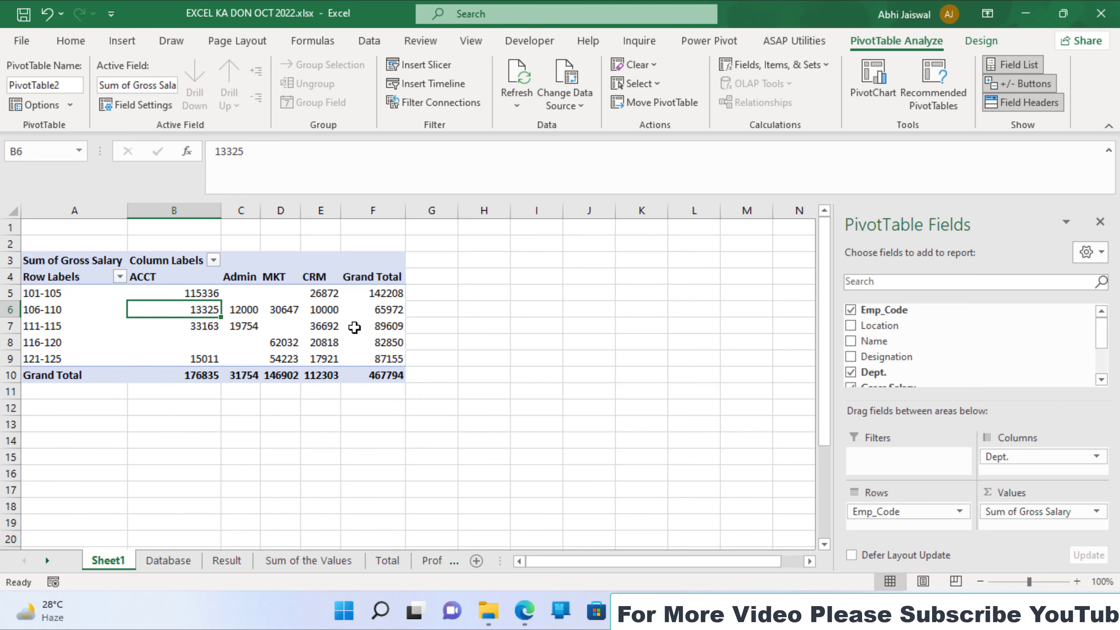
key(alt+Tab)
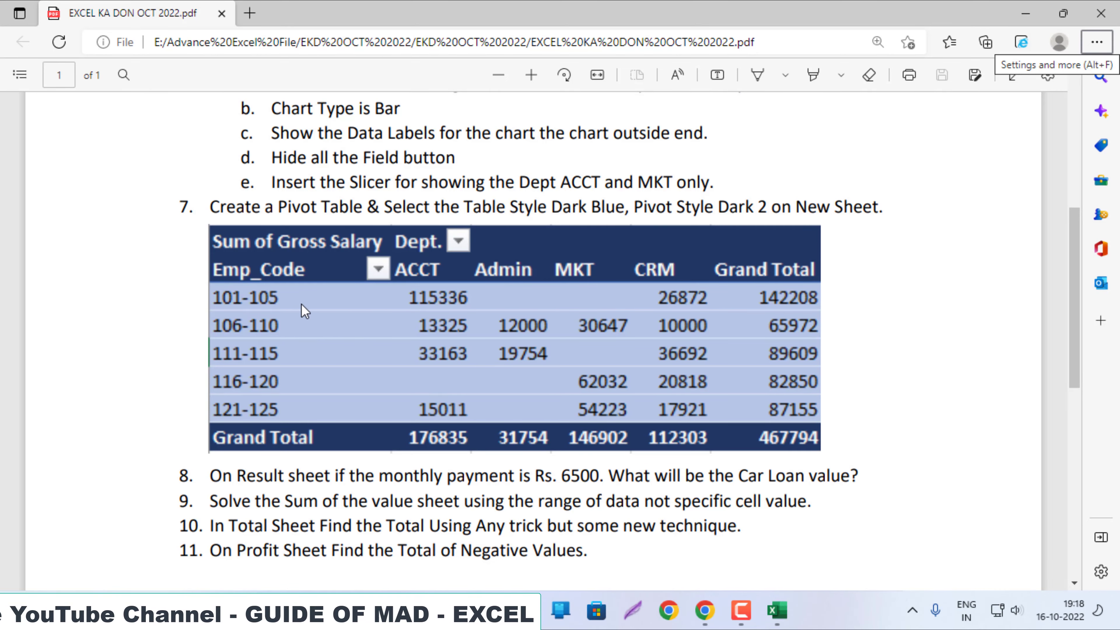
key(alt+Tab)
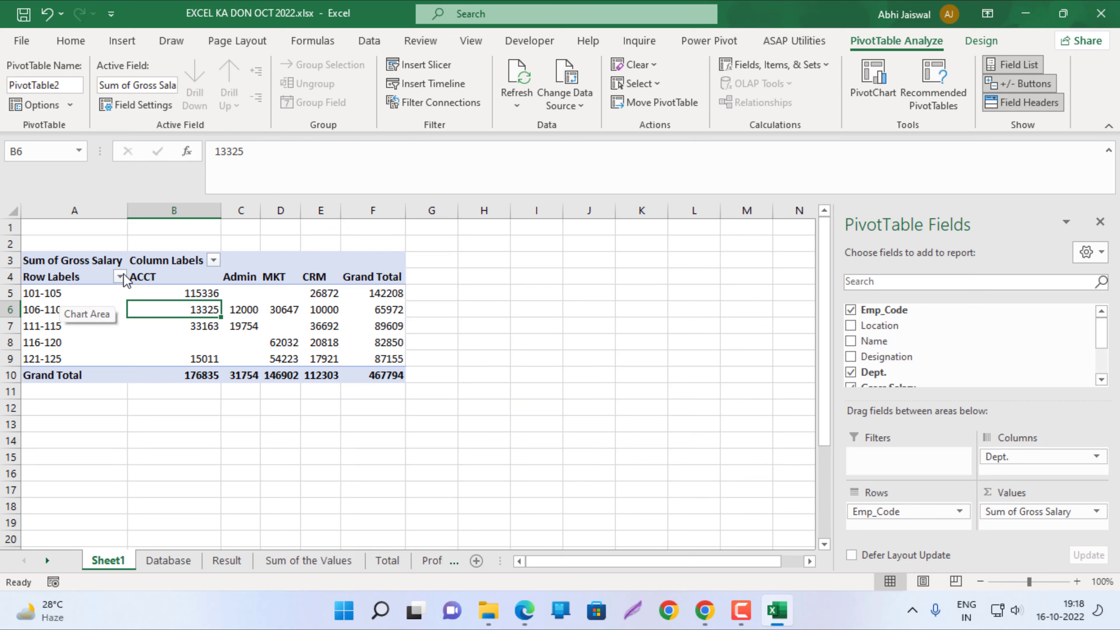
Switch the pivot's report layout to tabular form.
click(982, 40)
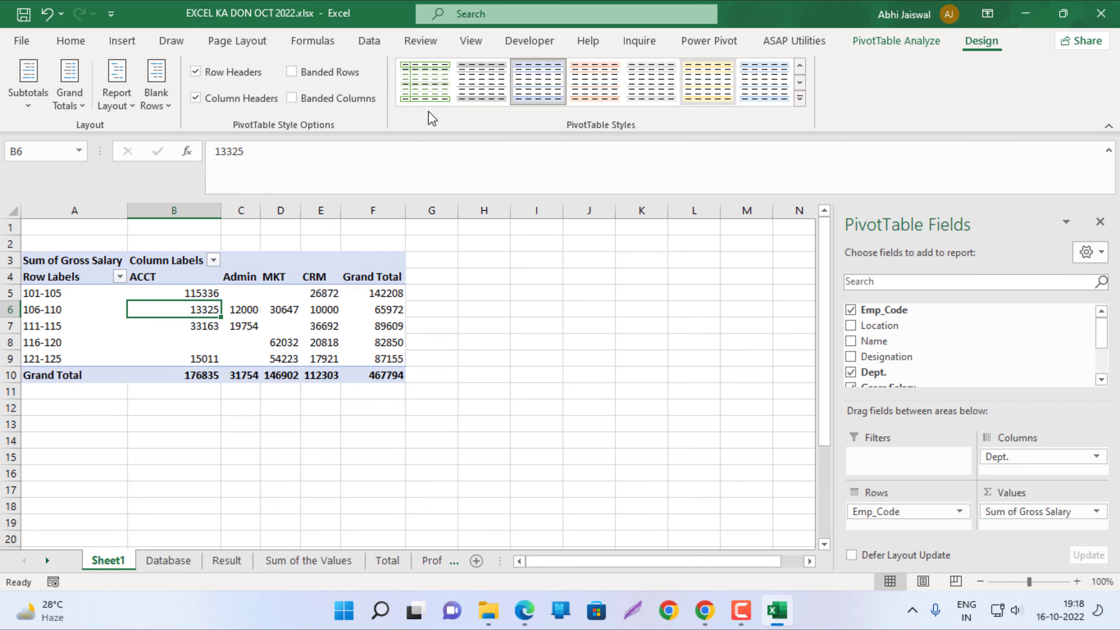
click(122, 108)
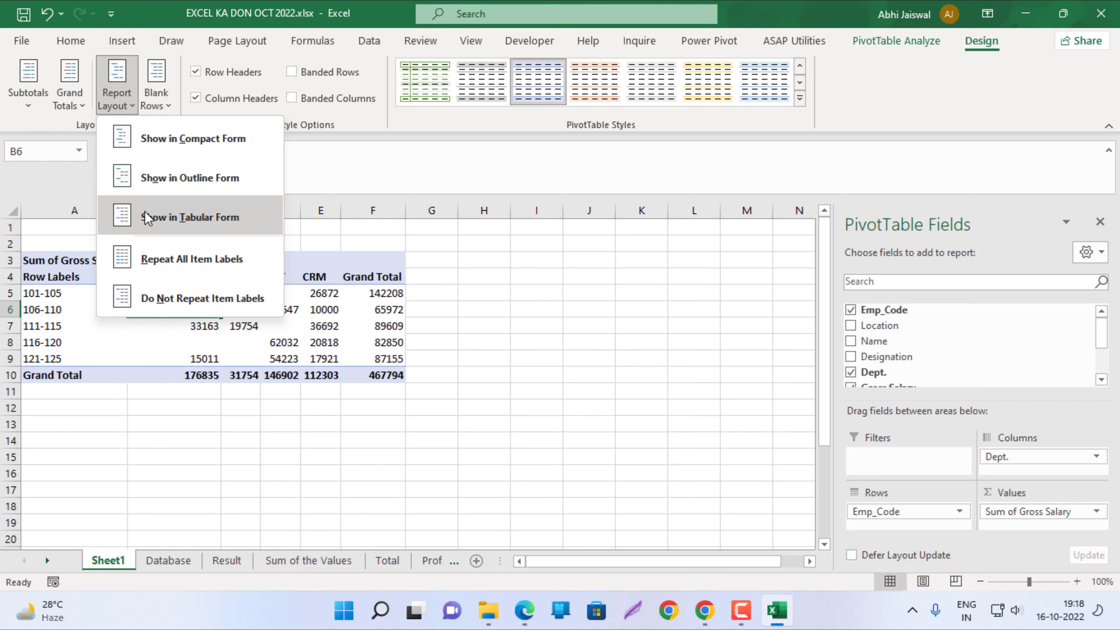
click(172, 227)
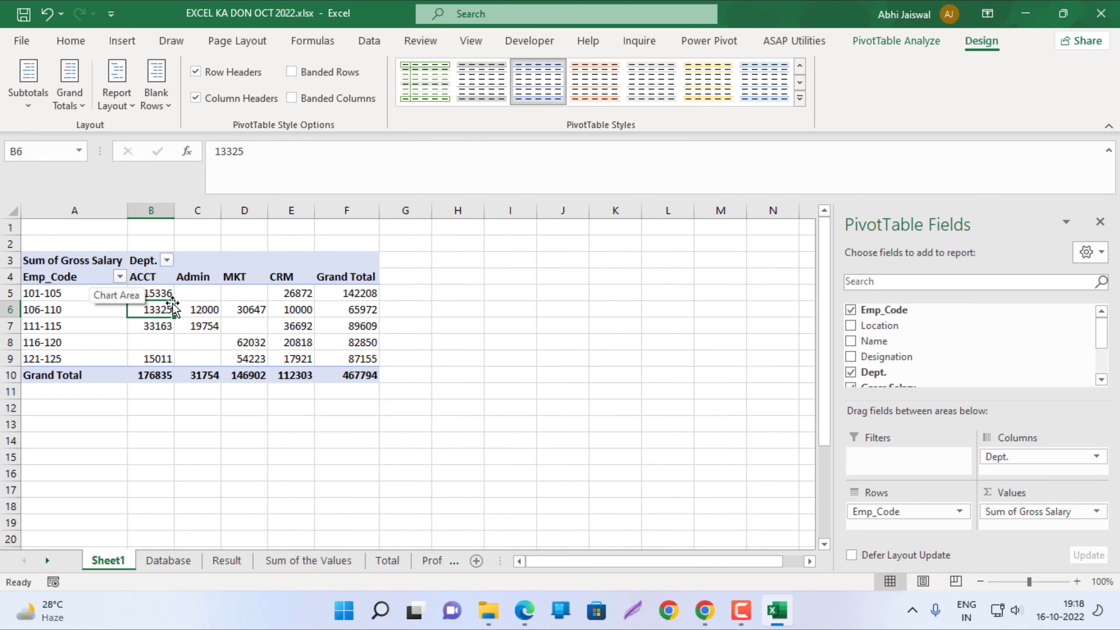
Read the required pivot style name in item 7 of the assignment.
key(alt+Tab)
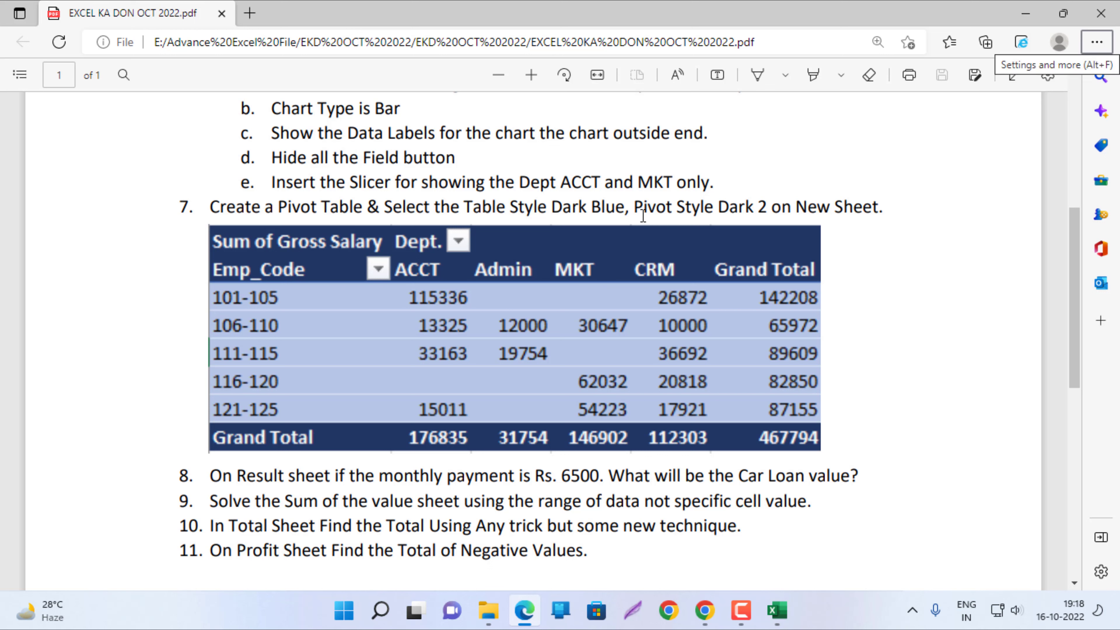
drag(639, 205, 676, 205)
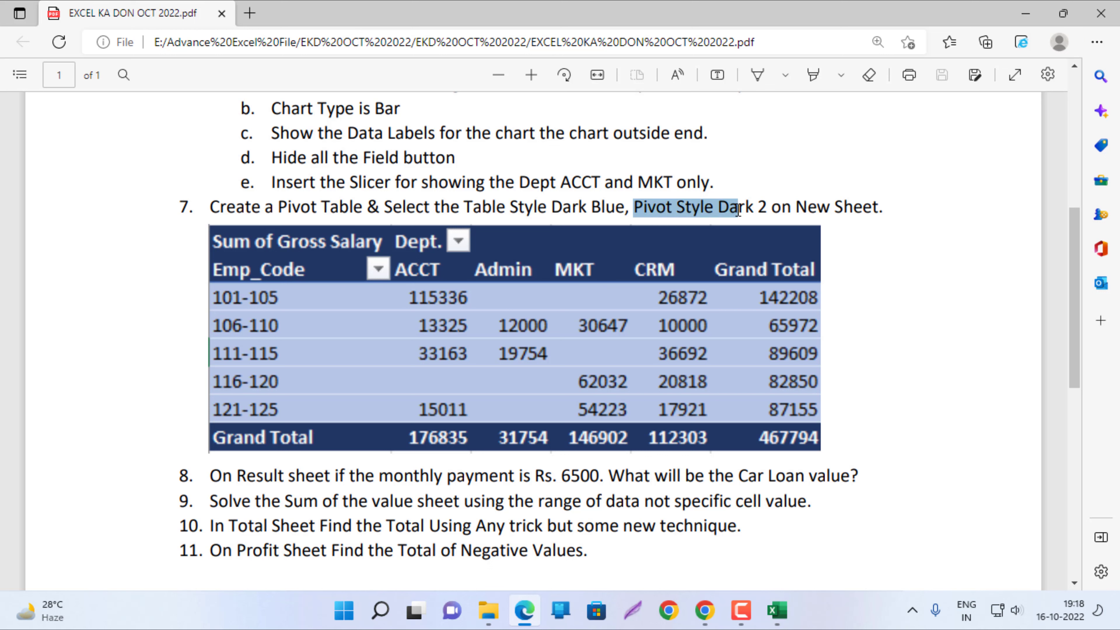
click(687, 217)
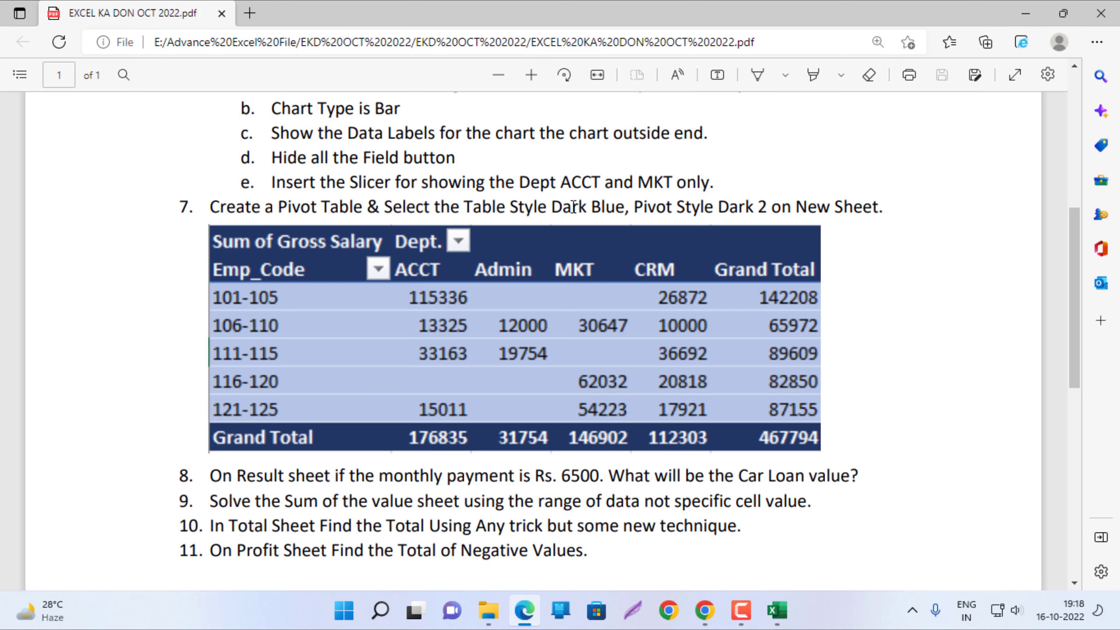
drag(628, 204, 744, 202)
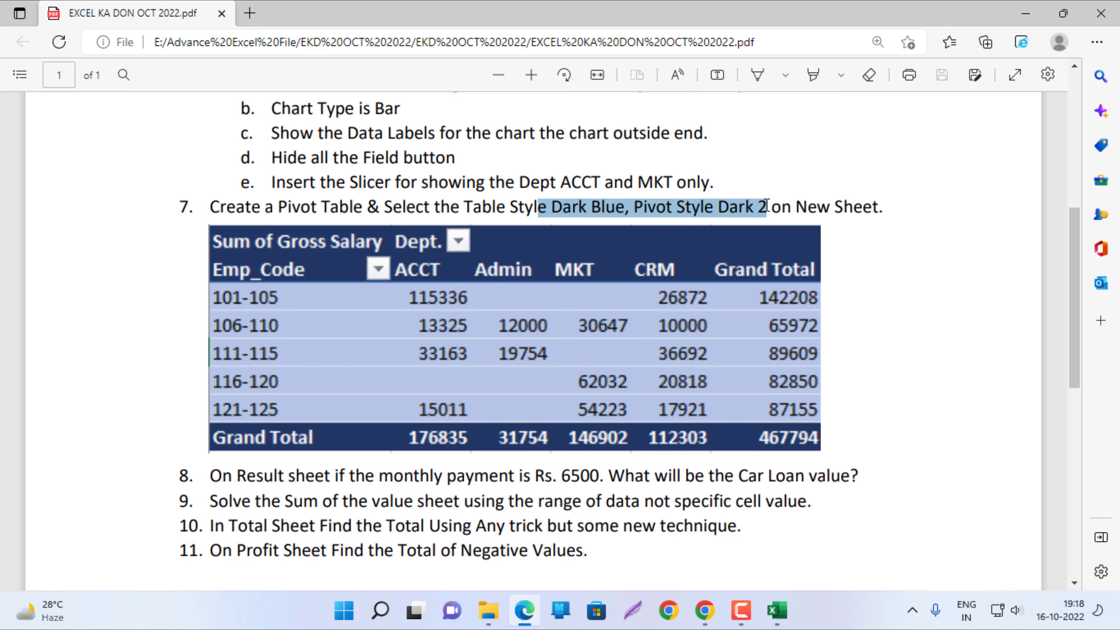
key(alt+Tab)
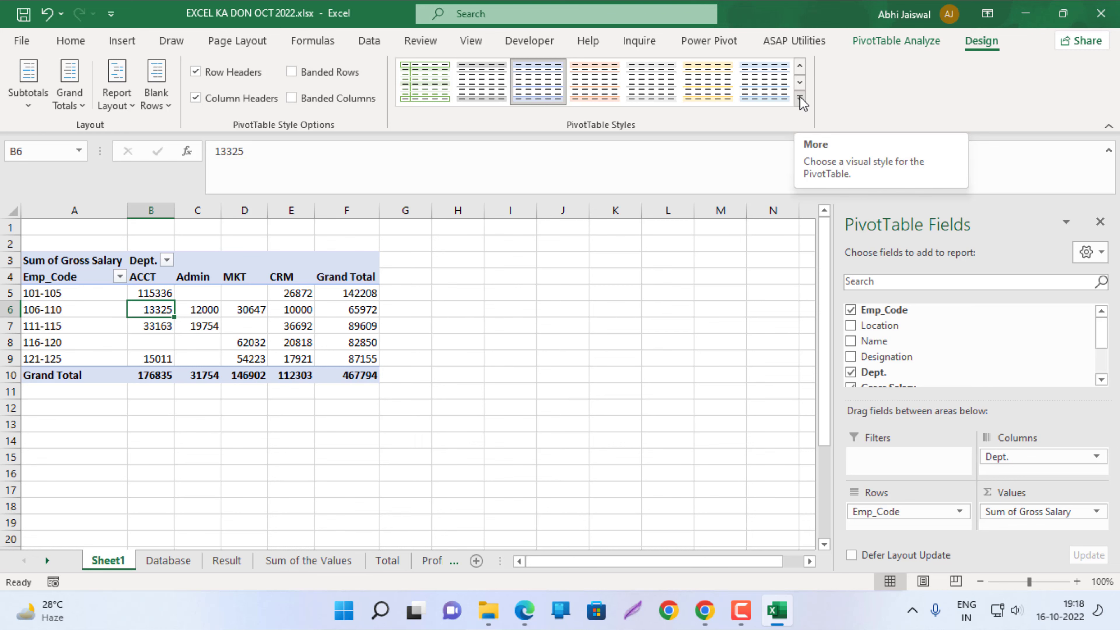
Apply the Dark Blue, Pivot Style Dark 2 style and compare it with the assignment.
click(801, 101)
scroll(804, 303, down, 1)
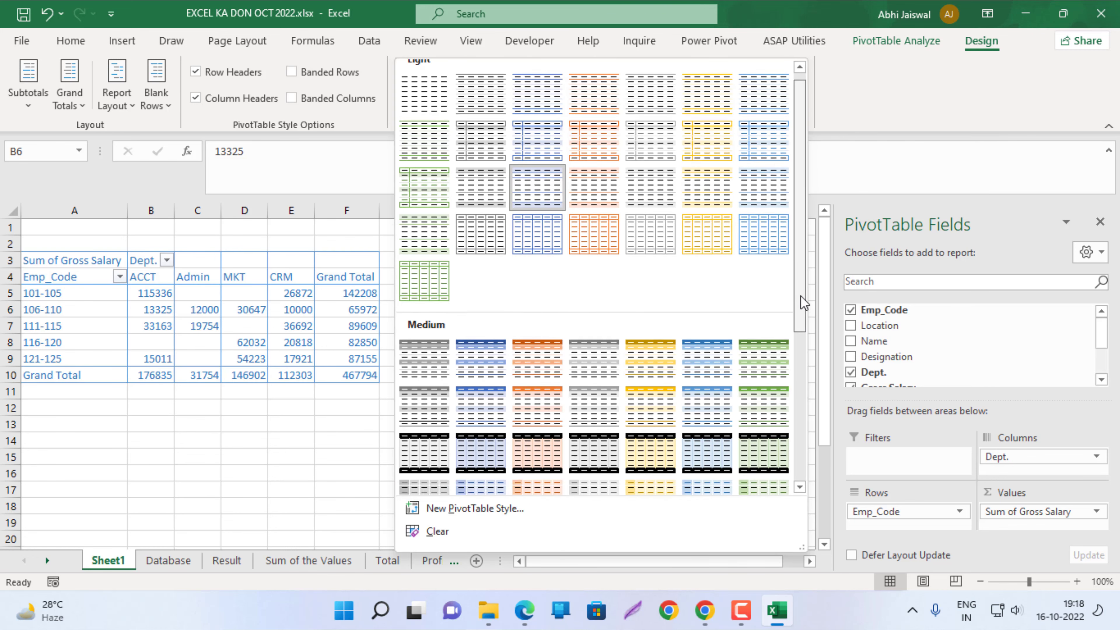
drag(803, 303, 802, 452)
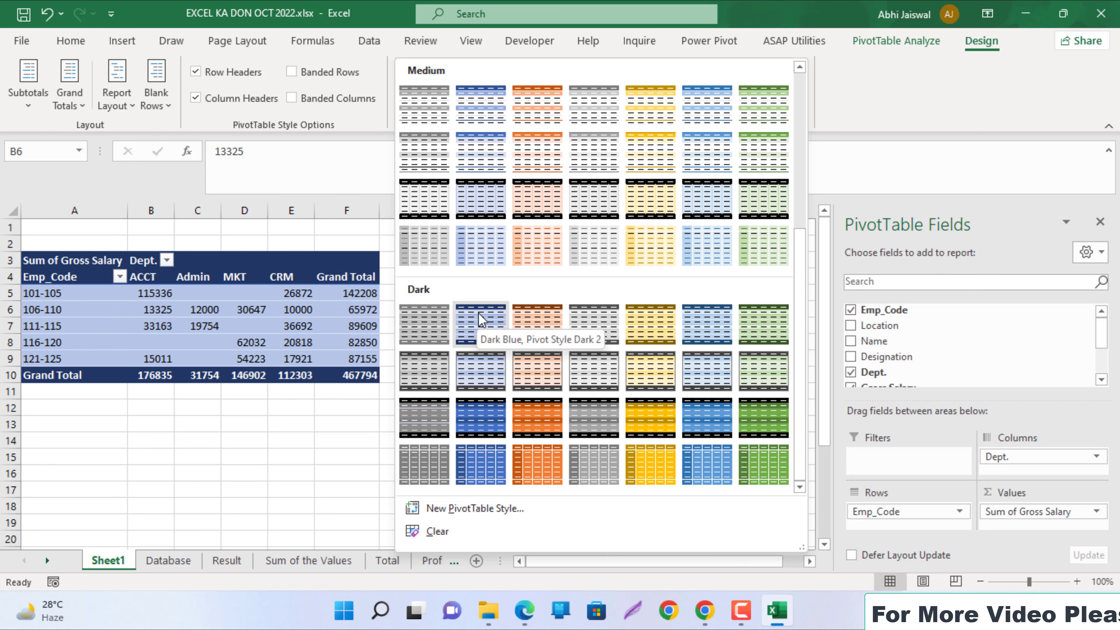
click(482, 319)
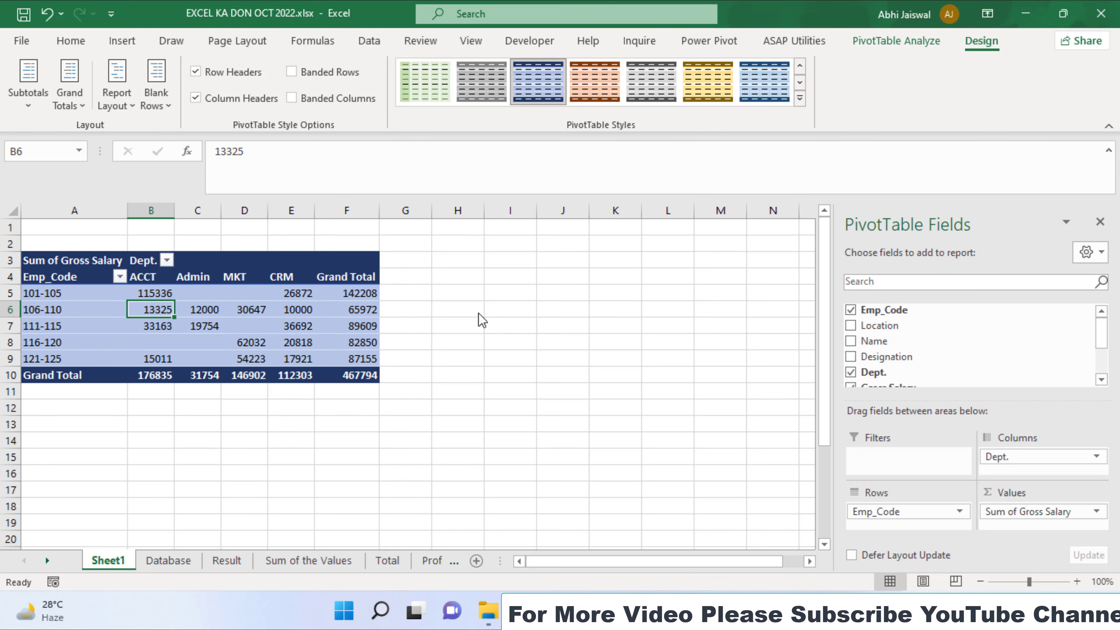
key(alt+Tab)
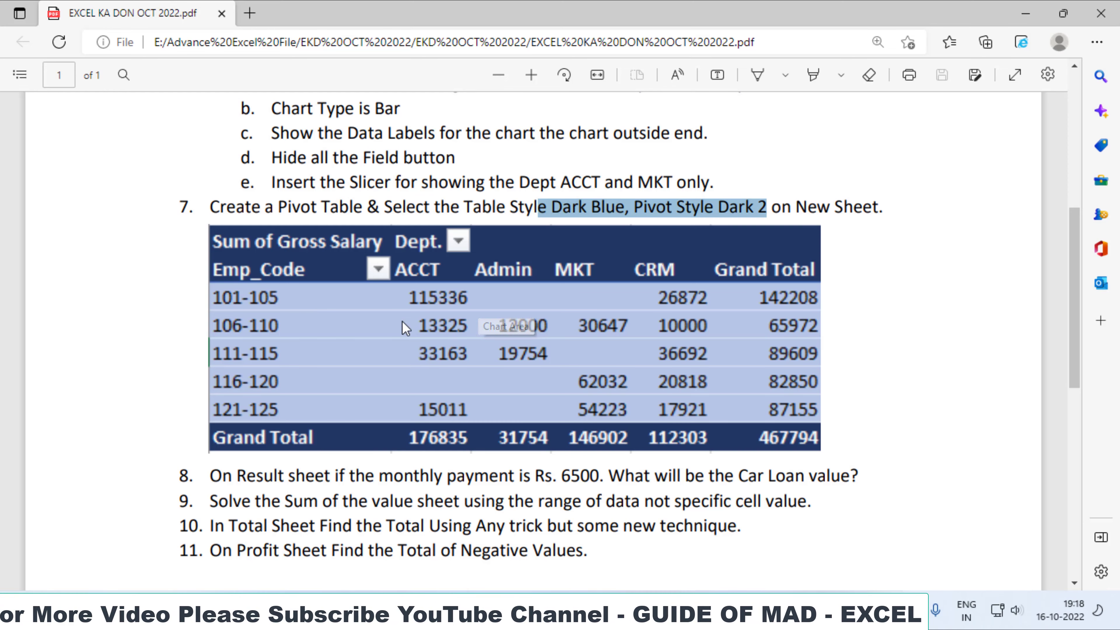
scroll(539, 334, up, 2)
scroll(539, 334, down, 2)
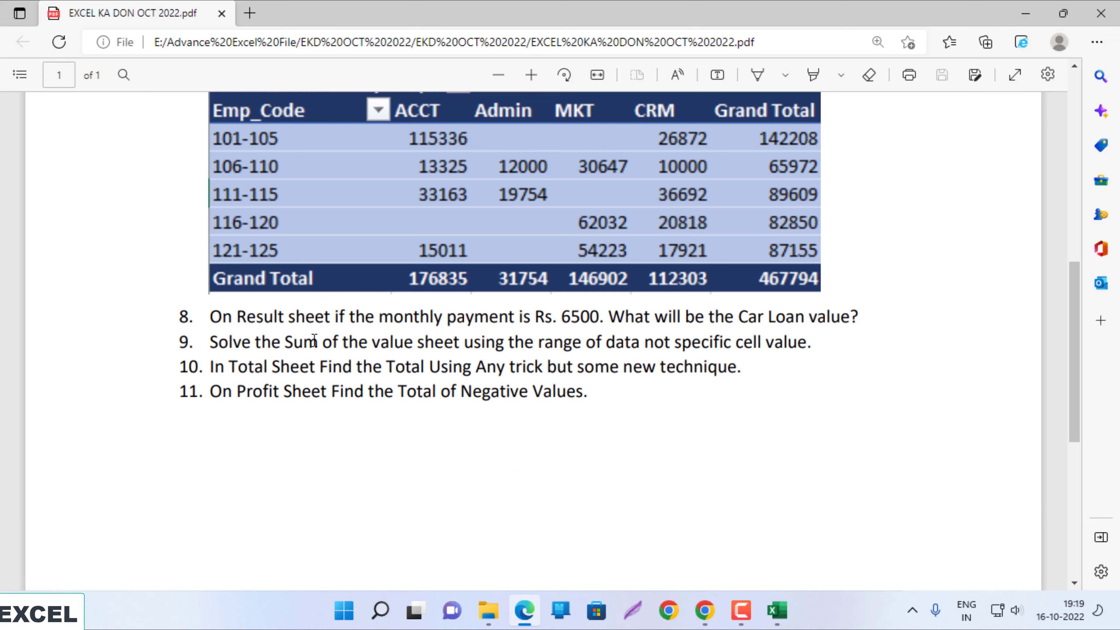
On the Result sheet, read car-loan task 8 and select the Monthly Payment formula in B5.
key(alt+Tab)
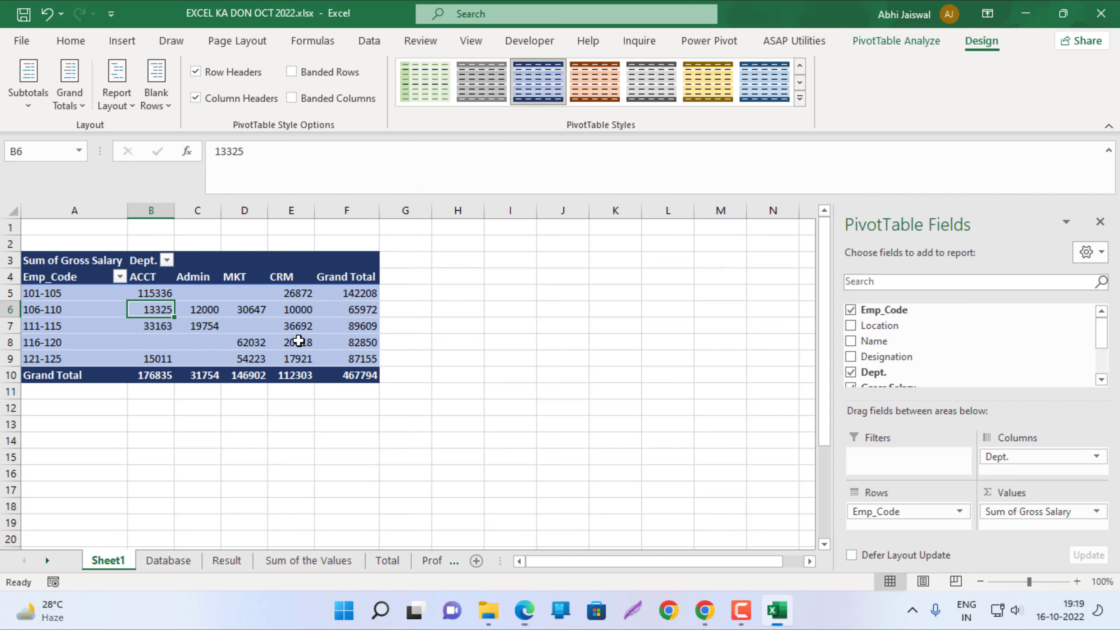
click(226, 560)
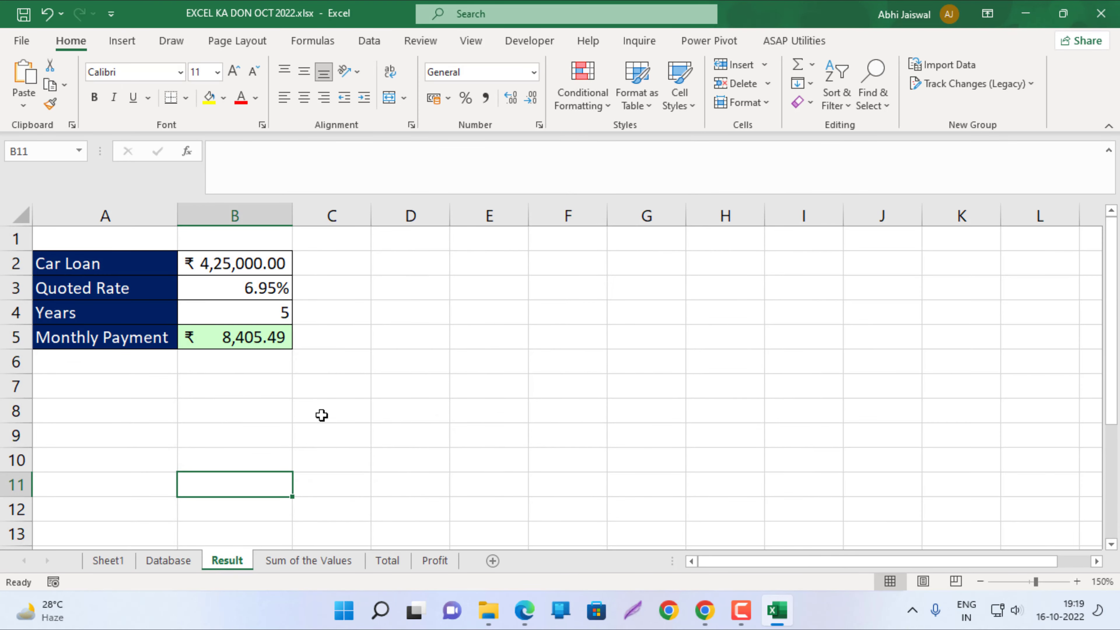
key(alt+Tab)
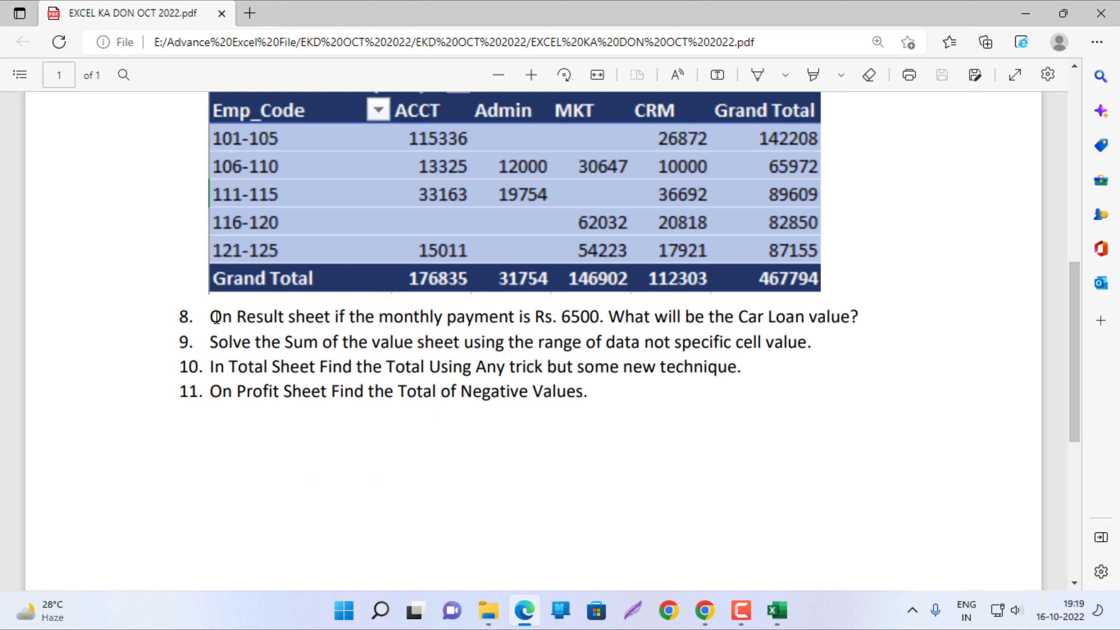
drag(216, 317, 306, 318)
key(alt+Tab)
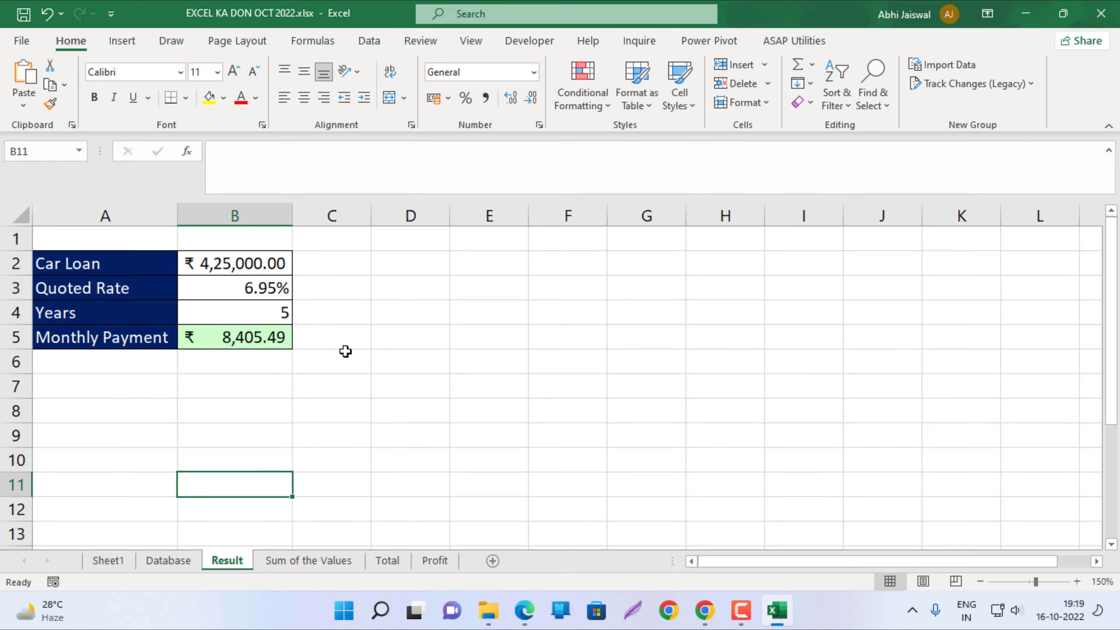
click(234, 337)
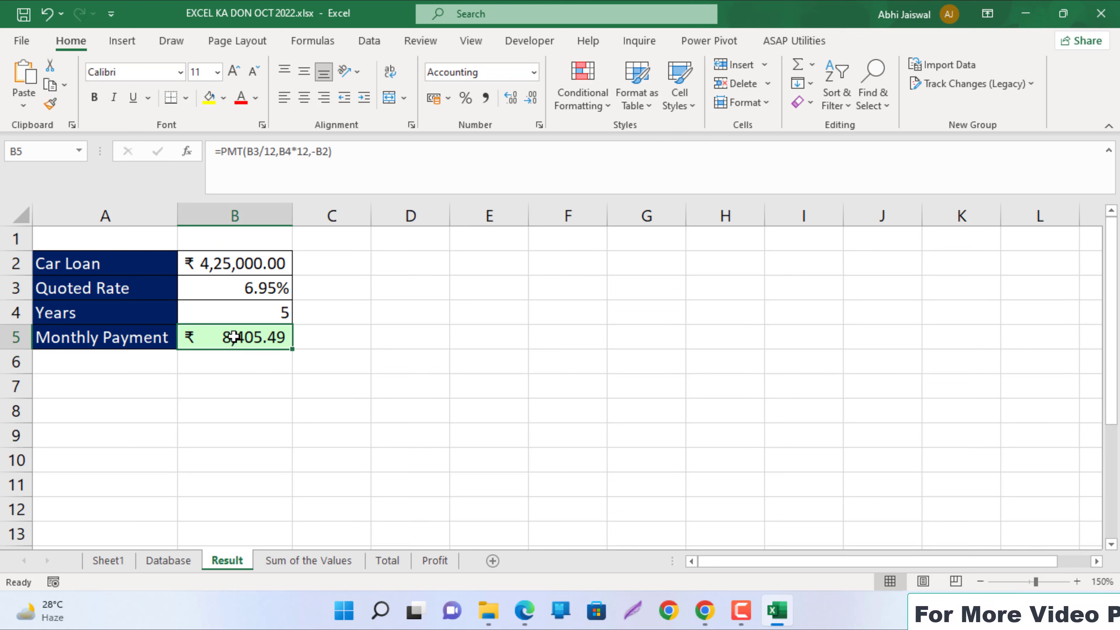
Goal Seek B5 to a 6,500 monthly payment by changing Car Loan B2, giving ₹3,28,654.36.
click(369, 42)
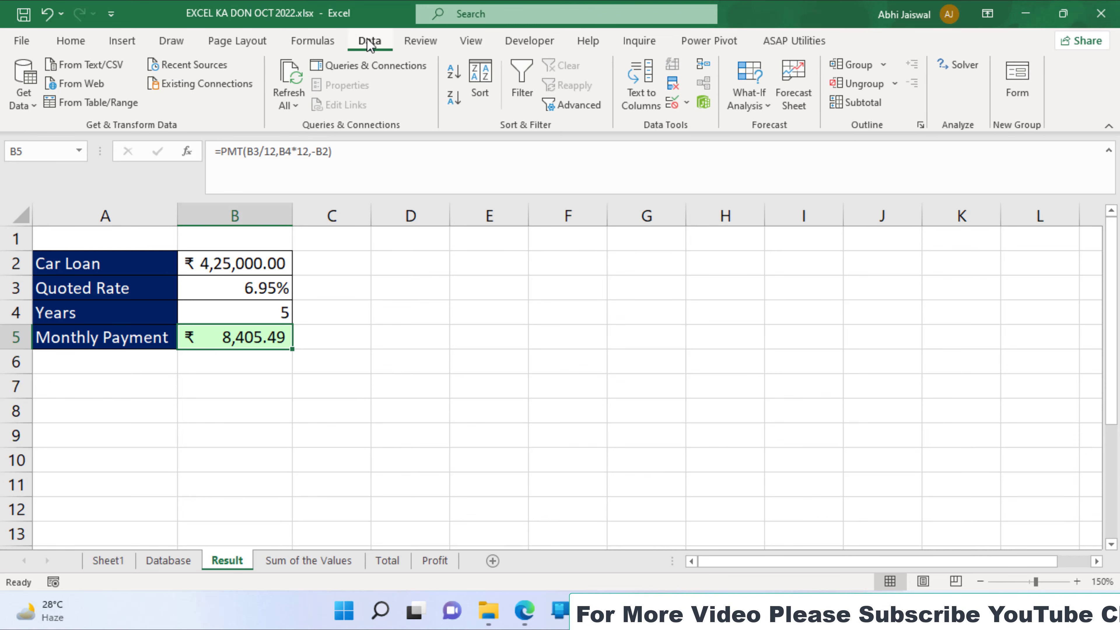
click(749, 99)
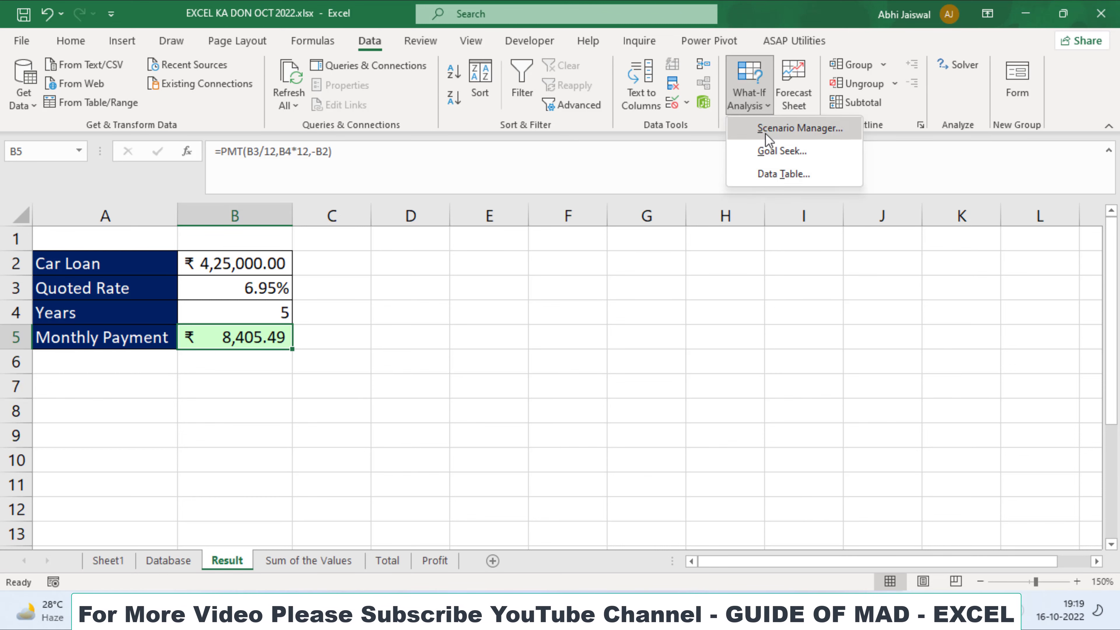
click(782, 151)
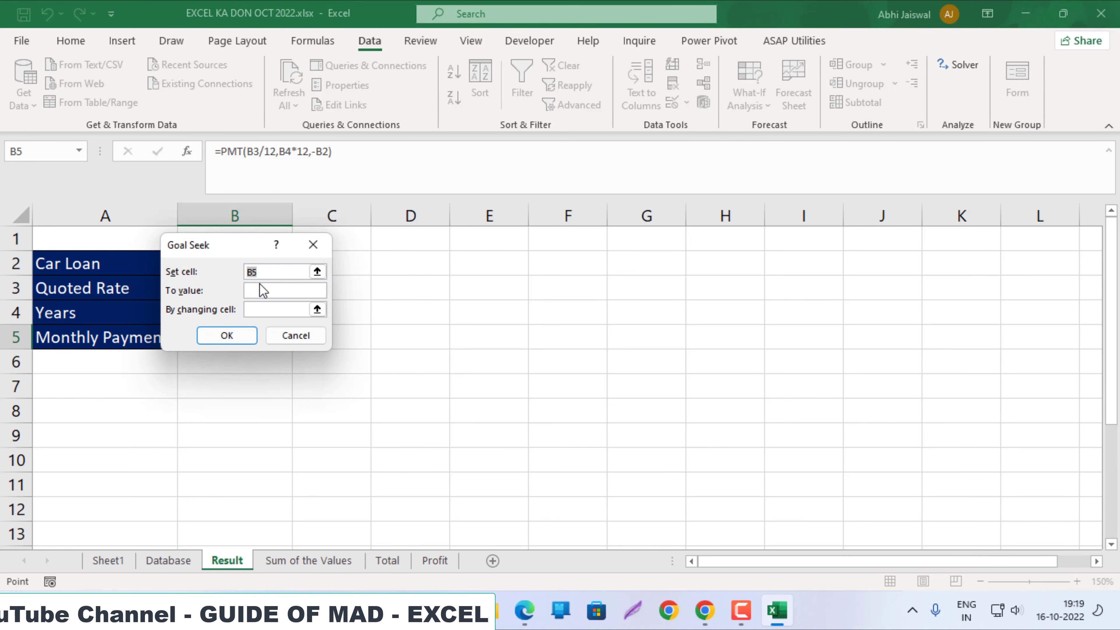
drag(250, 255, 495, 271)
click(507, 306)
text(65000)
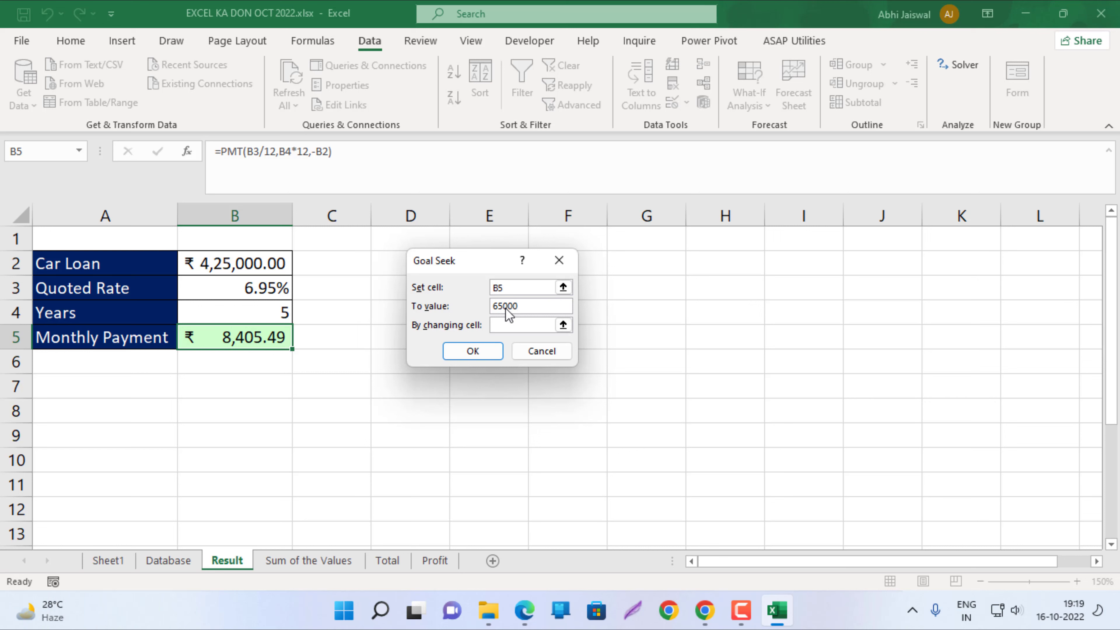
click(521, 324)
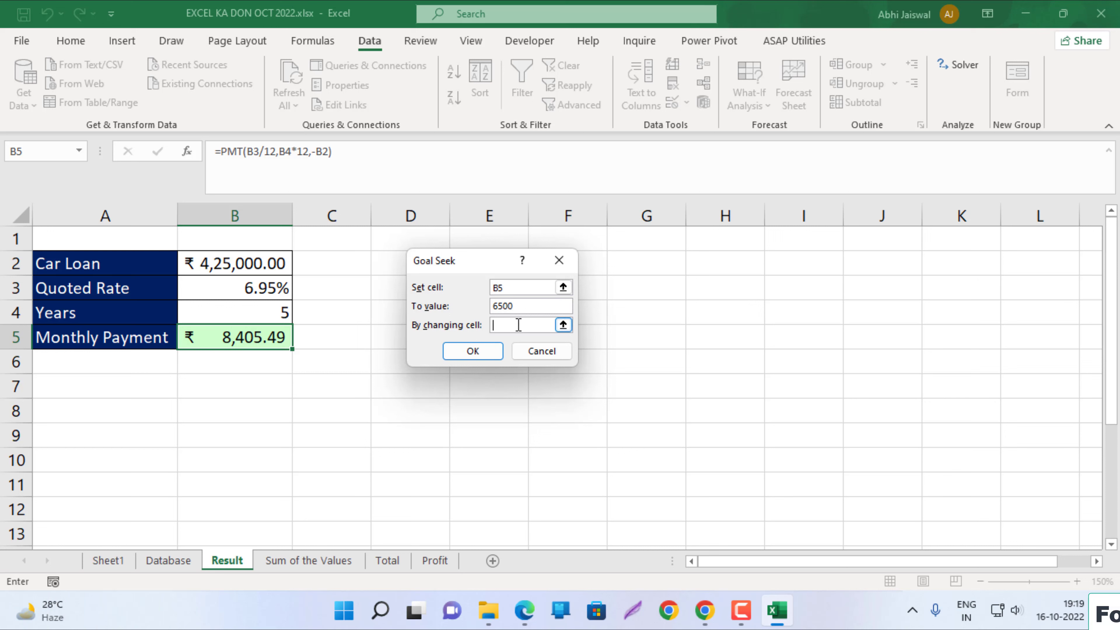
click(259, 265)
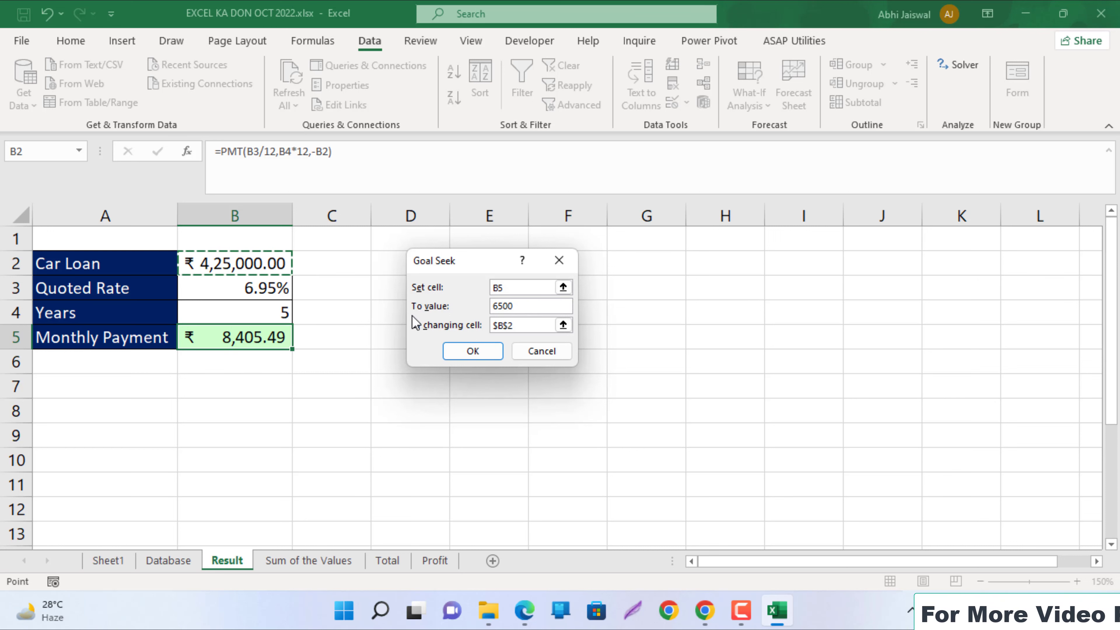
click(454, 353)
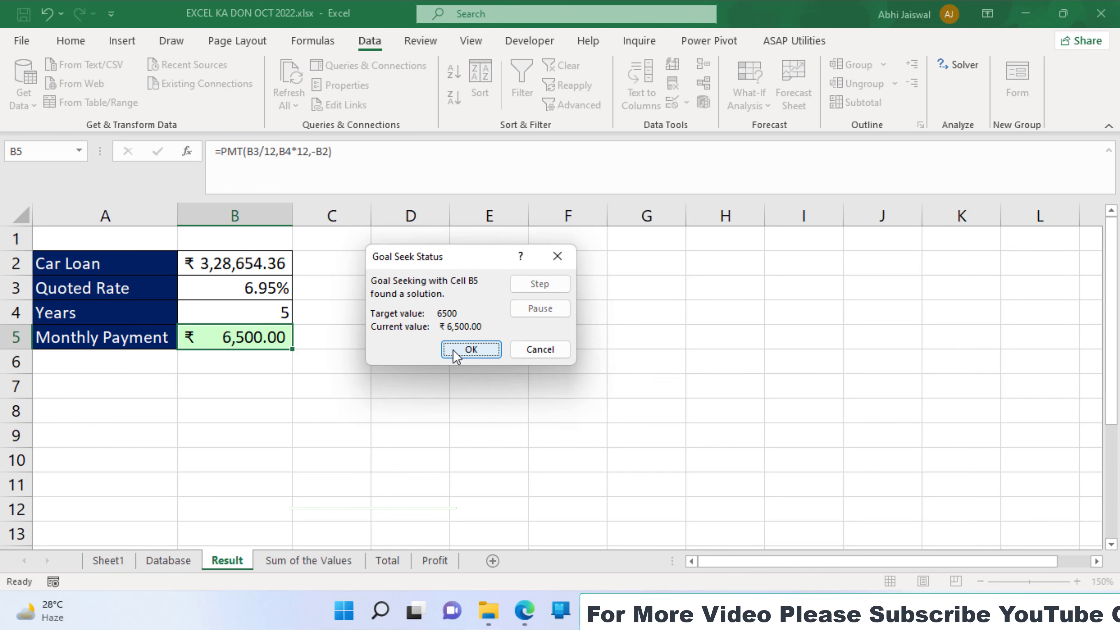
click(462, 349)
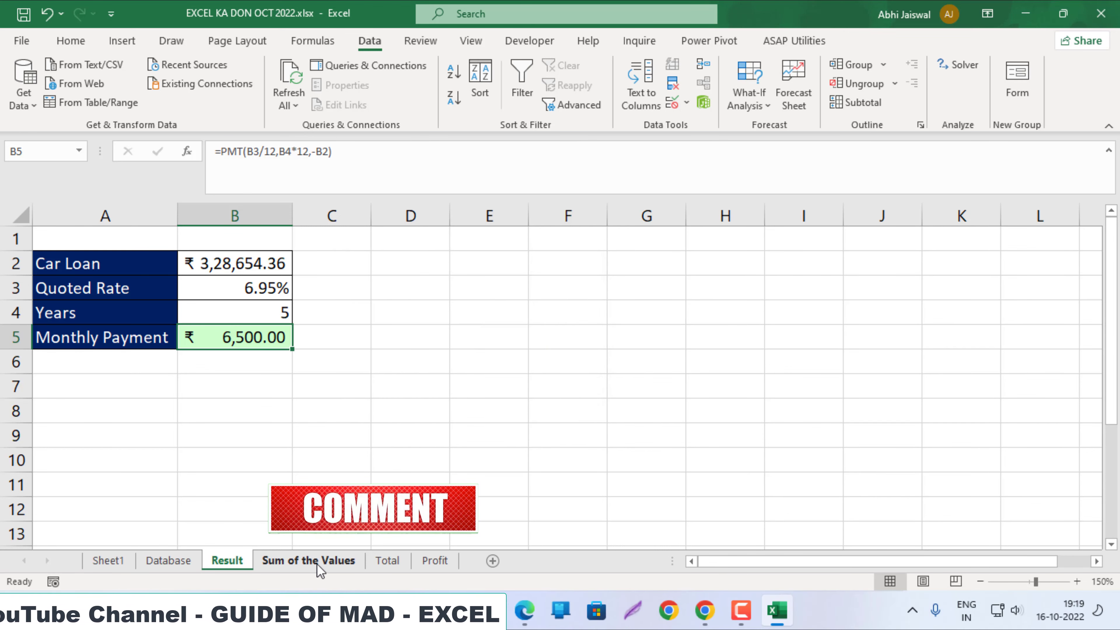
key(alt+Tab)
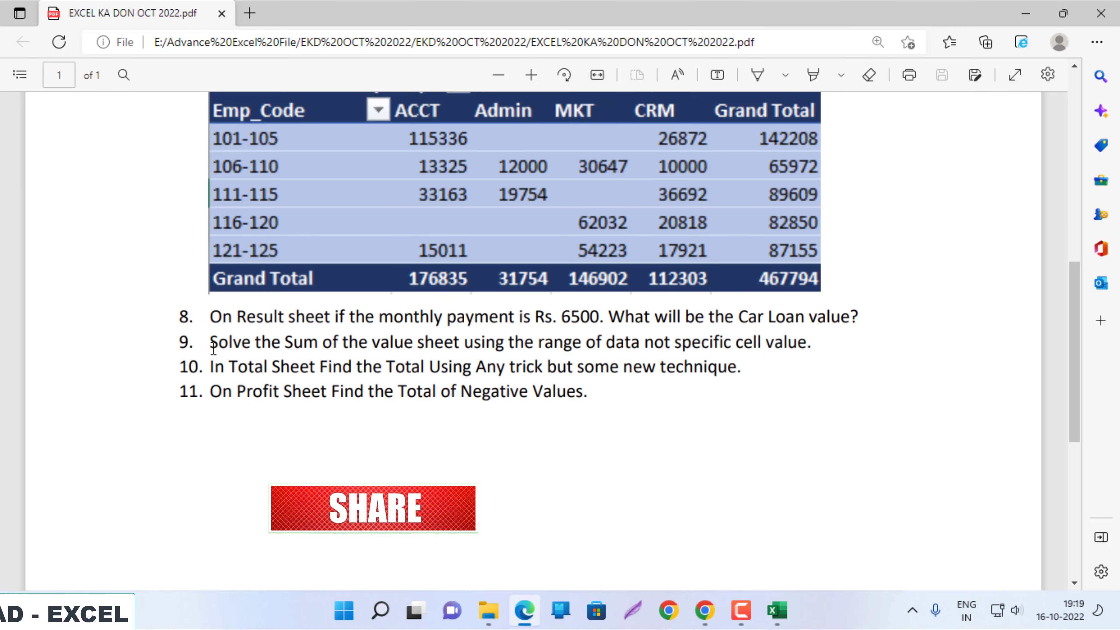
Read task 9: sum the Sum of the Values sheet using a data range, not specific cells.
drag(211, 344, 807, 343)
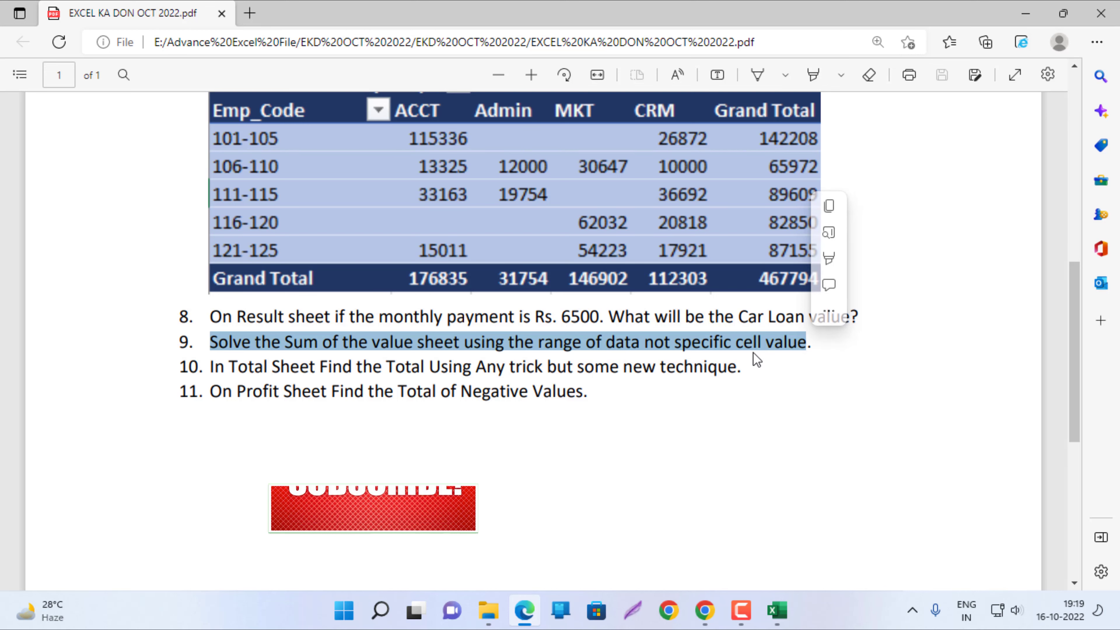
click(573, 343)
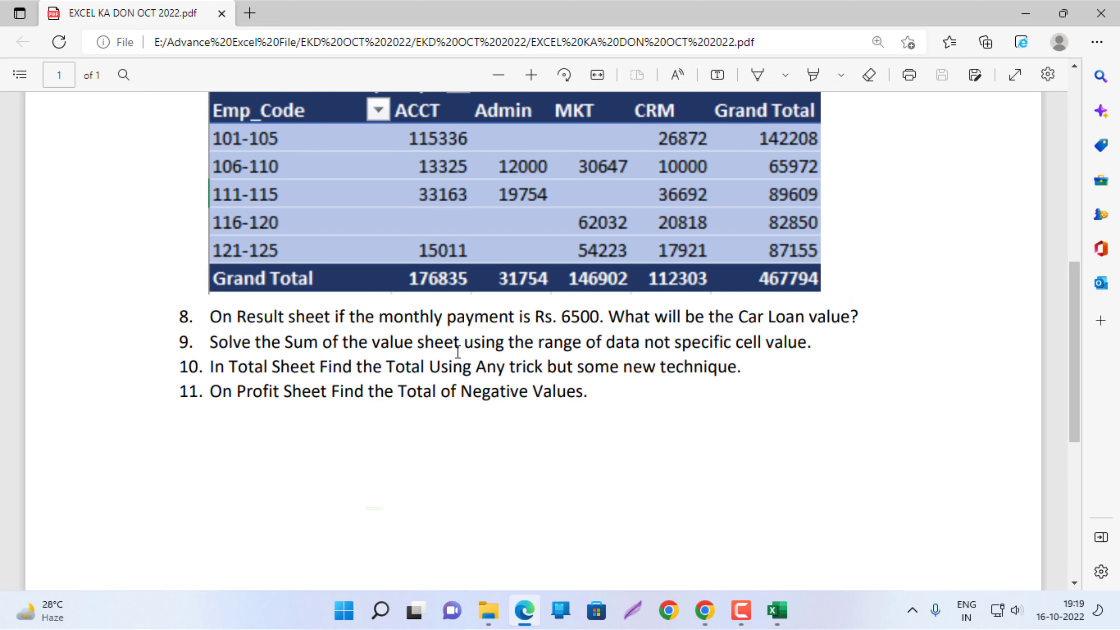
On Sum of the Values, enter =AGGREGATE(9,6,C3:C9) in C12, totalling Sales as 39174.
key(alt+Tab)
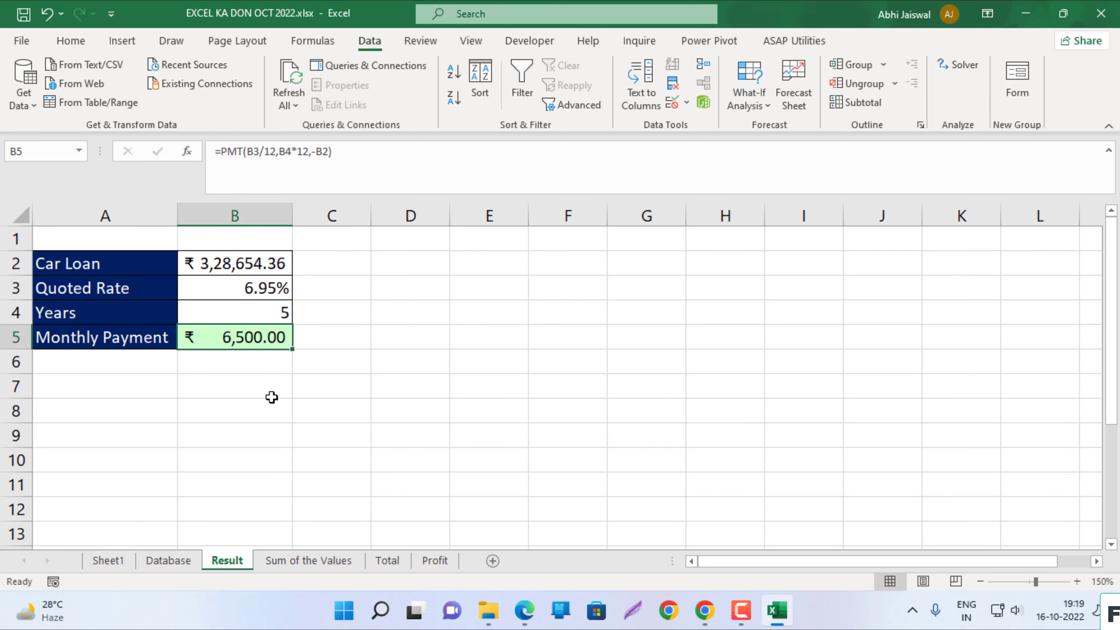
click(291, 561)
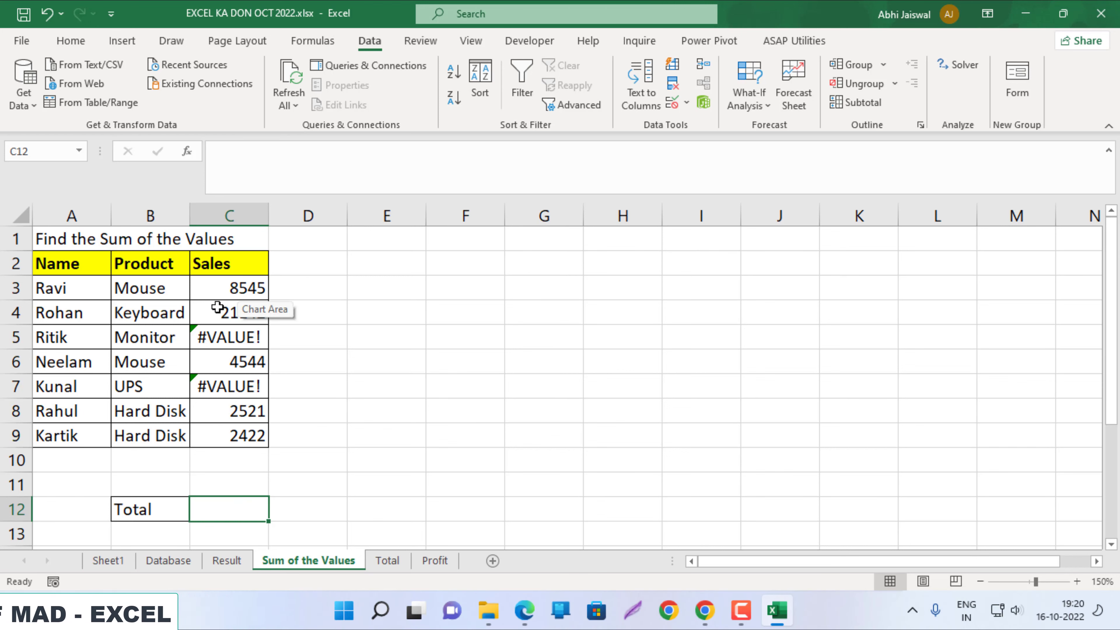
click(358, 428)
click(247, 510)
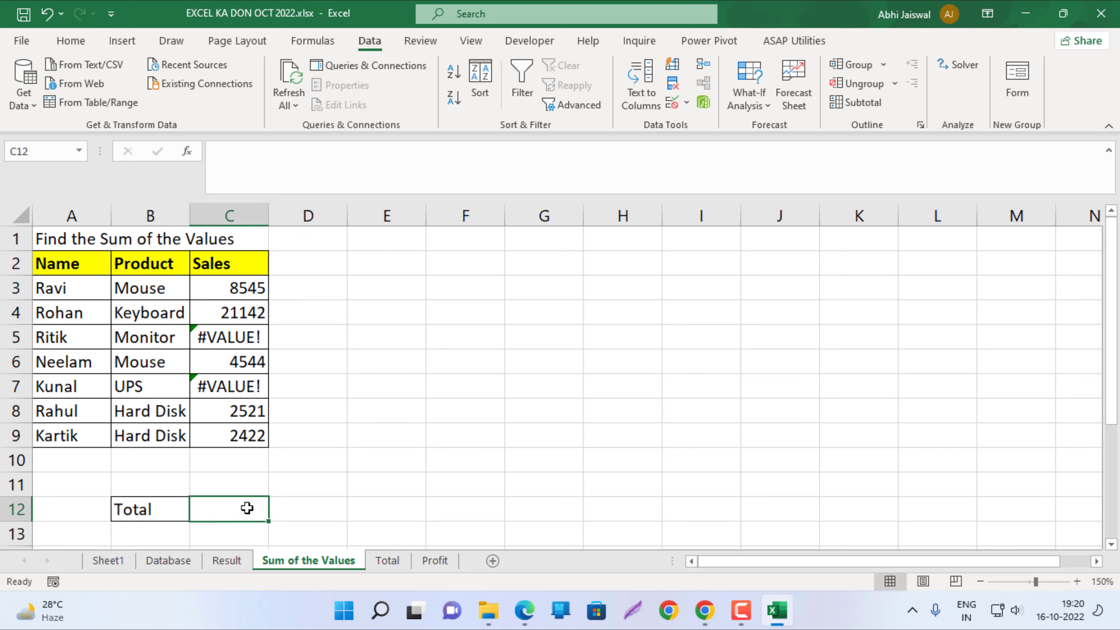
text(=a)
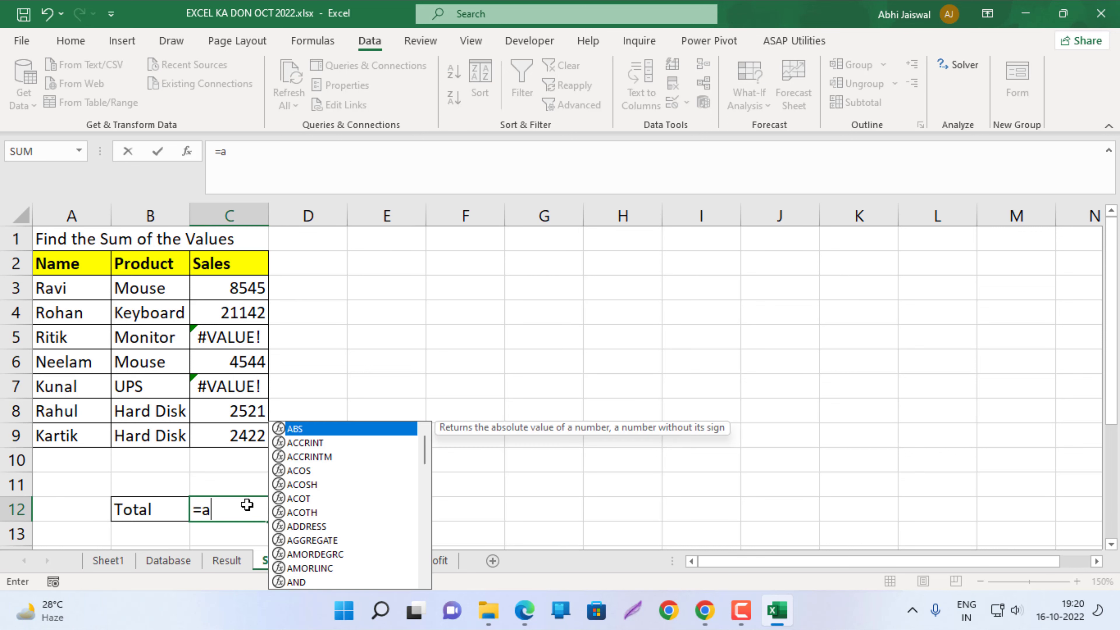
text(gg)
key(Tab)
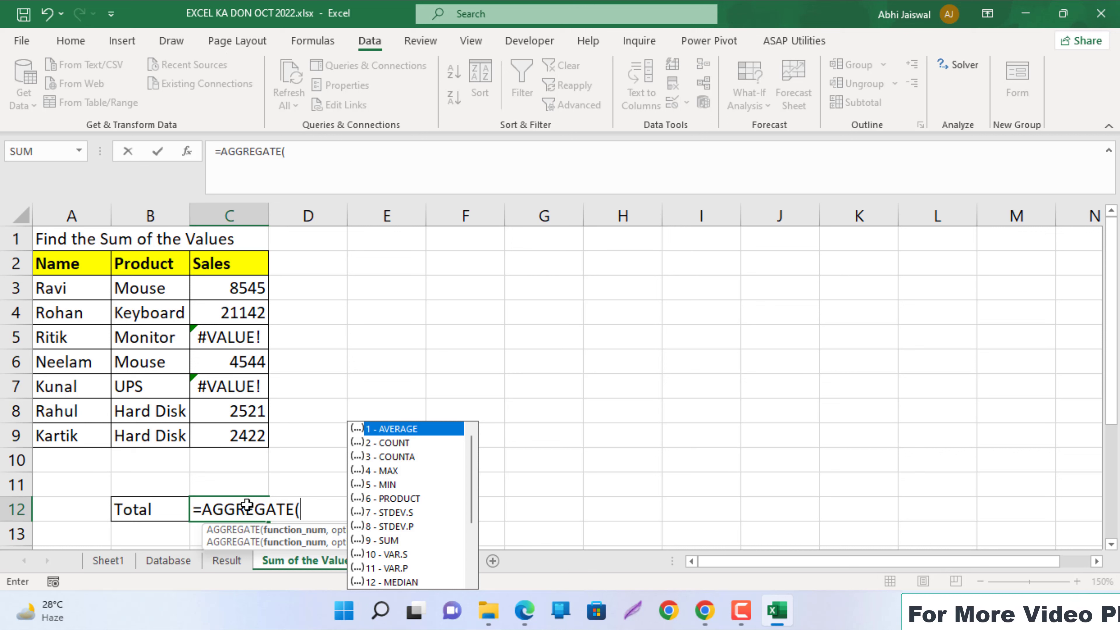
text(9)
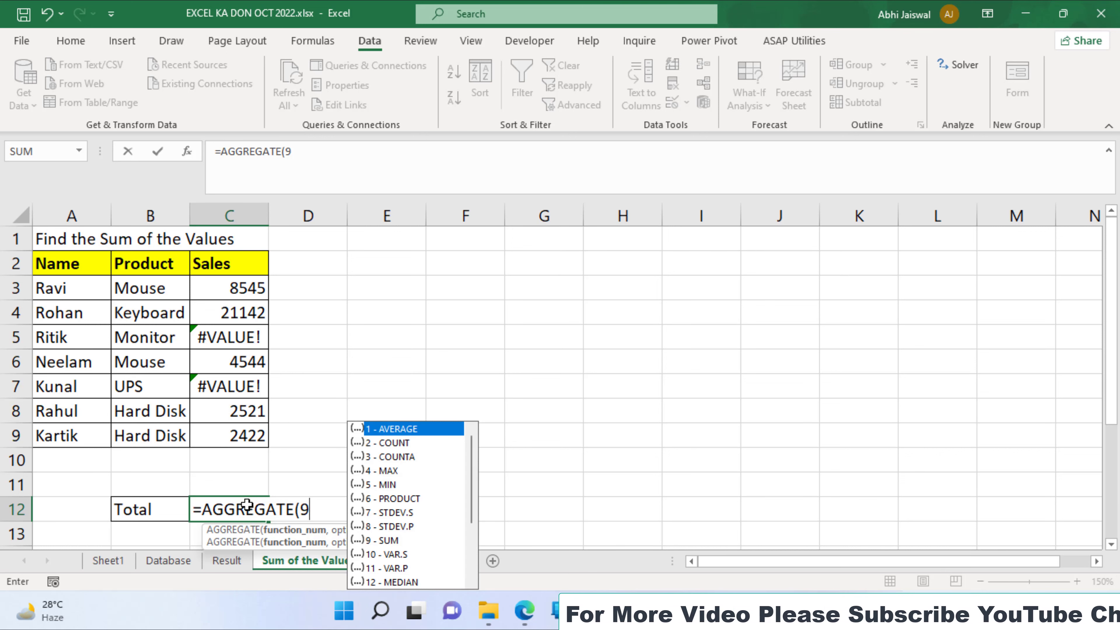
text(,6)
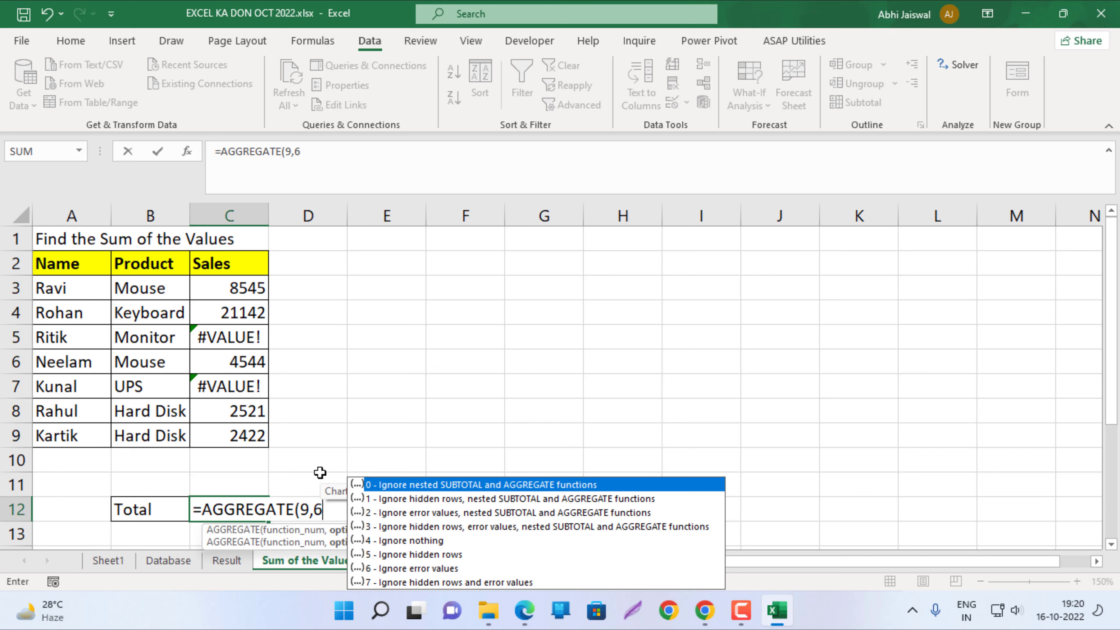
double_click(443, 568)
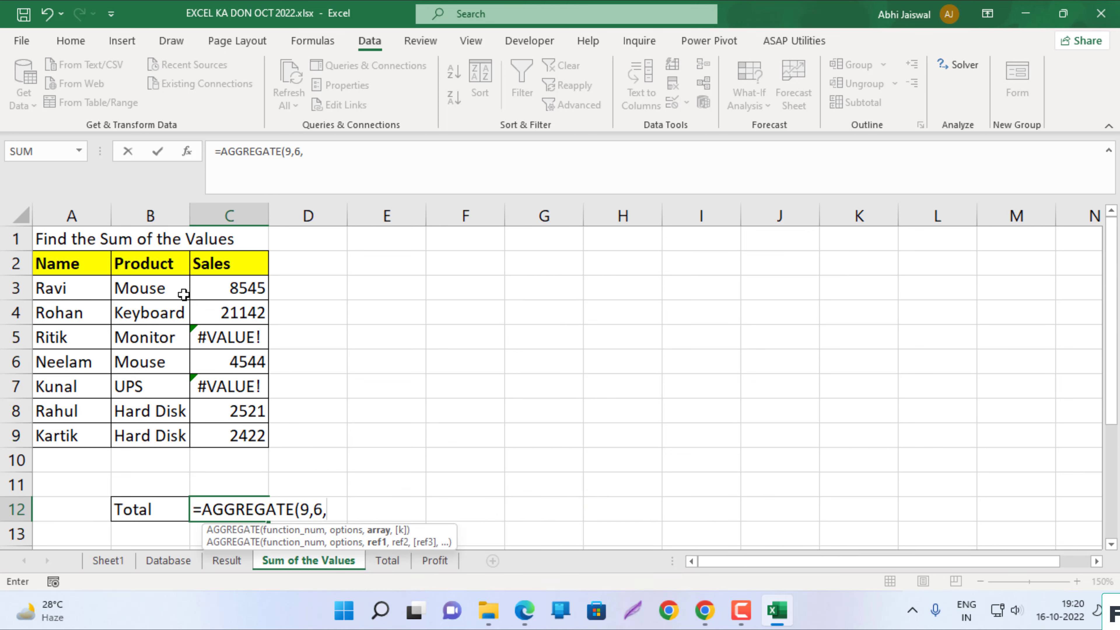
drag(238, 291, 240, 423)
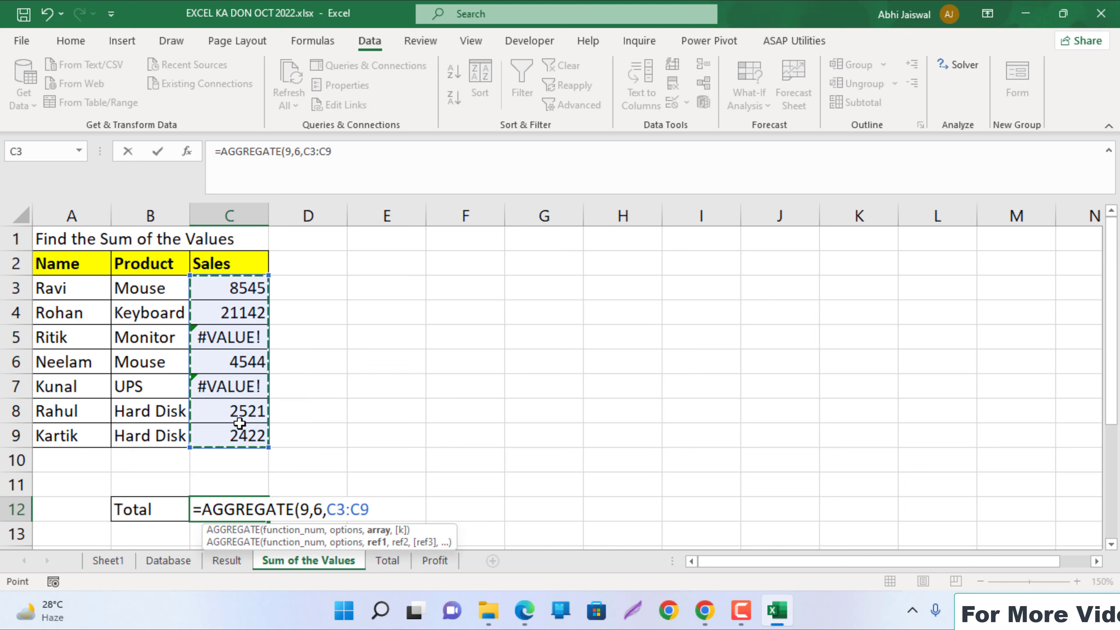
key(ctrl+Return)
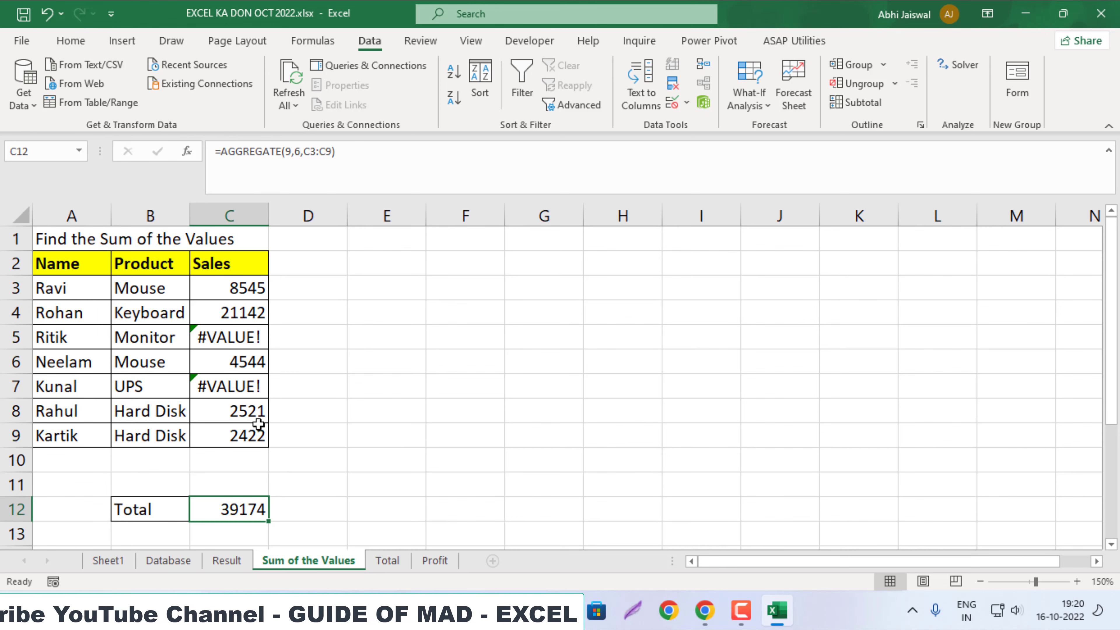
click(386, 560)
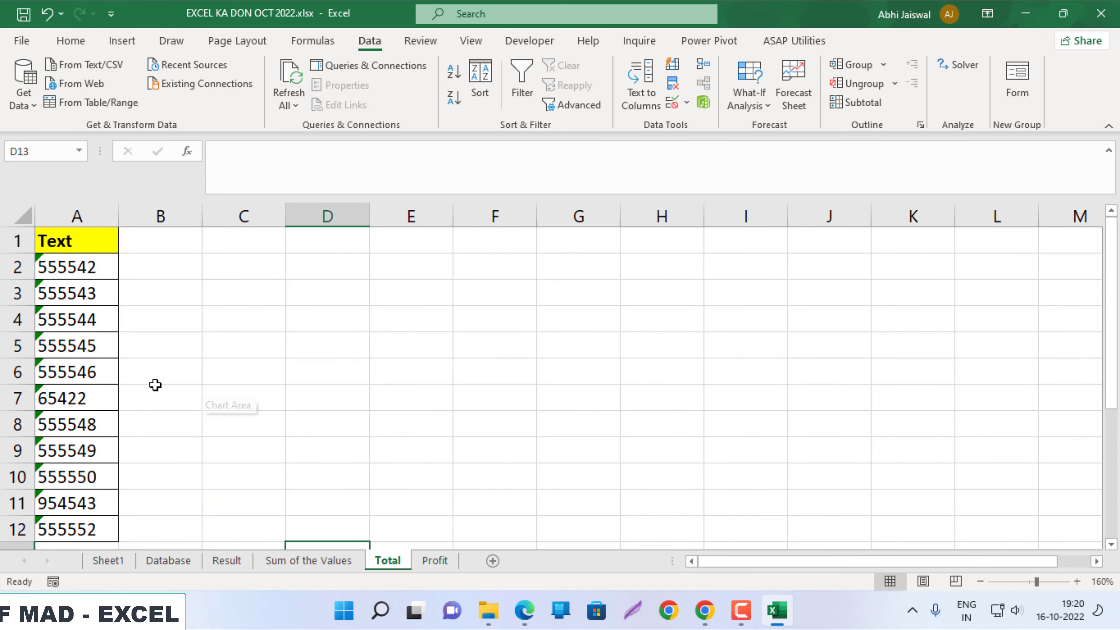
Inspect A2 on the Total sheet to confirm it is stored as text with an apostrophe.
scroll(155, 385, down, 1)
scroll(151, 396, up, 1)
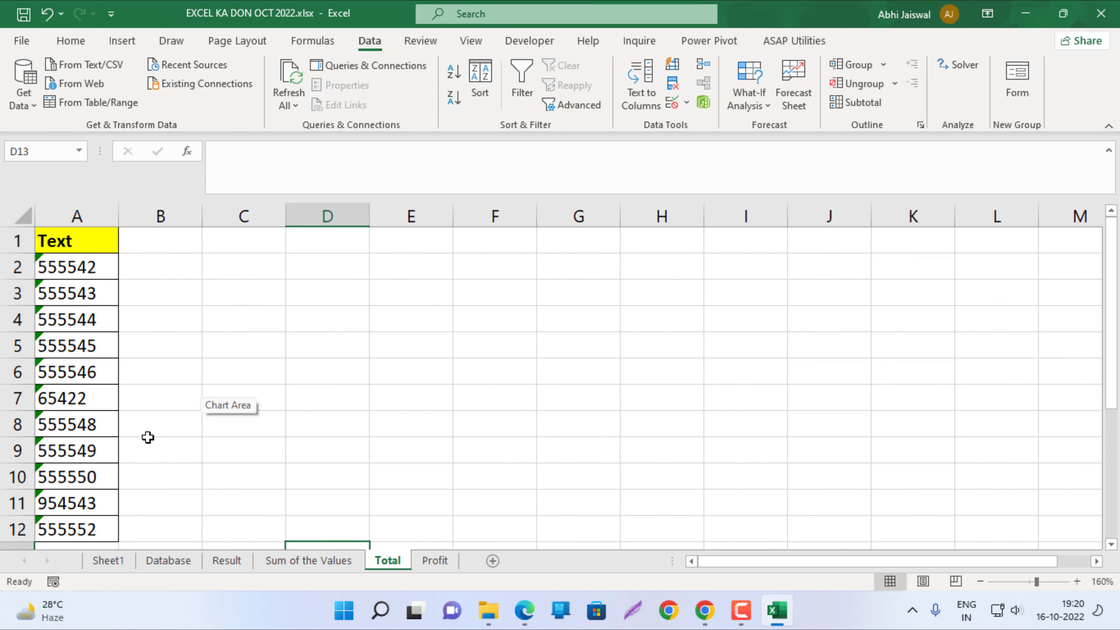
scroll(147, 438, down, 1)
scroll(77, 337, up, 1)
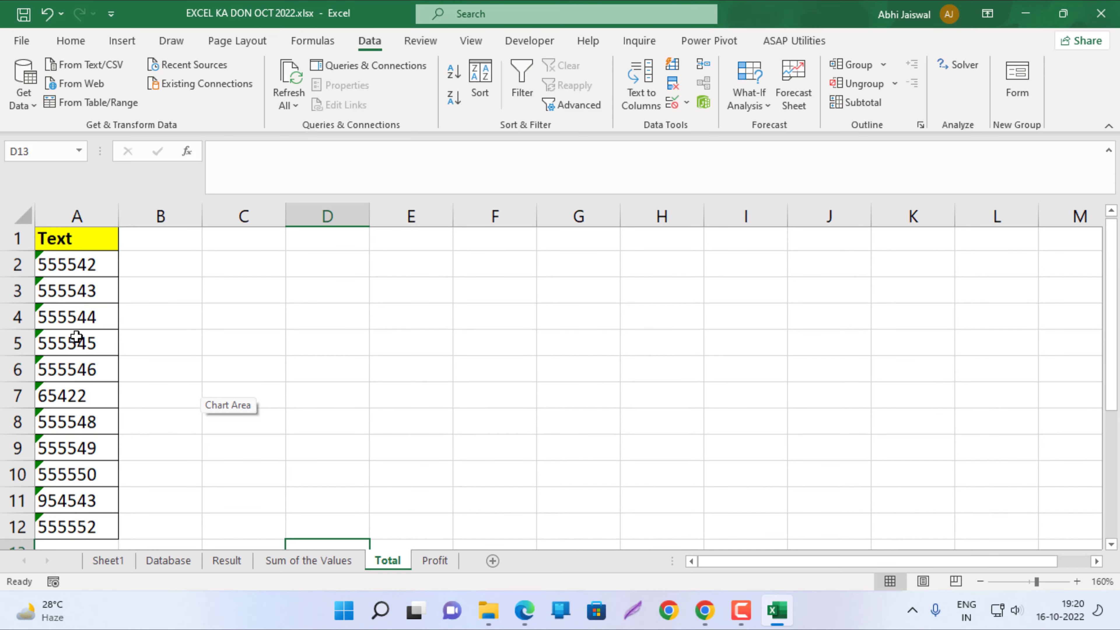
click(67, 270)
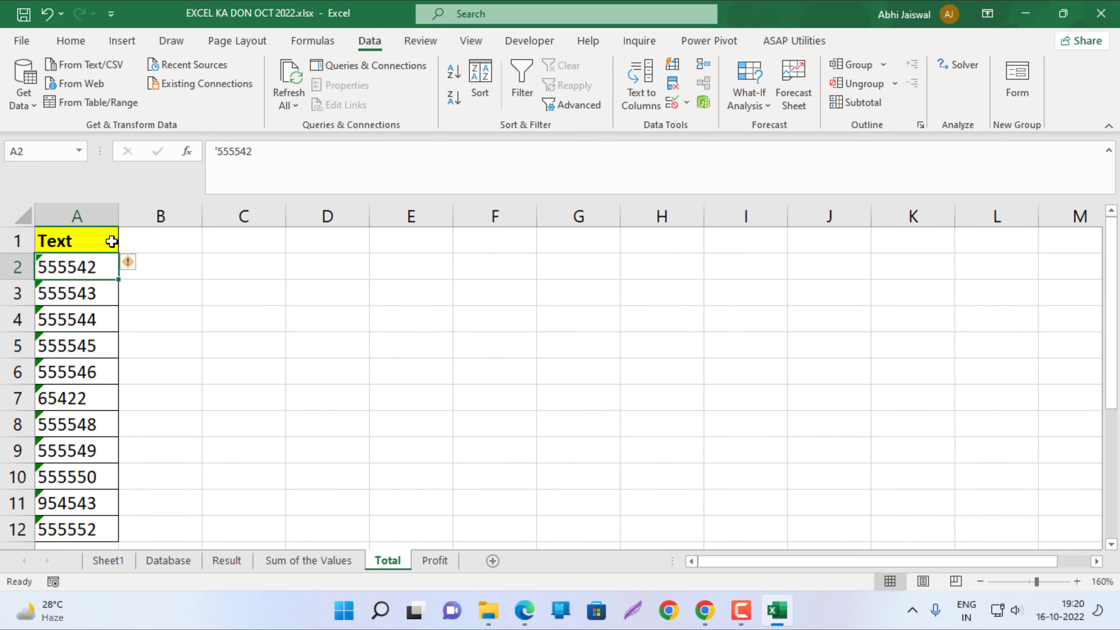
double_click(57, 264)
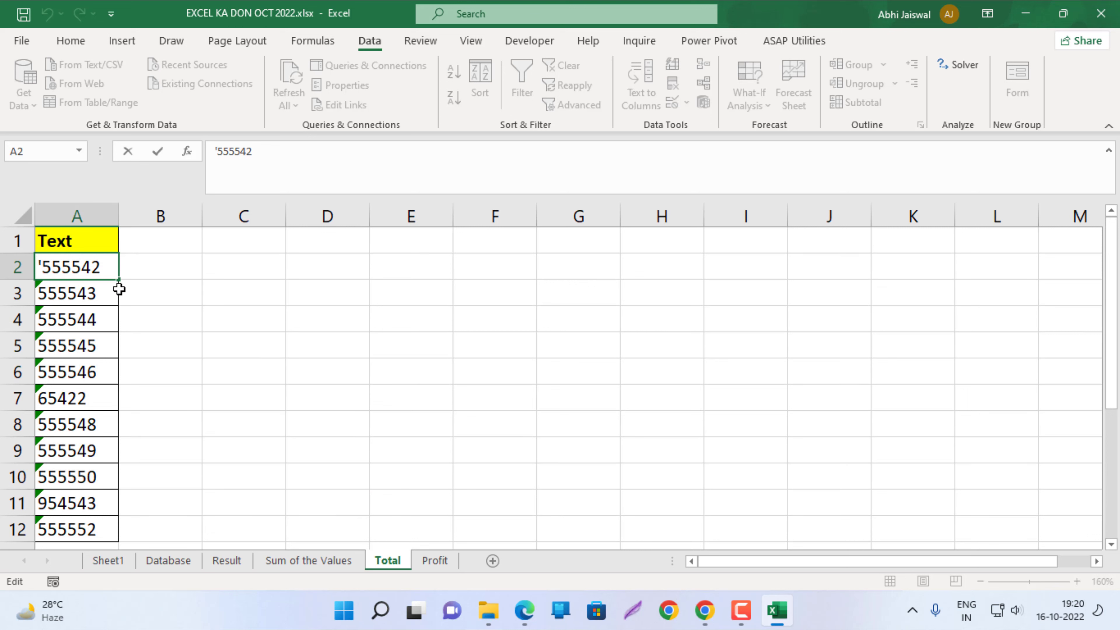
key(Escape)
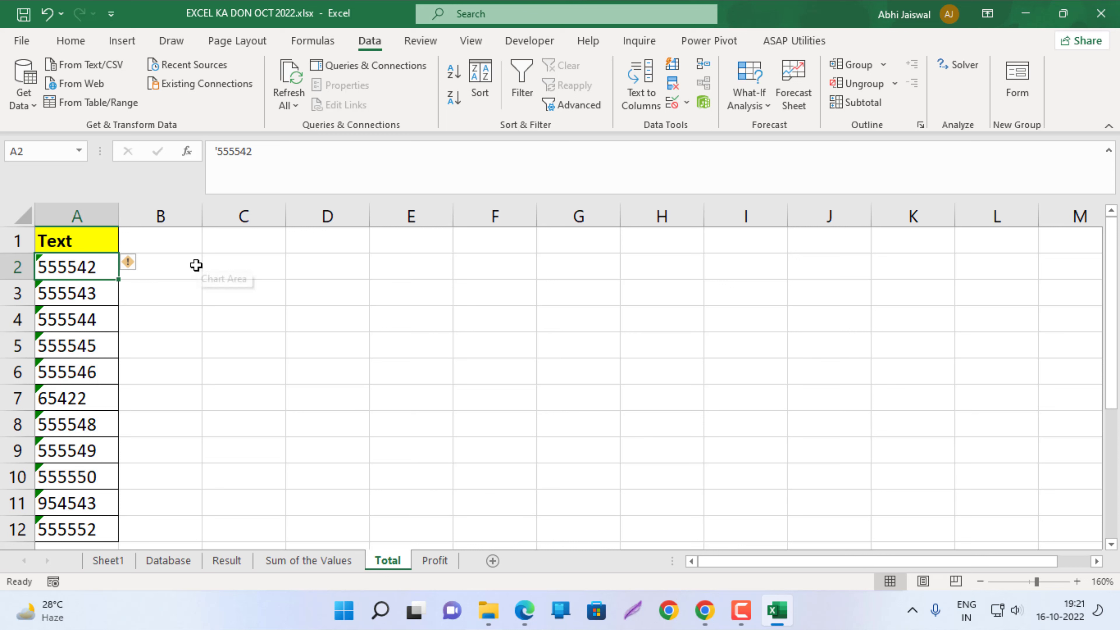
Add a Number heading in B1 and fill =A2*1 down through B12.
click(166, 247)
text(Number)
key(Return)
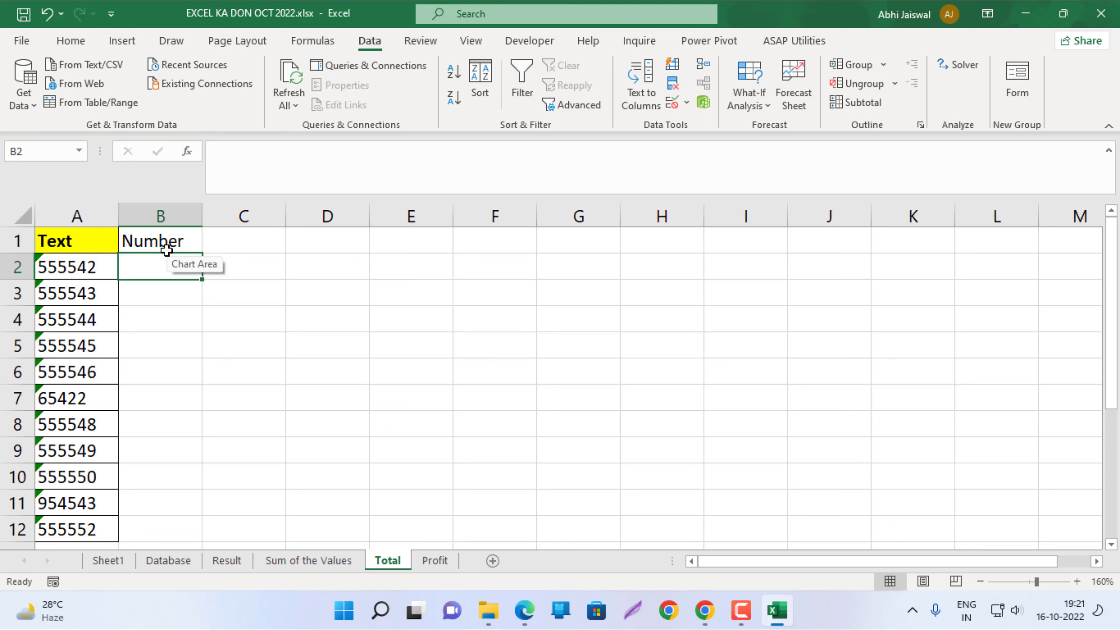
text(=)
key(Left)
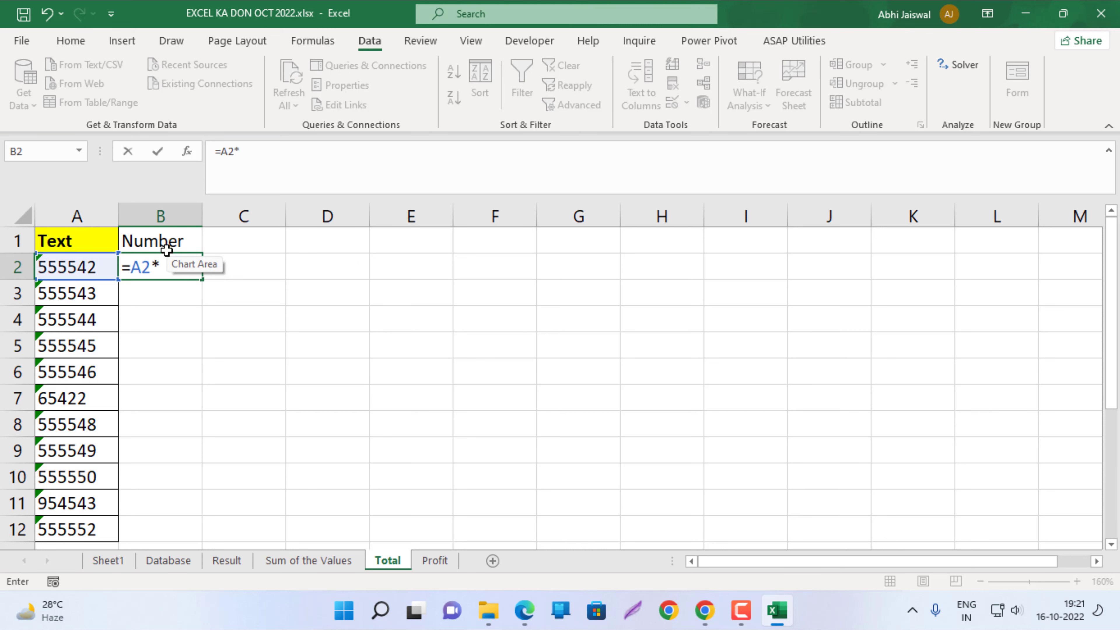
text(1)
key(Return)
key(Up)
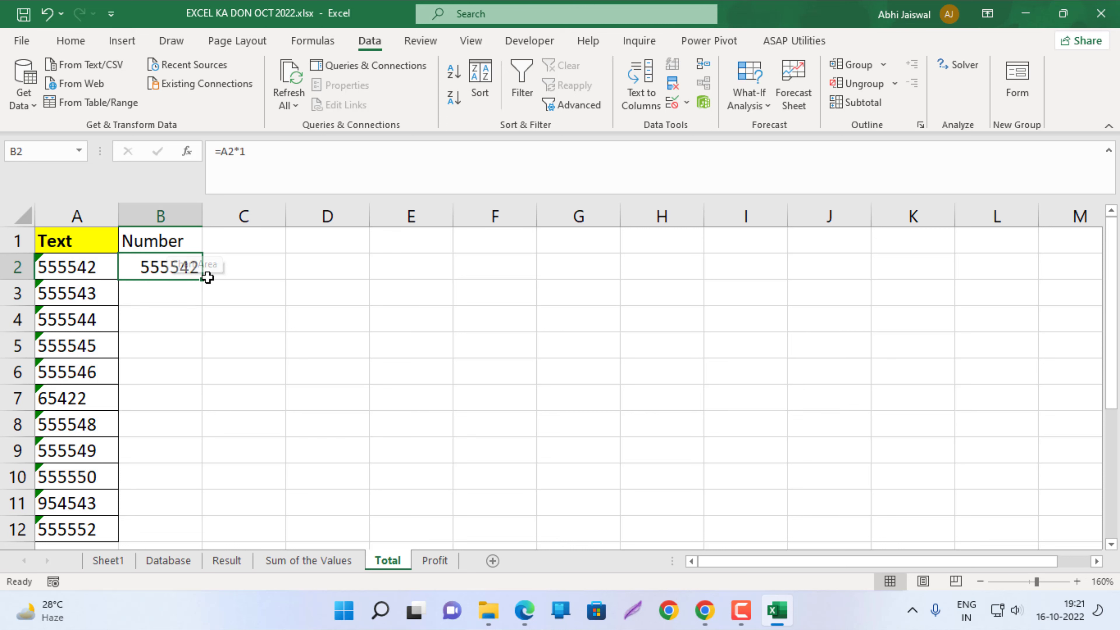
double_click(205, 281)
AutoSum the Number column in B13, giving 6019884, and recheck A2 and B2.
scroll(228, 282, down, 1)
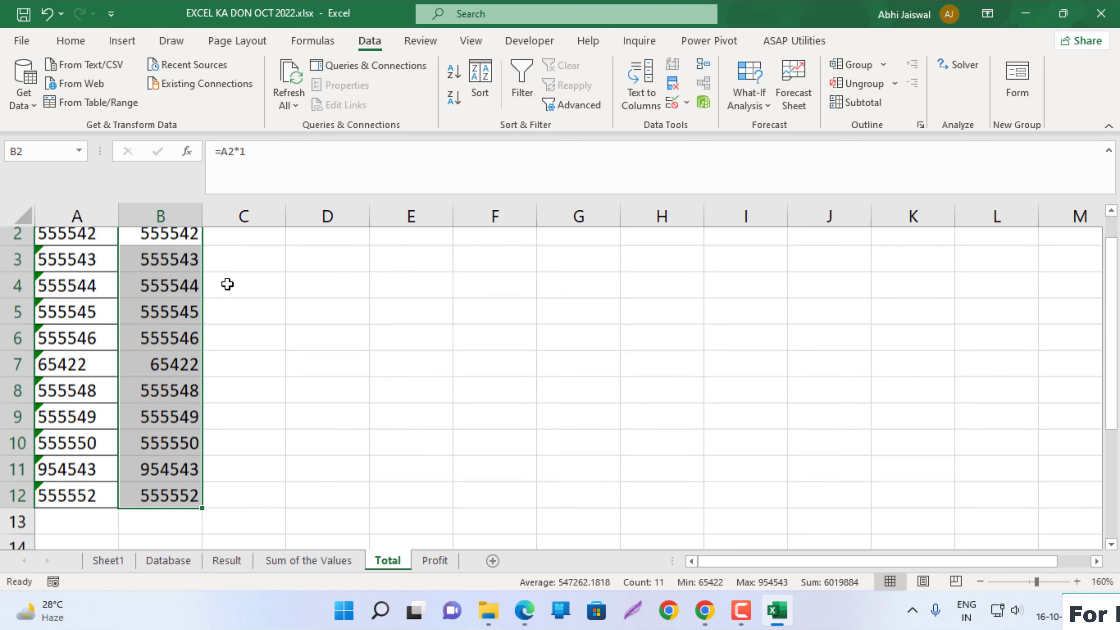
click(167, 470)
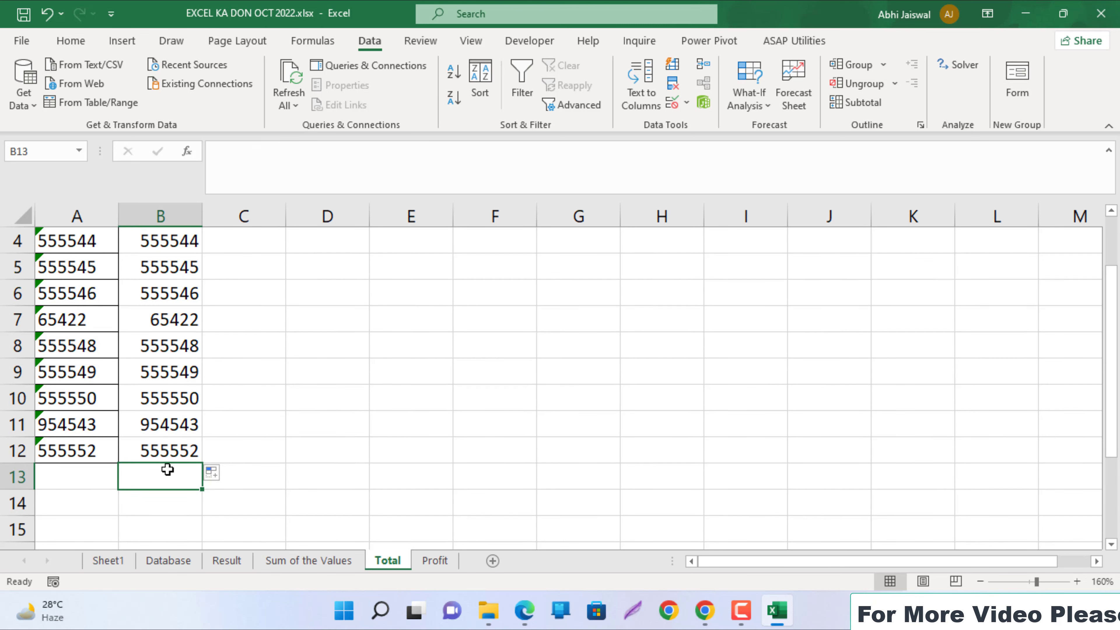
key(alt+equal)
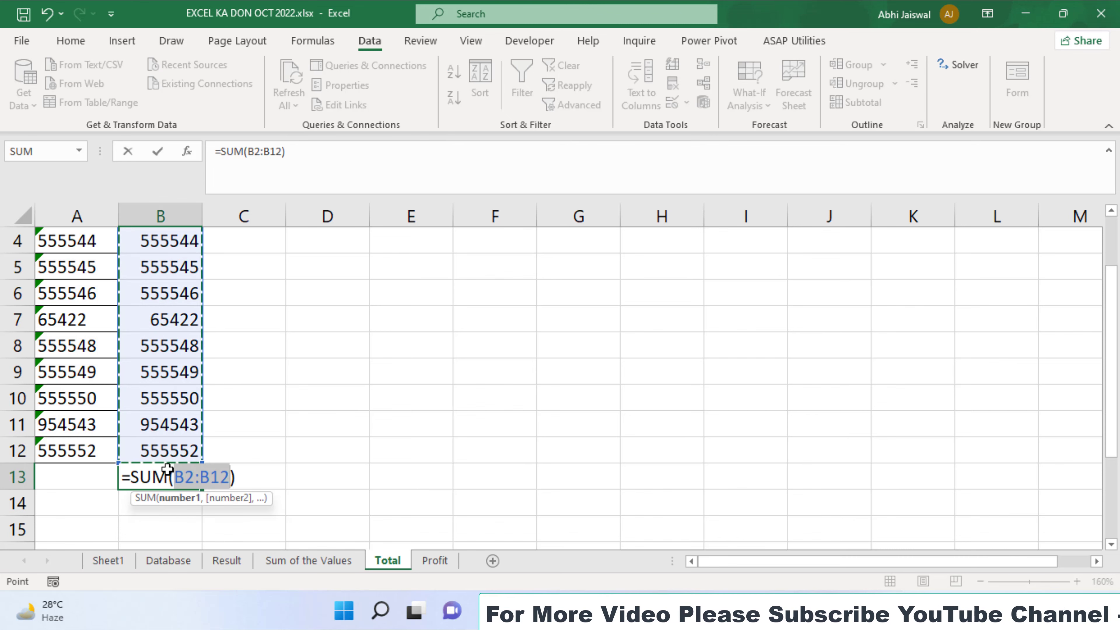
key(Return)
scroll(168, 471, up, 1)
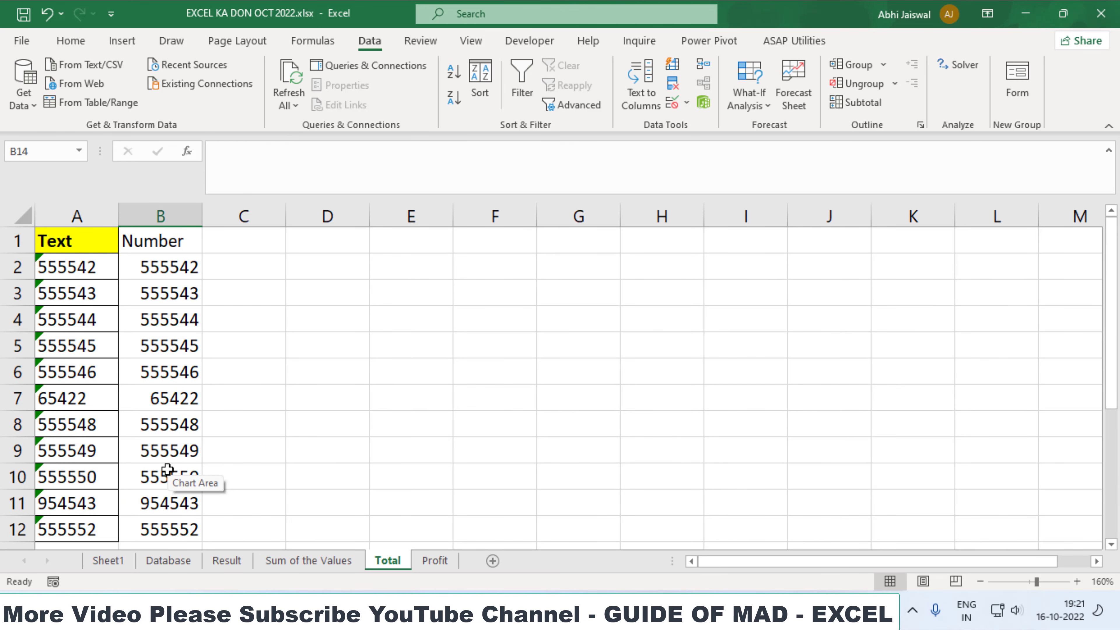
scroll(168, 470, down, 1)
scroll(168, 470, up, 1)
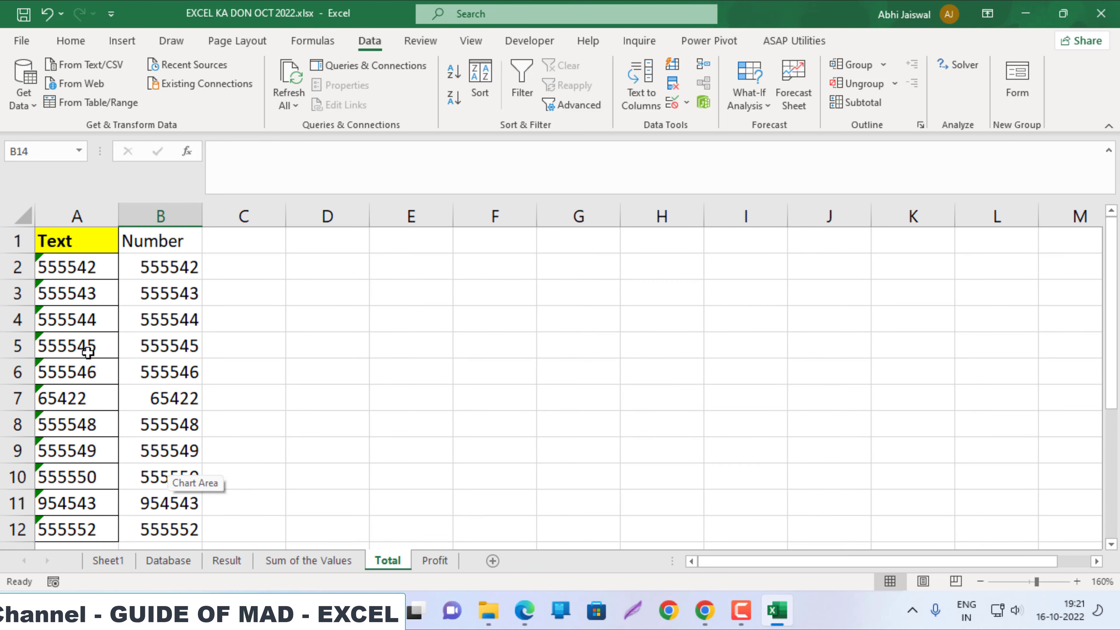
click(71, 267)
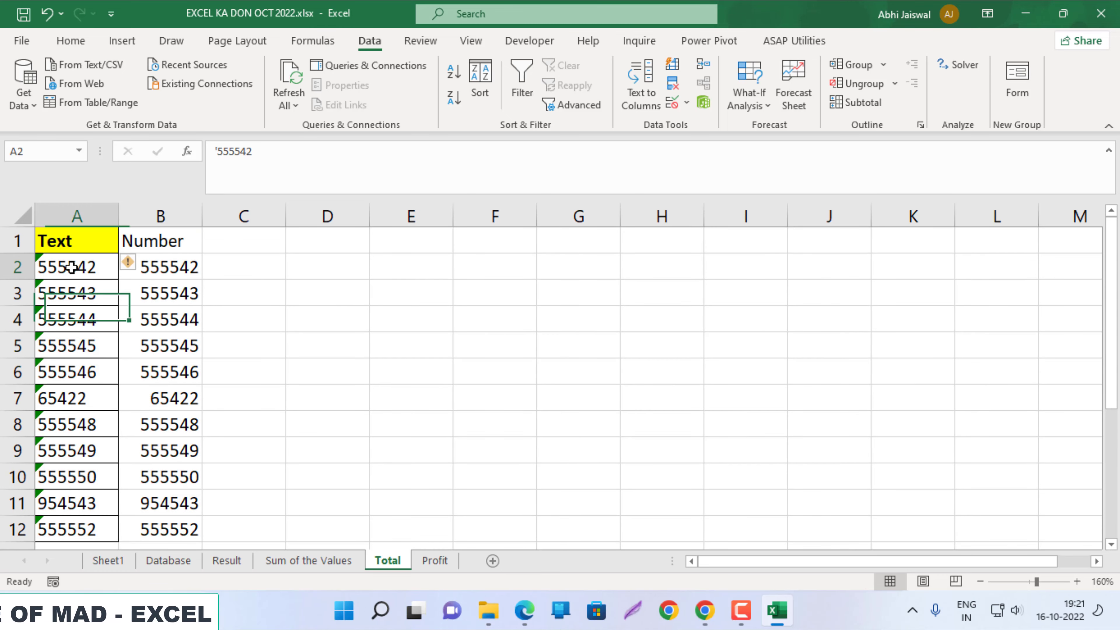
click(171, 267)
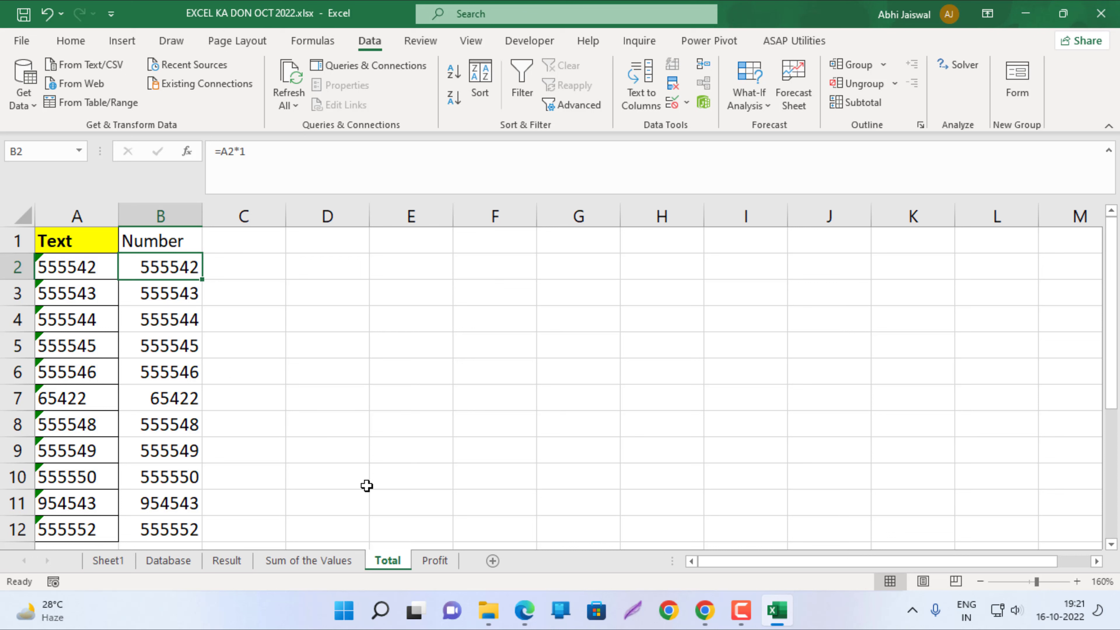
click(435, 561)
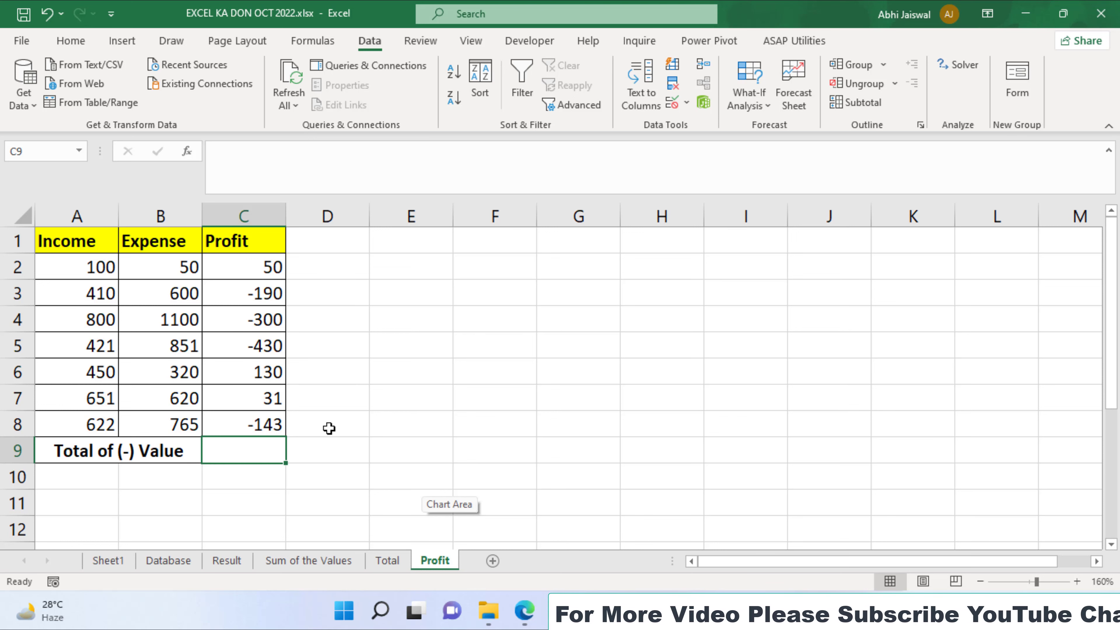
Enter =SUMIF(C2:C8,"<0") in C9 on the Profit sheet, totalling negative profits as -1063.
text(=sumi)
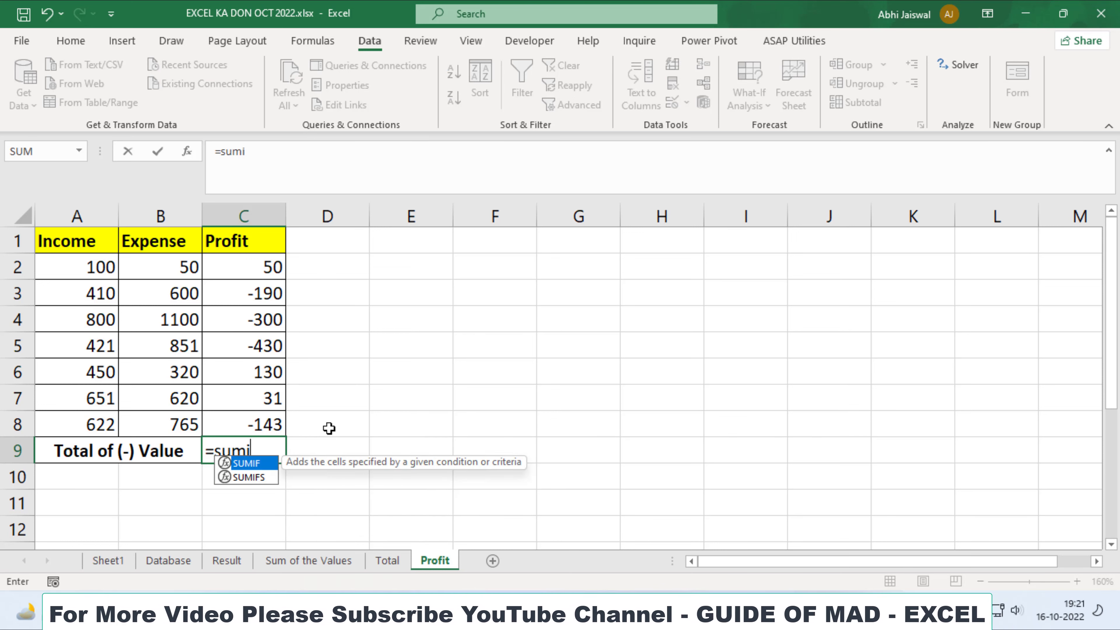
key(Tab)
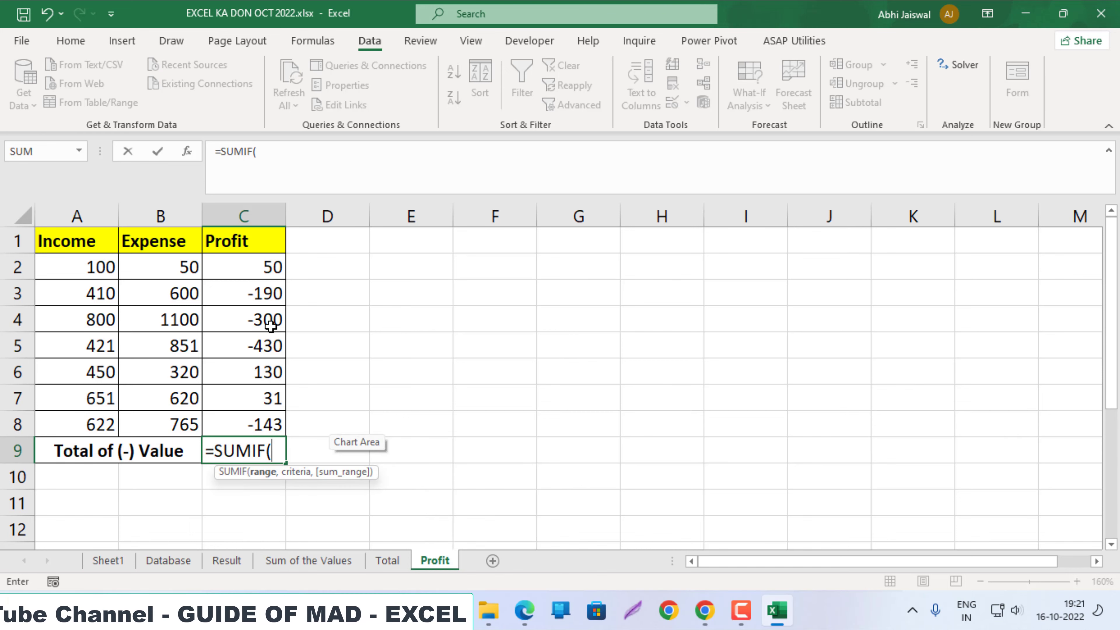
drag(240, 267, 260, 423)
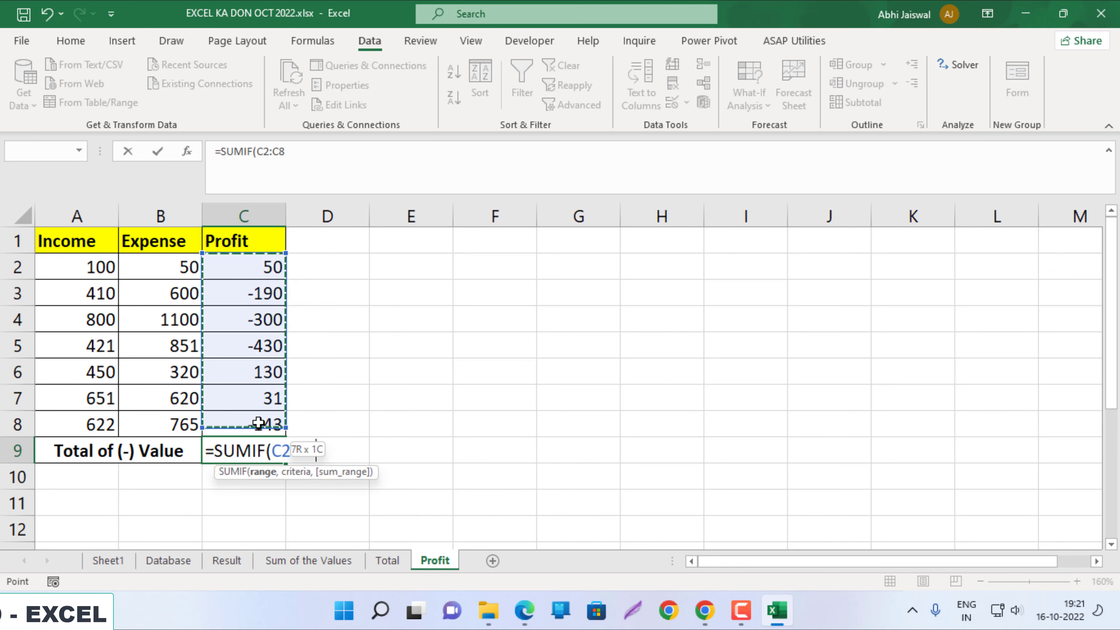
text(,"<0)
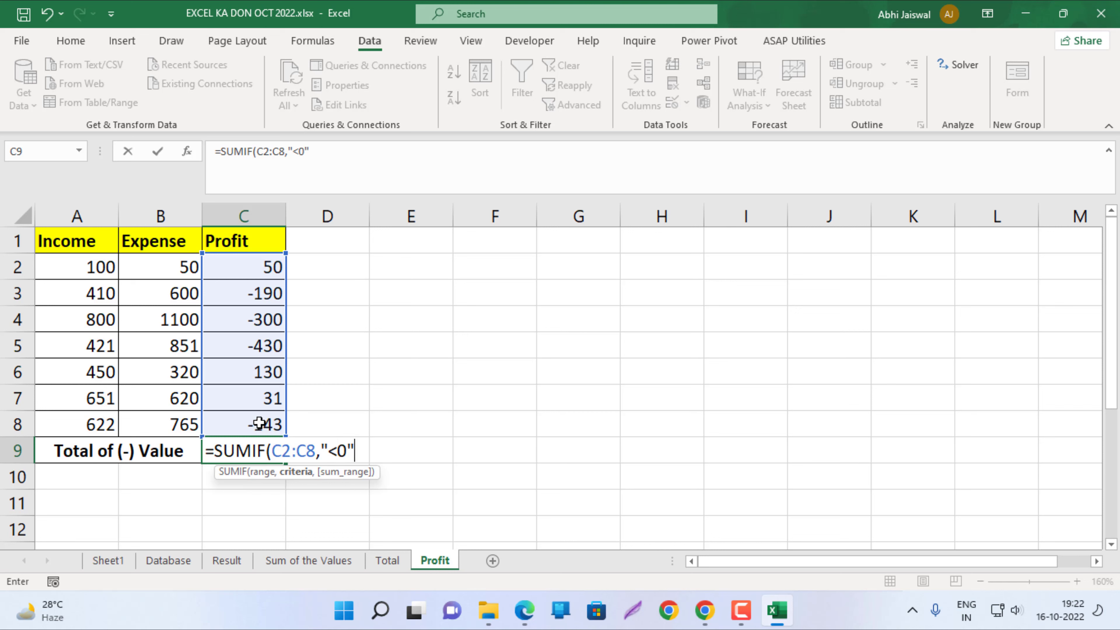
key(ctrl+Return)
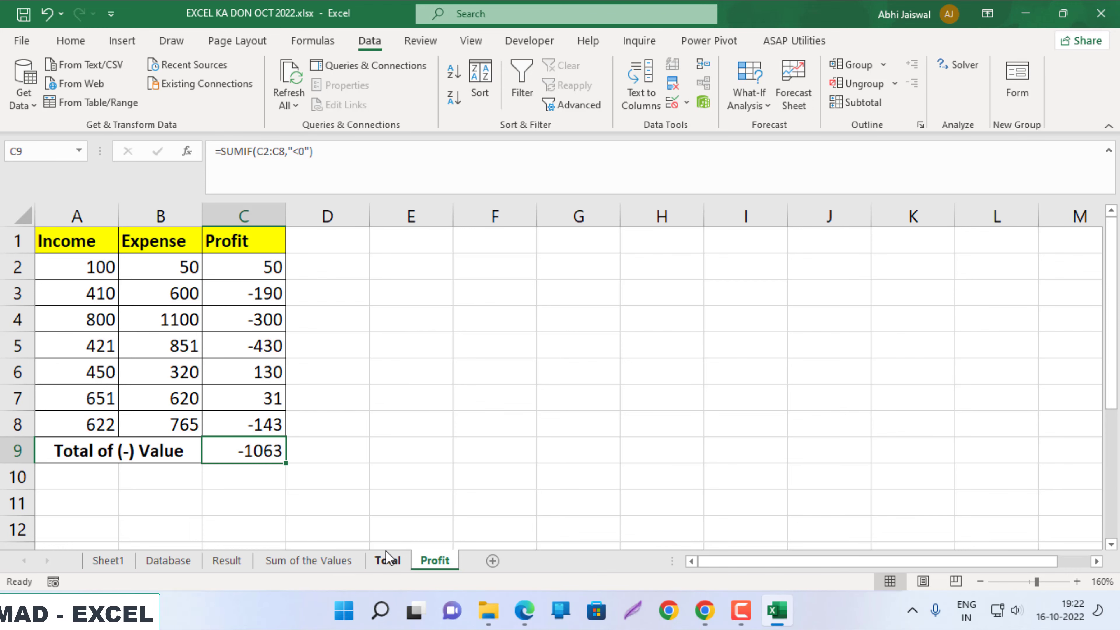
key(alt+Tab)
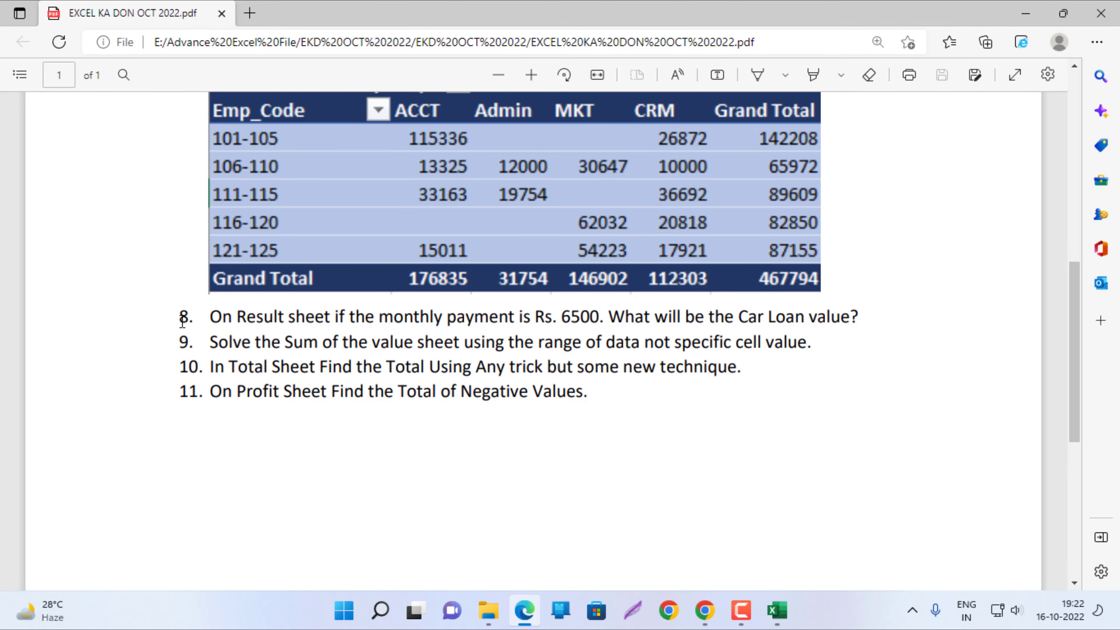
Scroll through the exam questions in the PDF to review them.
drag(182, 322, 393, 391)
scroll(392, 390, up, 3)
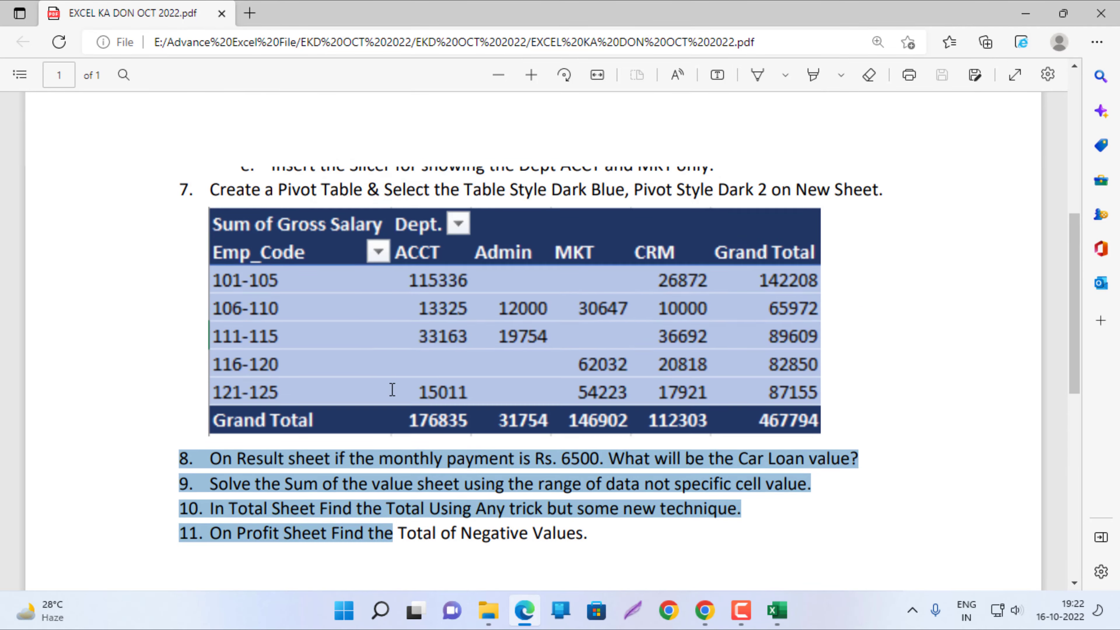
scroll(392, 389, up, 2)
scroll(391, 391, up, 6)
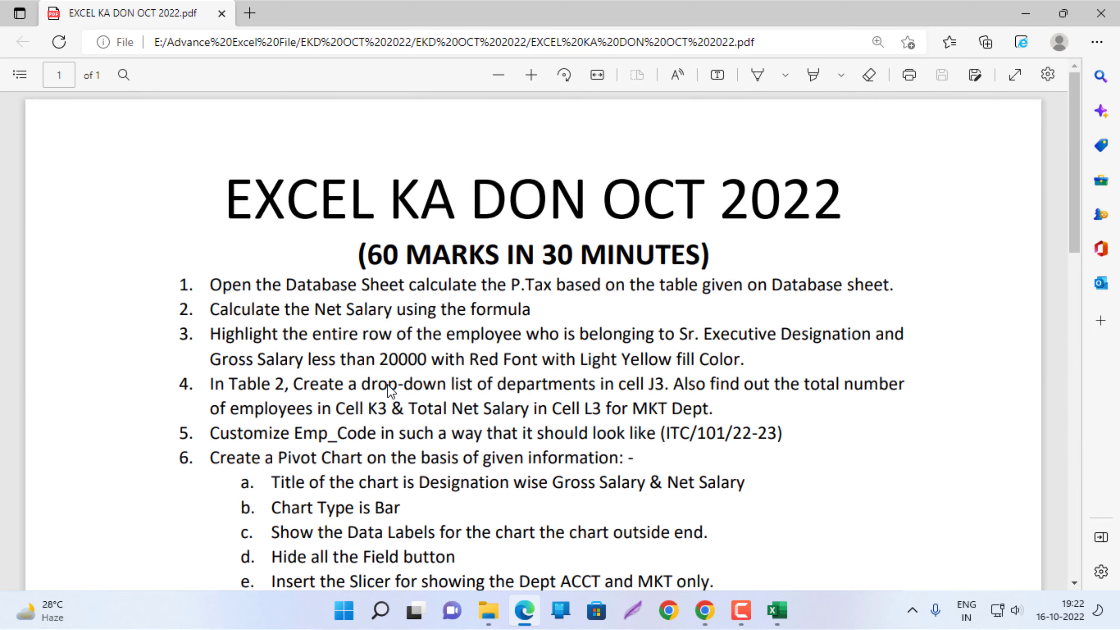
scroll(391, 390, down, 1)
scroll(390, 390, down, 5)
scroll(391, 390, up, 4)
scroll(391, 390, up, 2)
scroll(387, 384, down, 5)
scroll(388, 384, down, 2)
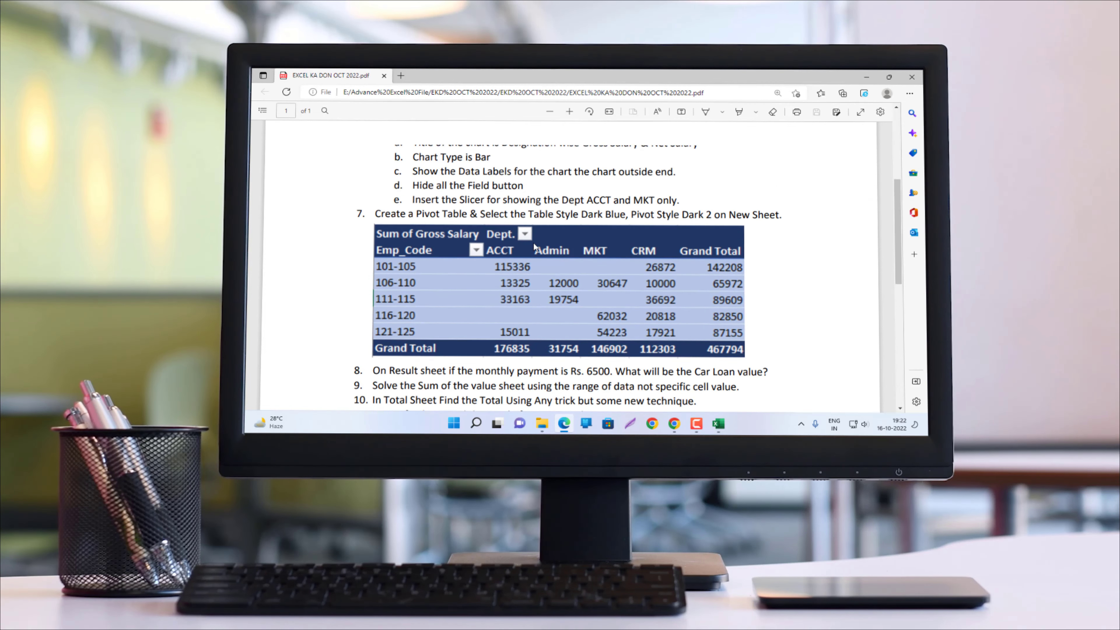
scroll(533, 242, up, 10)
scroll(534, 245, up, 2)
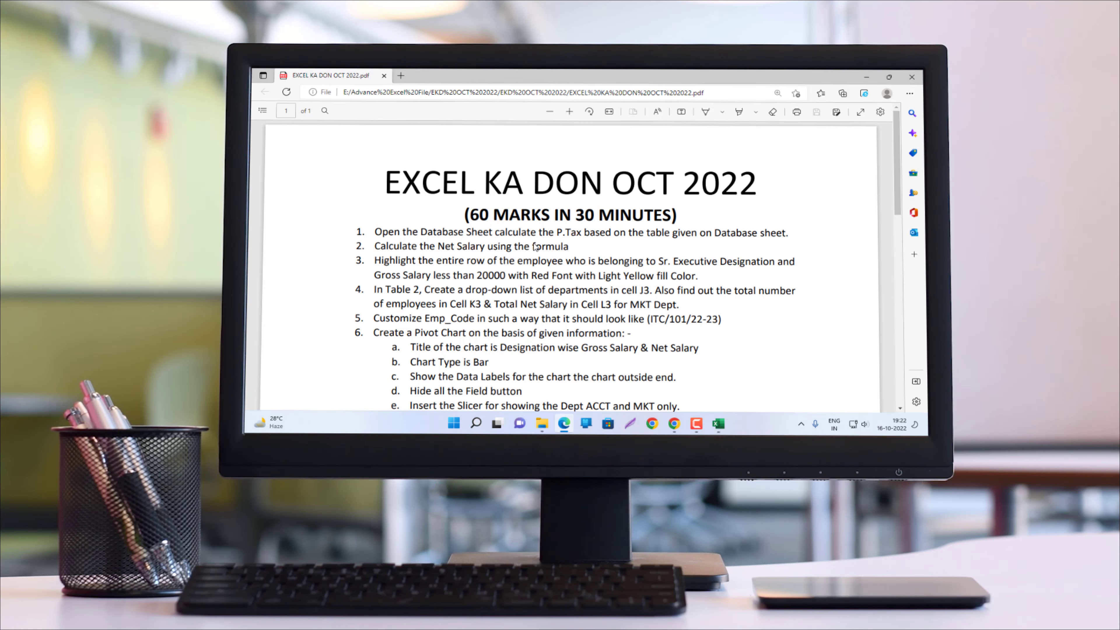
Back in Excel, look over Sheet1's pivot and then the Database sheet.
key(alt+Tab)
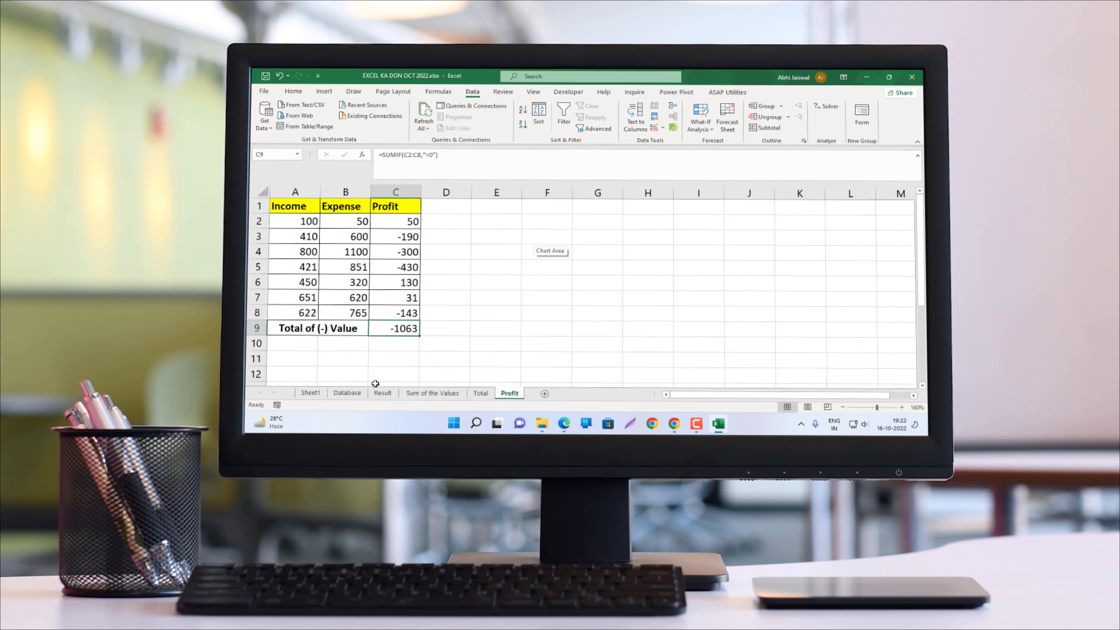
click(320, 393)
click(347, 392)
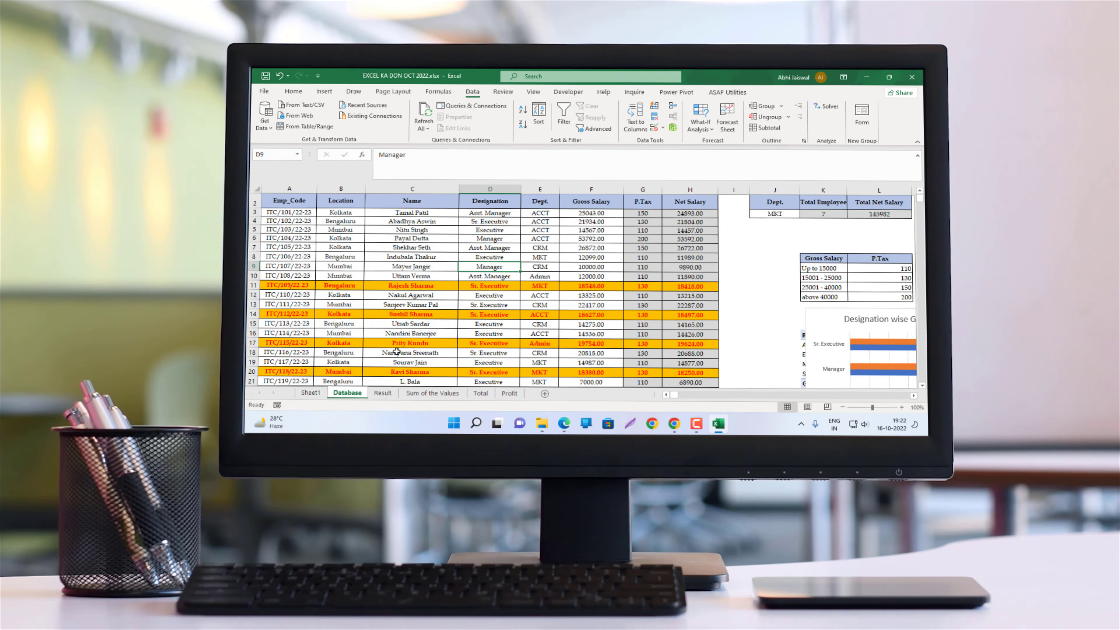